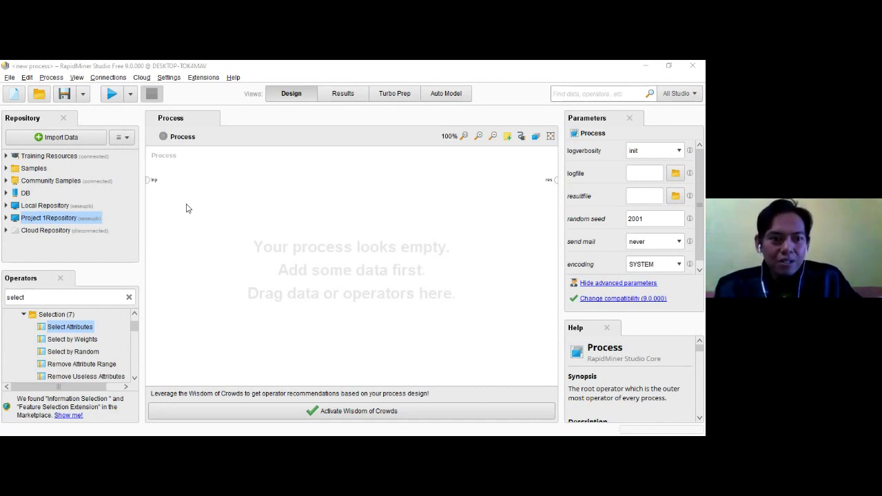
# - Create a new local repository with the alias Latihan Repository in the standard location
pyautogui.click(130, 140)
pyautogui.click(130, 140)
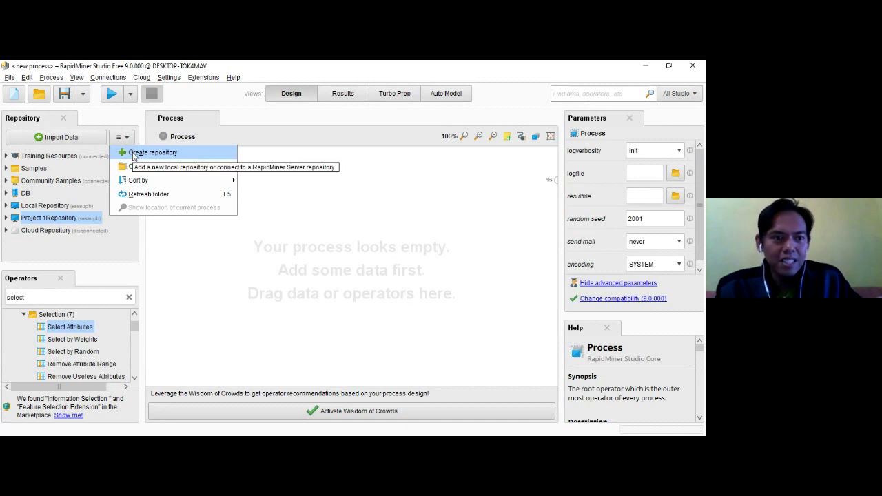
pyautogui.click(135, 156)
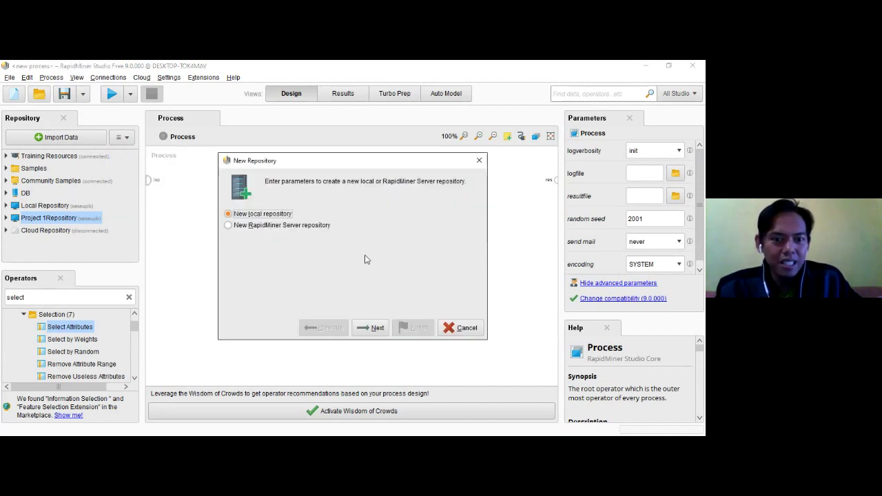
pyautogui.click(376, 328)
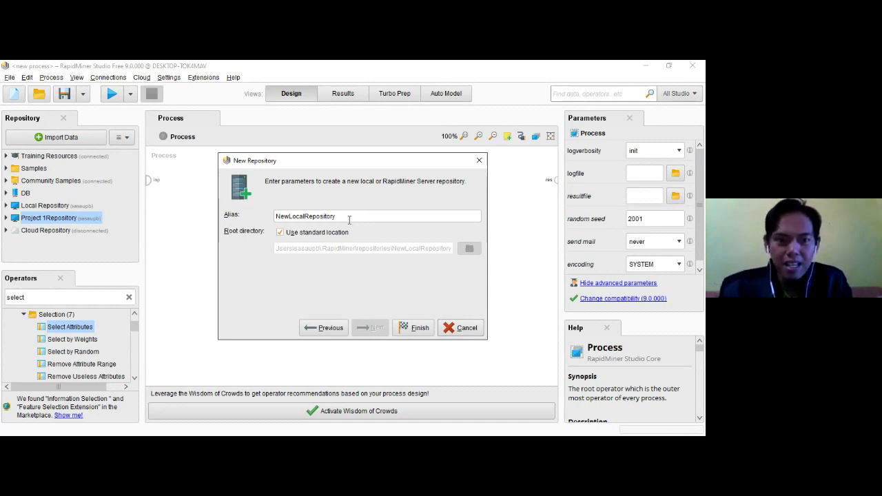
pyautogui.moveTo(345, 216); pyautogui.dragTo(284, 211)
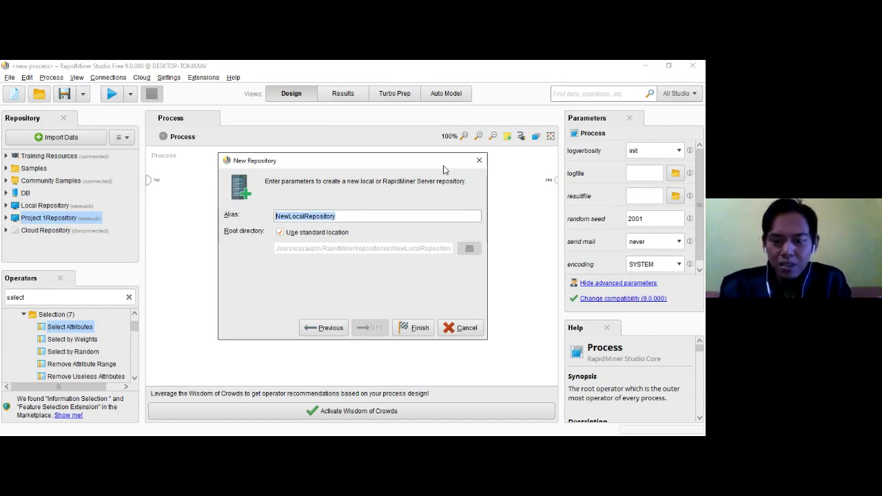
pyautogui.press('Home')
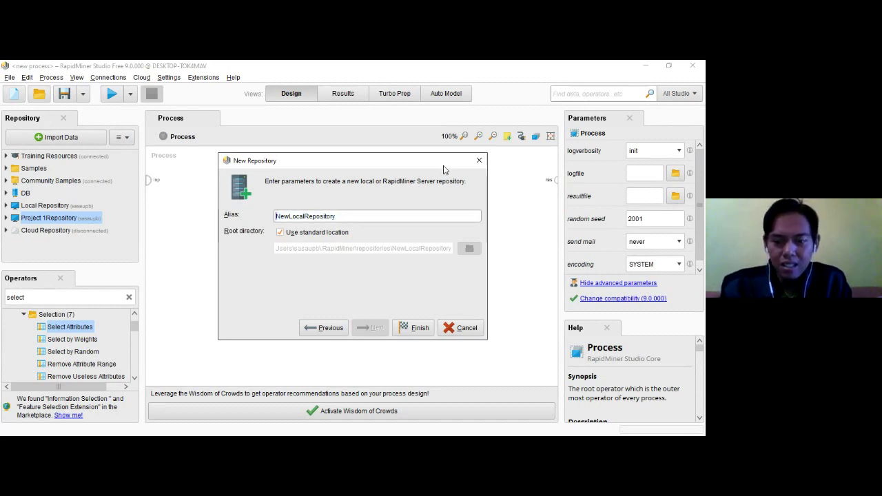
pyautogui.press('Delete')
pyautogui.press('Delete')
pyautogui.press('Delete')
pyautogui.press('Delete')
pyautogui.press('Delete')
pyautogui.press('Delete')
pyautogui.press('Delete')
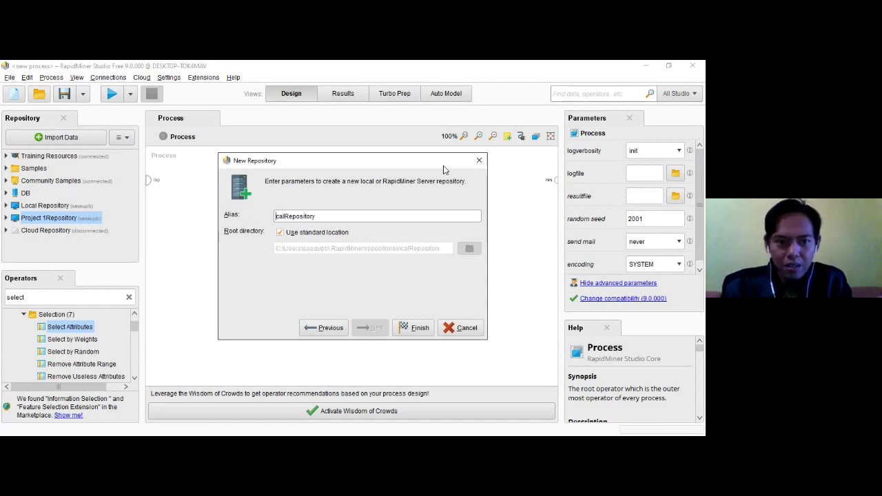
pyautogui.press('Delete')
pyautogui.write('Latihan')
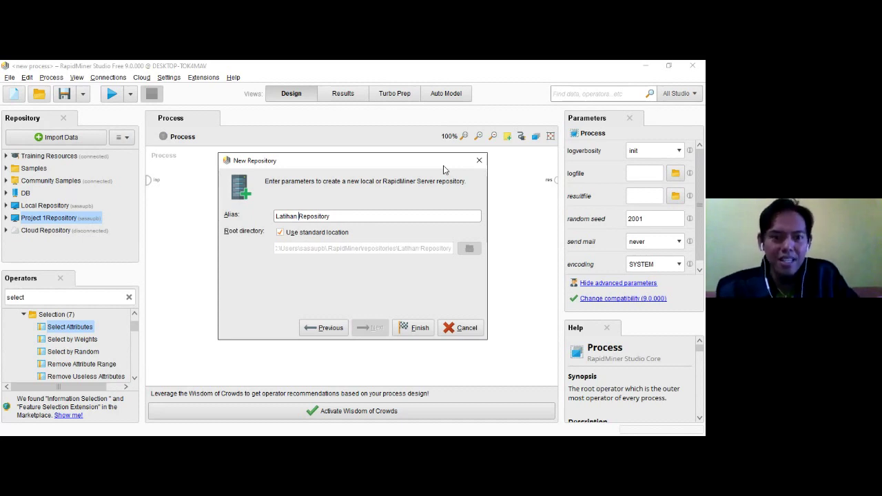
pyautogui.click(416, 329)
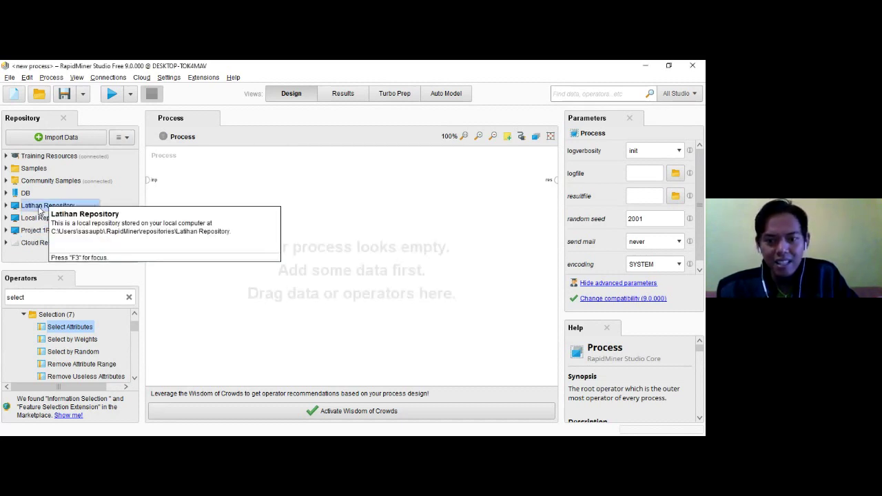
# - Create a subfolder named data in Latihan Repository
pyautogui.click(6, 206)
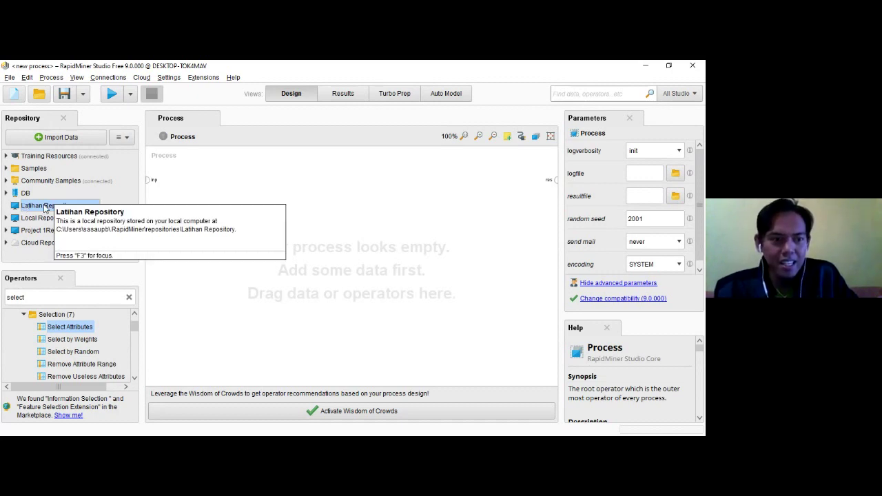
pyautogui.rightClick(46, 209)
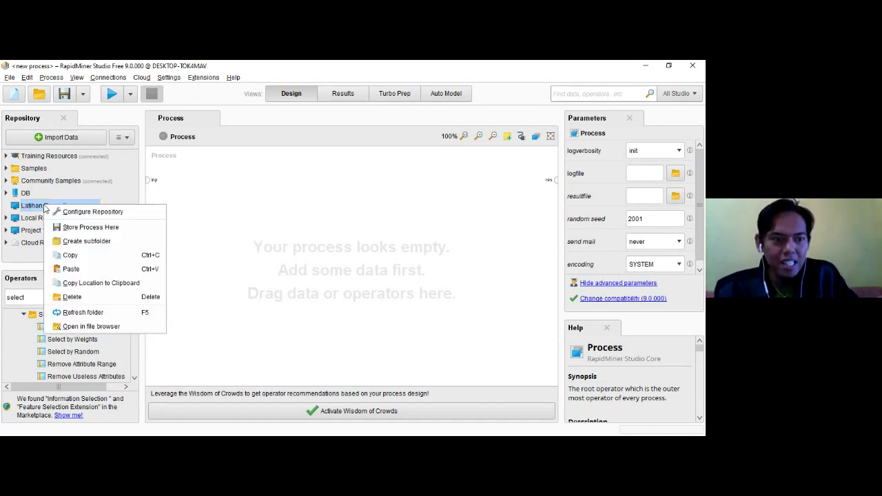
pyautogui.click(87, 242)
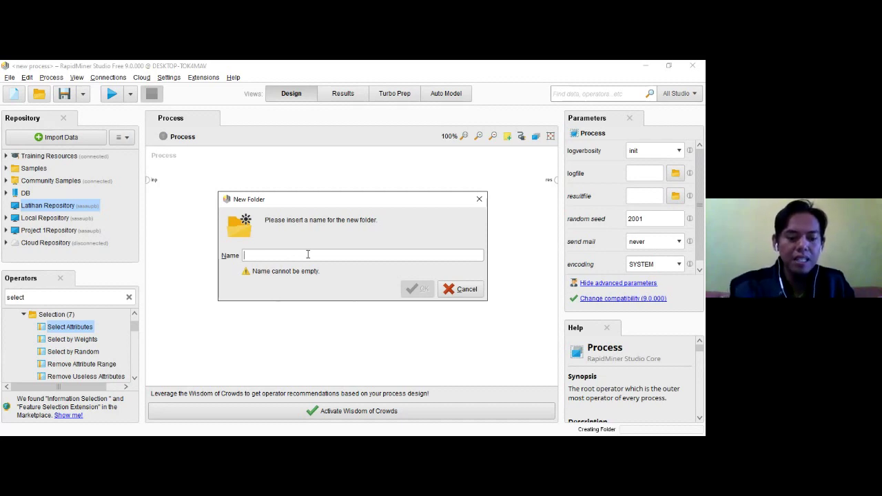
pyautogui.write('data')
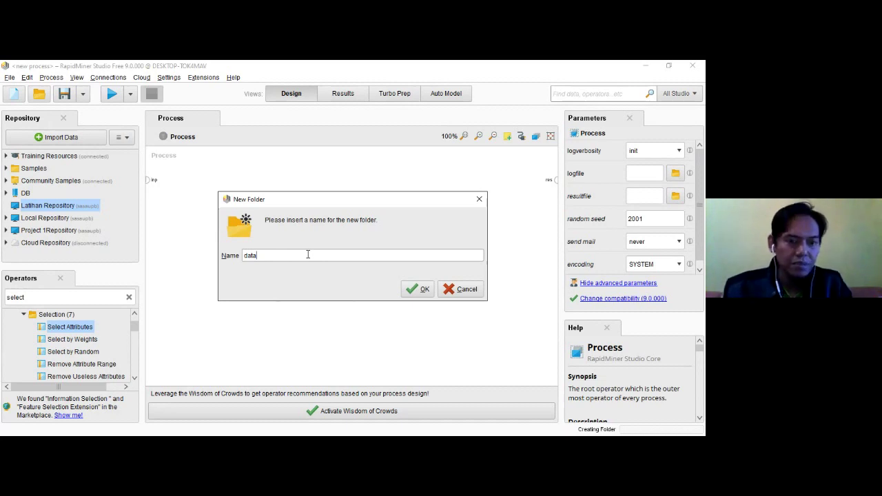
pyautogui.click(420, 291)
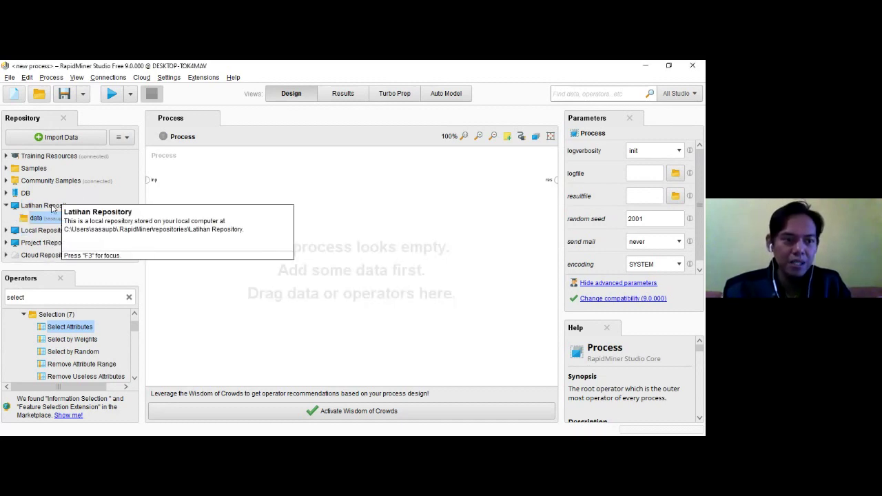
# - Create a second subfolder named proses directly under Latihan Repository
pyautogui.rightClick(52, 208)
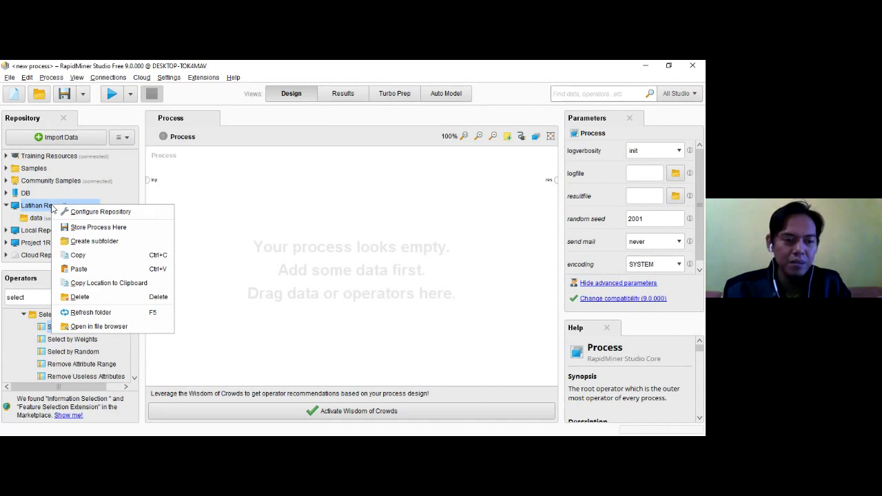
pyautogui.click(103, 242)
pyautogui.write('p')
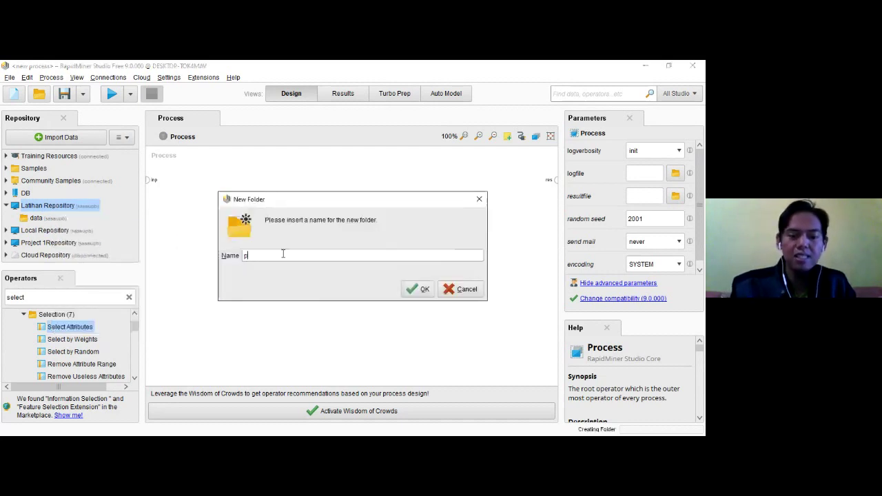
pyautogui.write('ro')
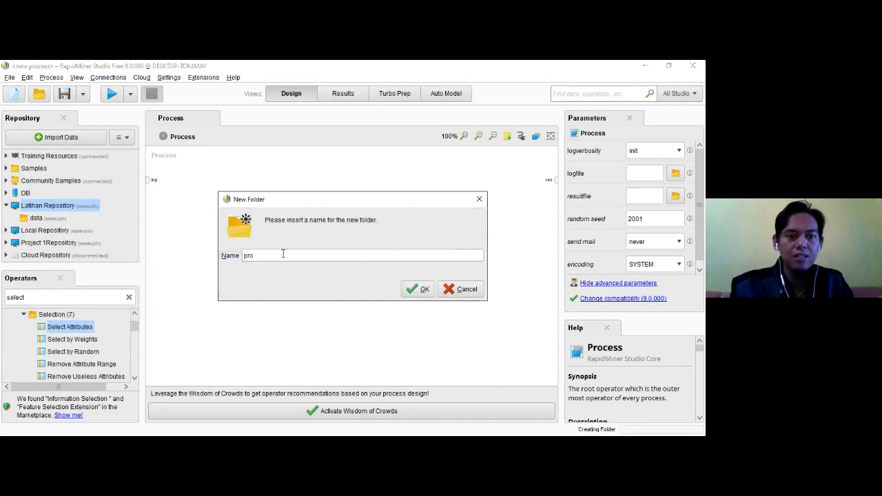
pyautogui.write('ses')
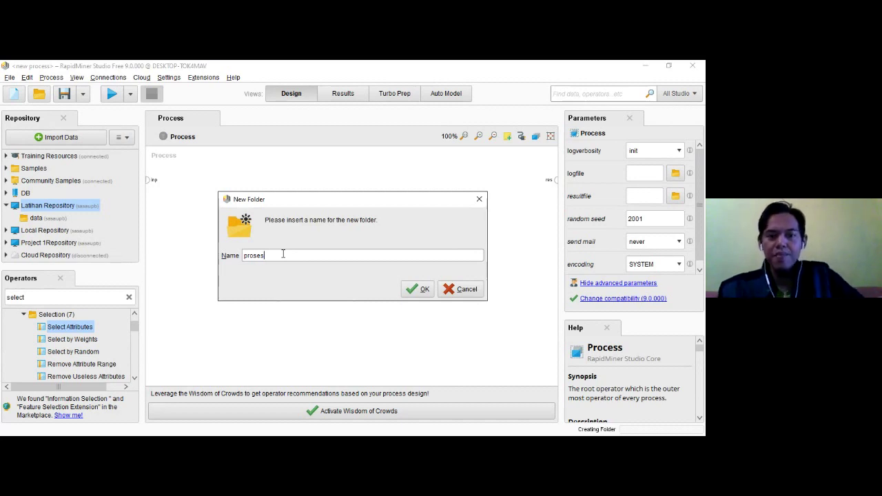
pyautogui.click(423, 291)
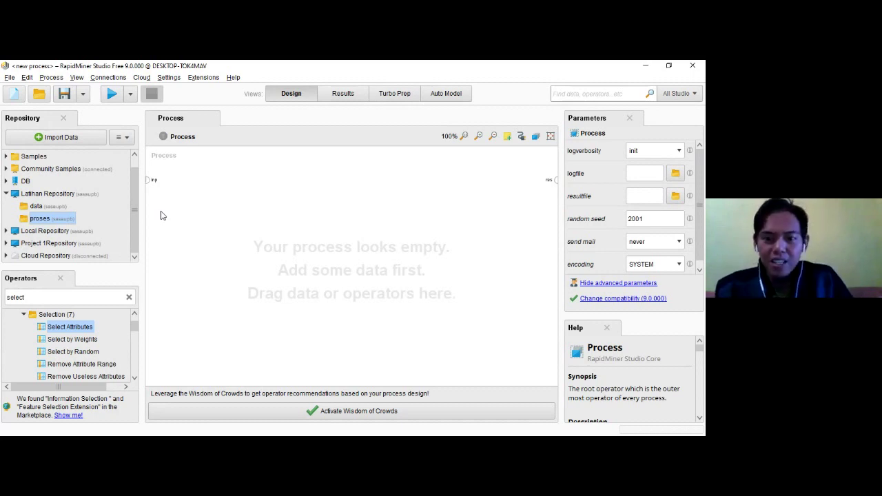
# - Select the data folder of Latihan Repository and start importing data from the local computer
pyautogui.click(40, 208)
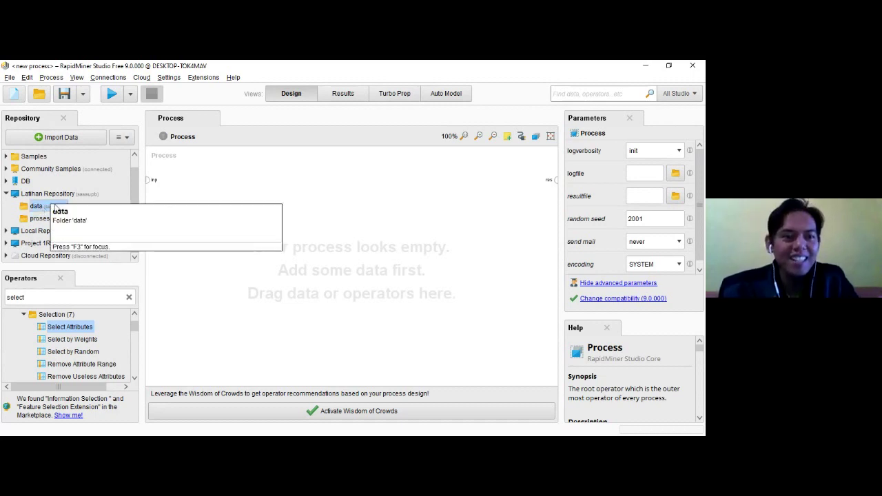
pyautogui.click(85, 145)
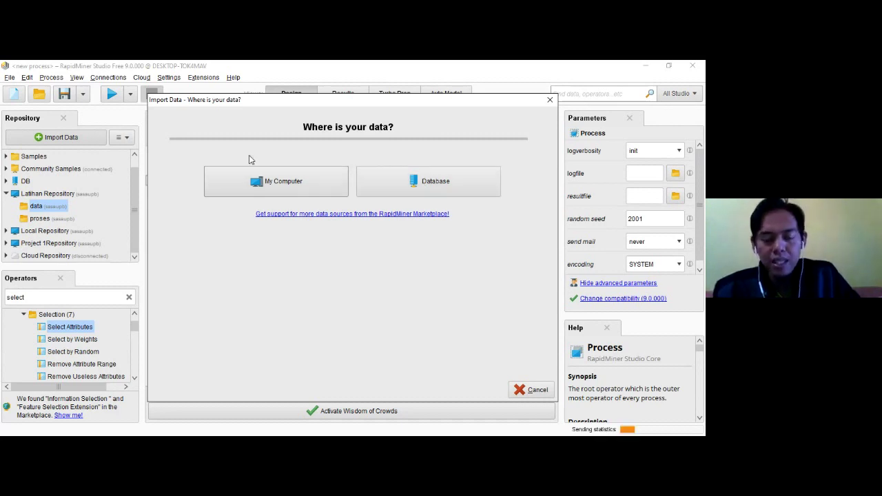
pyautogui.click(261, 180)
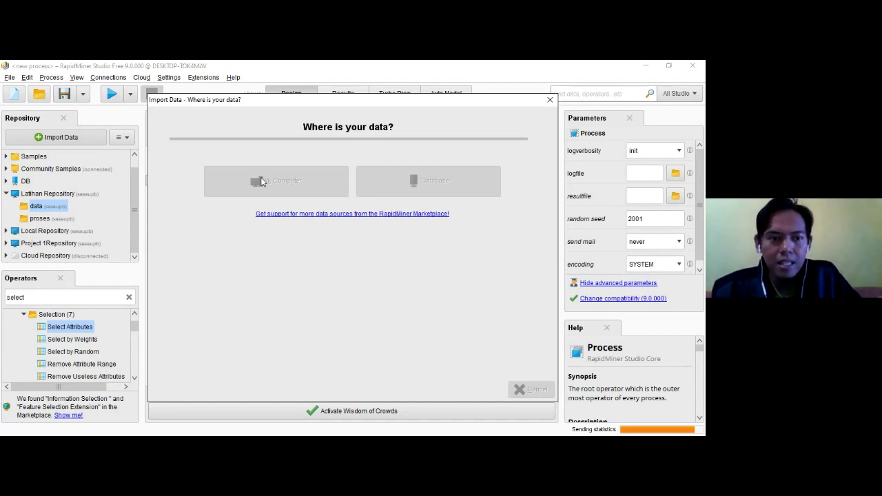
# - Choose cth_data.xlsx from the personal Pelatihan subfolder of aptikom on drive E and accept cell range A:J with row 1 as header
pyautogui.click(482, 159)
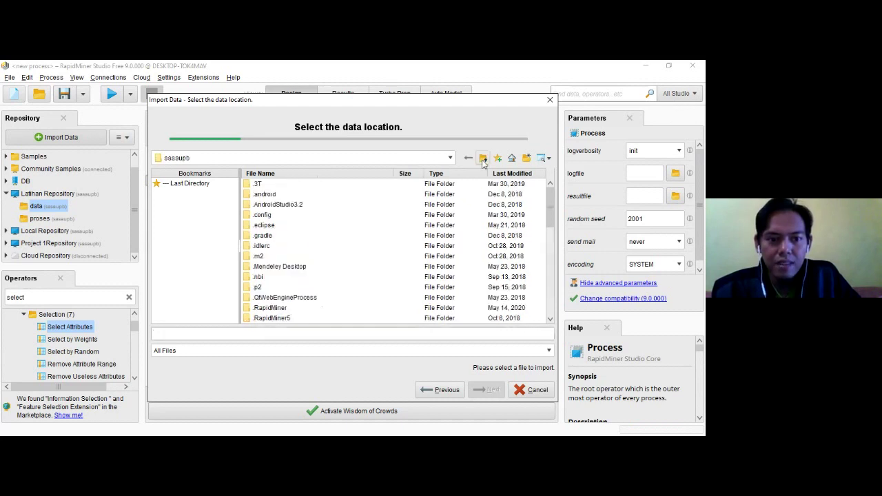
pyautogui.click(483, 159)
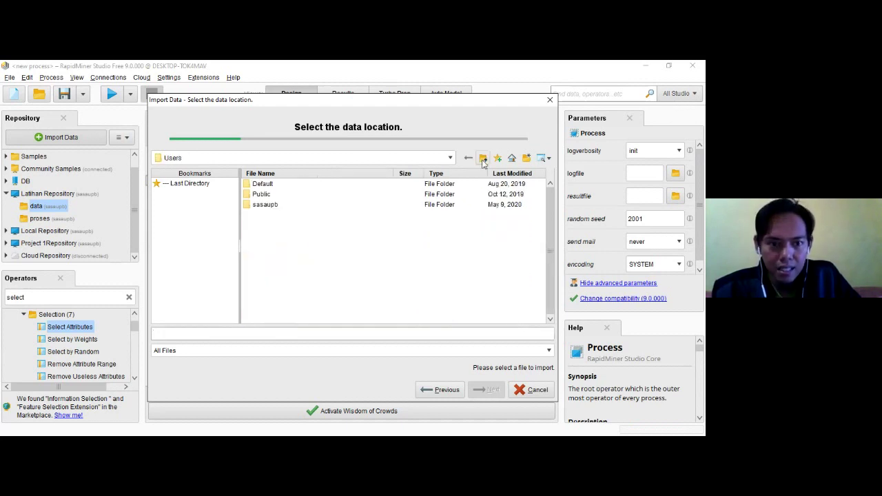
pyautogui.click(483, 160)
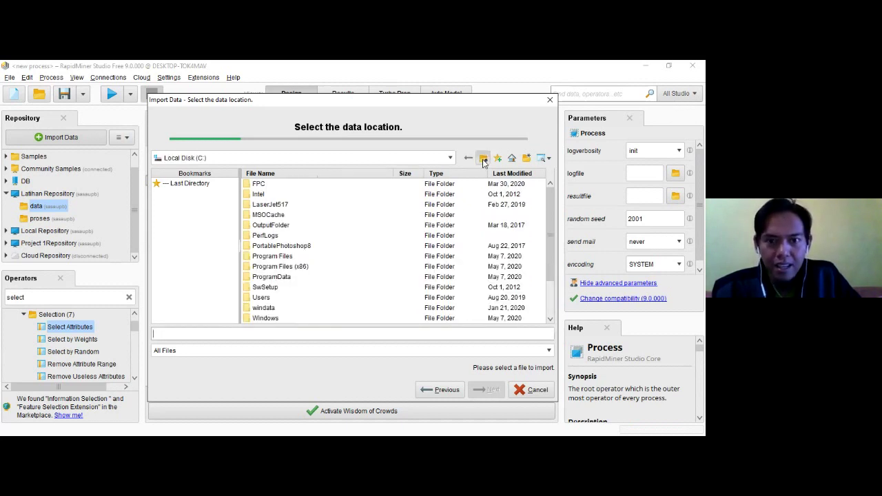
pyautogui.click(483, 159)
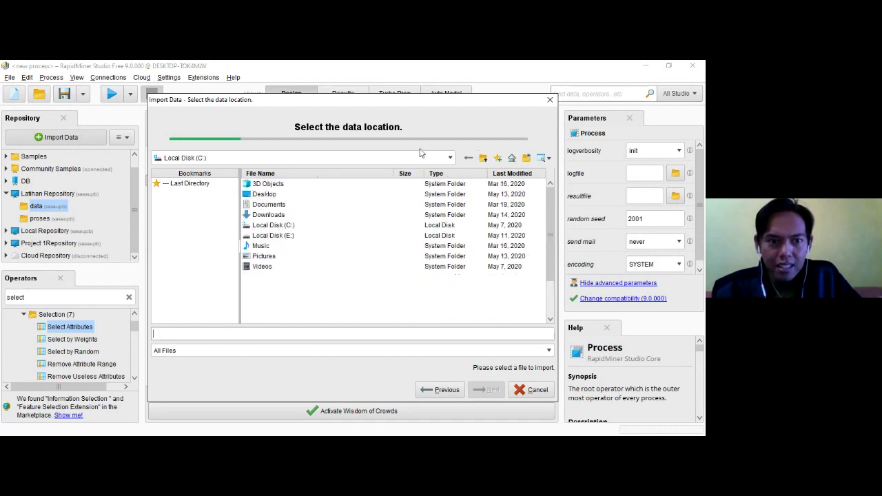
pyautogui.click(281, 235)
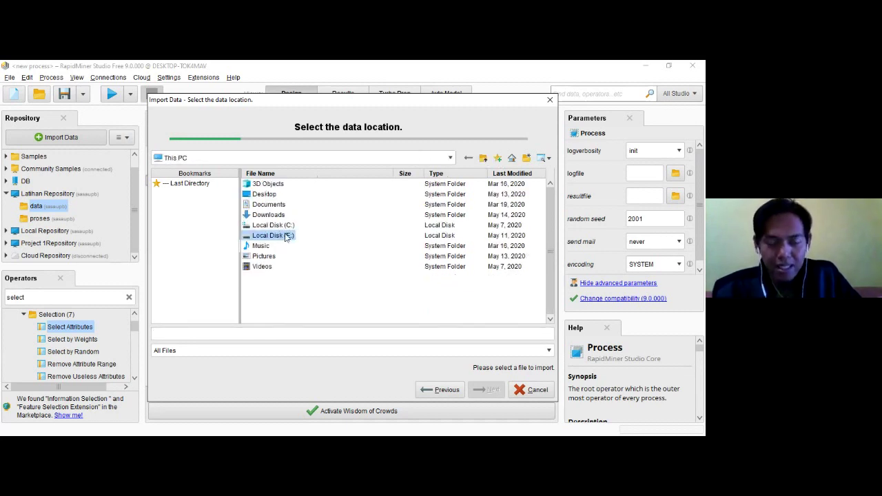
pyautogui.doubleClick(286, 236)
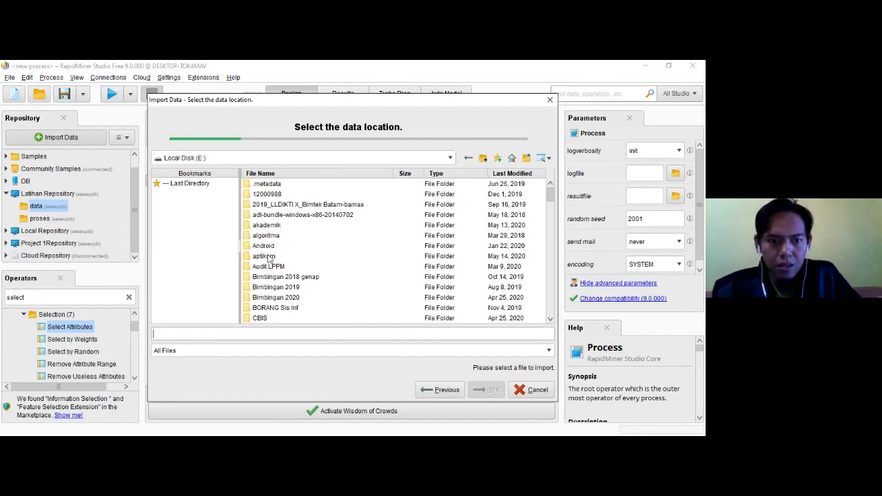
pyautogui.doubleClick(268, 256)
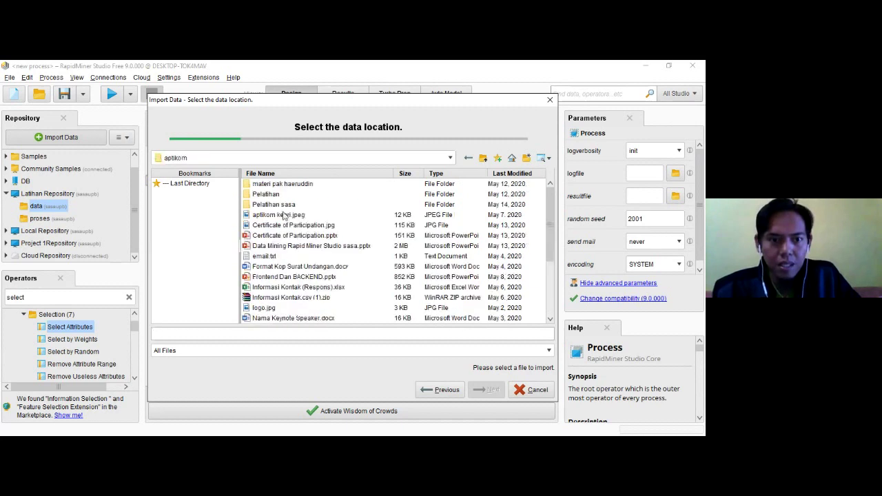
pyautogui.doubleClick(293, 206)
pyautogui.click(290, 205)
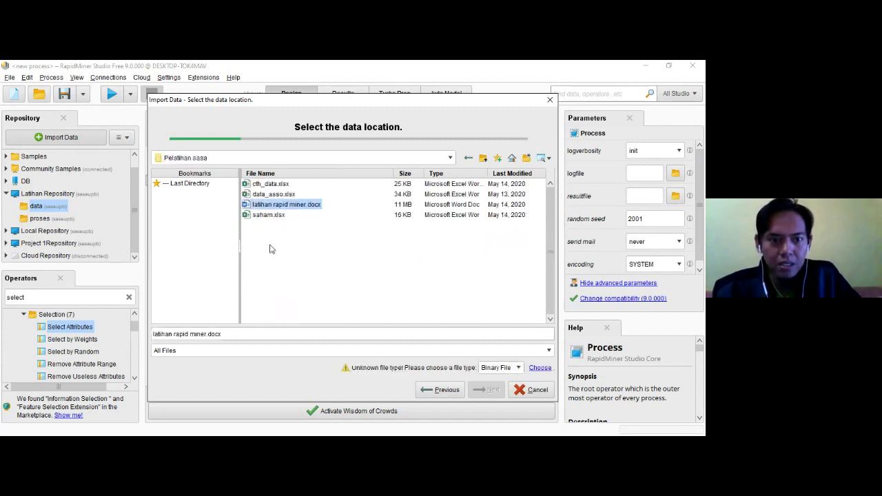
pyautogui.click(270, 184)
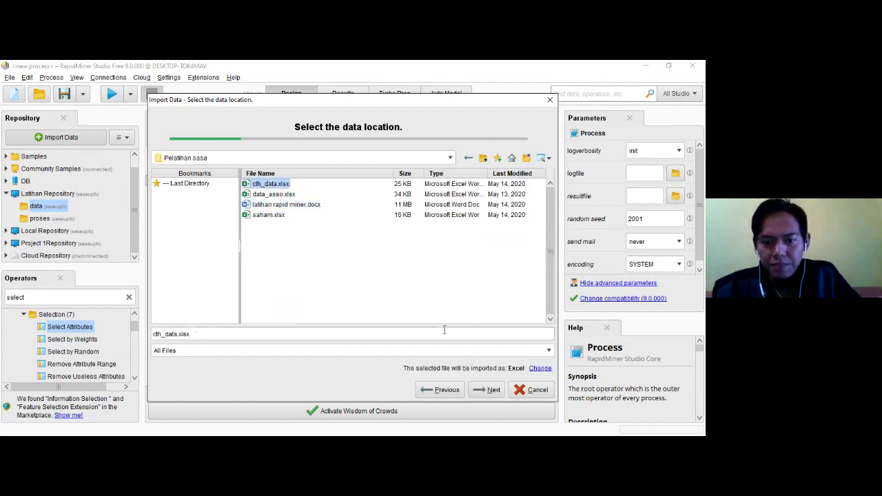
pyautogui.click(486, 391)
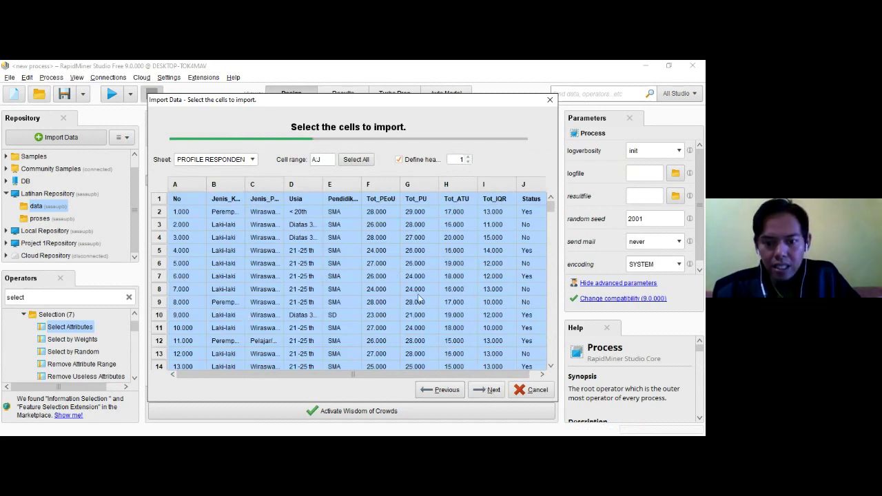
pyautogui.click(488, 390)
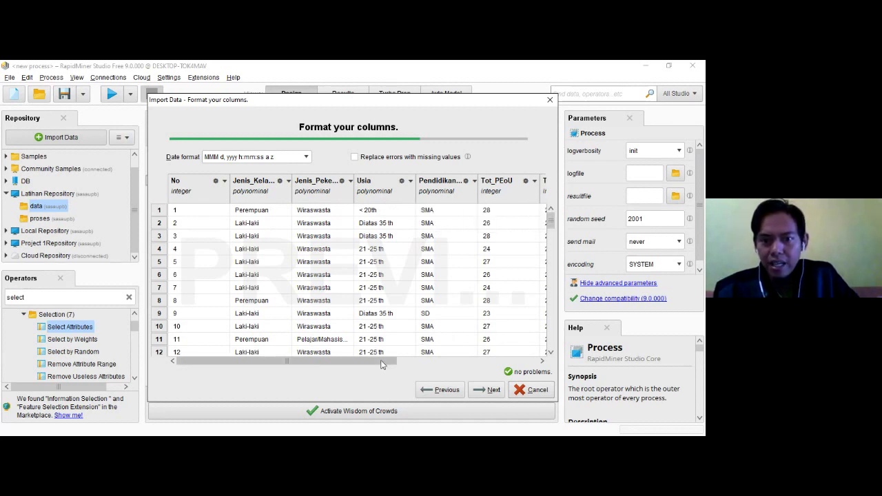
# - Change the data type of the Status column to binominal in the import's column formatting
pyautogui.moveTo(382, 364); pyautogui.dragTo(494, 344)
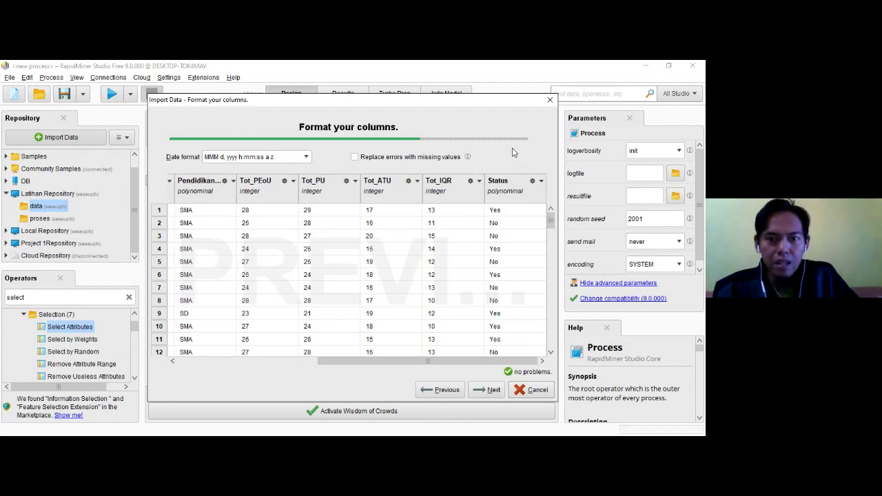
pyautogui.click(542, 182)
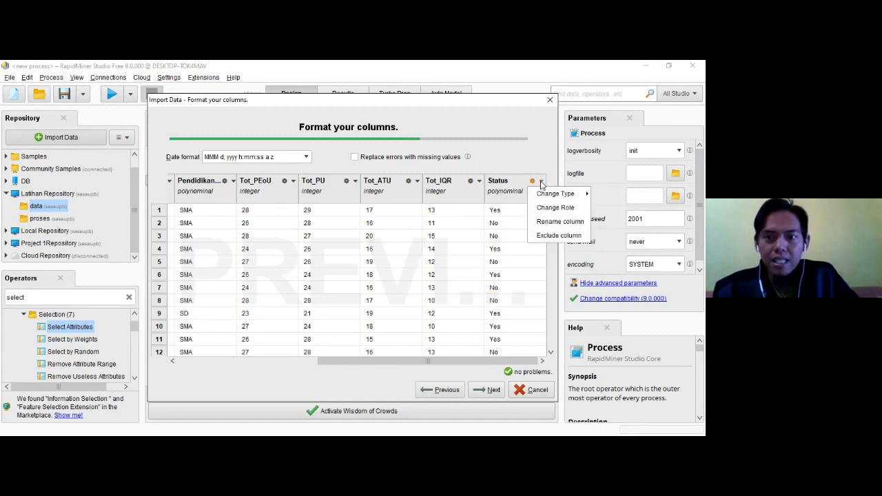
pyautogui.moveTo(546, 195)
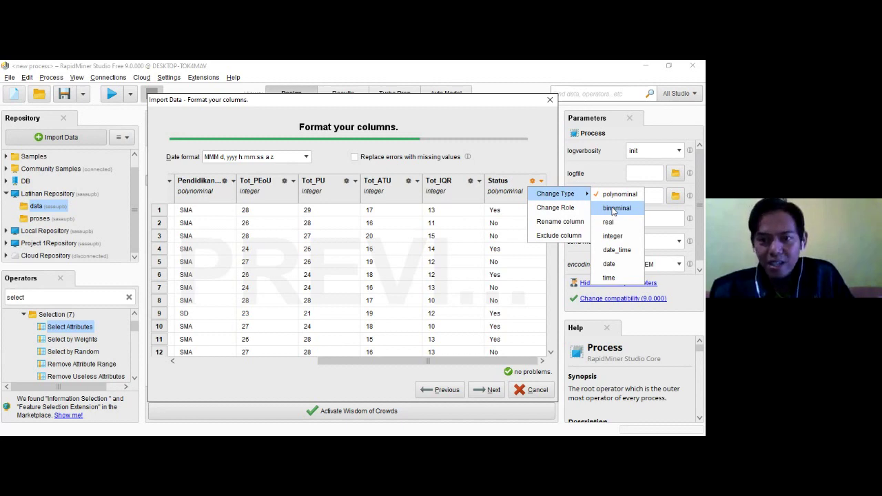
pyautogui.click(613, 209)
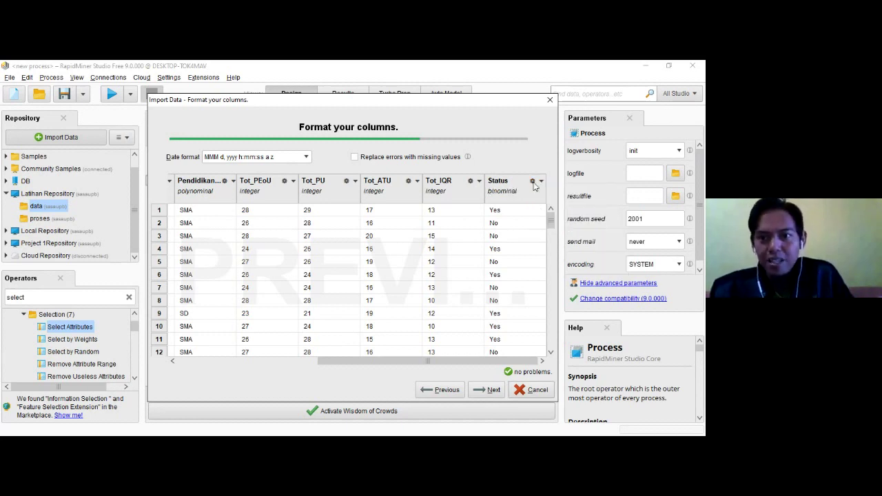
# - Assign the label role to the Status column and finish the import as cth_data in Latihan Repository's data folder
pyautogui.click(533, 182)
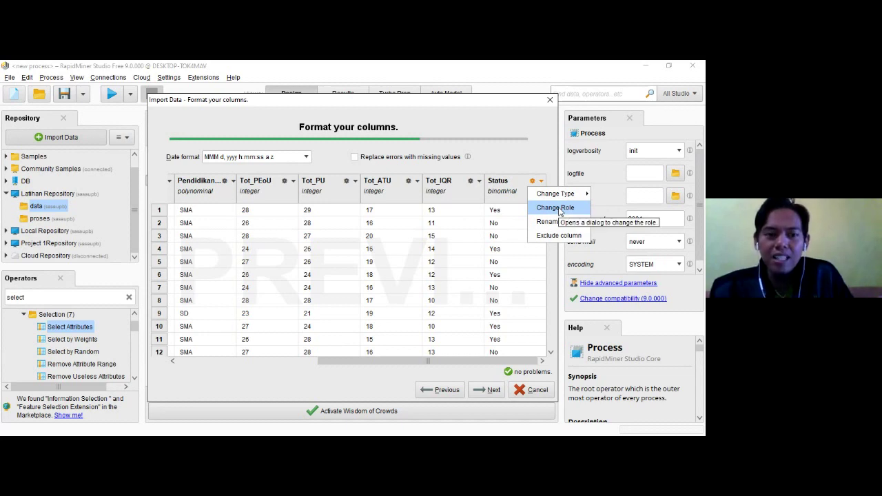
pyautogui.click(560, 209)
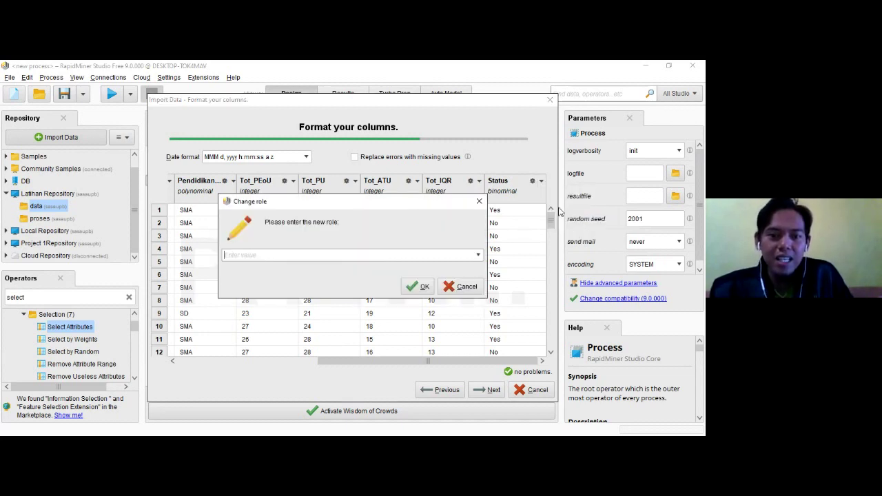
pyautogui.click(480, 256)
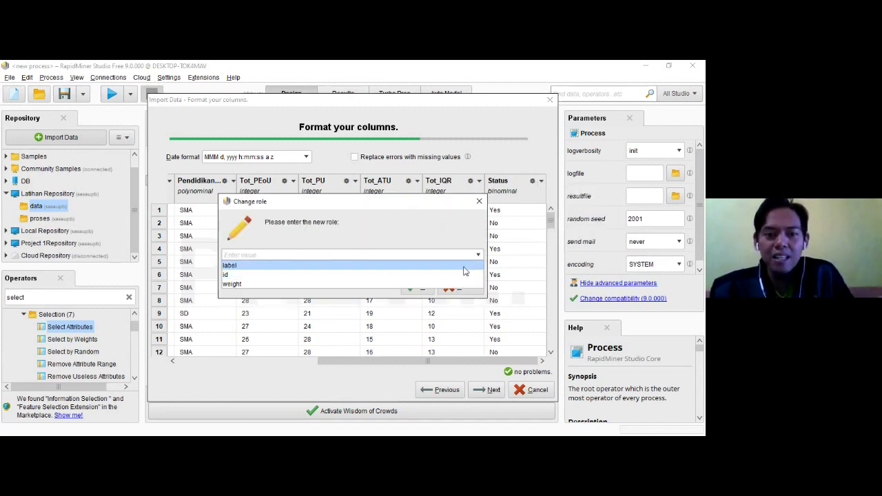
pyautogui.click(464, 270)
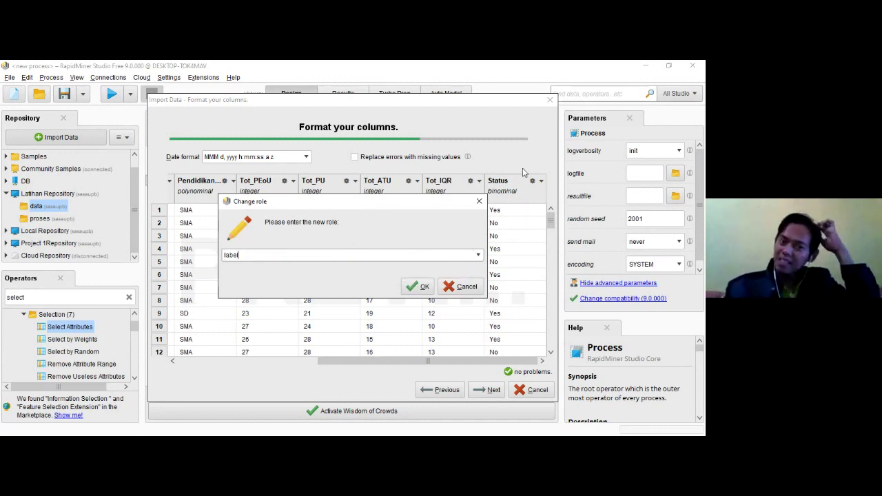
pyautogui.click(423, 287)
pyautogui.click(476, 389)
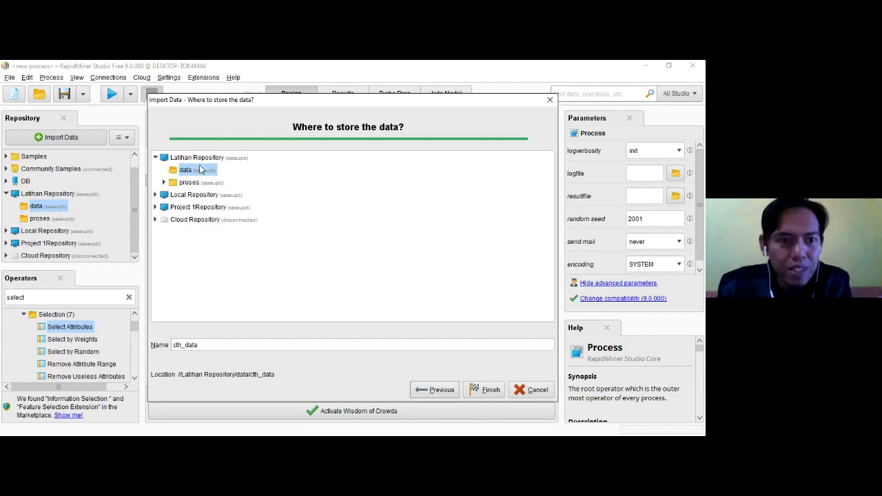
pyautogui.click(490, 392)
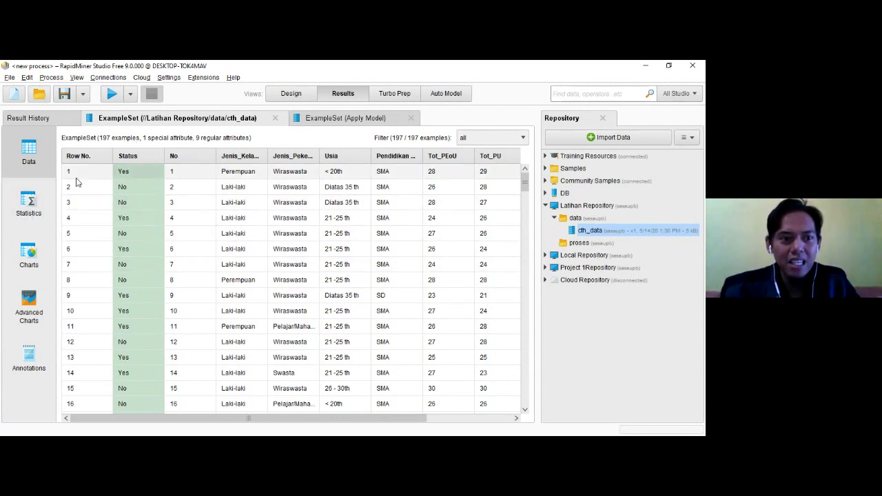
# - Look over the attribute statistics of cth_data and check the Status column's summary in the data table
pyautogui.click(29, 204)
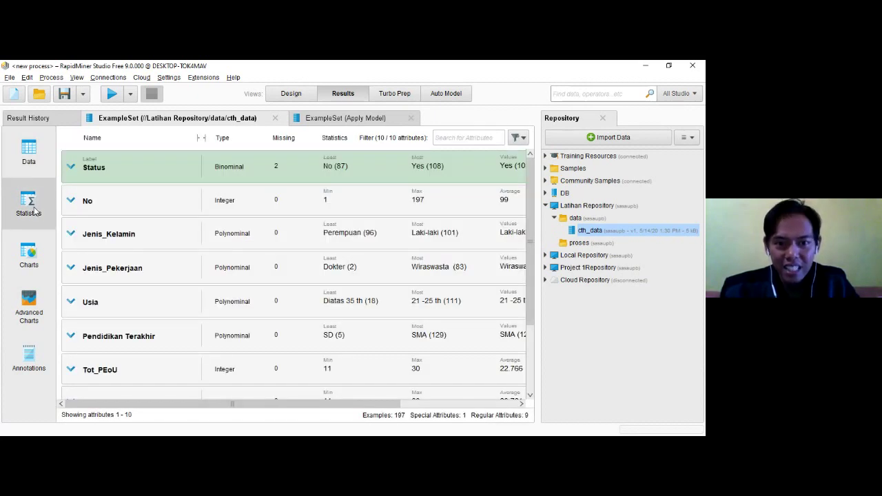
pyautogui.click(47, 165)
pyautogui.moveTo(331, 419); pyautogui.dragTo(300, 430)
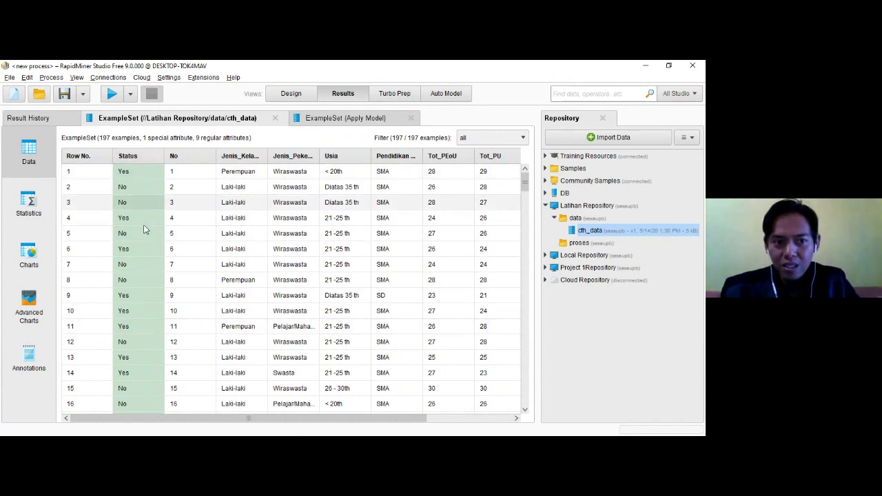
pyautogui.moveTo(150, 157)
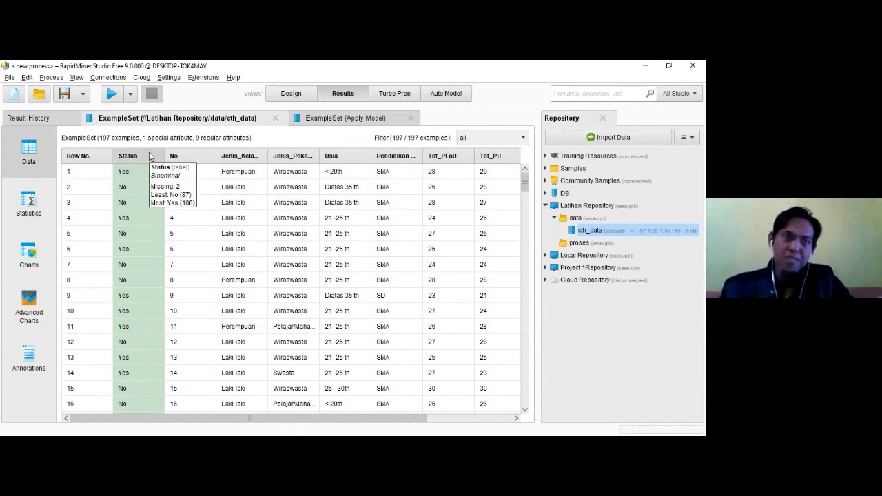
# - Expand the Status attribute's statistics, view its full bar chart, and collapse its details again
pyautogui.click(29, 201)
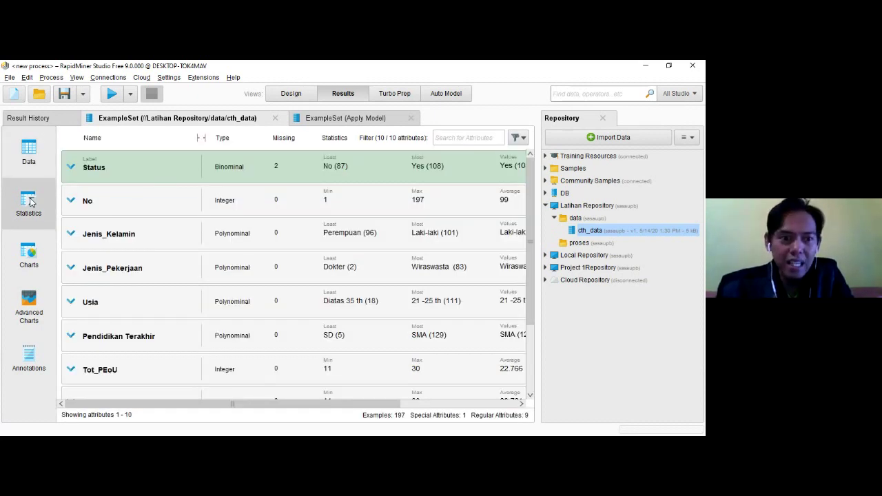
pyautogui.click(72, 168)
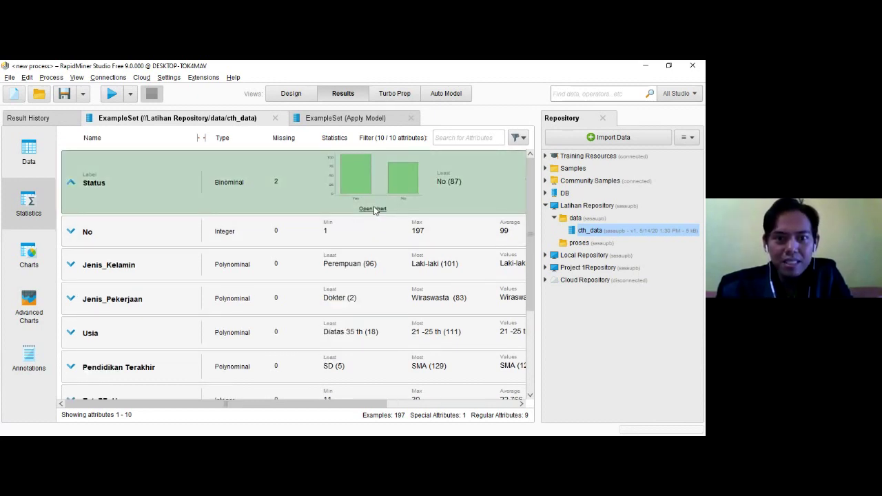
pyautogui.click(374, 206)
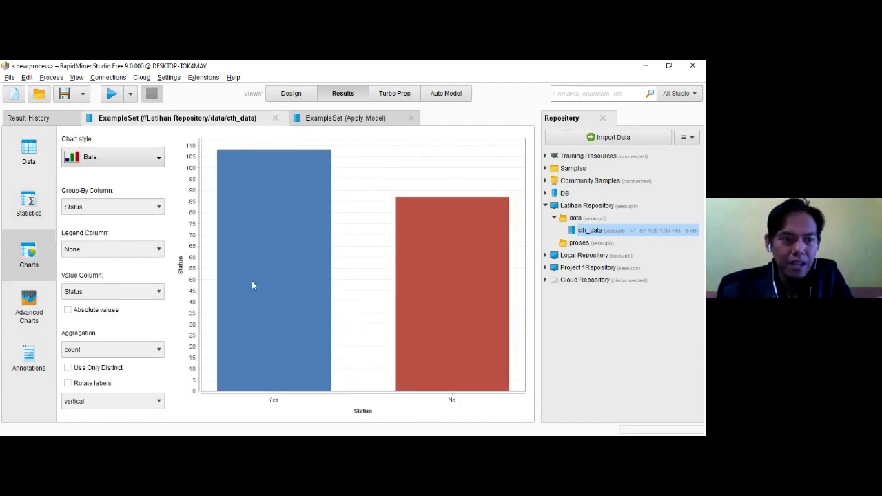
pyautogui.click(30, 201)
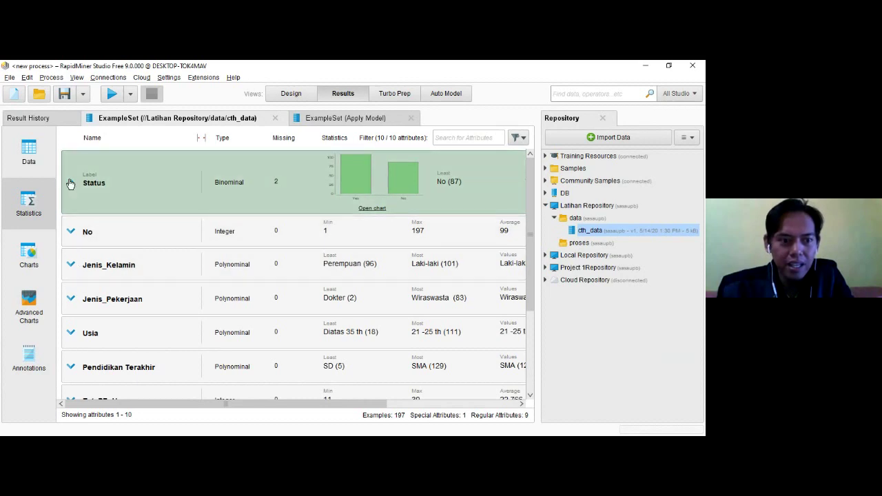
pyautogui.click(70, 184)
# - Expand the Jenis_Kelamin attribute's statistics, view its full bar chart, and return to the statistics
pyautogui.click(71, 232)
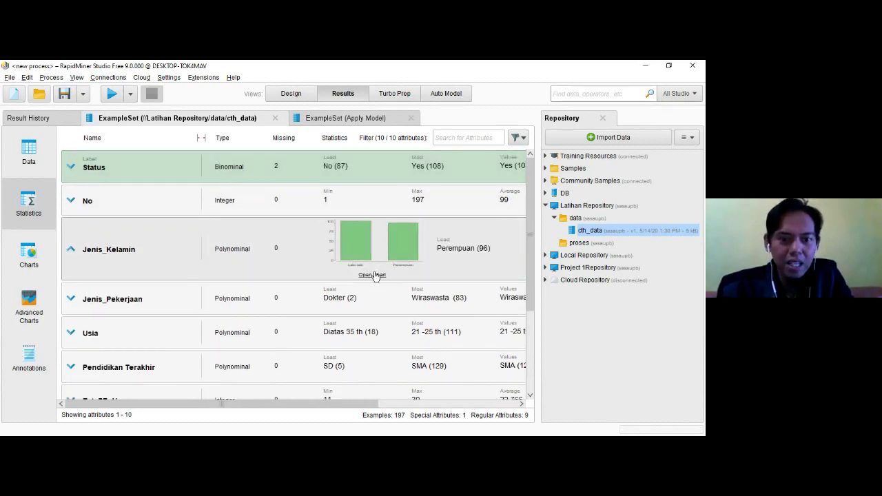
pyautogui.click(374, 275)
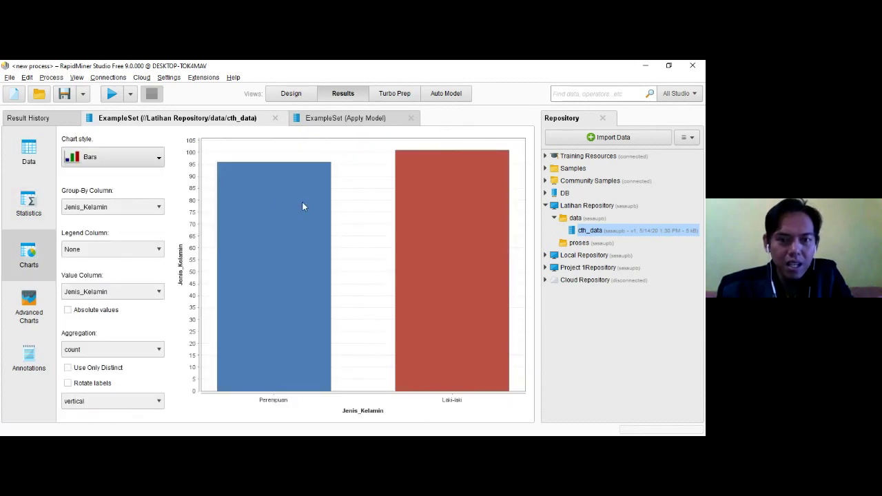
pyautogui.click(32, 203)
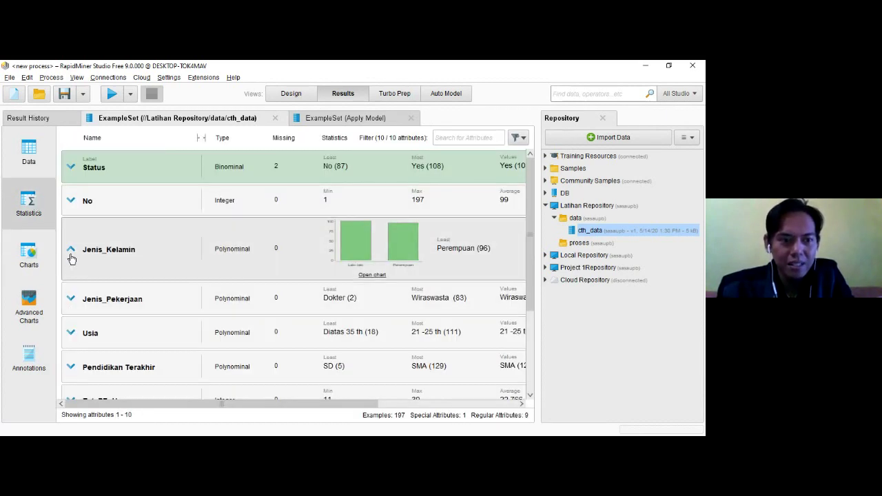
# - View the full bar chart of Jenis_Pekerjaan from its statistics and look through the remaining attributes' statistics
pyautogui.click(71, 262)
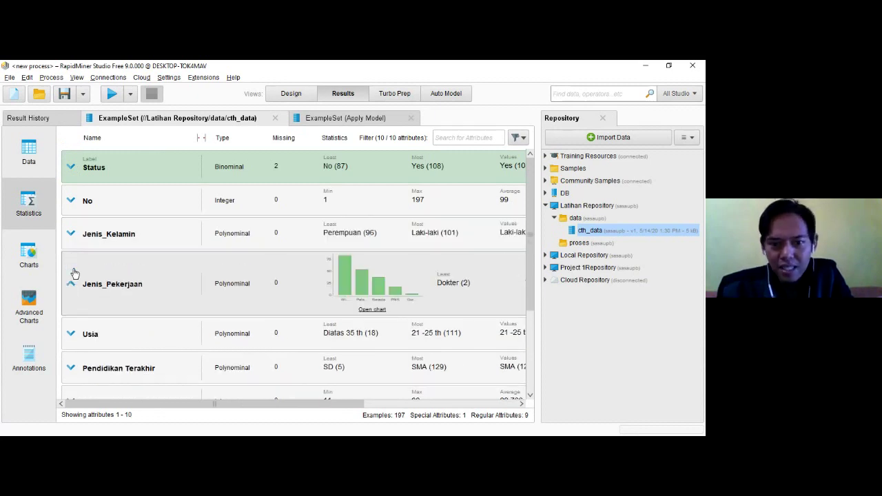
pyautogui.click(375, 310)
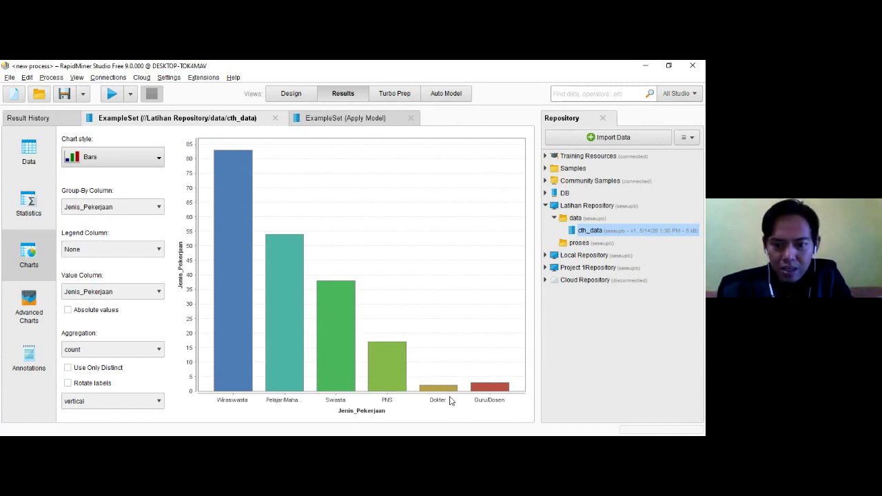
pyautogui.click(31, 210)
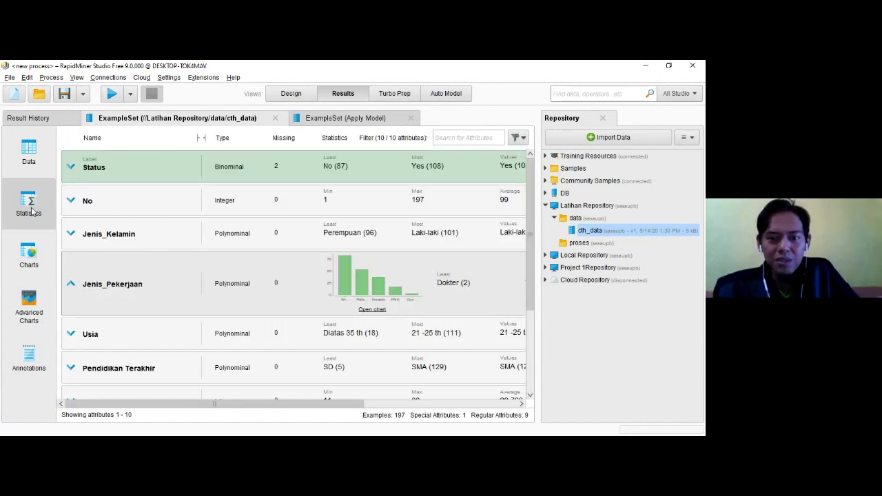
pyautogui.click(69, 287)
pyautogui.moveTo(529, 290); pyautogui.dragTo(532, 358)
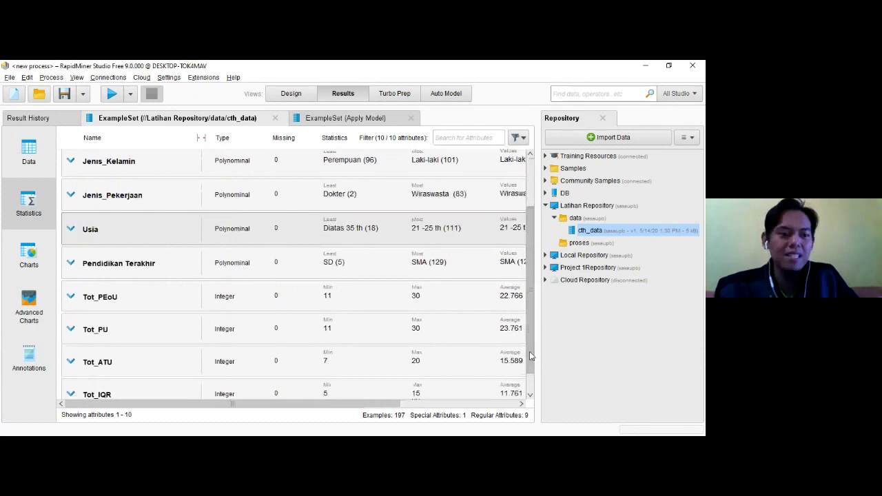
pyautogui.moveTo(531, 356); pyautogui.dragTo(533, 290)
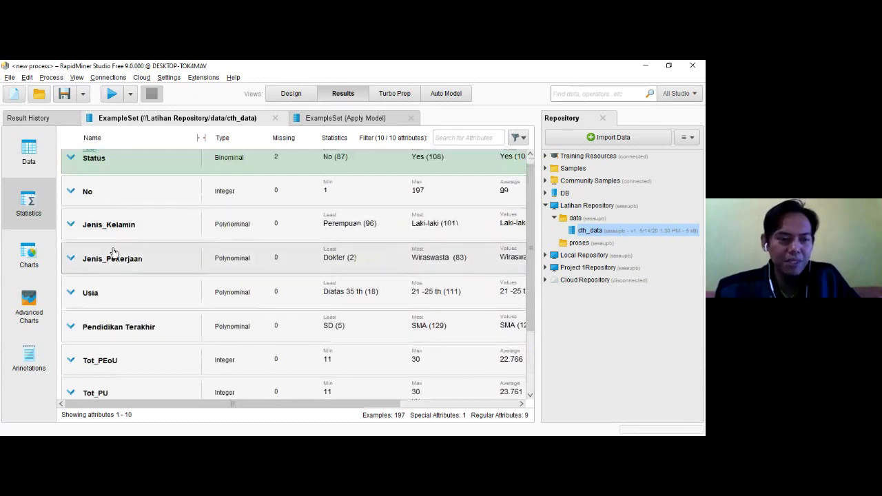
# - Group the Jenis_Pekerjaan count bar chart by the Usia column
pyautogui.click(27, 255)
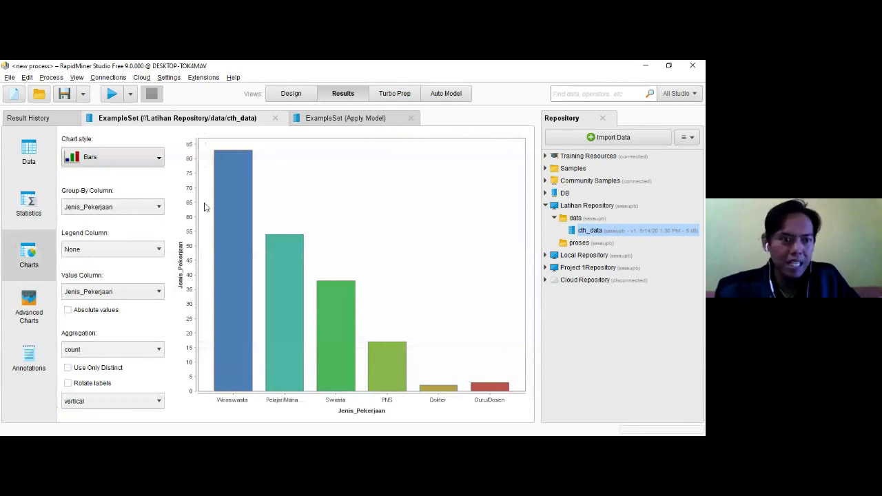
pyautogui.click(159, 292)
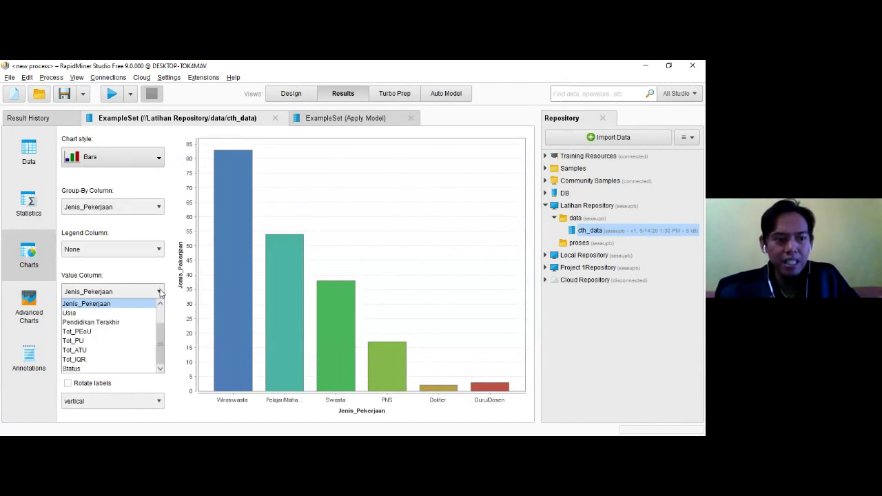
pyautogui.click(159, 292)
pyautogui.click(160, 207)
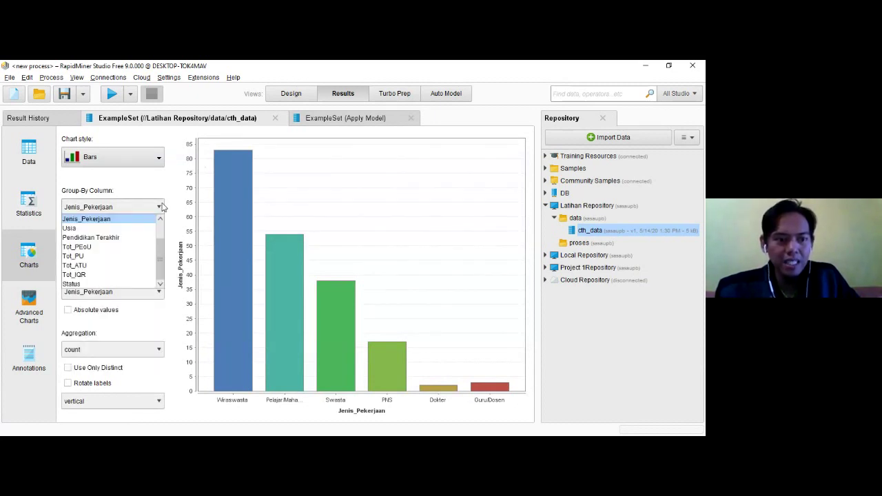
pyautogui.click(160, 207)
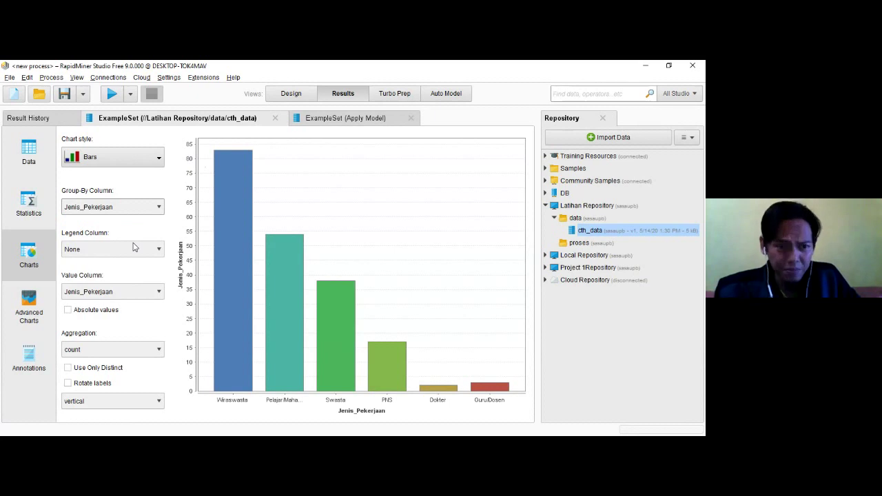
pyautogui.click(28, 204)
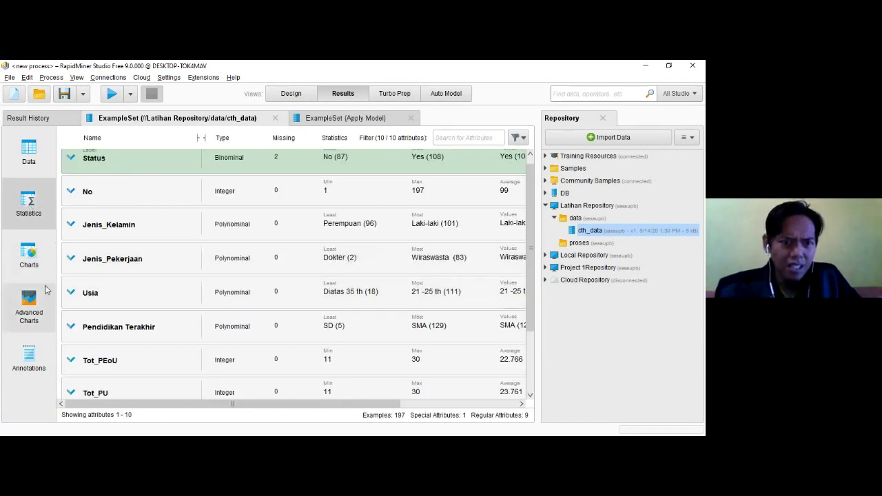
pyautogui.click(31, 256)
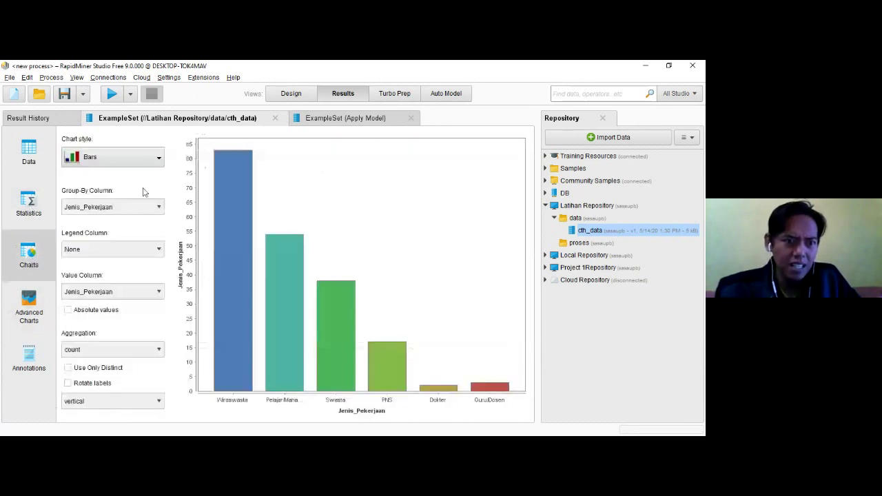
pyautogui.click(158, 208)
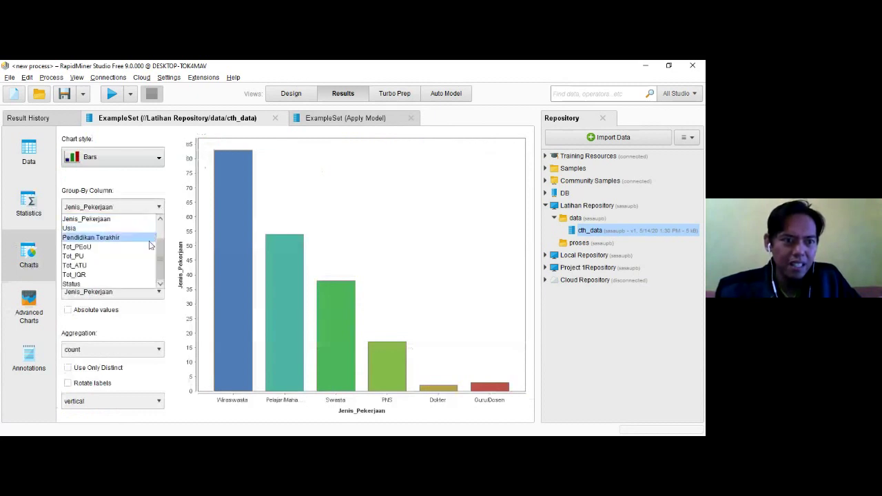
pyautogui.click(150, 228)
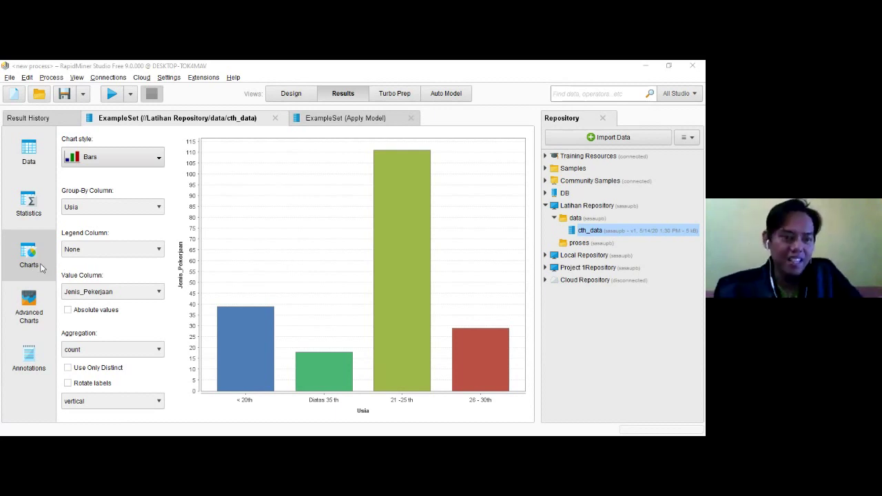
# - Look at the advanced chart configuration for cth_data and return to the process design view
pyautogui.click(29, 308)
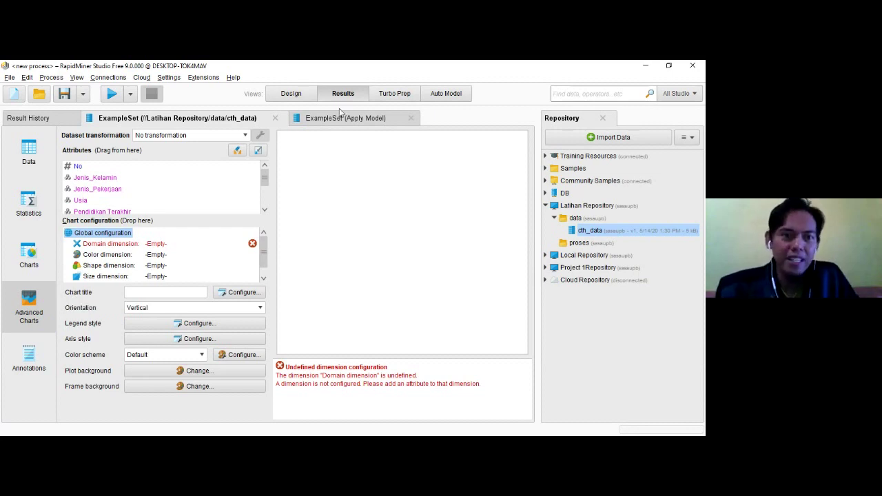
pyautogui.click(290, 96)
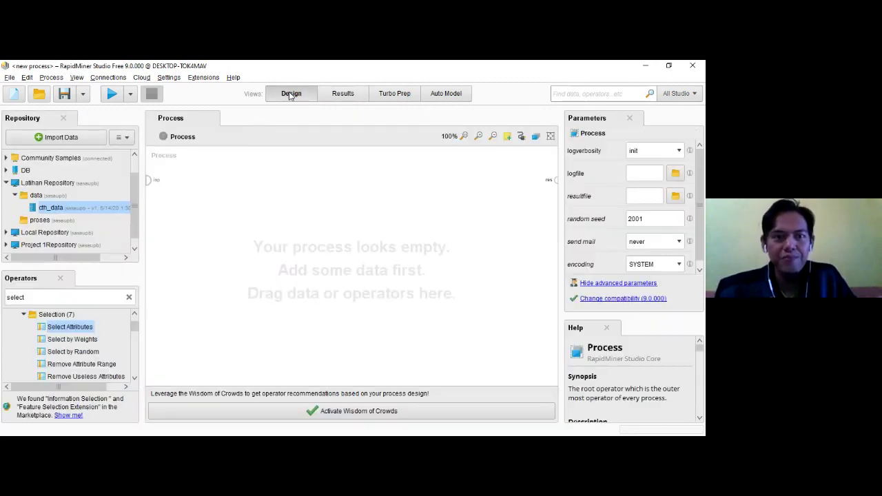
# - Add the cth_data set from Latihan Repository to the empty process as a Retrieve operator
pyautogui.click(343, 95)
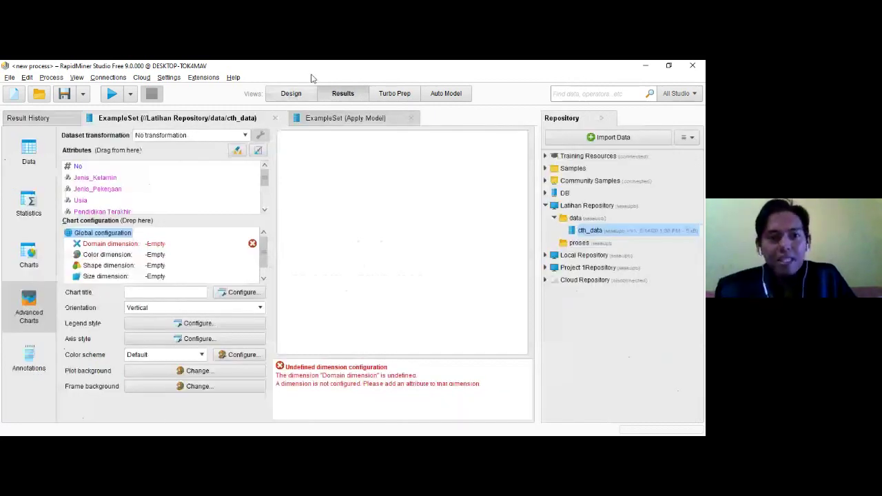
pyautogui.click(293, 94)
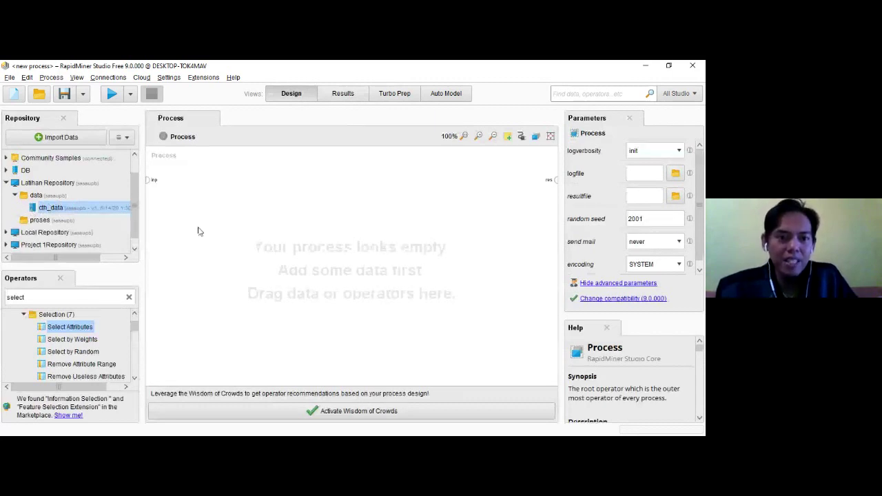
pyautogui.moveTo(33, 209); pyautogui.dragTo(204, 217)
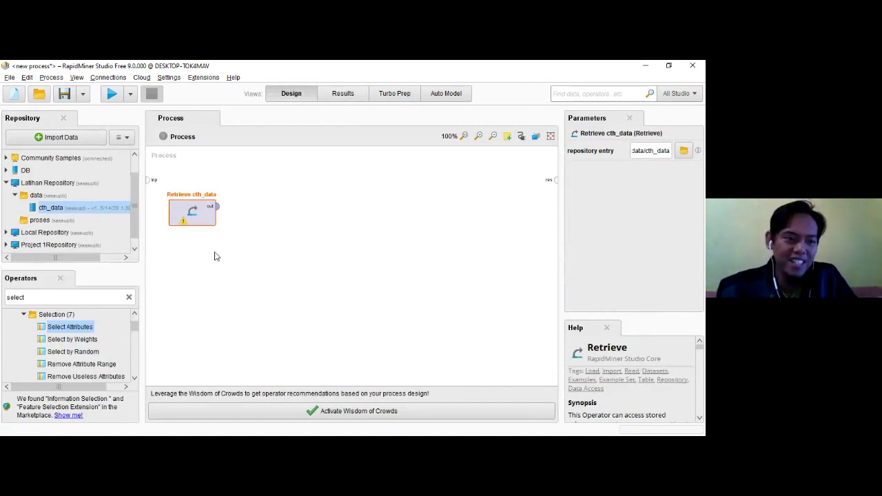
# - Search the operators for "retr" and add a separate Retrieve operator below Retrieve cth_data
pyautogui.click(128, 297)
pyautogui.click(106, 298)
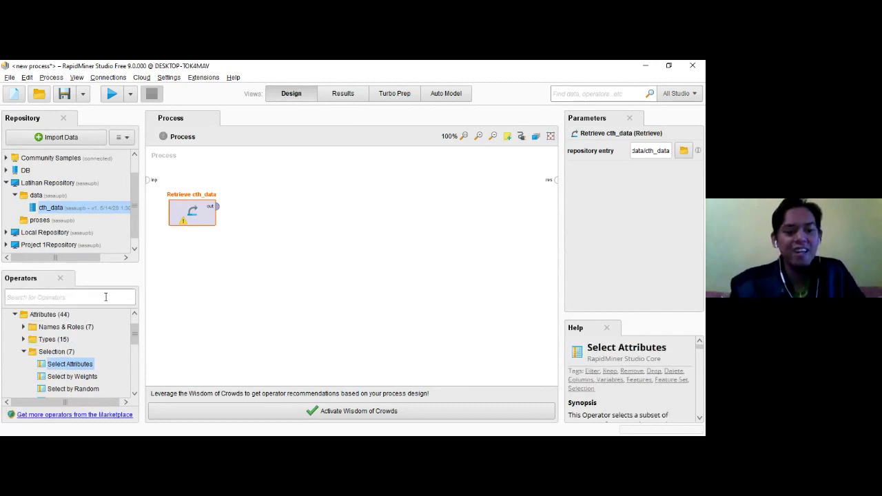
pyautogui.write('retr')
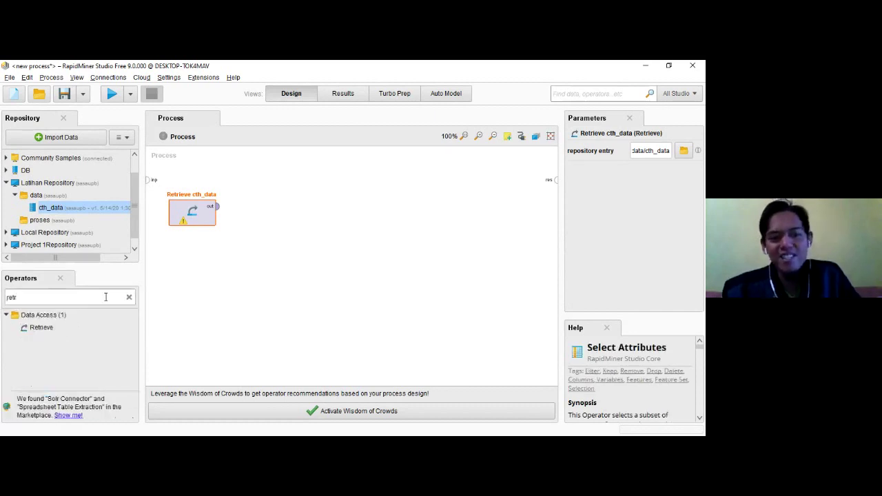
pyautogui.moveTo(42, 328); pyautogui.dragTo(58, 335)
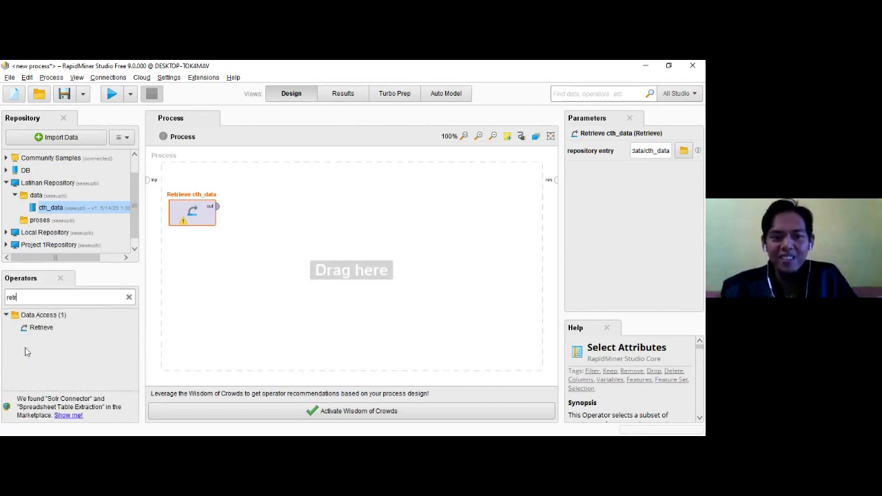
pyautogui.moveTo(40, 328); pyautogui.dragTo(184, 295)
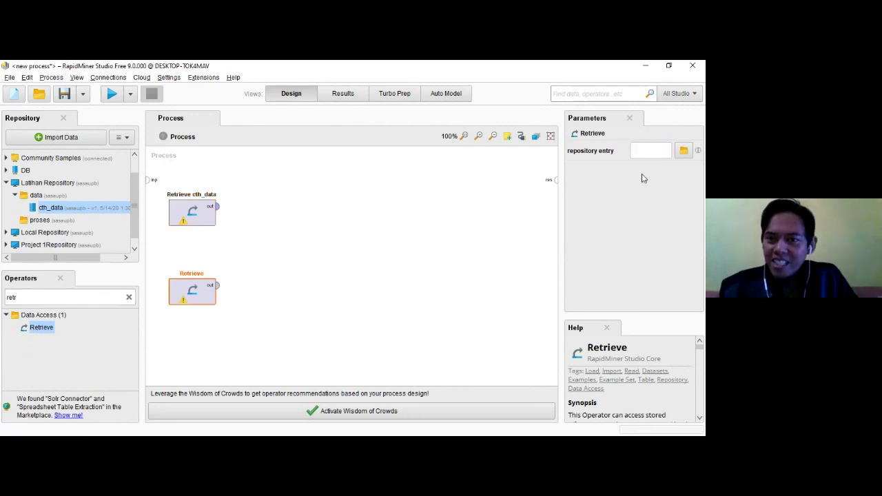
# - Look at the repository locations offered for the second Retrieve operator's entry, cancel, and delete that operator
pyautogui.click(684, 151)
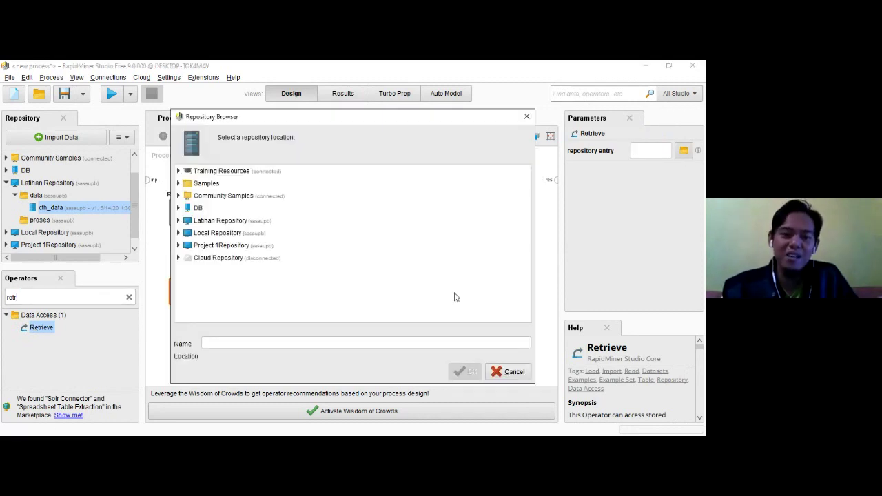
pyautogui.click(514, 373)
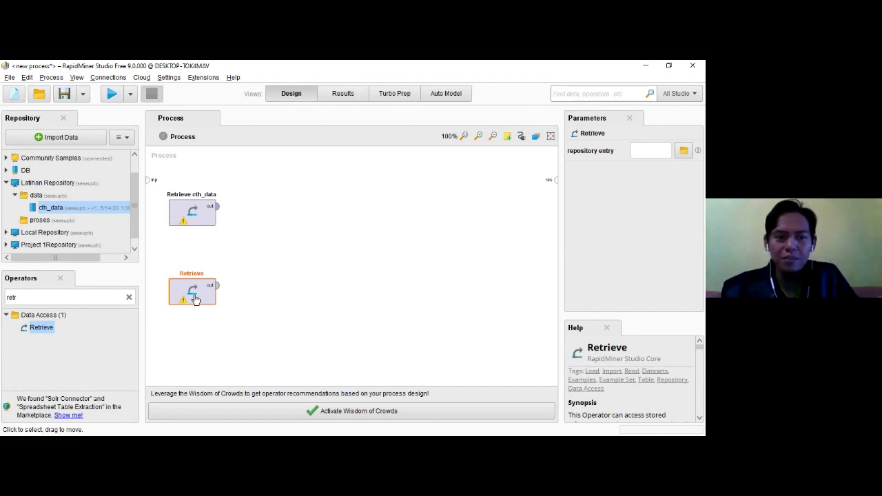
pyautogui.press('Delete')
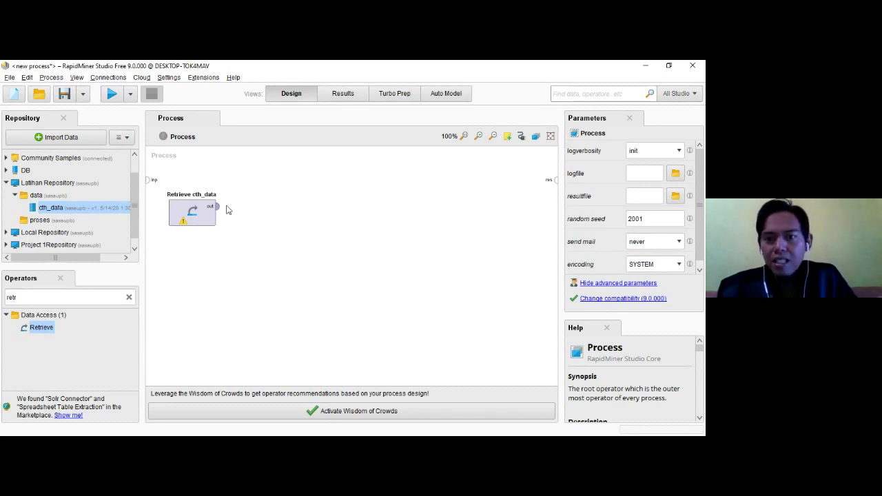
# - Connect the output of Retrieve cth_data to the process result port and run the process
pyautogui.moveTo(220, 209)
pyautogui.moveTo(219, 209); pyautogui.dragTo(555, 182)
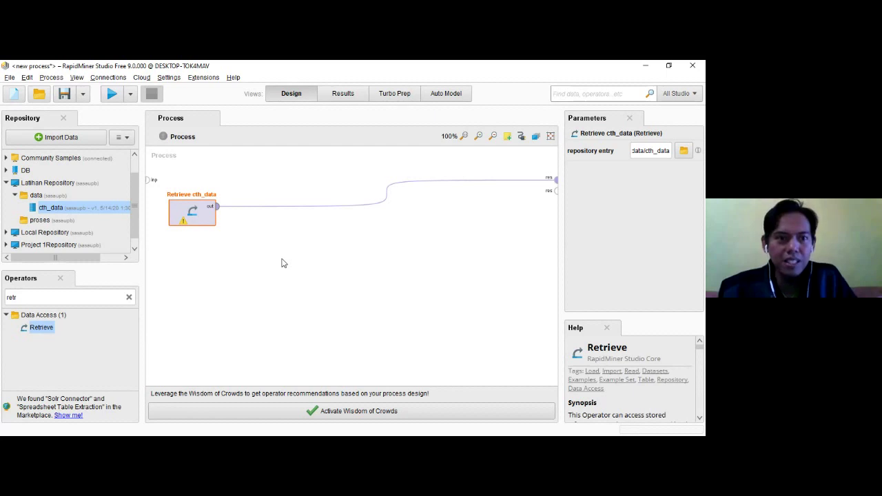
pyautogui.click(112, 97)
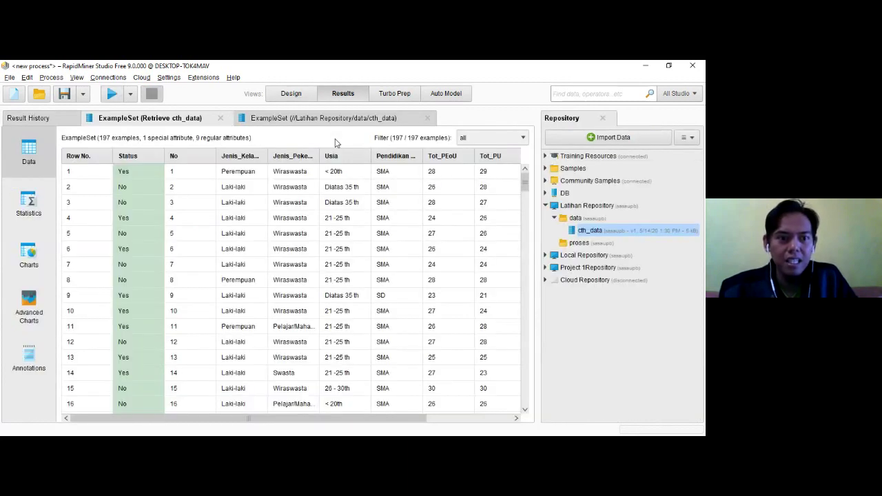
# - Examine the attribute statistics and missing values of the retrieved cth_data, and return to the process design
pyautogui.click(26, 211)
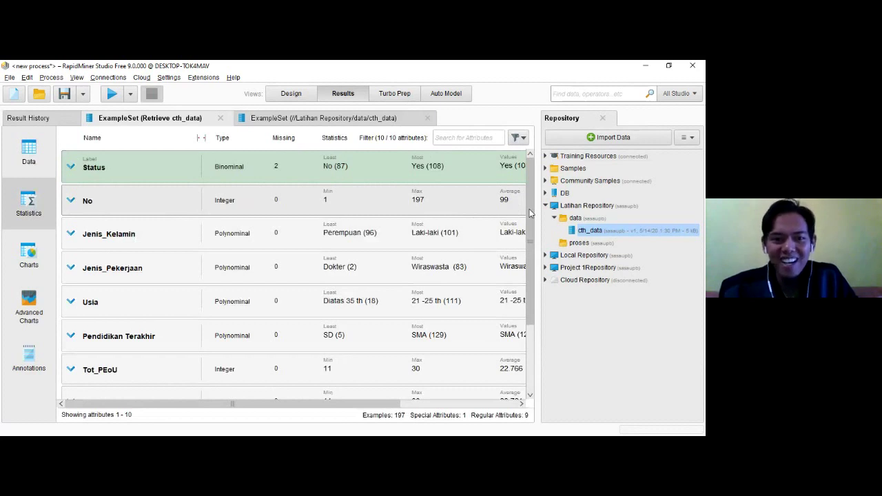
pyautogui.scroll(-3, 531, 214)
pyautogui.scroll(3, 528, 223)
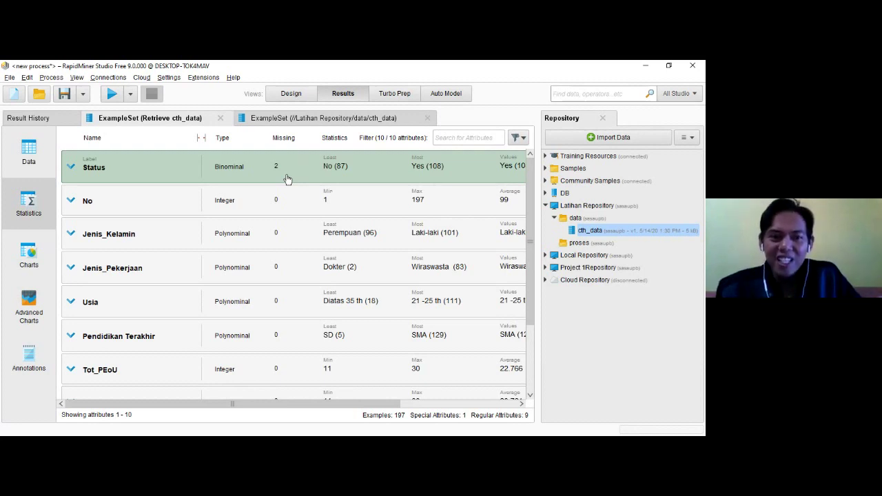
pyautogui.click(290, 94)
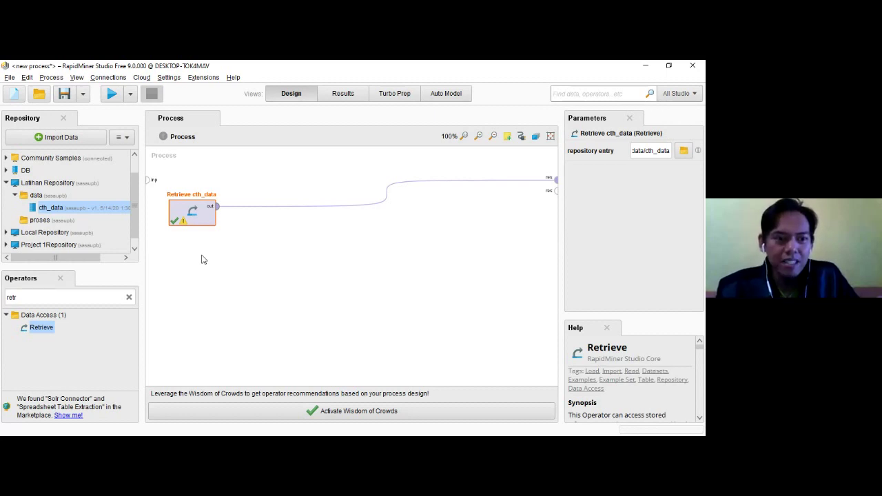
# - Open cth_data for editing in the Data Editor and enlarge the editor to look through its cells
pyautogui.rightClick(53, 210)
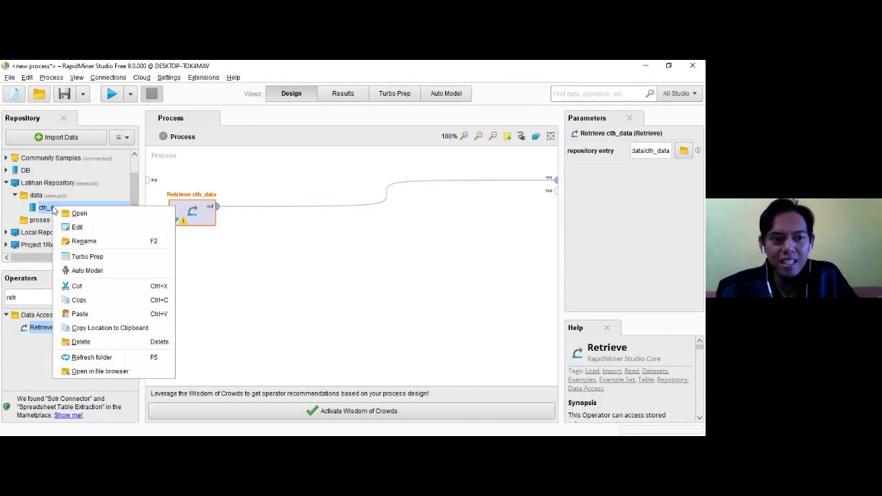
pyautogui.click(87, 227)
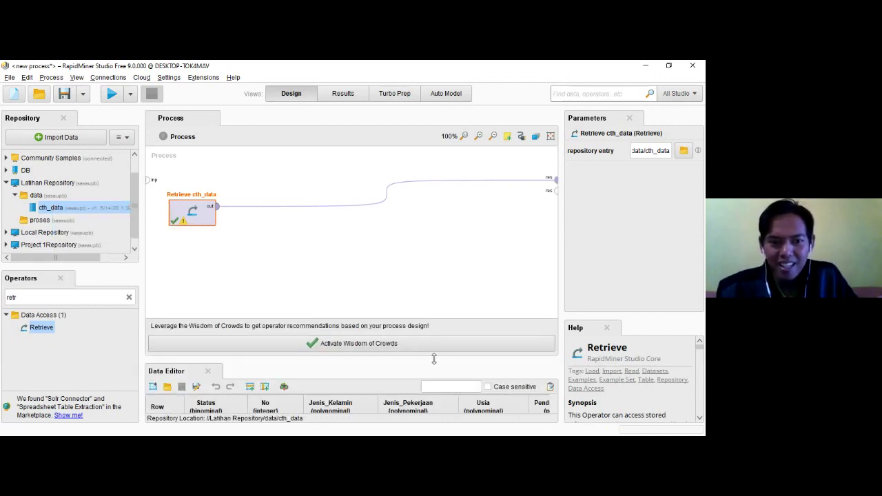
pyautogui.moveTo(434, 358); pyautogui.dragTo(435, 242)
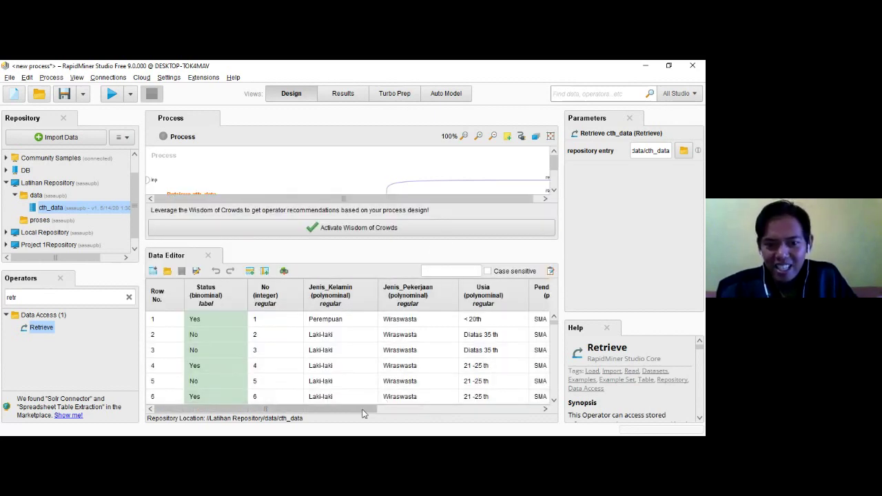
pyautogui.click(391, 324)
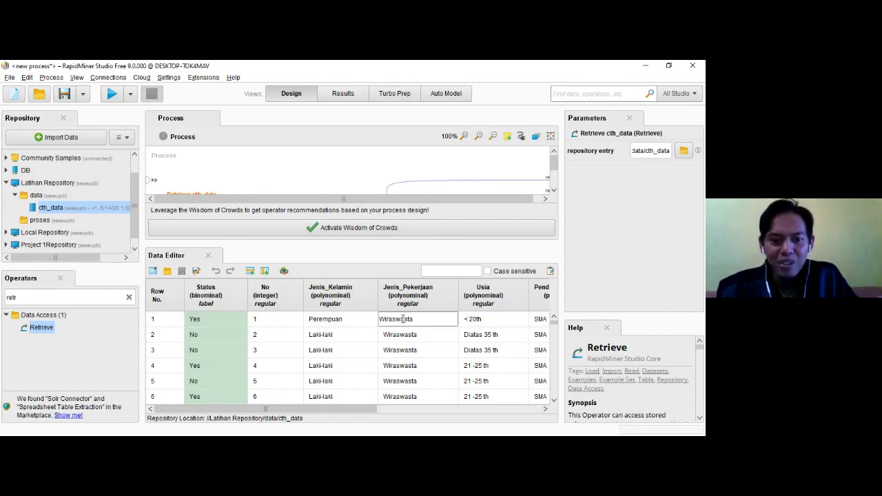
pyautogui.click(417, 351)
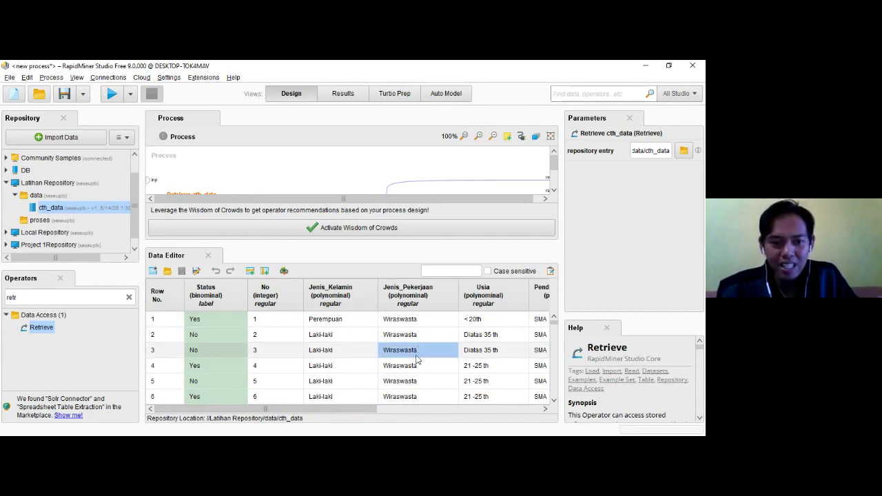
pyautogui.click(417, 366)
pyautogui.click(331, 353)
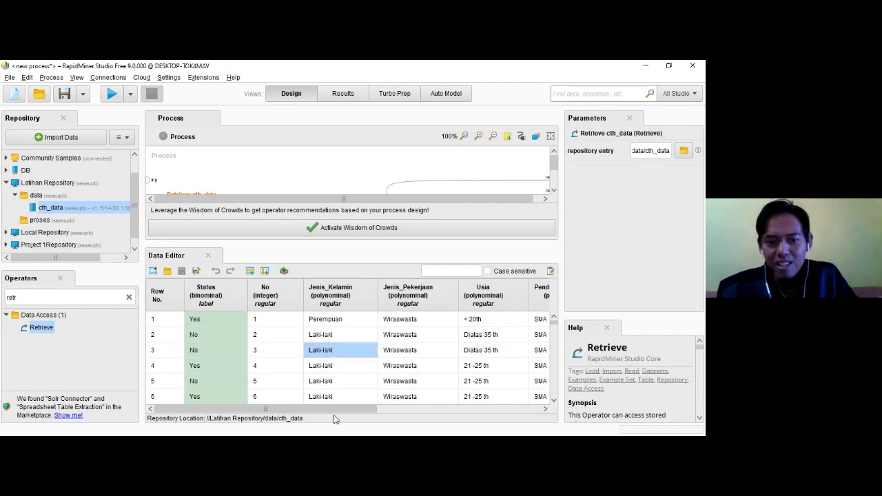
pyautogui.moveTo(344, 408)
pyautogui.mouseDown()
pyautogui.moveTo(441, 420)
pyautogui.moveTo(457, 418)
pyautogui.moveTo(415, 420)
pyautogui.moveTo(529, 401)
pyautogui.moveTo(331, 409)
pyautogui.mouseUp()
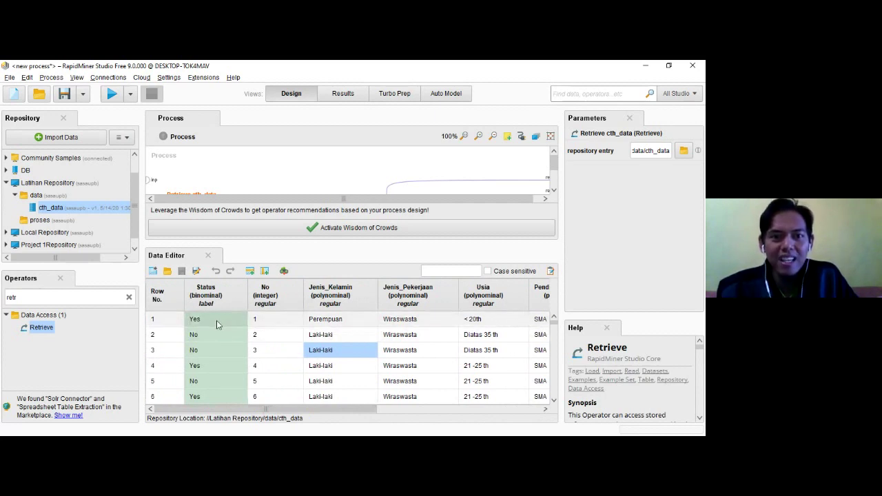
# - Recheck the missing values of Status in the result statistics and sort the Data Editor rows ascending by Status
pyautogui.click(336, 98)
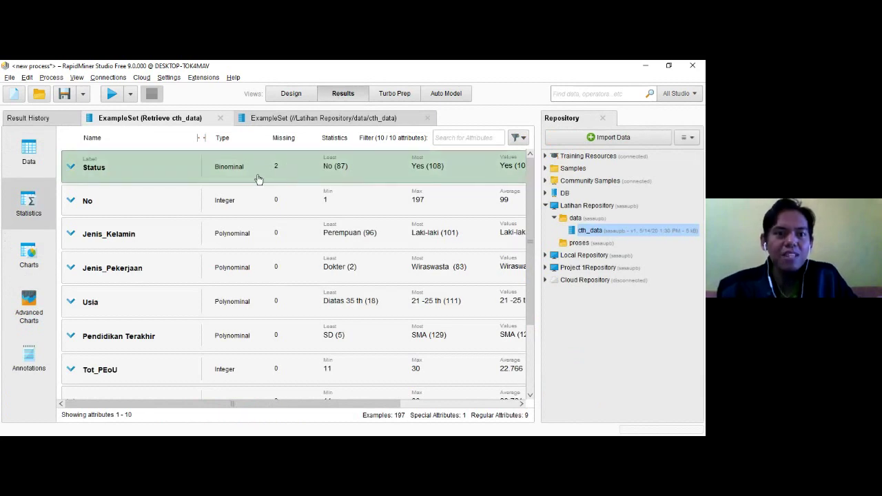
pyautogui.click(298, 95)
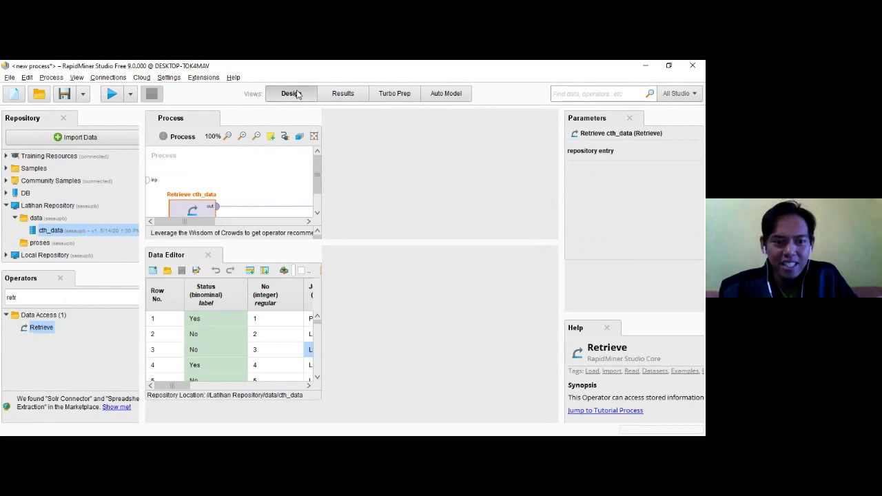
pyautogui.click(219, 302)
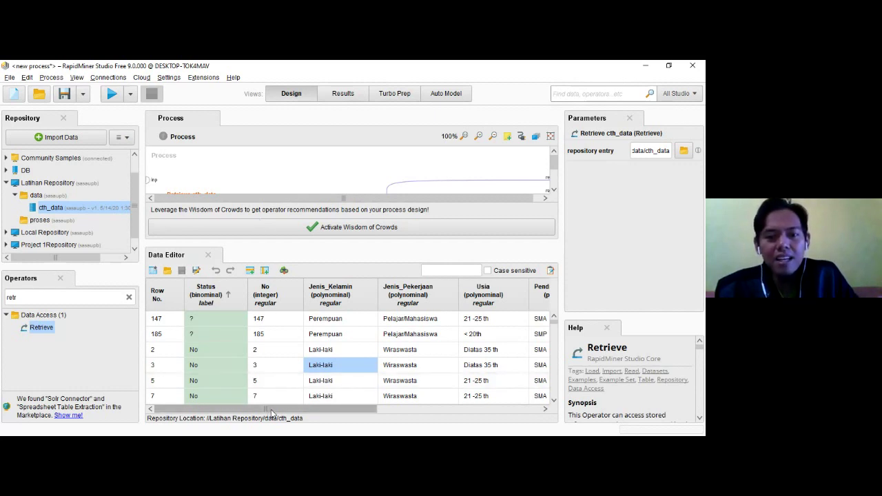
# - Inspect the attribute settings and available types of the Tot_IQR column, and close them without applying changes
pyautogui.moveTo(271, 412); pyautogui.dragTo(434, 413)
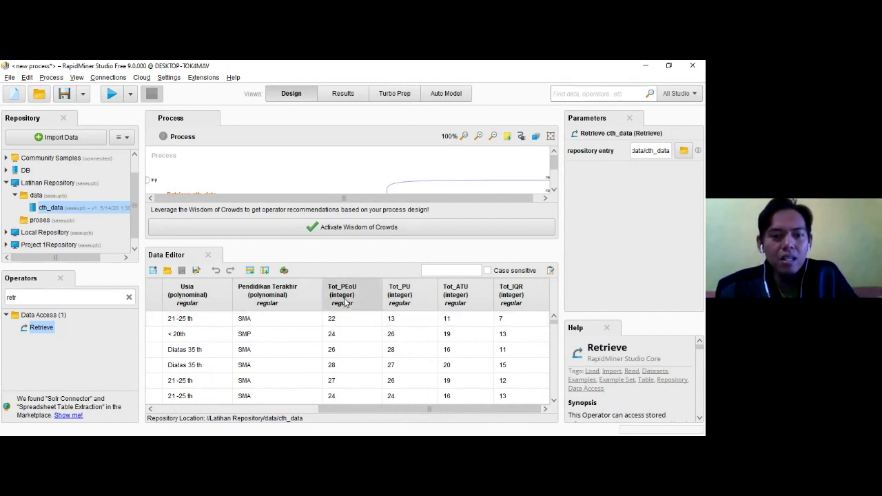
pyautogui.rightClick(513, 300)
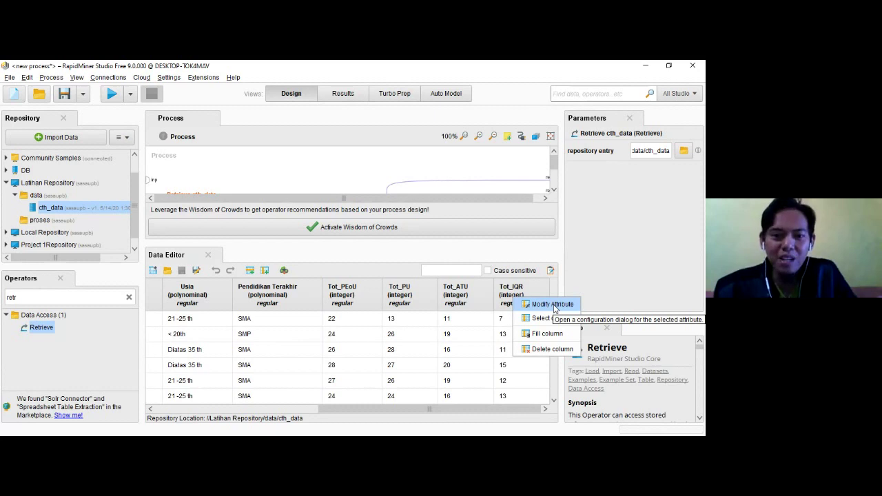
pyautogui.click(554, 305)
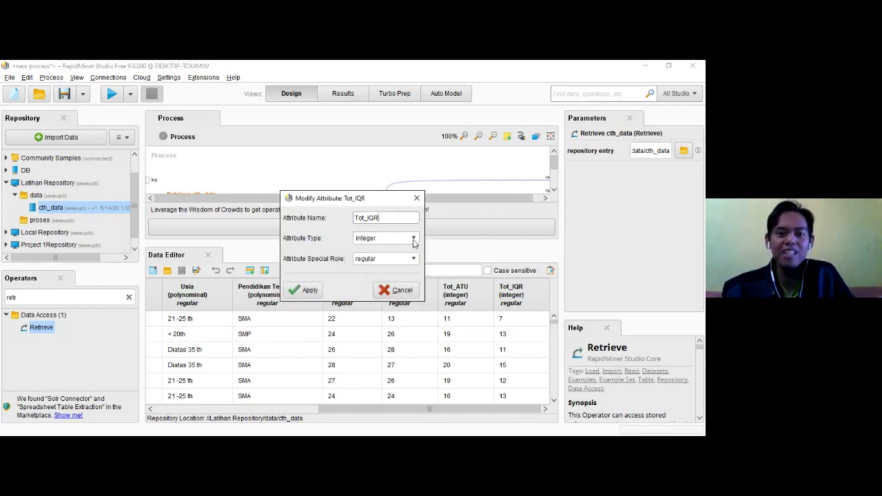
pyautogui.click(414, 239)
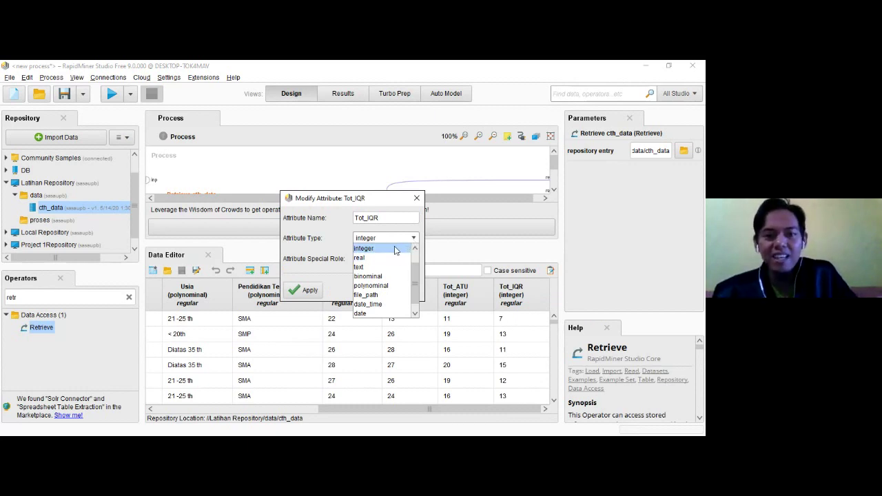
pyautogui.click(395, 250)
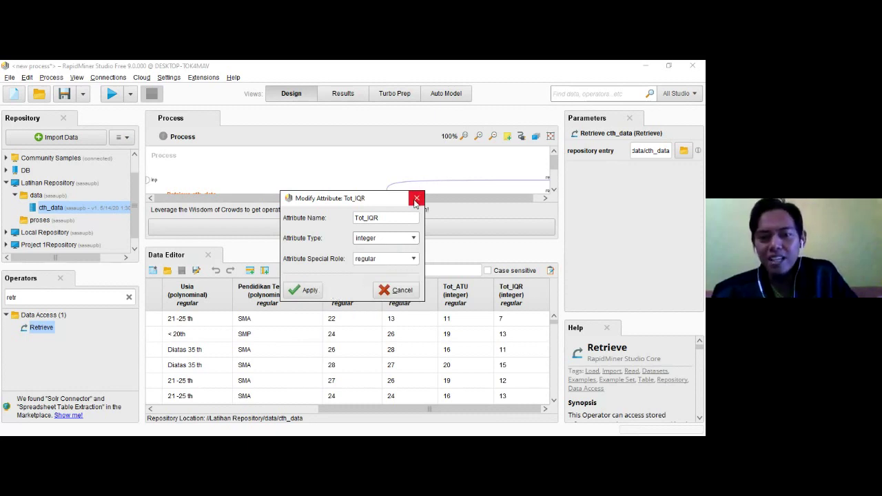
pyautogui.click(416, 199)
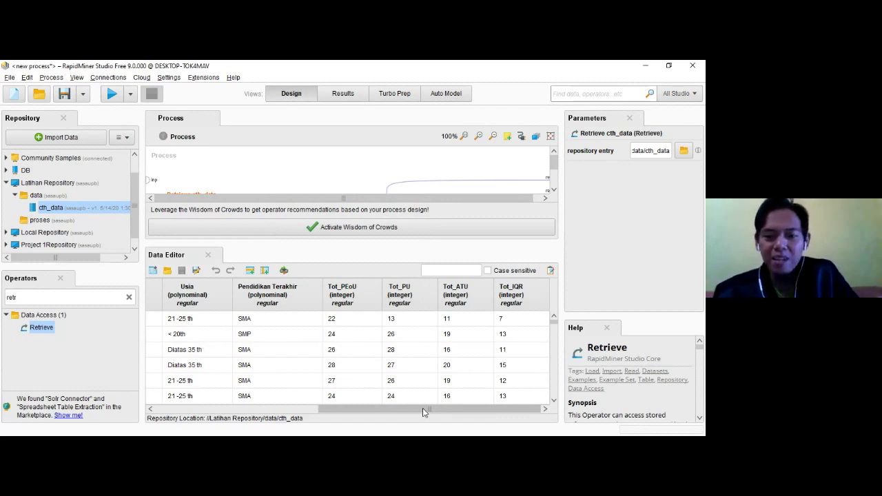
# - Inspect the attribute settings and available special roles of the Status column, close them without applying changes, and close the Data Editor
pyautogui.moveTo(423, 409); pyautogui.dragTo(253, 406)
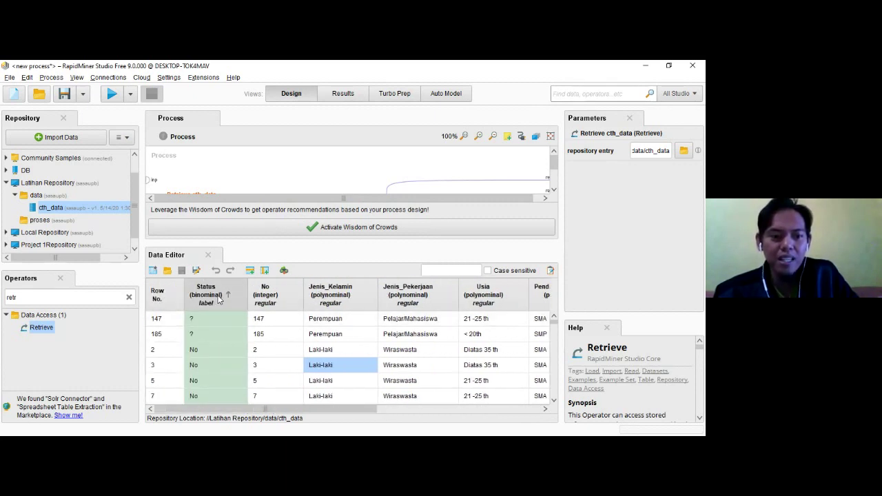
pyautogui.rightClick(218, 298)
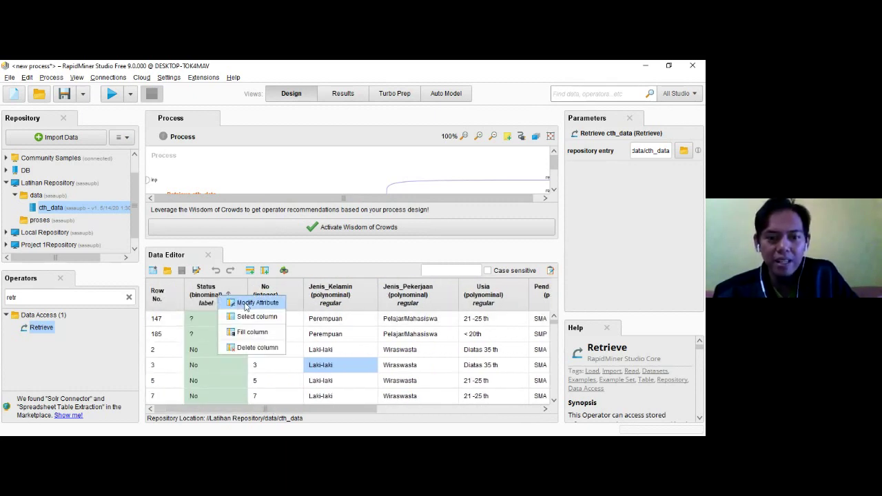
pyautogui.click(245, 305)
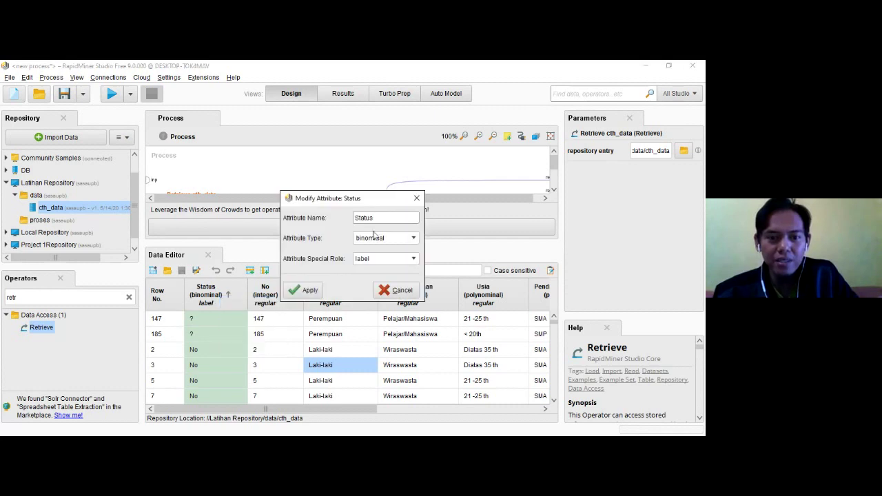
pyautogui.click(414, 260)
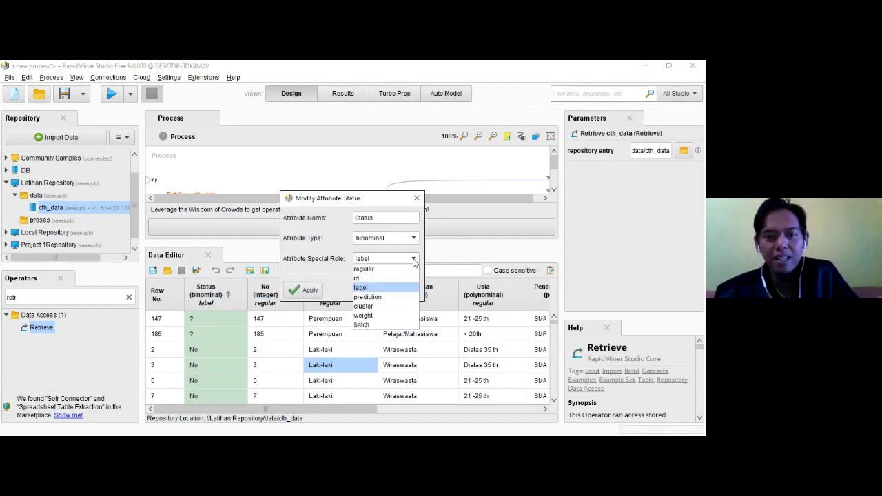
pyautogui.click(414, 260)
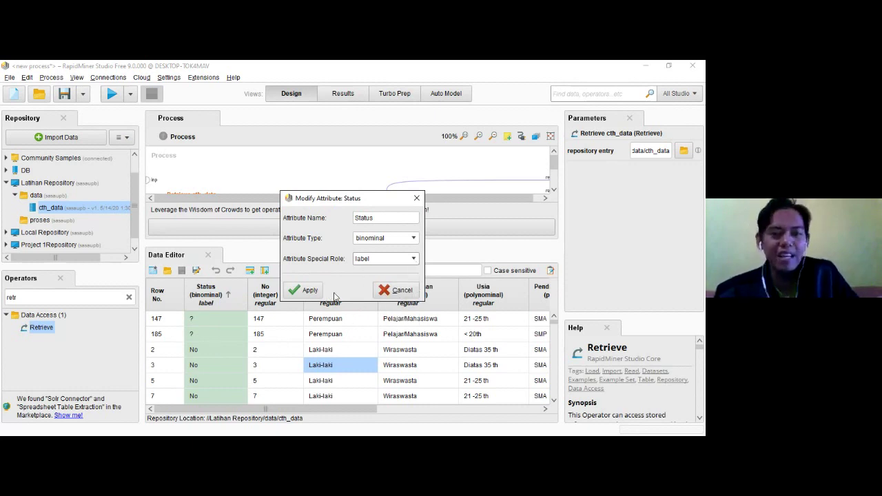
pyautogui.click(387, 291)
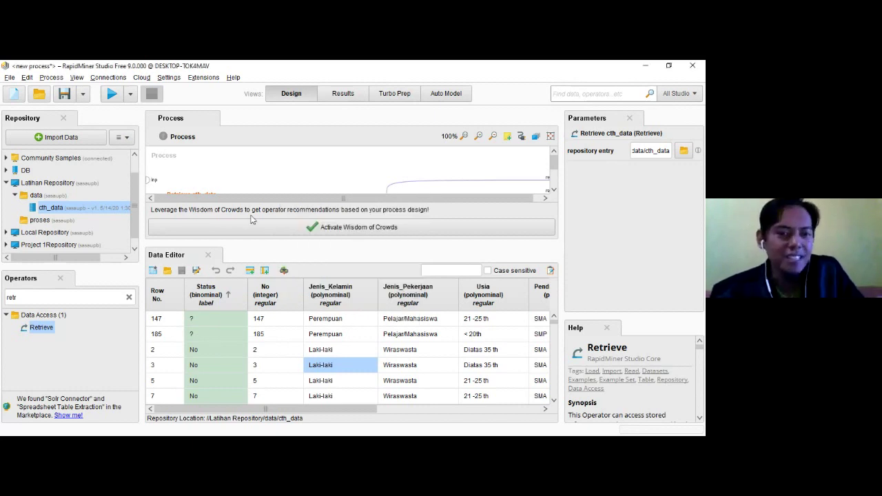
pyautogui.click(209, 255)
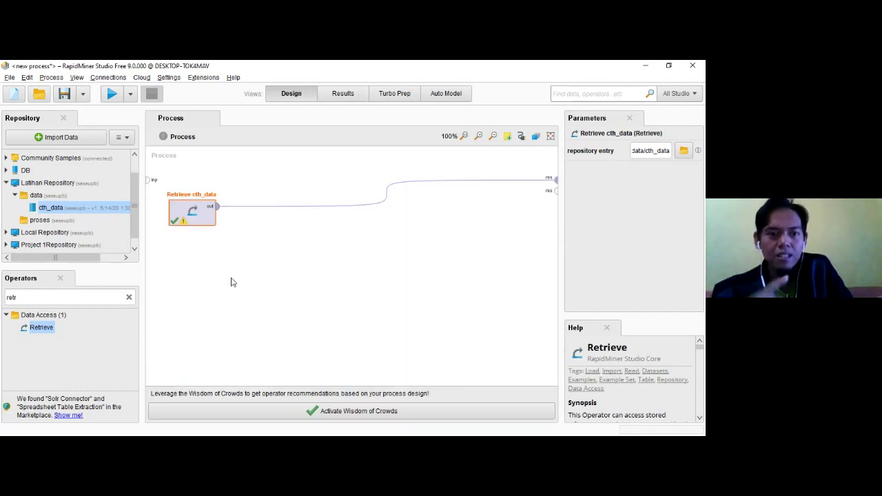
pyautogui.click(232, 281)
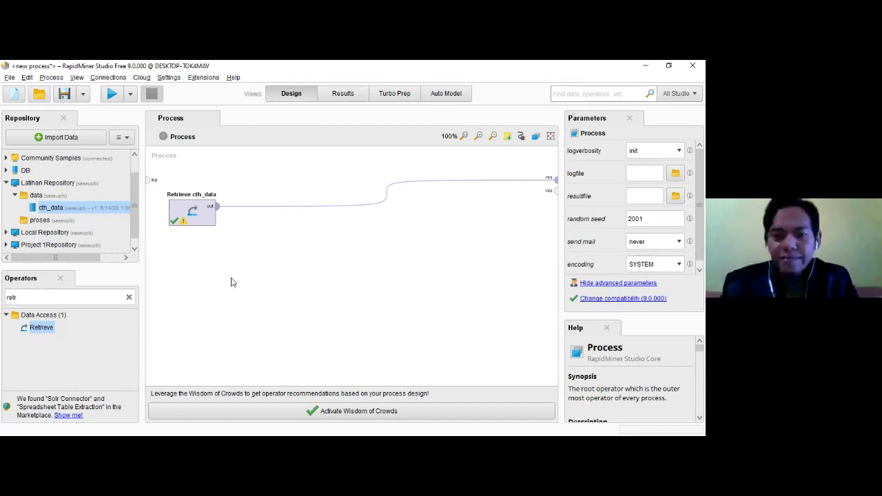
# - Search the operators for "filter" and add Filter Examples to the process below Retrieve cth_data
pyautogui.click(129, 298)
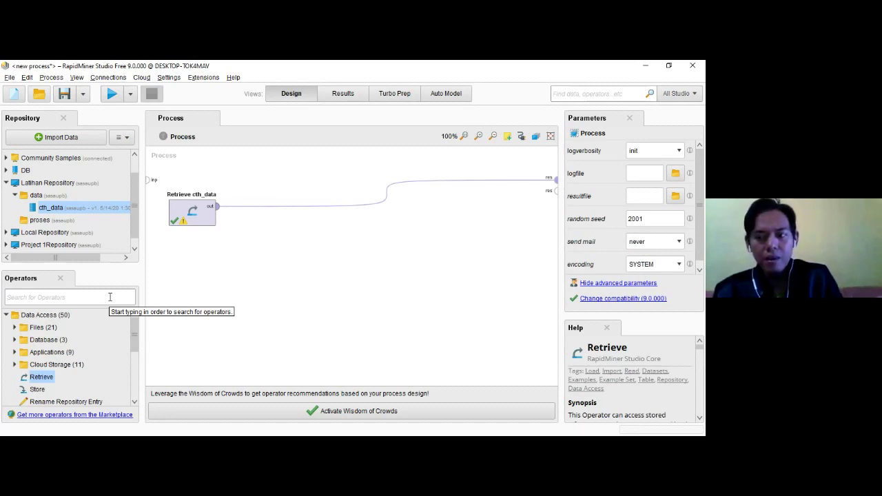
pyautogui.write('f')
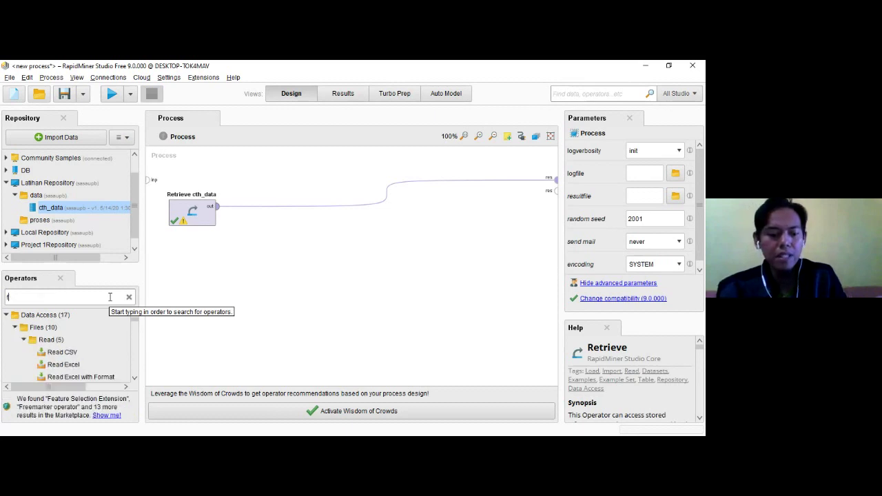
pyautogui.write('ilter')
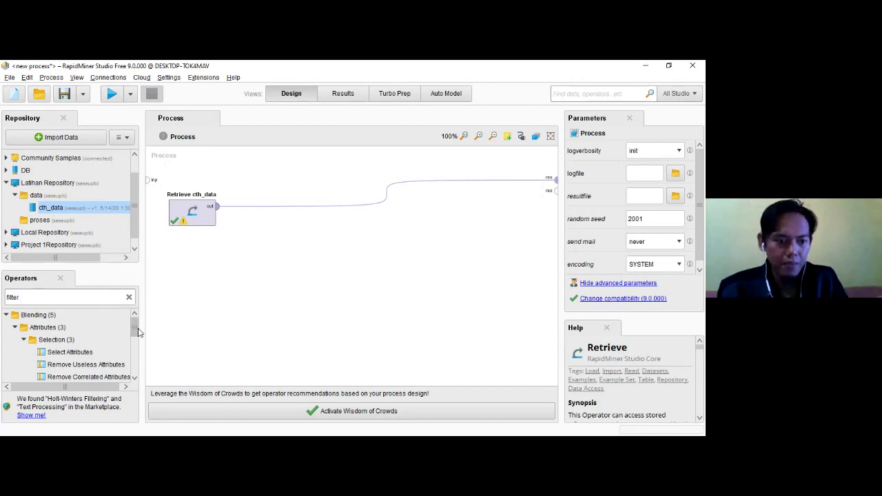
pyautogui.moveTo(135, 331); pyautogui.dragTo(137, 347)
pyautogui.moveTo(69, 354); pyautogui.dragTo(292, 254)
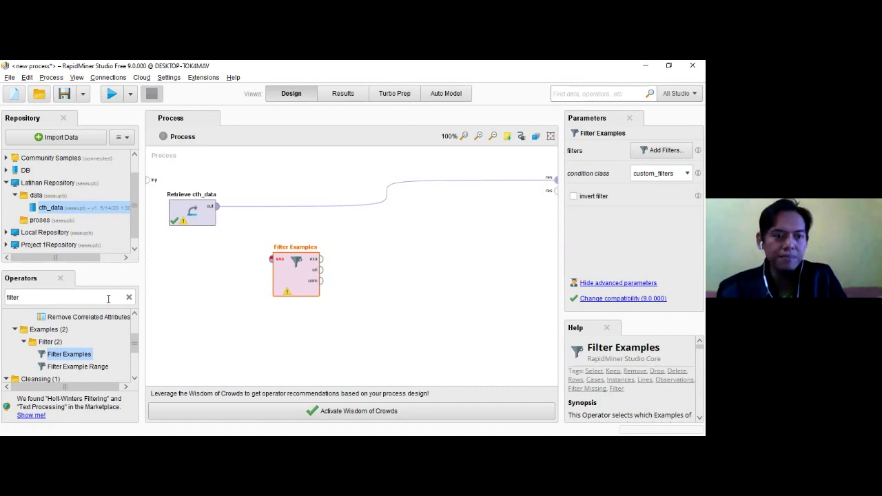
# - Search the operators for "select" and add Select Attributes to the process
pyautogui.click(128, 297)
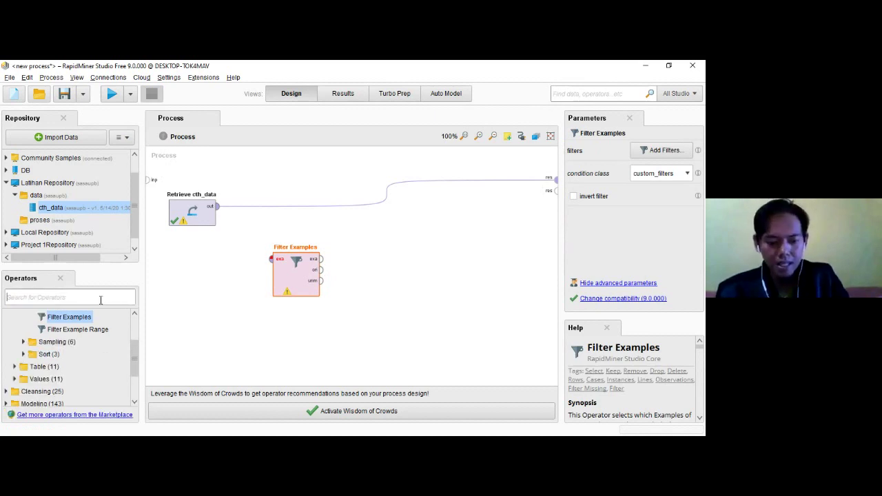
pyautogui.write('se')
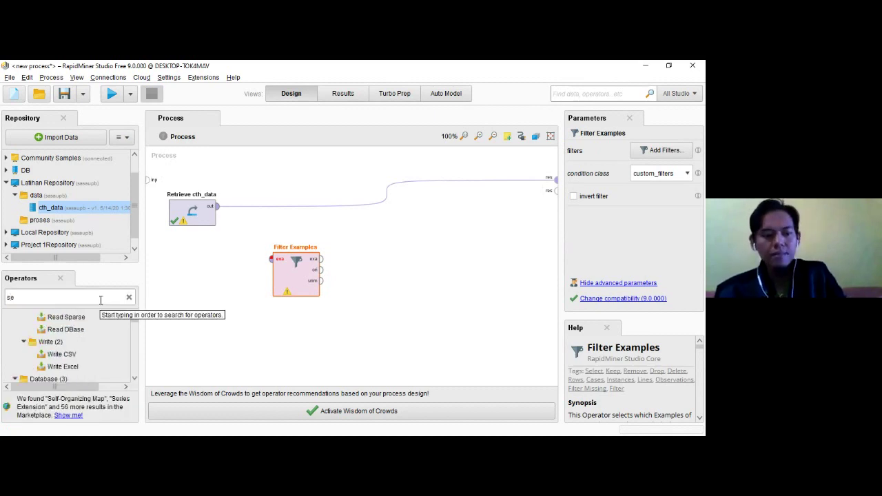
pyautogui.write('lect')
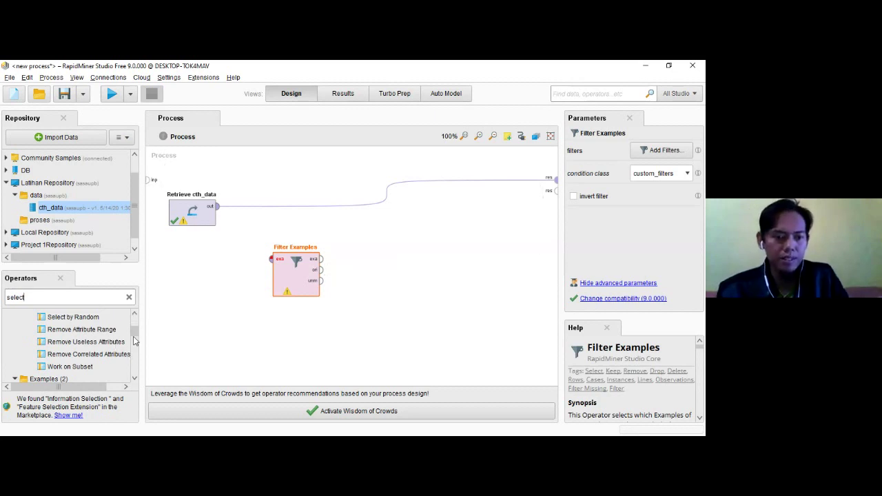
pyautogui.scroll(2, 133, 331)
pyautogui.moveTo(76, 352); pyautogui.dragTo(242, 331)
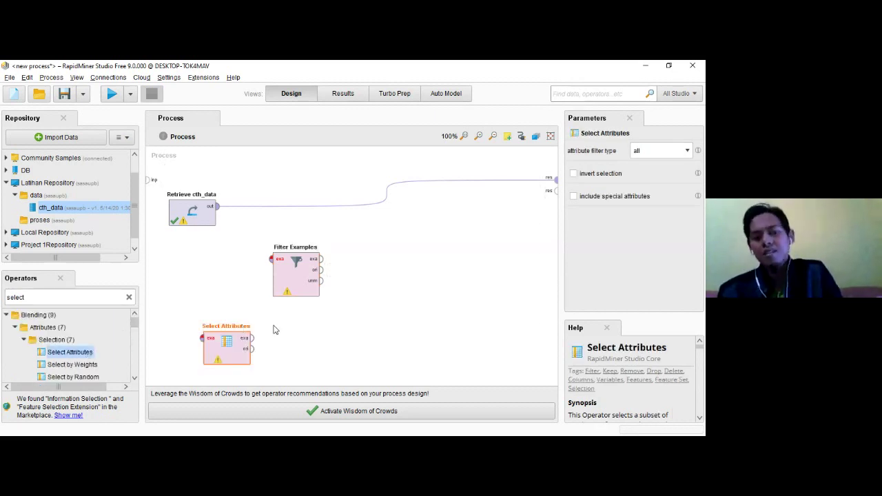
# - Search the operators for "rename" and "replace" and add the Rename and Replace operators to the process
pyautogui.click(130, 298)
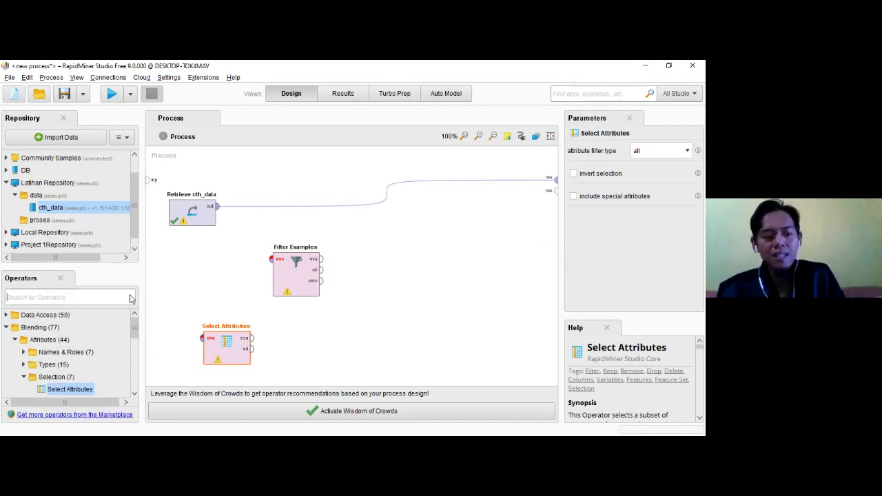
pyautogui.write('re')
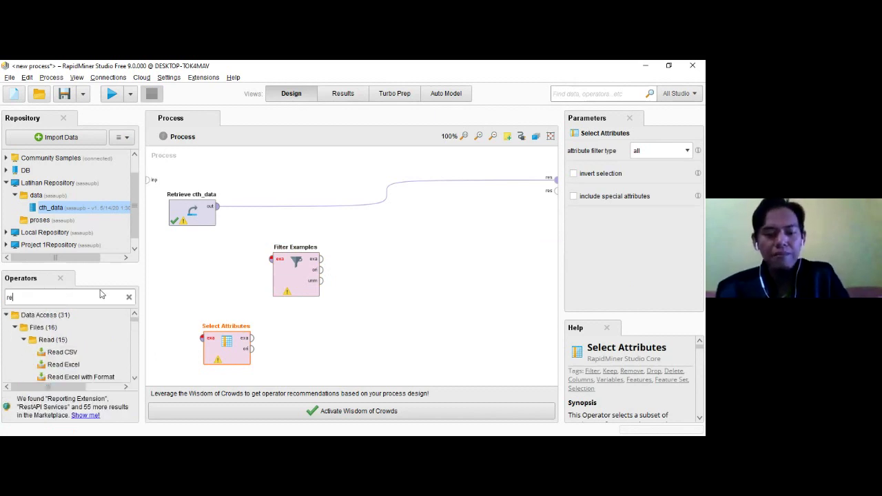
pyautogui.write('name')
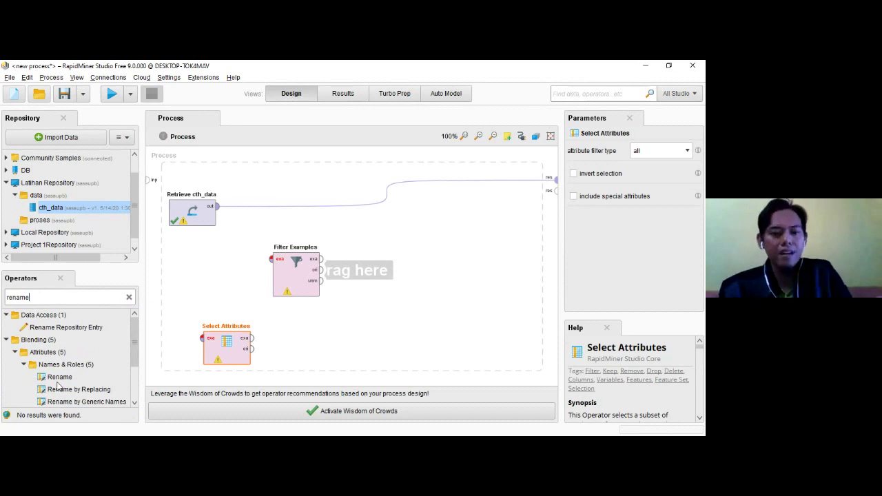
pyautogui.moveTo(57, 382); pyautogui.dragTo(328, 328)
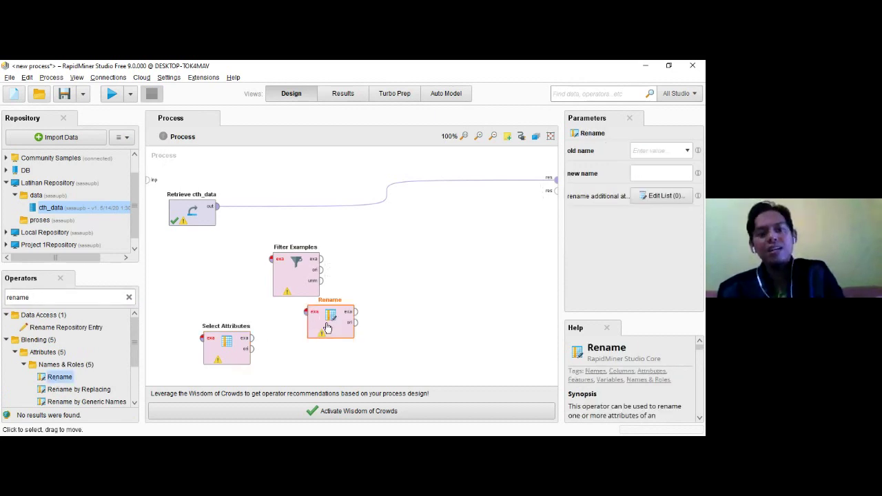
pyautogui.click(131, 298)
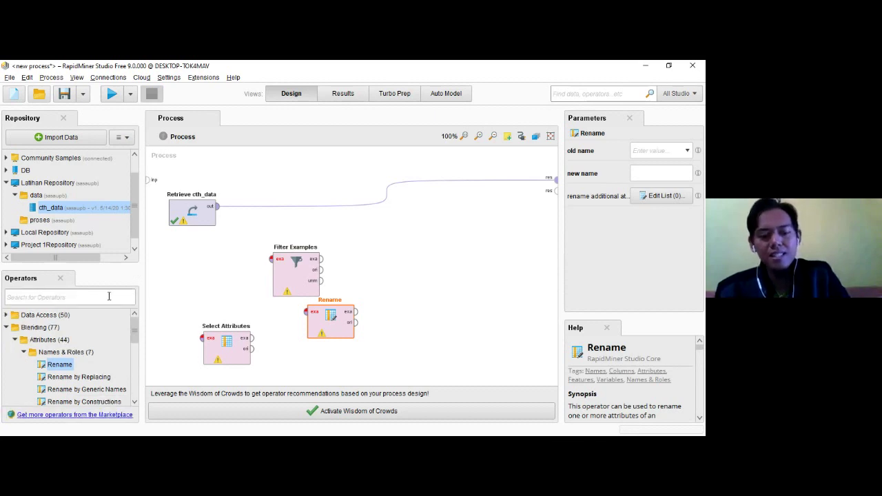
pyautogui.write('replace')
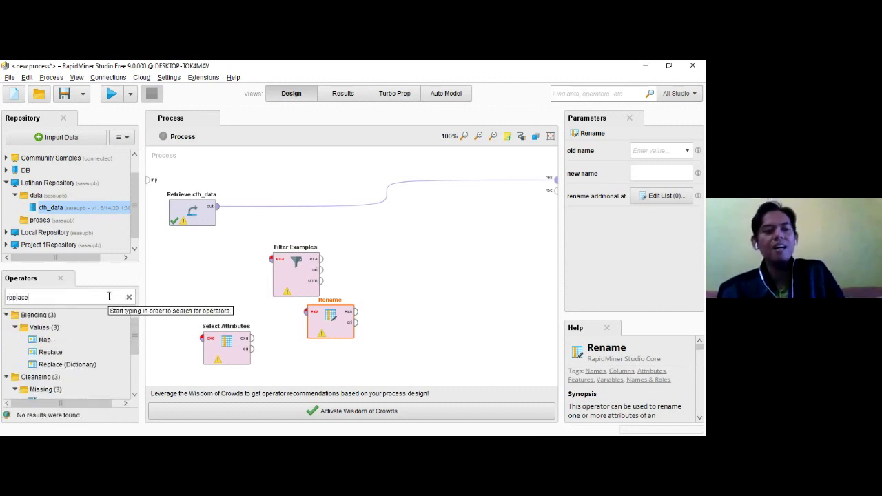
pyautogui.click(52, 354)
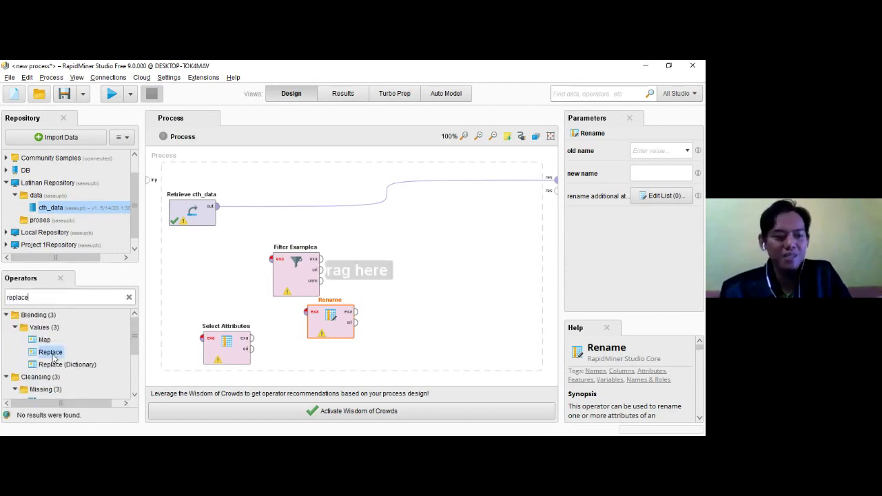
pyautogui.moveTo(413, 340); pyautogui.dragTo(413, 340)
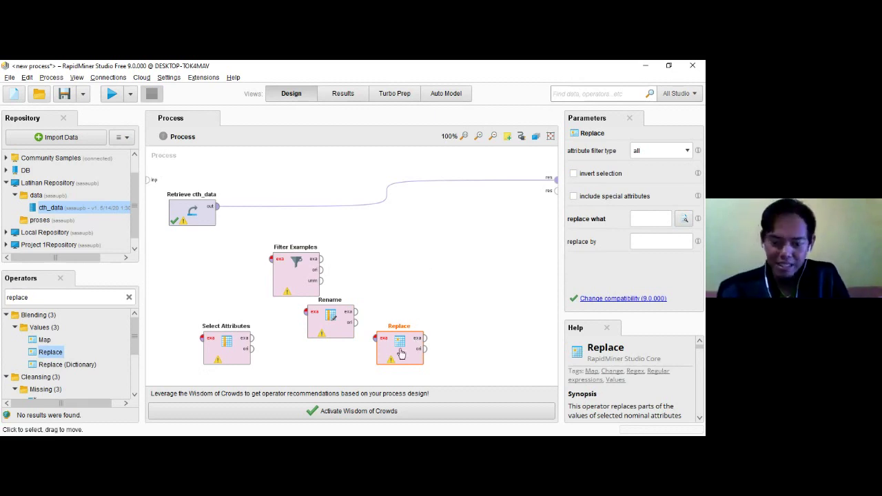
# - Delete the Replace, Rename and Filter Examples operators from the process
pyautogui.press('Delete')
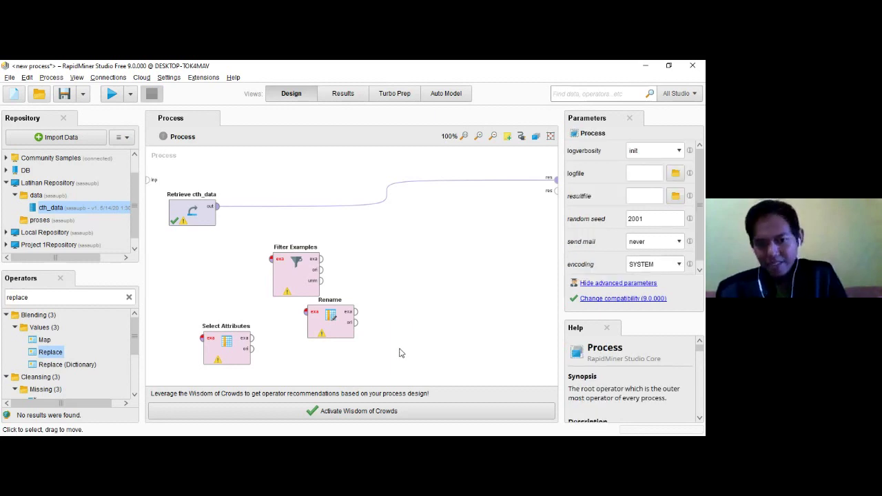
pyautogui.click(322, 329)
pyautogui.press('Delete')
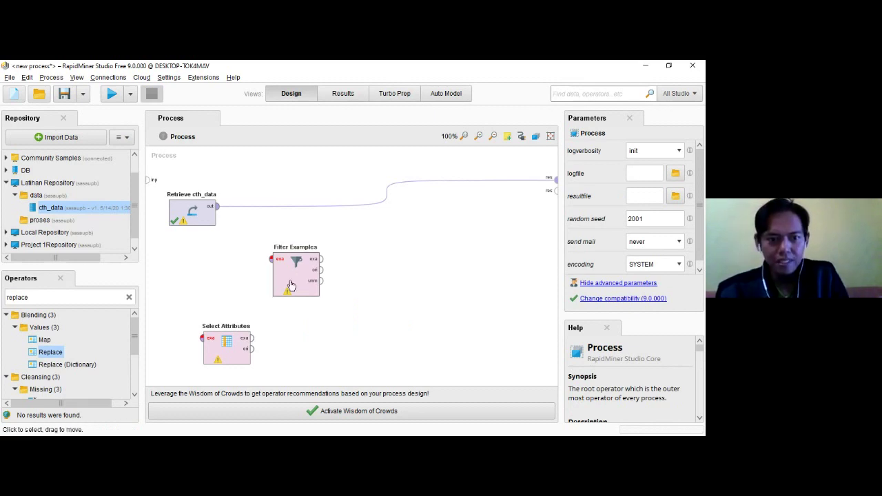
pyautogui.click(291, 285)
pyautogui.press('Delete')
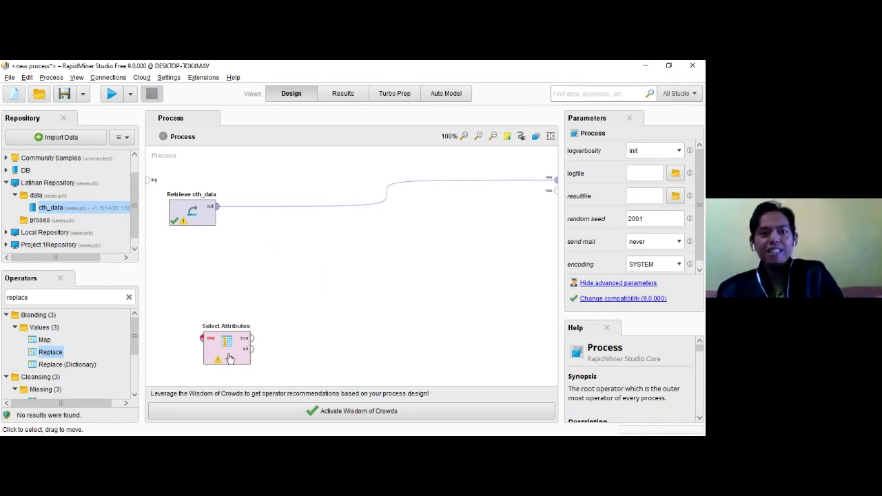
# - Connect the output of Retrieve cth_data to the example set input of Select Attributes and align the two operators side by side
pyautogui.moveTo(229, 357); pyautogui.dragTo(298, 263)
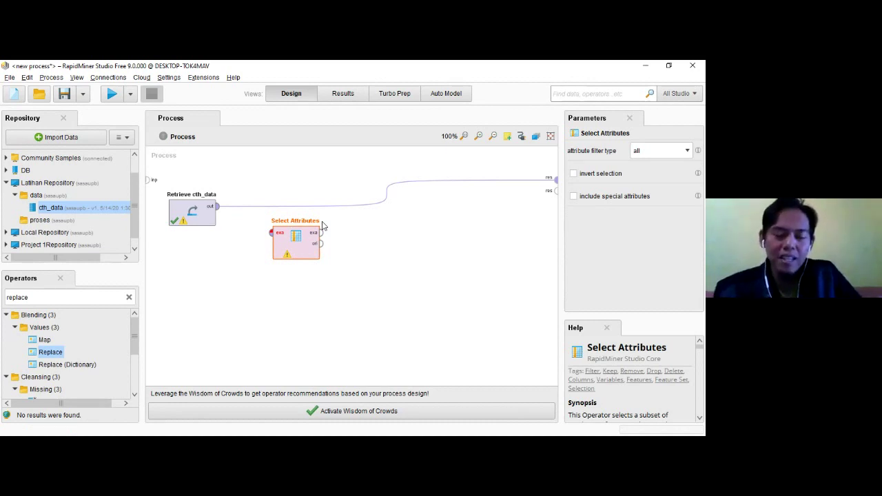
pyautogui.click(218, 208)
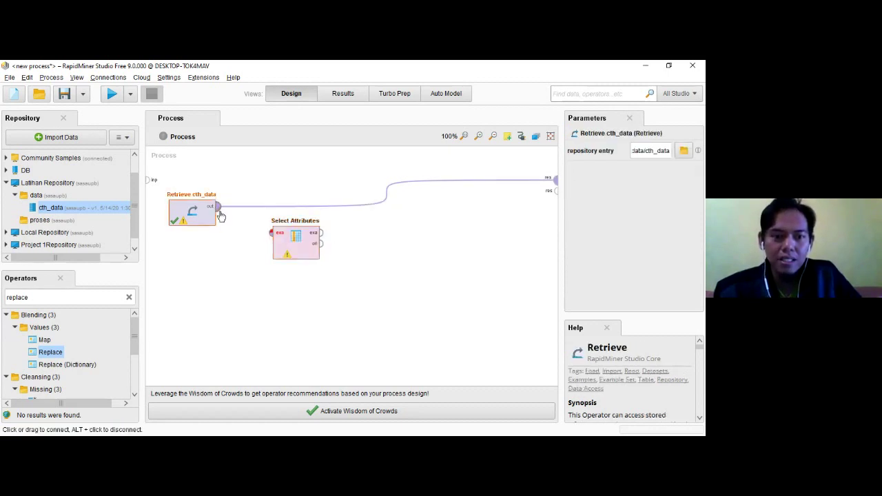
pyautogui.click(271, 237)
pyautogui.click(289, 235)
pyautogui.moveTo(288, 235); pyautogui.dragTo(289, 193)
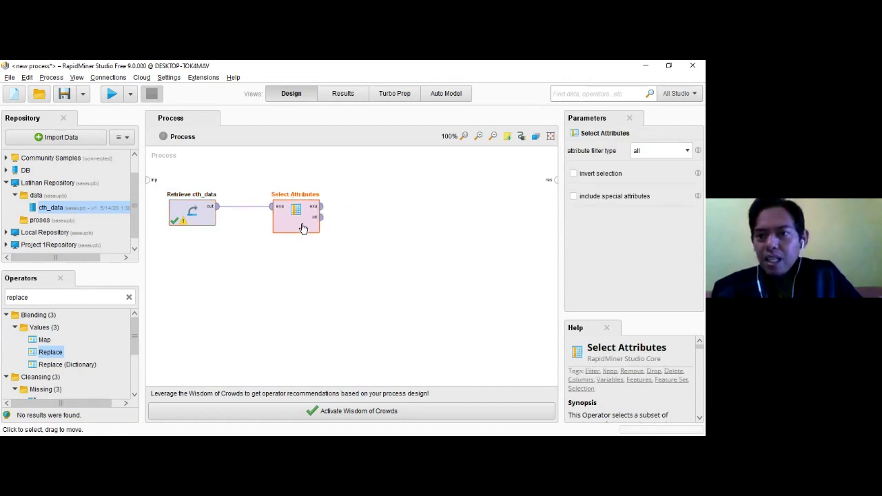
# - Set the Select Attributes filter type to subset and add Pendidikan Terakhir and Status to the selected attributes
pyautogui.click(687, 151)
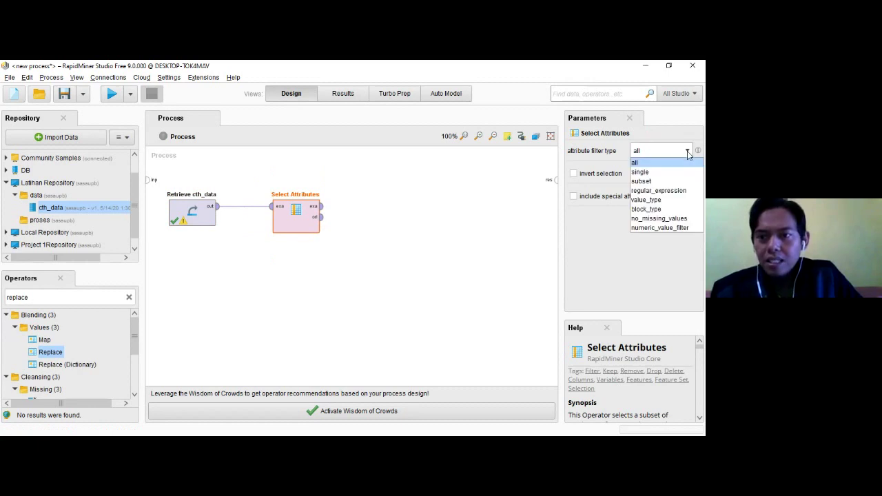
pyautogui.click(665, 181)
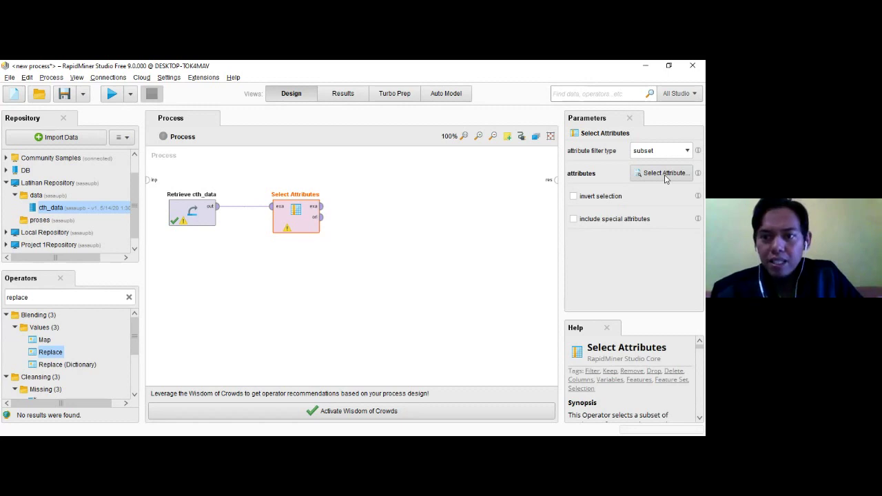
pyautogui.click(665, 175)
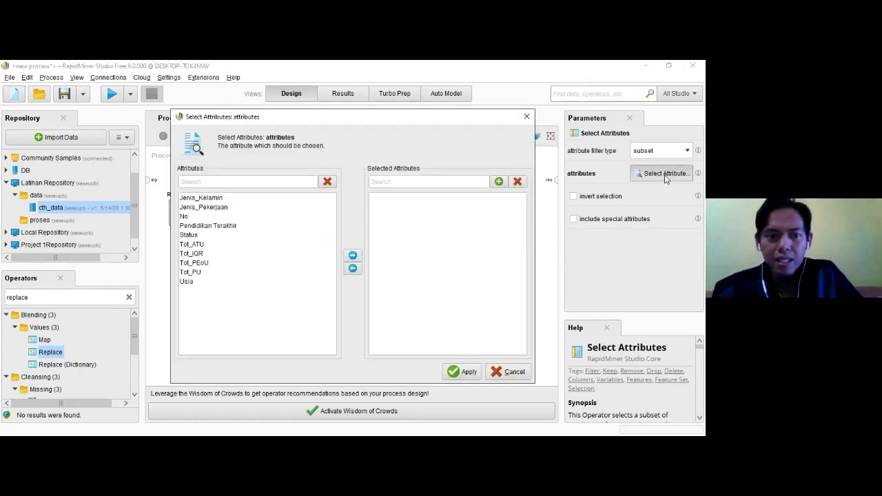
pyautogui.click(313, 179)
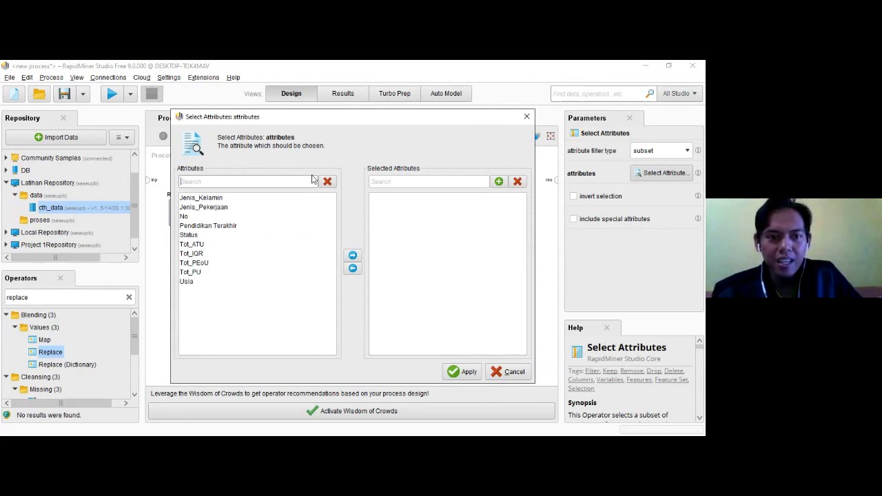
pyautogui.click(223, 226)
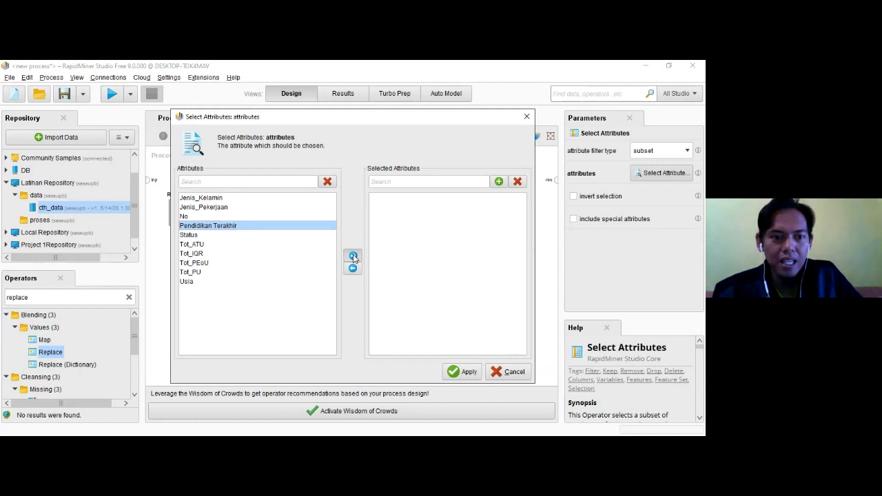
pyautogui.click(352, 255)
pyautogui.click(200, 227)
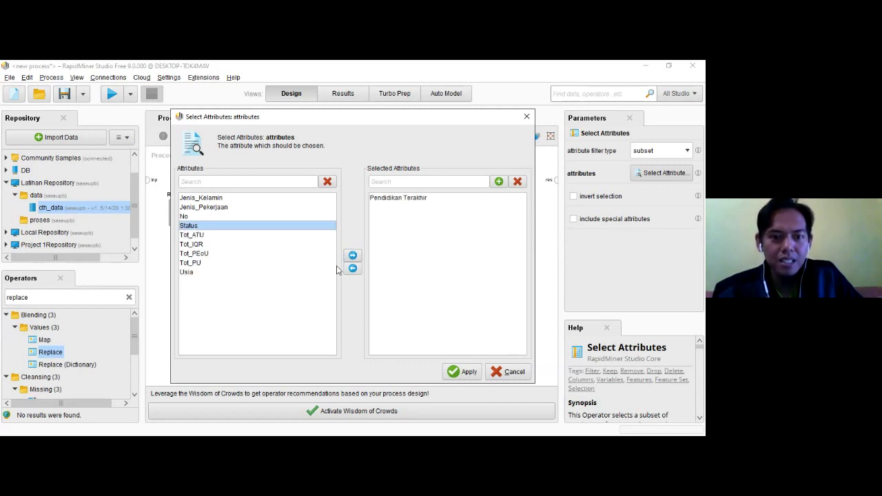
pyautogui.click(352, 255)
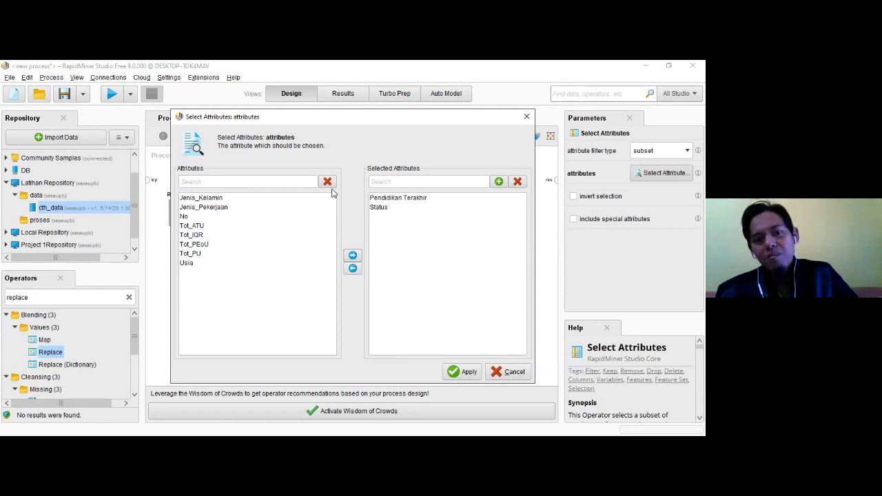
# - Add all remaining attributes to the selected attributes, take No back out, and apply the subset
pyautogui.click(215, 199)
pyautogui.hotkey('shift', 'Down')
pyautogui.hotkey('shift', 'Down')
pyautogui.hotkey('shift', 'Down')
pyautogui.hotkey('shift', 'Down')
pyautogui.hotkey('shift', 'Down')
pyautogui.hotkey('shift', 'Down')
pyautogui.hotkey('shift', 'Down')
pyautogui.hotkey('shift', 'Down')
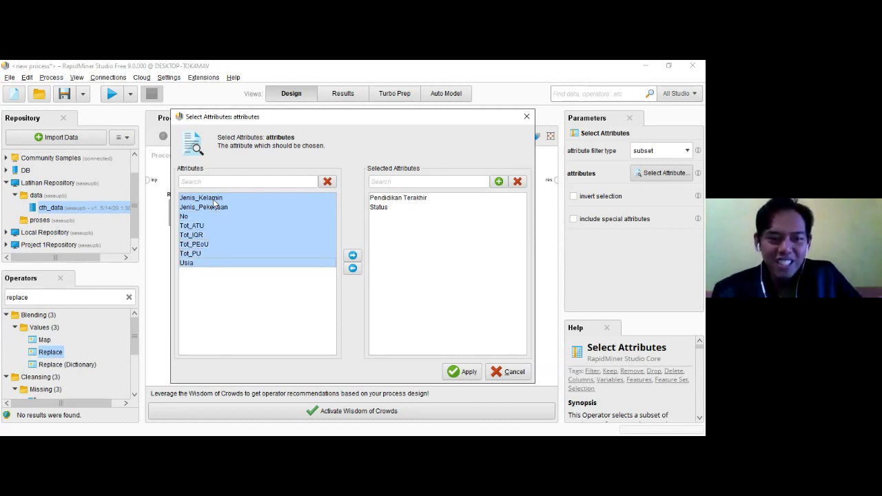
pyautogui.click(353, 256)
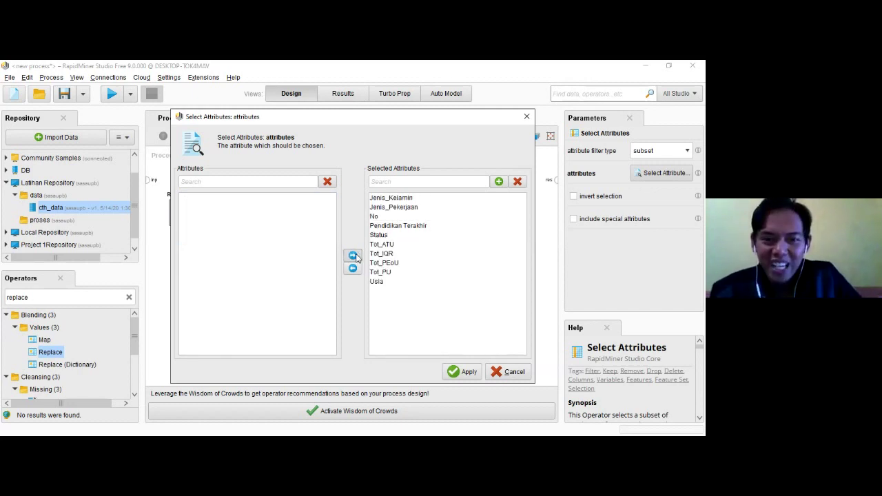
pyautogui.click(379, 217)
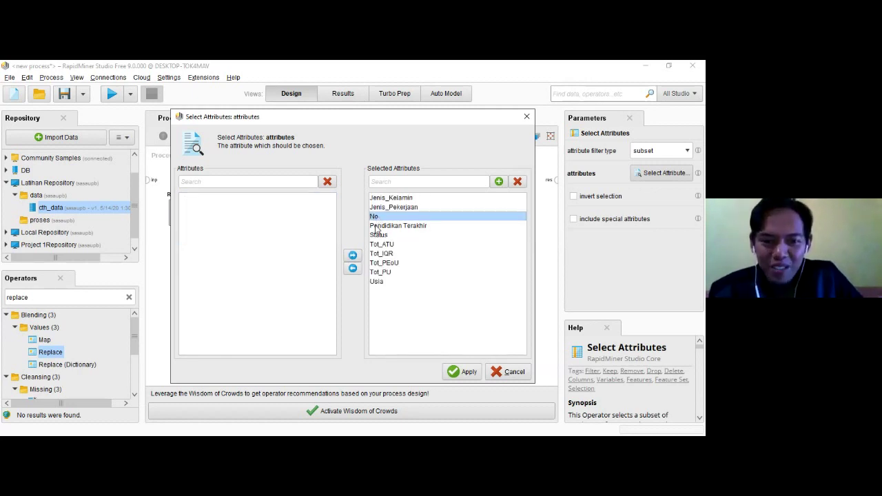
pyautogui.click(353, 269)
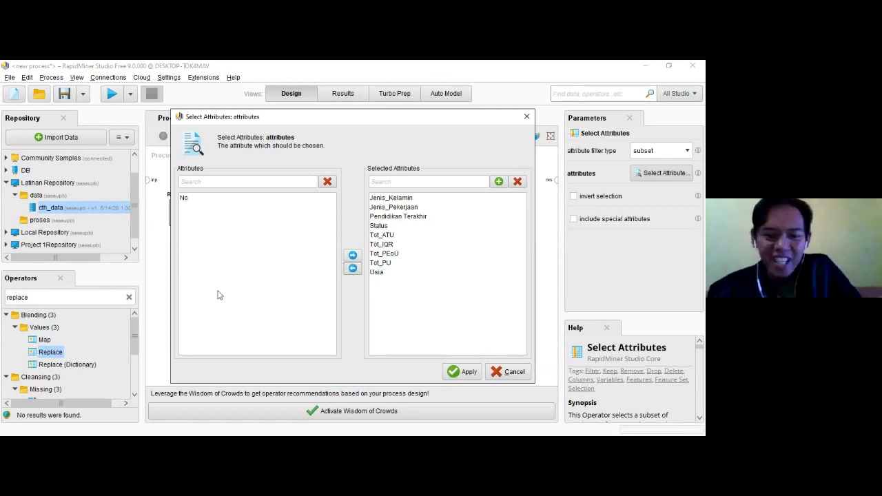
pyautogui.click(462, 372)
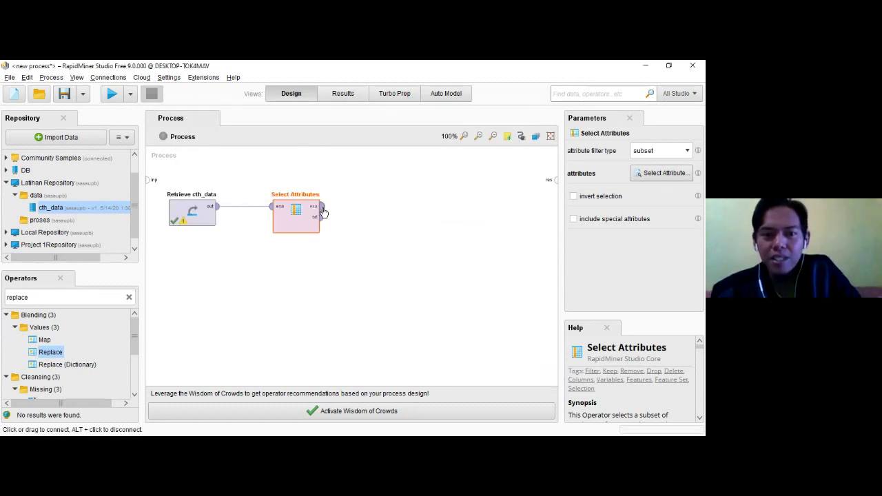
# - Connect the example set output of Select Attributes to the process result port and run the process
pyautogui.moveTo(323, 212); pyautogui.dragTo(556, 183)
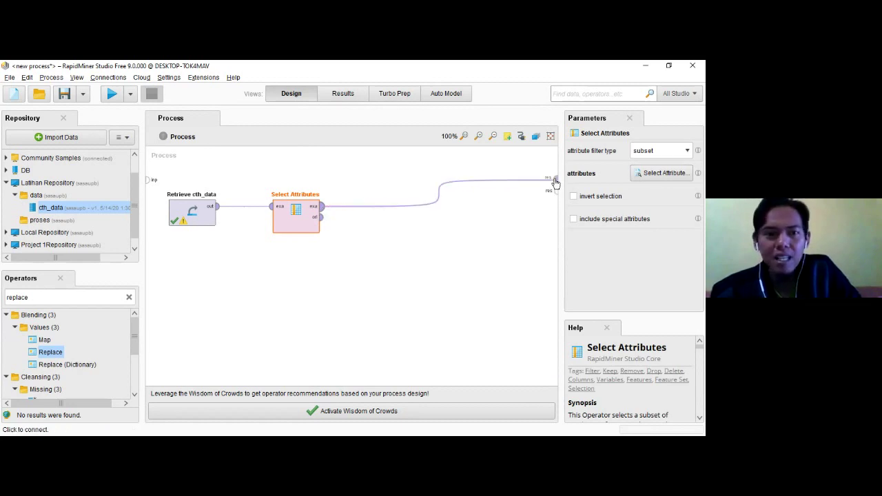
pyautogui.click(113, 96)
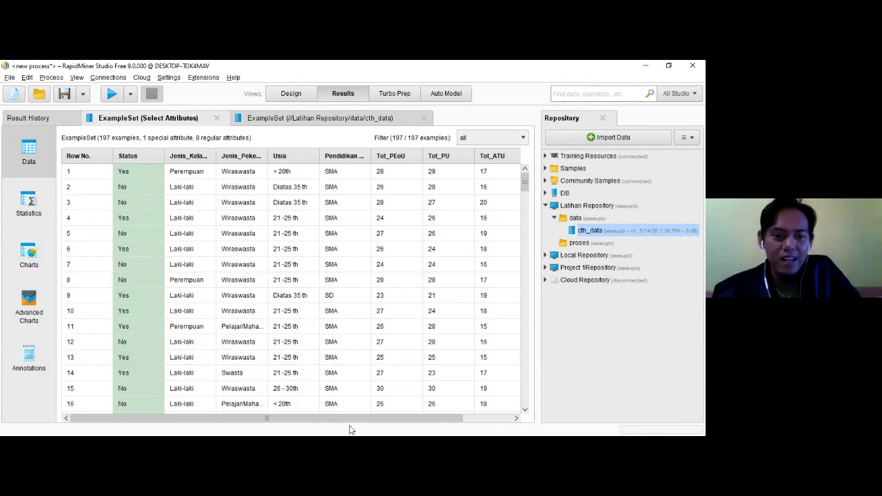
# - Return to the process design and remove Tot_IQR, Tot_PEoU and Usia from the selected attributes of Select Attributes
pyautogui.click(295, 96)
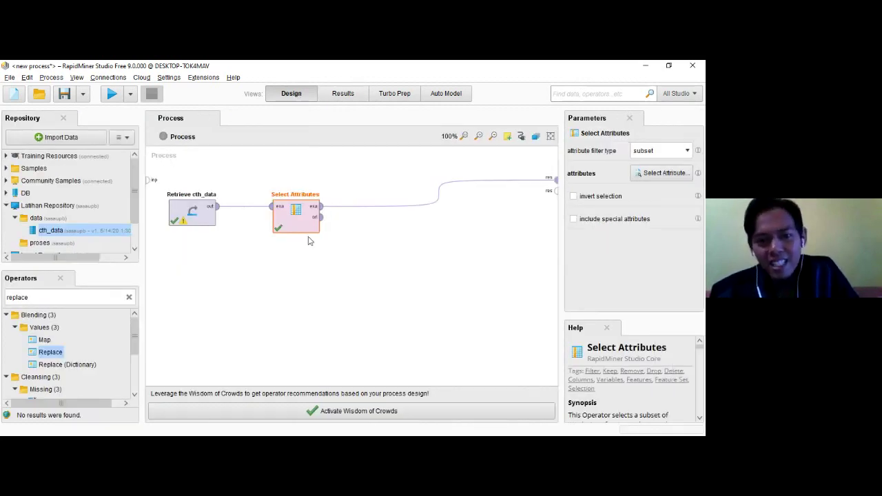
pyautogui.click(664, 173)
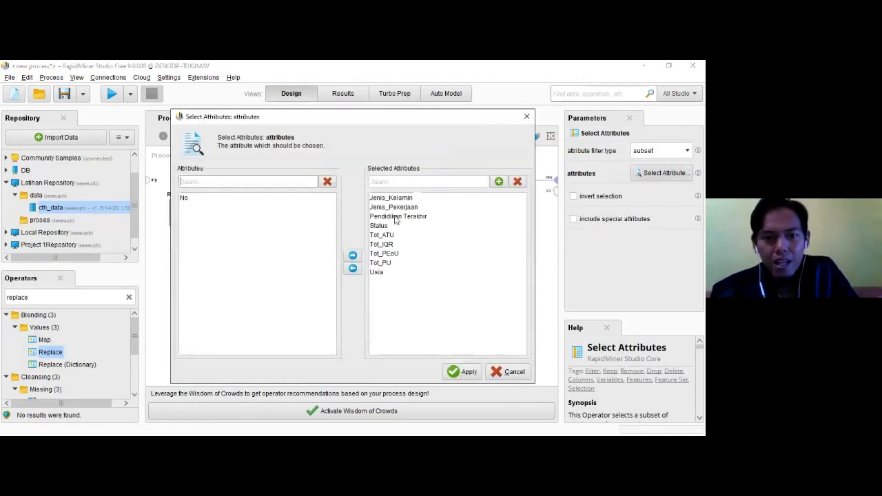
pyautogui.click(381, 254)
pyautogui.click(385, 245)
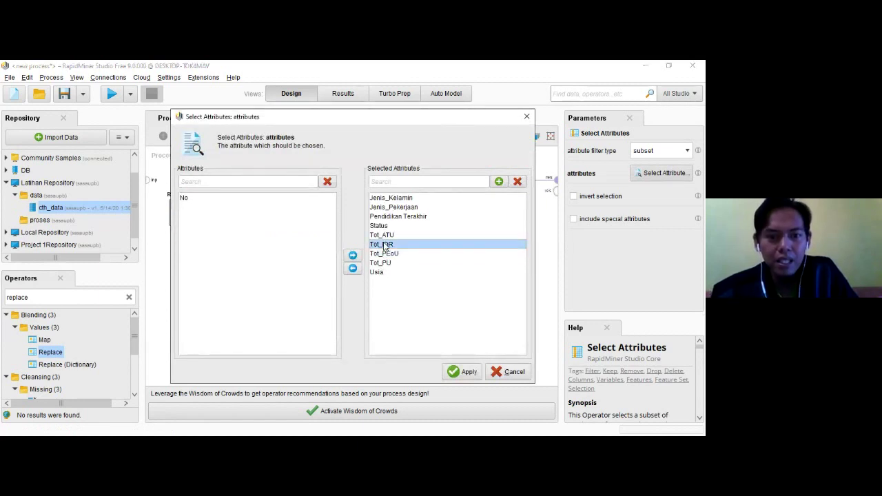
pyautogui.click(353, 268)
pyautogui.click(378, 245)
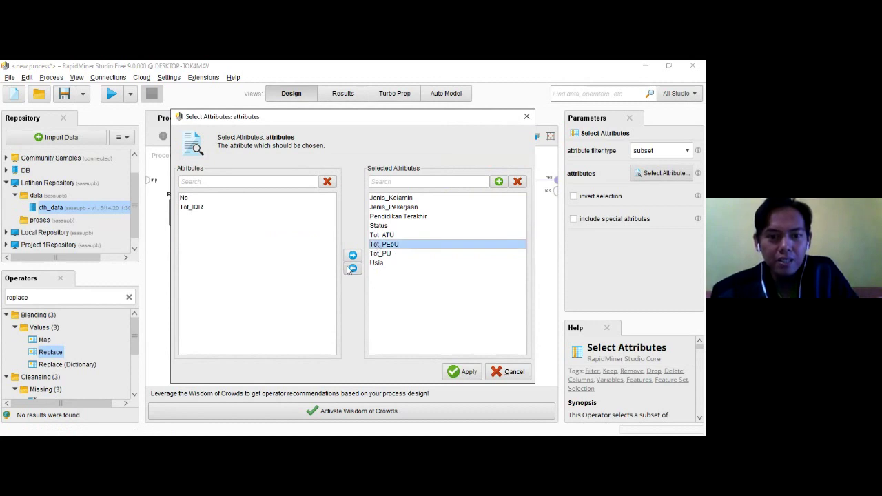
pyautogui.click(353, 268)
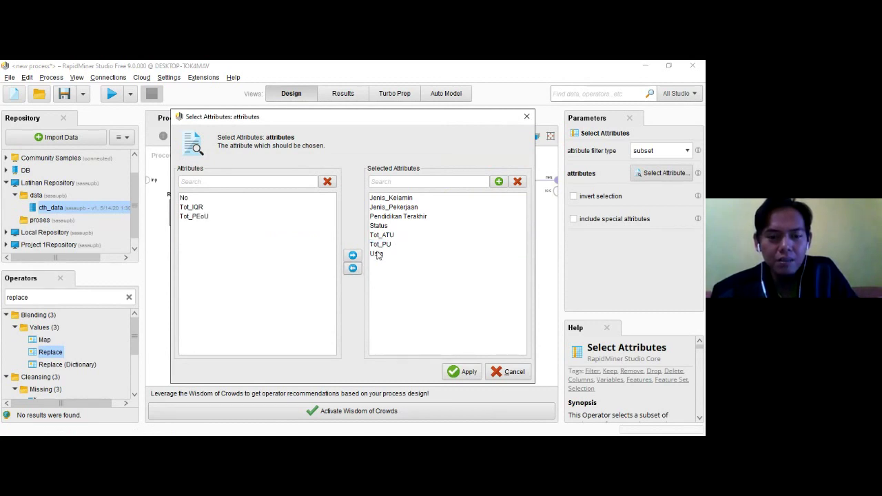
pyautogui.click(377, 254)
pyautogui.click(353, 268)
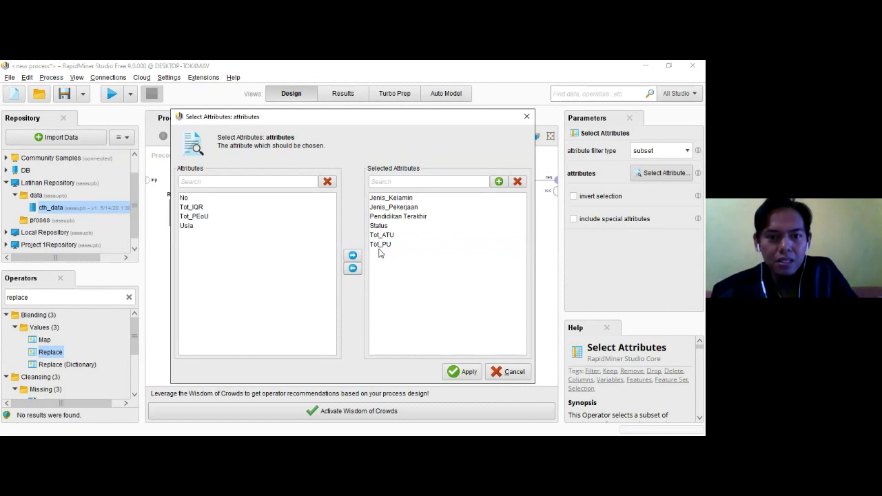
# - Remove Jenis_Pekerjaan and Jenis_Kelamin from the selected attributes, apply the subset and run the process
pyautogui.click(376, 213)
pyautogui.click(353, 268)
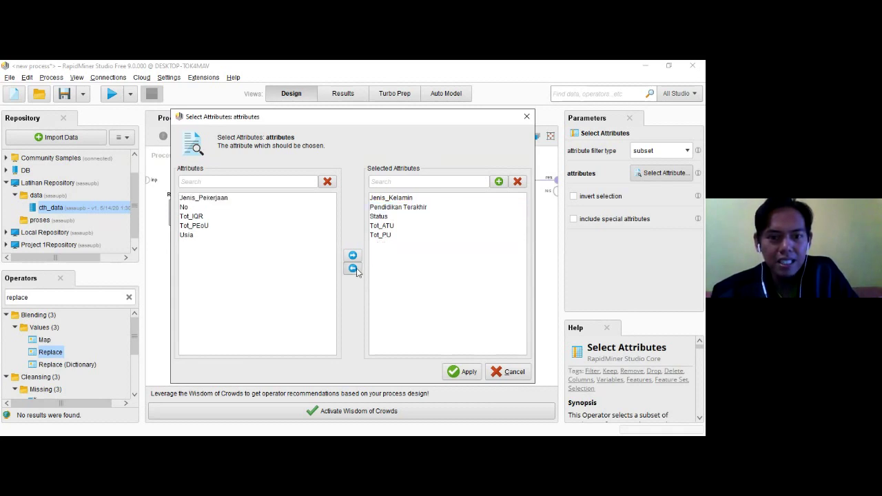
pyautogui.click(388, 199)
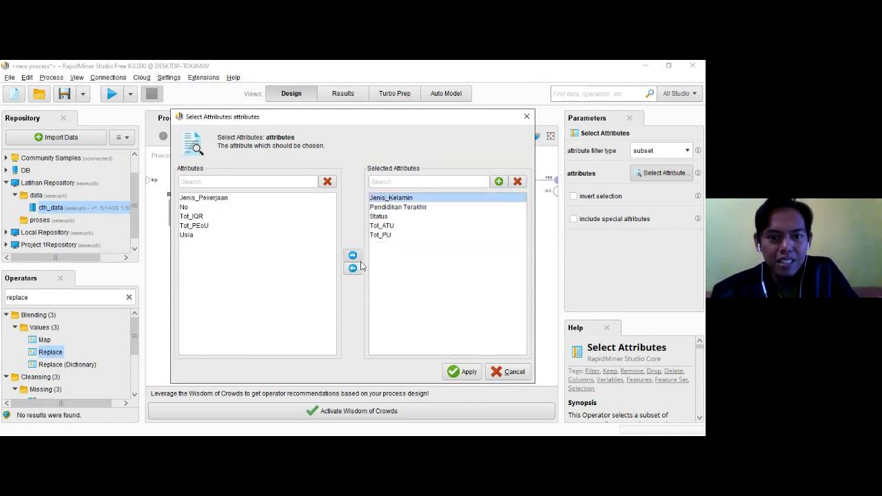
pyautogui.click(354, 268)
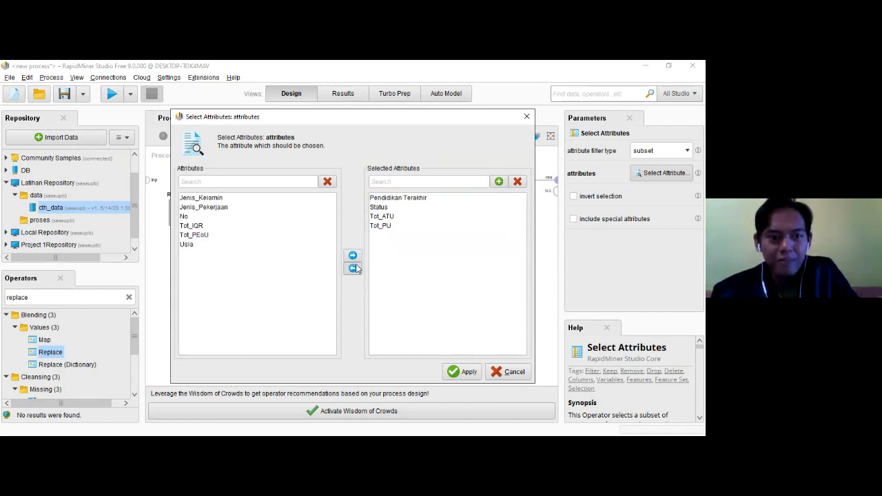
pyautogui.click(467, 372)
pyautogui.click(111, 95)
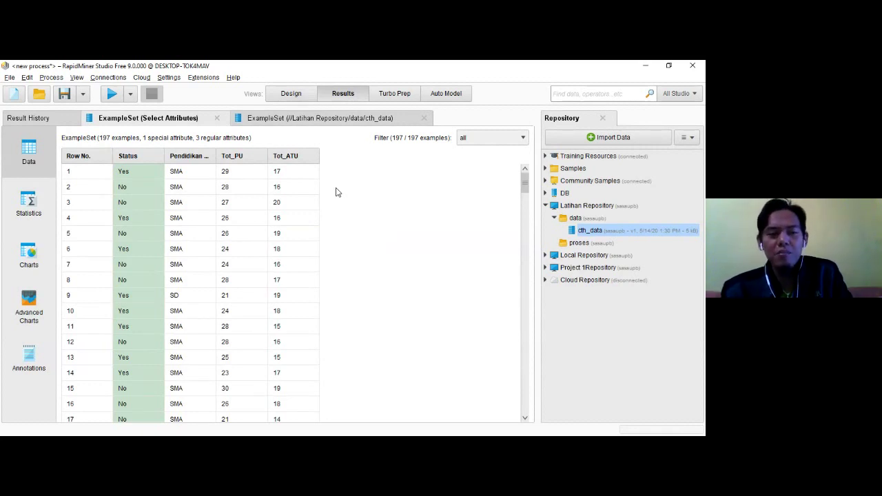
# - Back in the process design, add all unselected attributes to the Select Attributes subset again, leave out only No, and apply
pyautogui.click(290, 93)
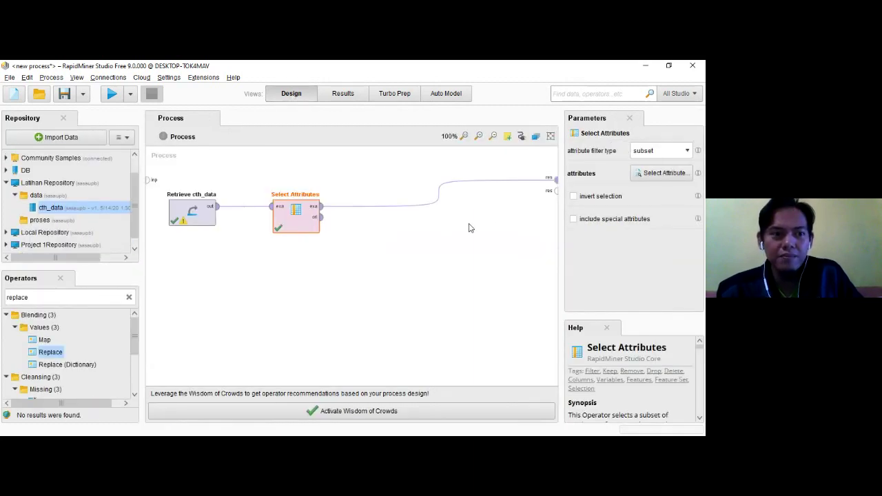
pyautogui.click(646, 174)
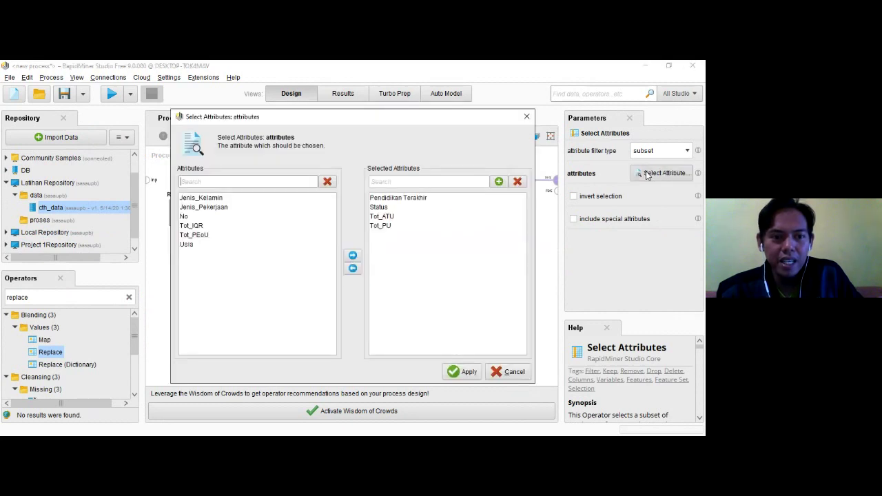
pyautogui.click(201, 199)
pyautogui.hotkey('shift', 'Down')
pyautogui.hotkey('shift', 'Down')
pyautogui.hotkey('shift', 'Down')
pyautogui.hotkey('shift', 'Down')
pyautogui.hotkey('shift', 'Down')
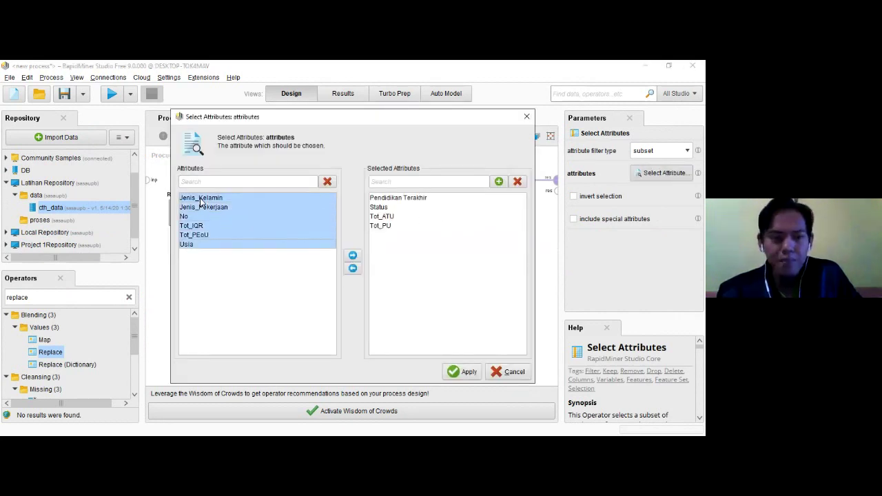
pyautogui.click(353, 256)
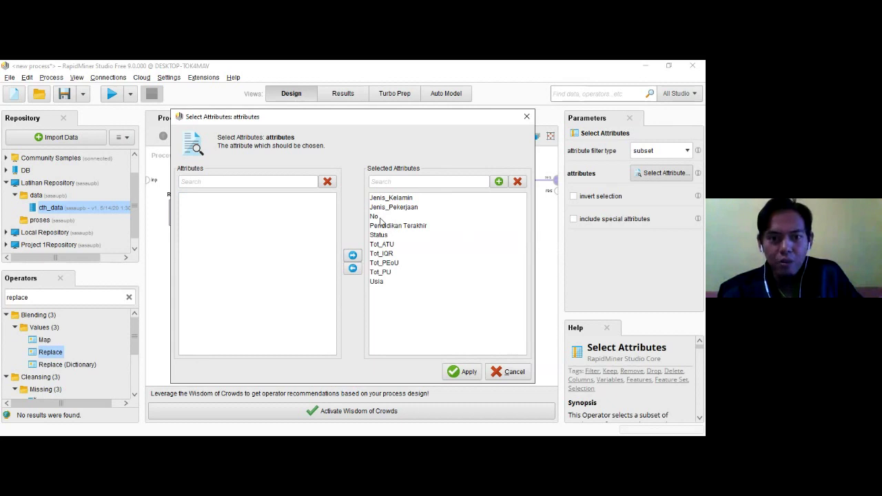
pyautogui.click(353, 268)
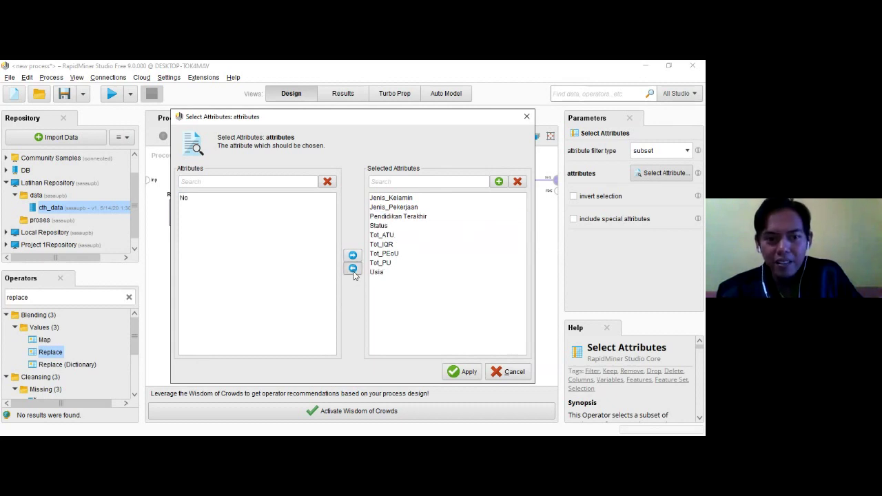
pyautogui.click(467, 373)
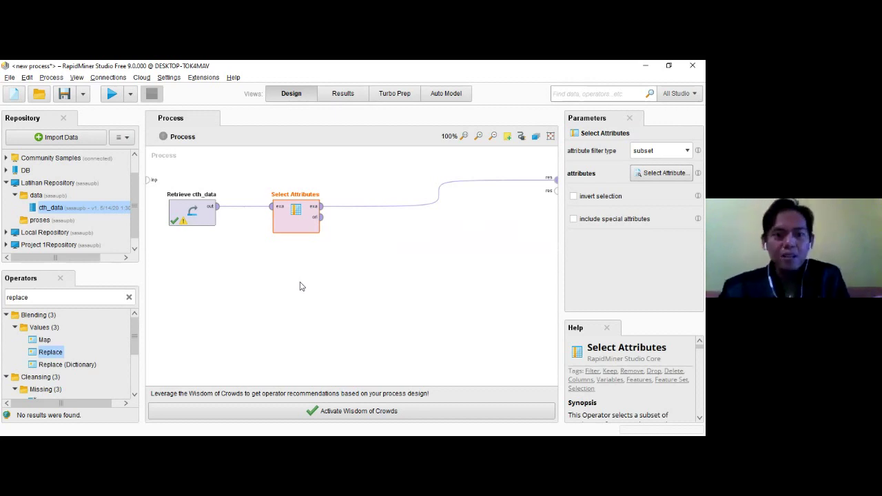
# - Move Select Attributes closer to Retrieve cth_data, add a Filter Examples operator after it, and feed it the Select Attributes example set output
pyautogui.moveTo(279, 225); pyautogui.dragTo(245, 225)
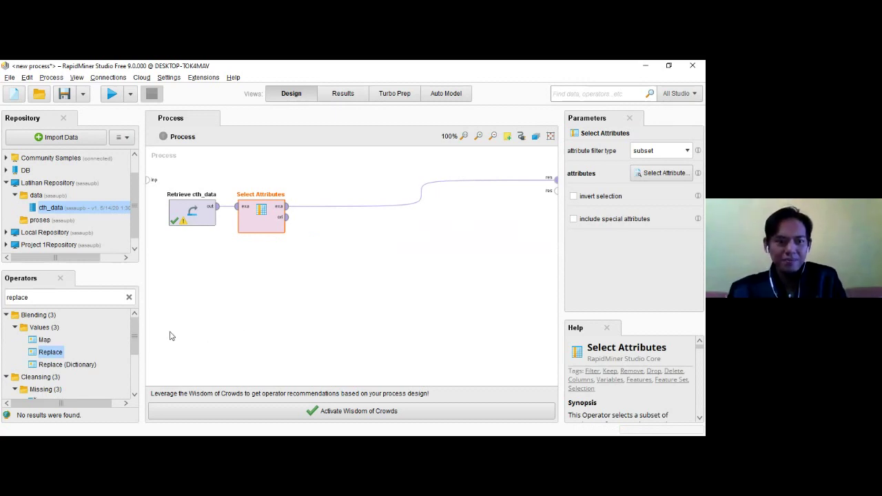
pyautogui.click(130, 298)
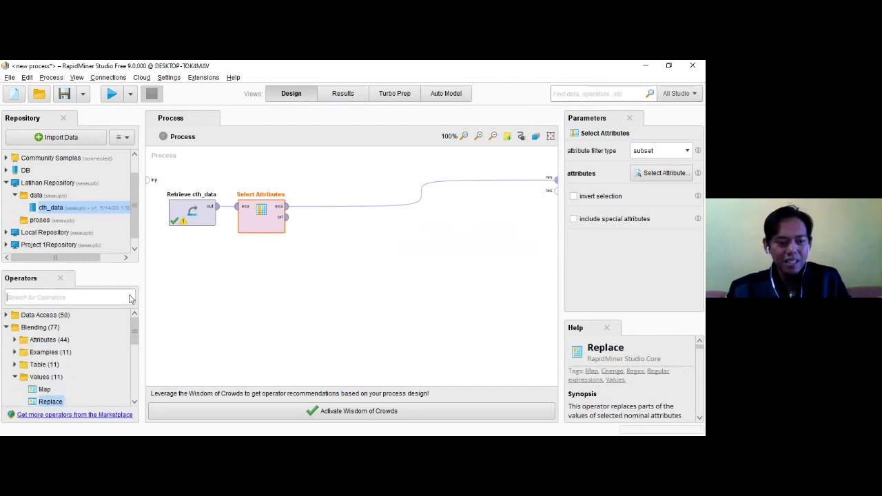
pyautogui.write('fil')
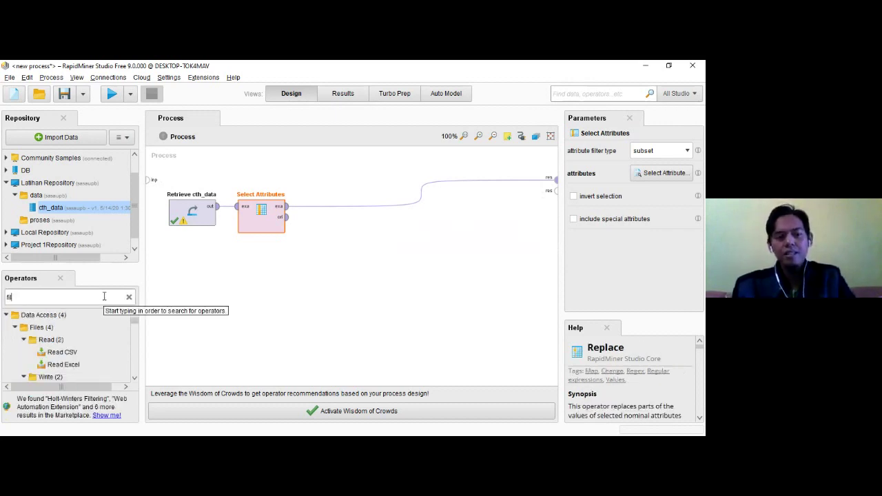
pyautogui.write('ter')
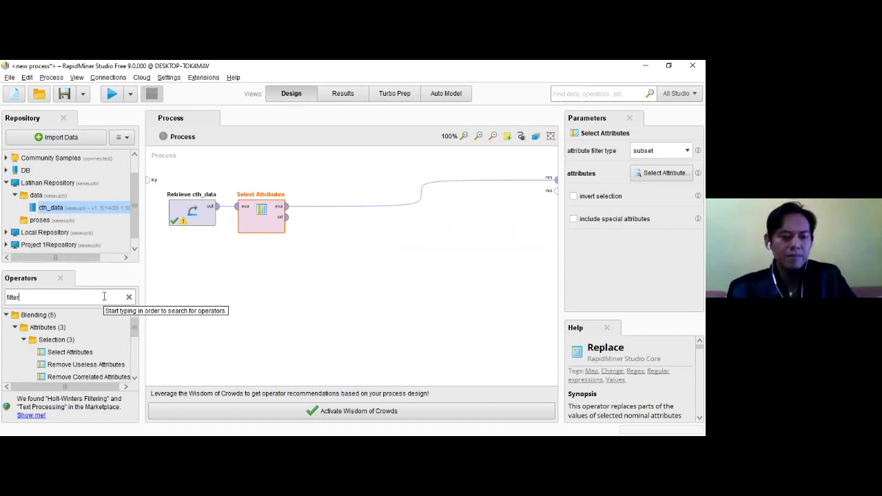
pyautogui.write(' e')
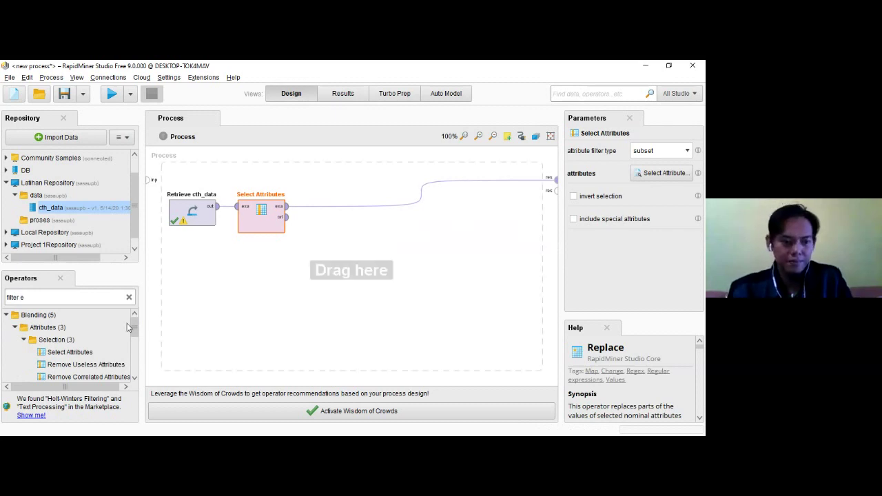
pyautogui.moveTo(135, 331); pyautogui.dragTo(134, 342)
pyautogui.moveTo(76, 366); pyautogui.dragTo(360, 236)
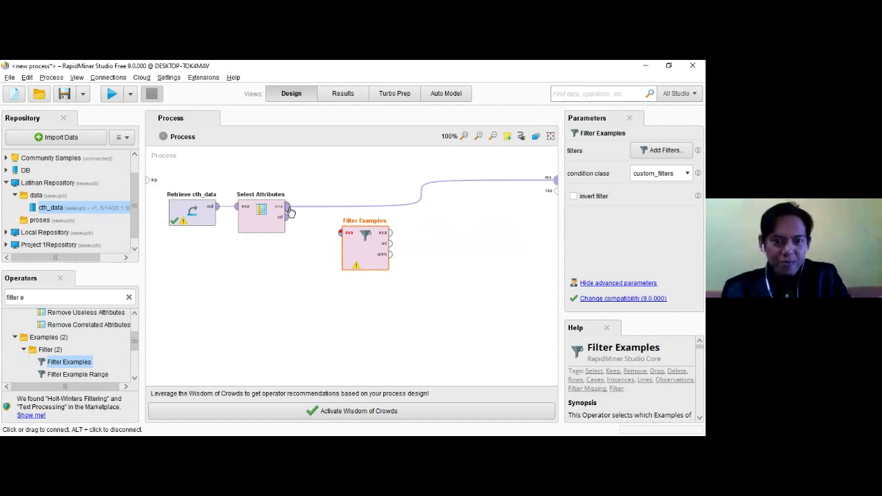
pyautogui.moveTo(291, 211)
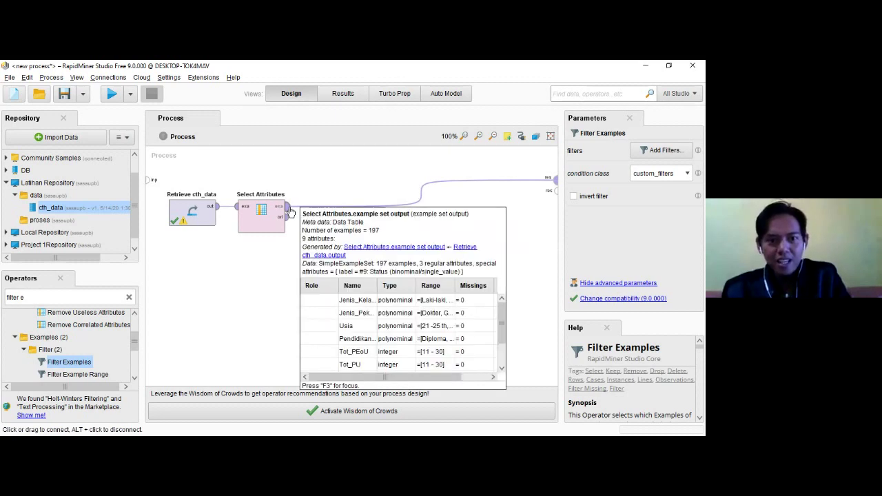
pyautogui.moveTo(290, 212); pyautogui.dragTo(354, 242)
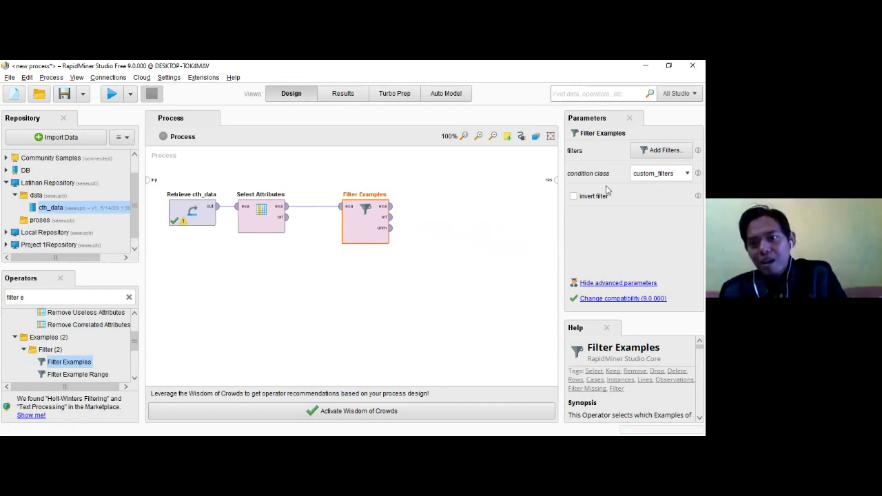
# - Create a filter condition for Filter Examples that keeps rows where Status is not missing
pyautogui.click(663, 150)
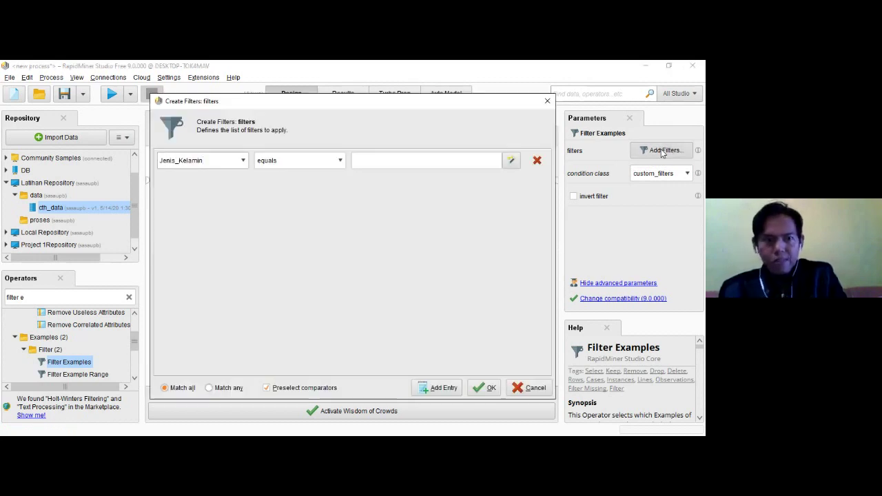
pyautogui.click(245, 163)
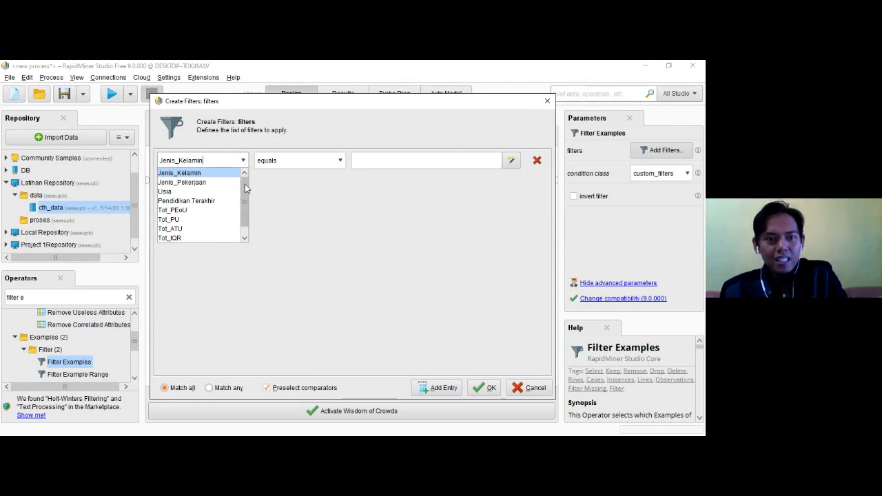
pyautogui.scroll(-1, 245, 200)
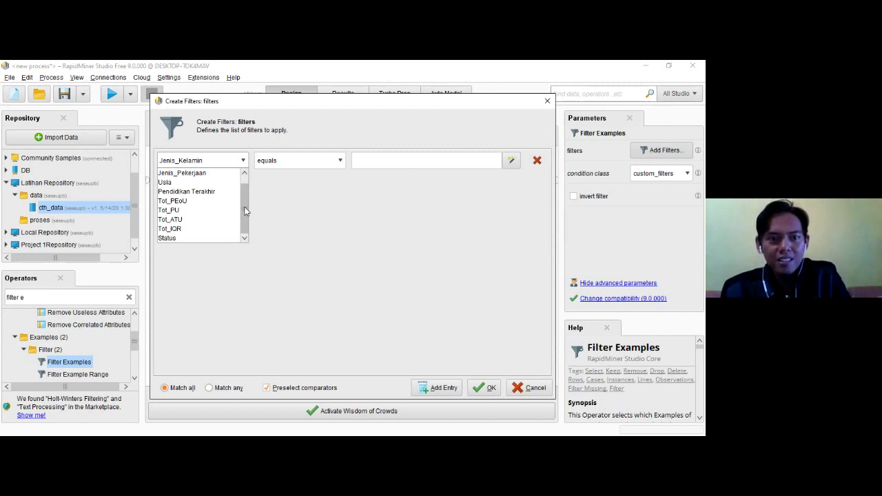
pyautogui.click(226, 238)
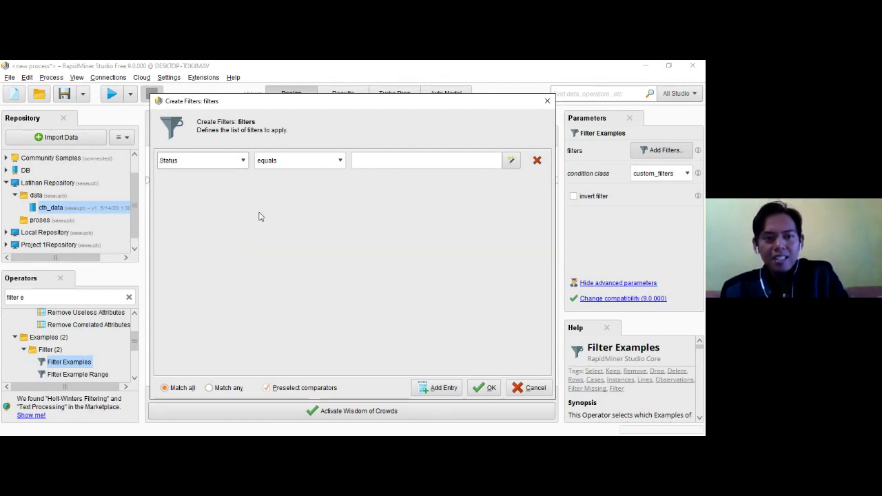
pyautogui.click(339, 162)
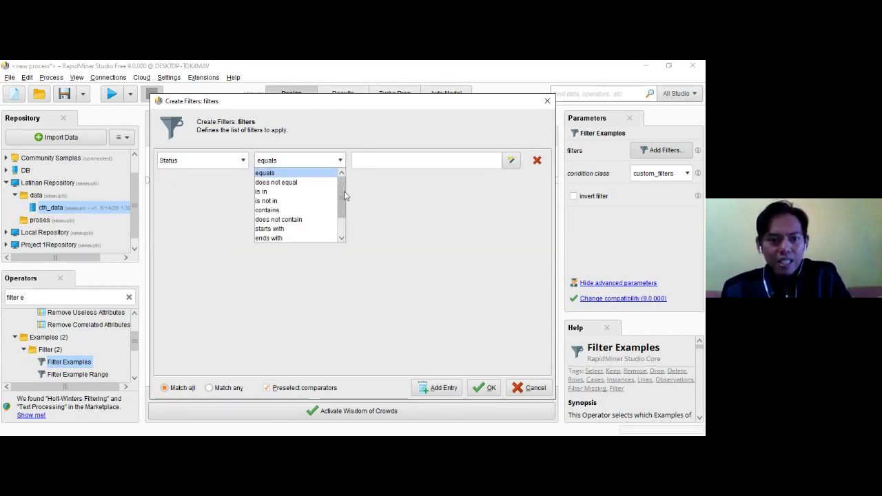
pyautogui.scroll(-1, 344, 191)
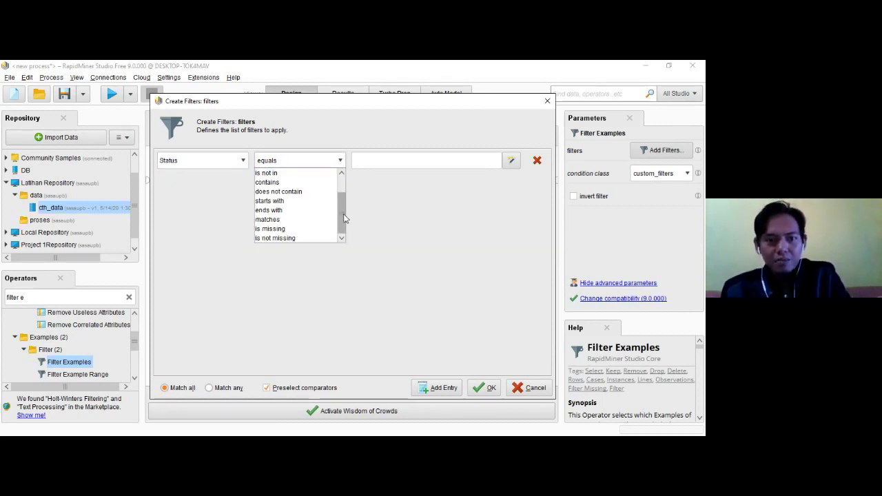
pyautogui.click(292, 239)
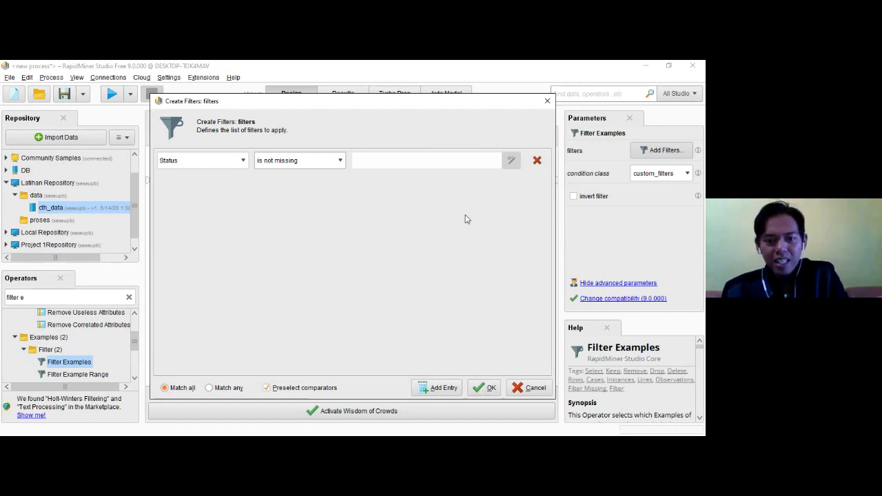
# - Add a second filter condition requiring that Jenis_Kelamin is not missing
pyautogui.click(437, 388)
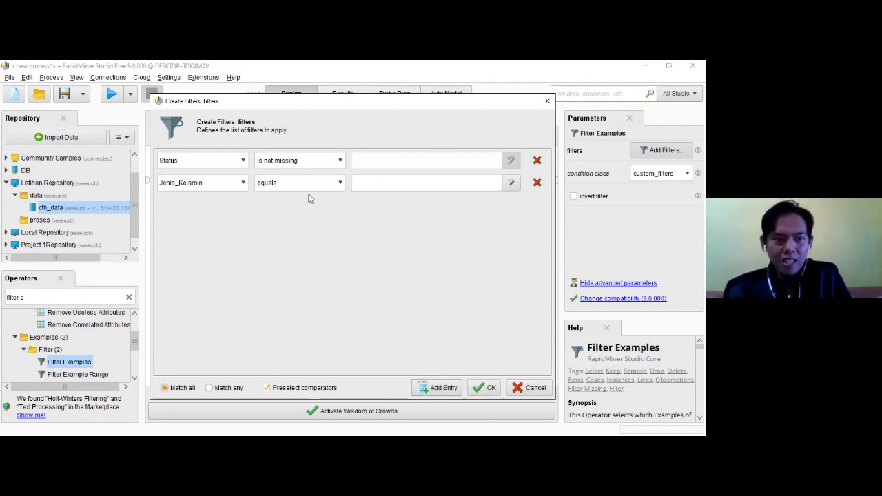
pyautogui.click(340, 183)
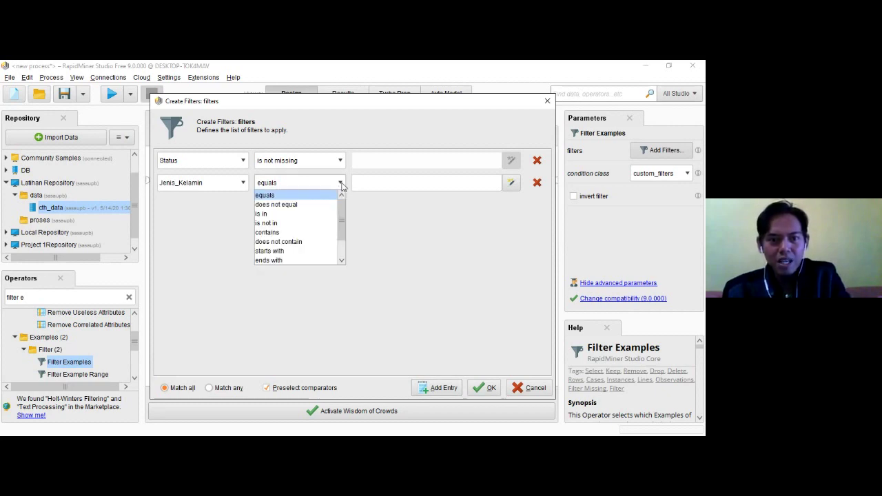
pyautogui.scroll(-2, 342, 226)
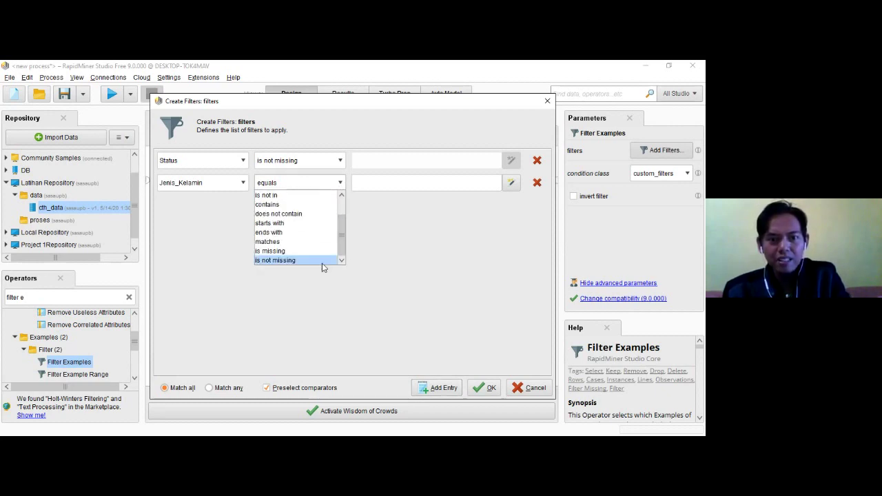
pyautogui.click(313, 260)
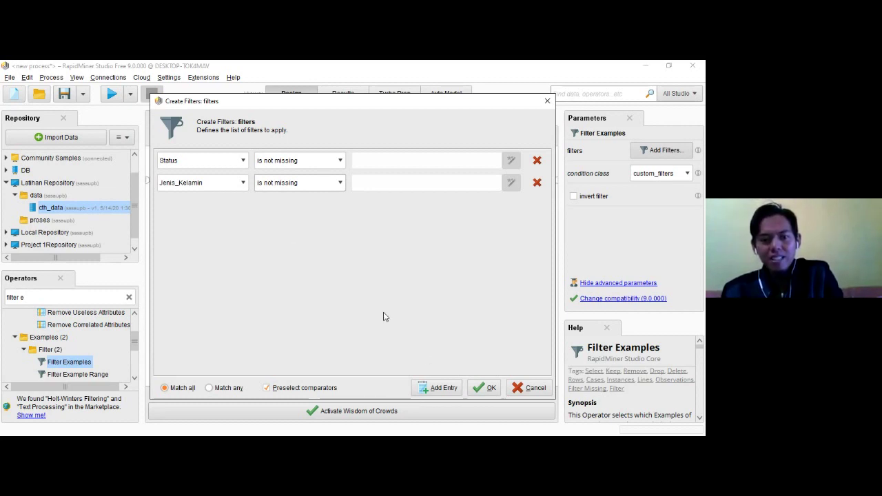
# - Add a third filter condition requiring Tot_PEoU to be ≥ 35
pyautogui.click(440, 388)
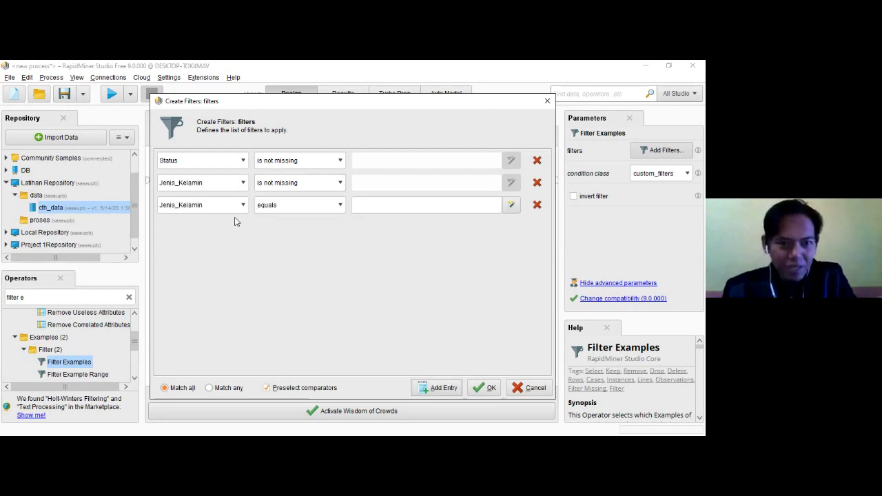
pyautogui.click(242, 205)
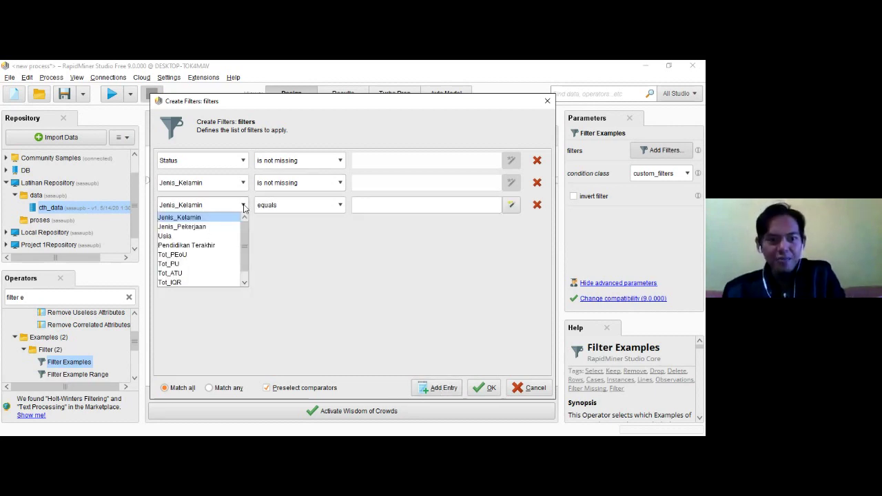
pyautogui.click(199, 255)
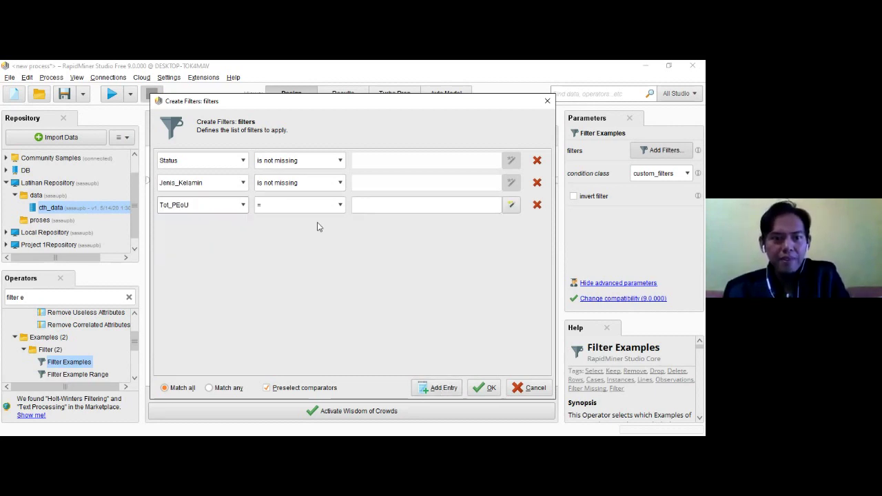
pyautogui.click(339, 205)
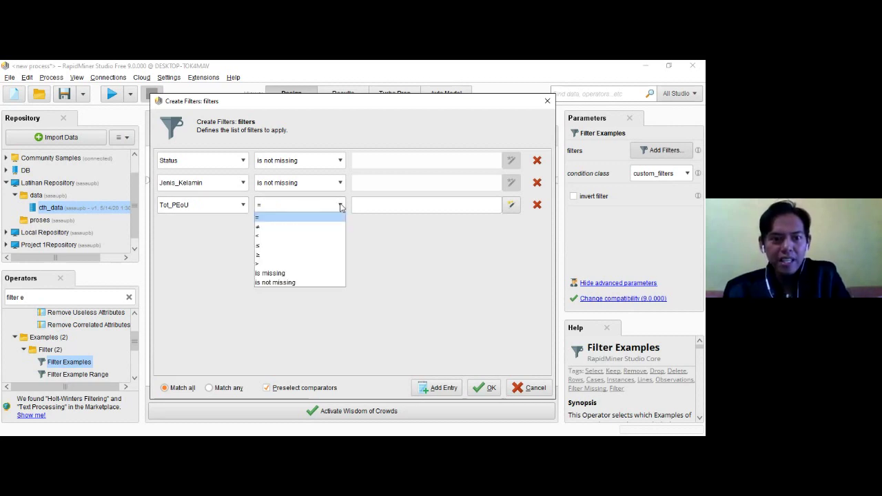
pyautogui.click(322, 254)
pyautogui.click(387, 205)
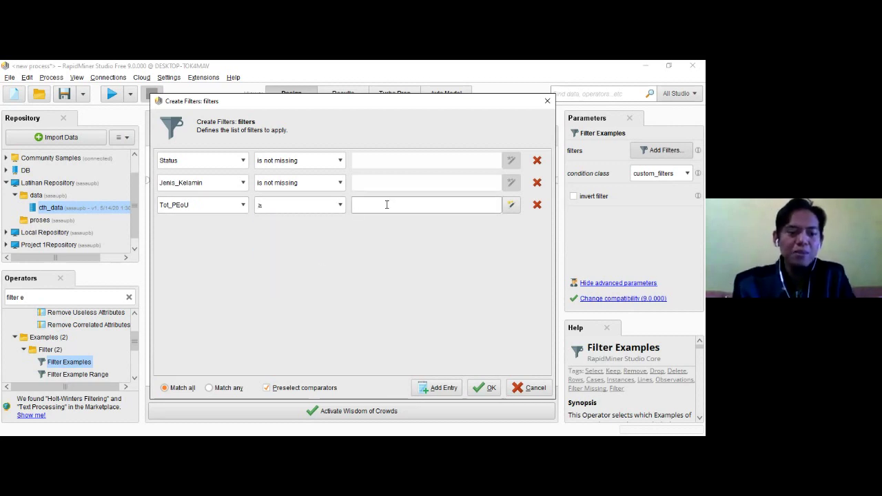
pyautogui.write('35')
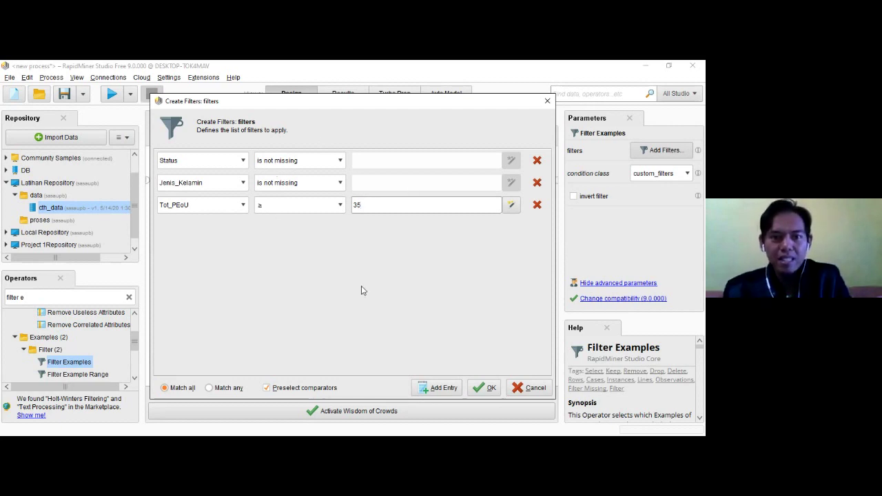
# - Remove the Tot_PEoU and Jenis_Kelamin conditions and apply the filter with only the Status condition
pyautogui.click(537, 205)
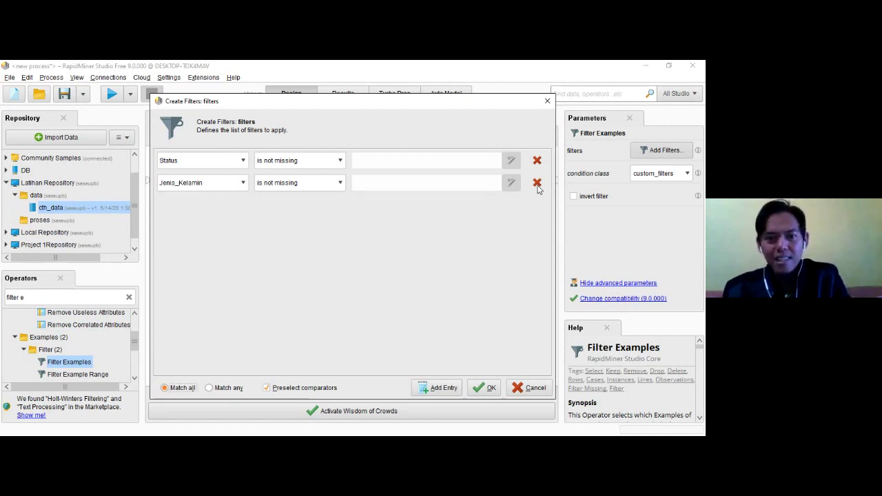
pyautogui.click(537, 183)
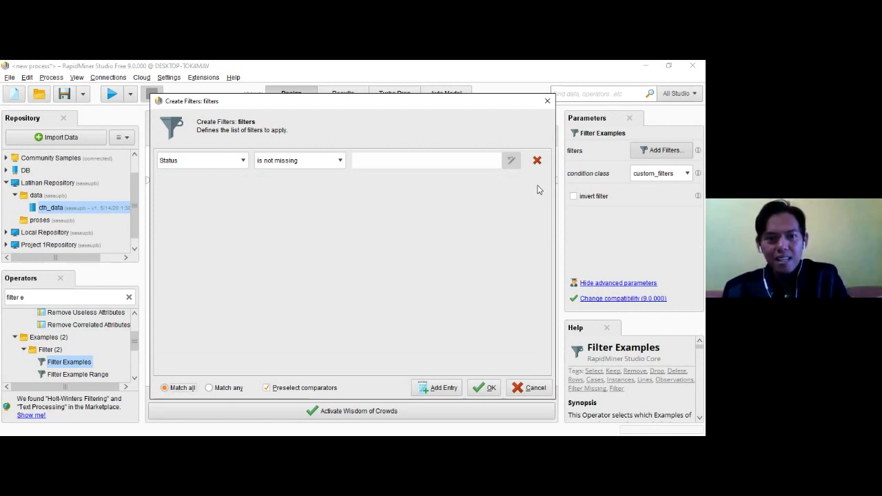
pyautogui.click(487, 390)
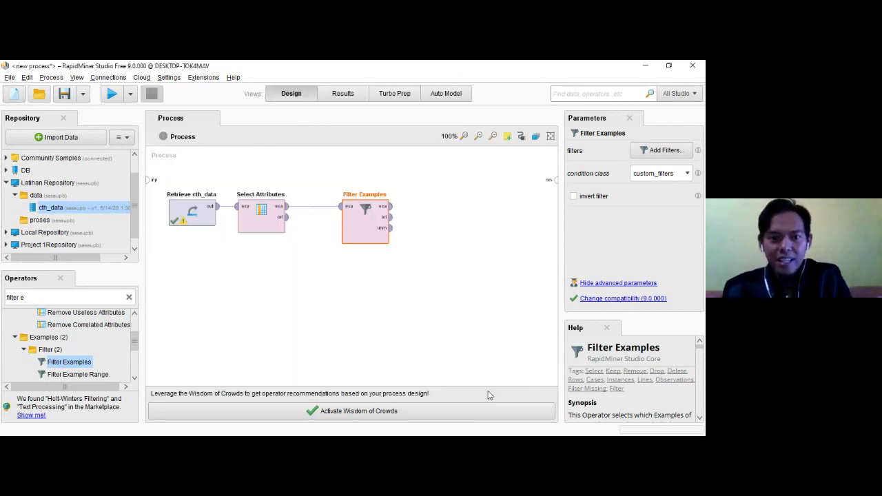
# - Connect the example set output of Filter Examples to the process result port and run the process
pyautogui.click(391, 207)
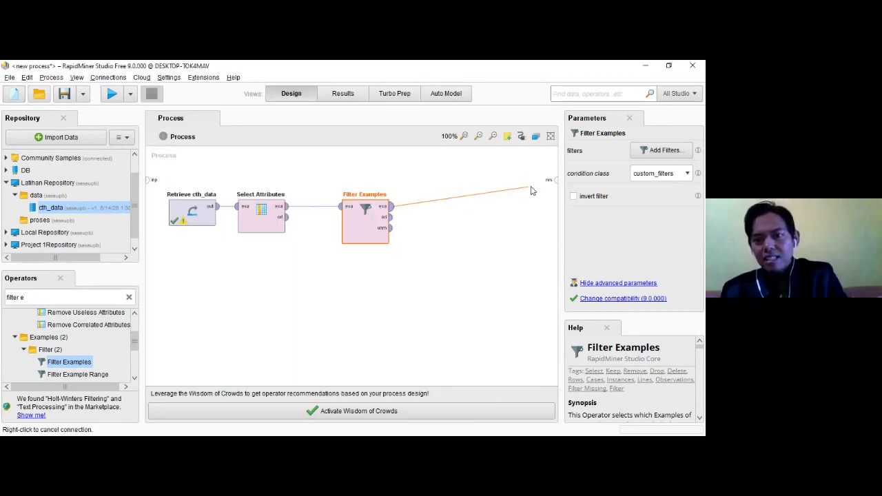
pyautogui.click(554, 180)
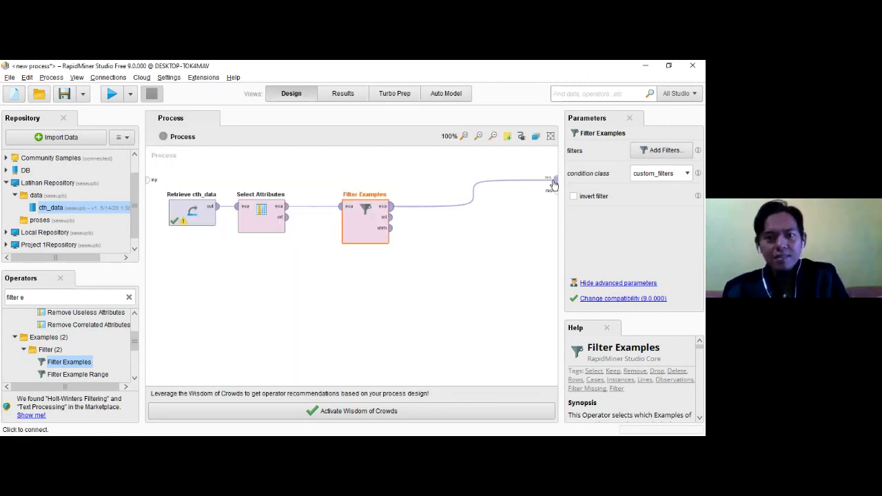
pyautogui.click(112, 94)
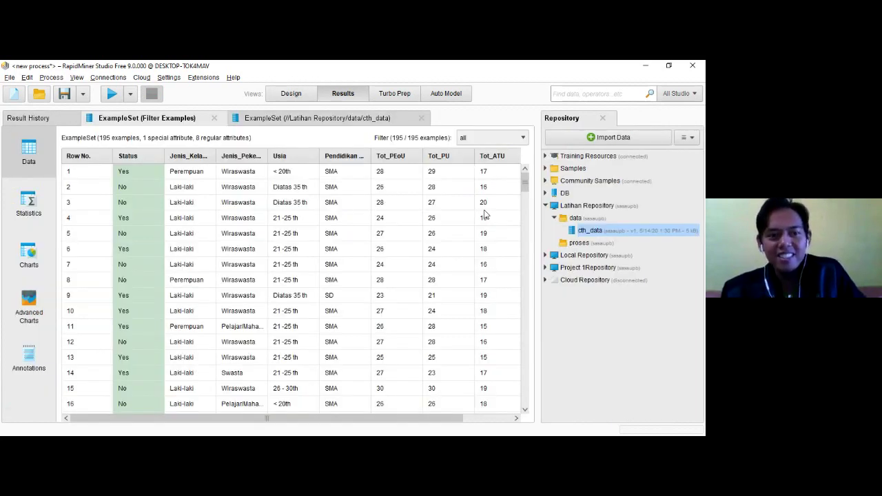
# - Check the missing values in the filtered example set's statistics against its data table, and return to the process design
pyautogui.click(28, 203)
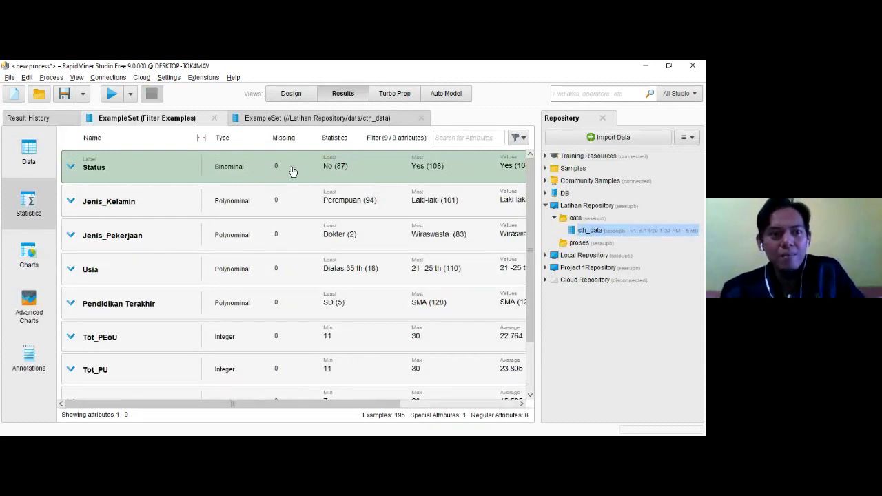
pyautogui.click(29, 151)
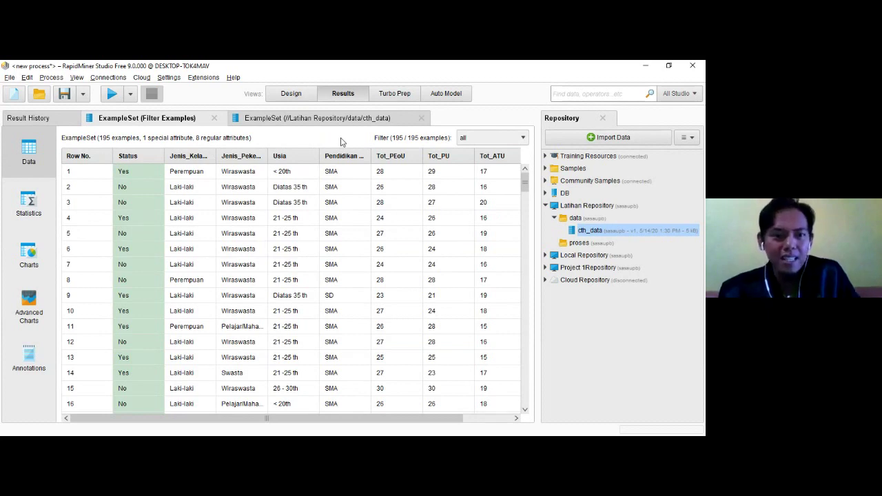
pyautogui.click(28, 201)
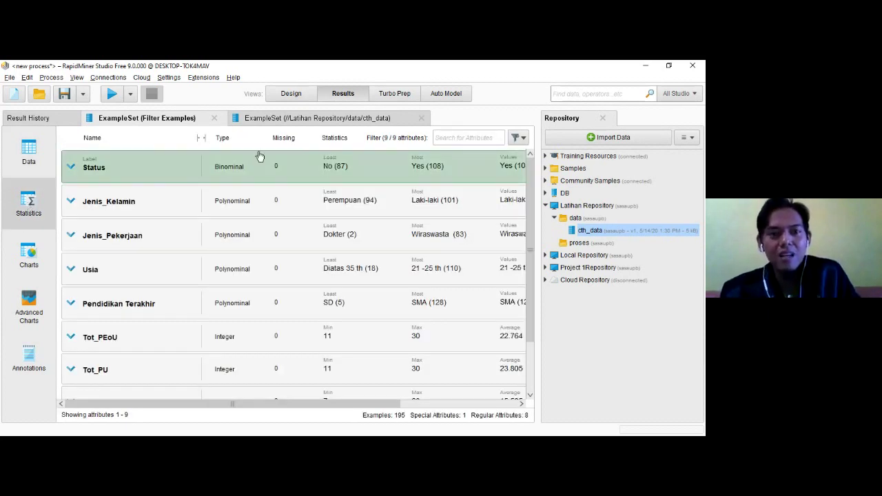
pyautogui.click(290, 94)
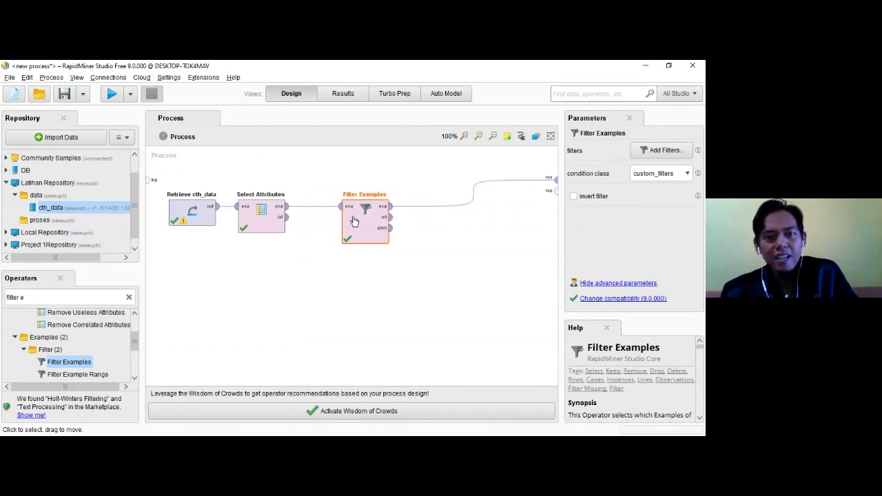
# - Find the Replace operator, add it to the process after Filter Examples, and connect Filter Examples' example set output to its input
pyautogui.click(324, 278)
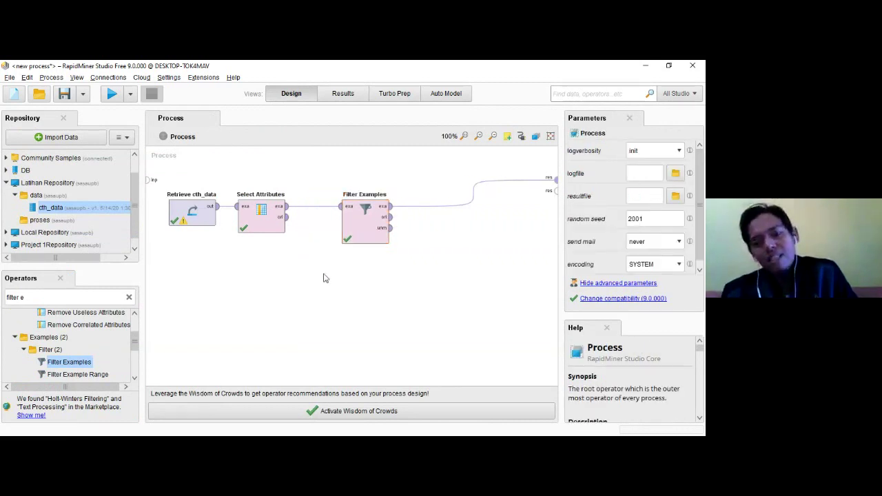
pyautogui.click(348, 235)
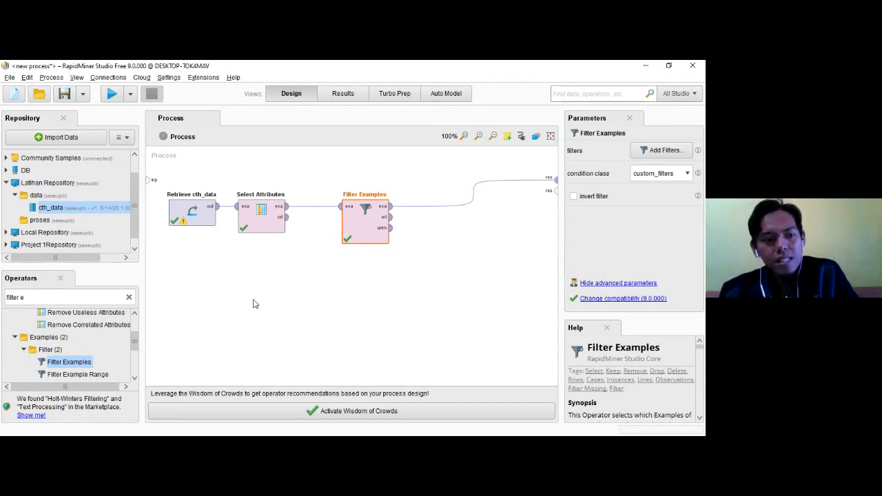
pyautogui.click(129, 297)
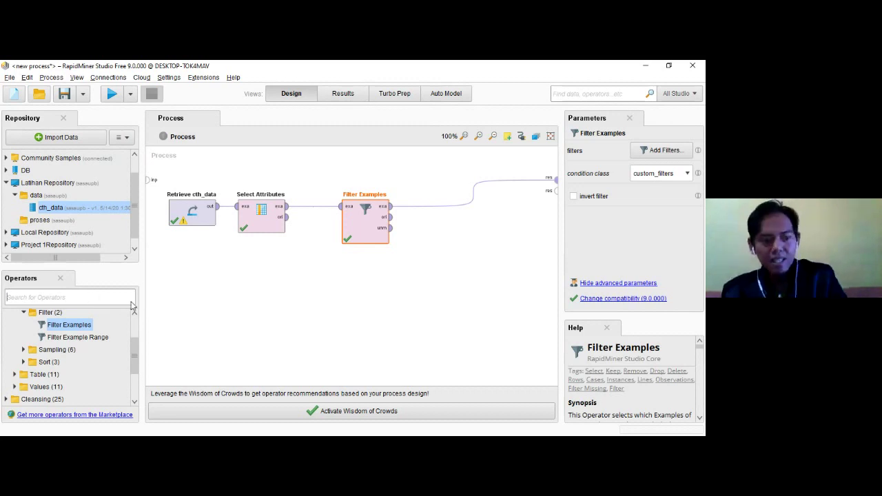
pyautogui.write('re')
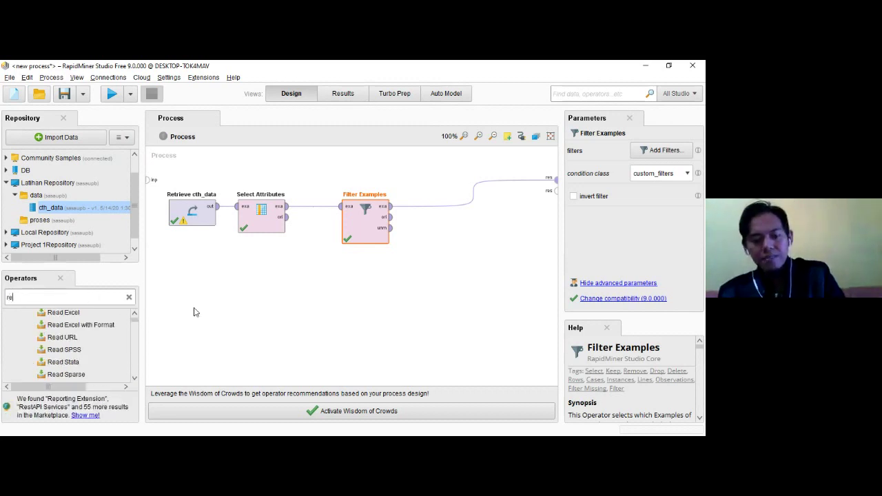
pyautogui.write('place')
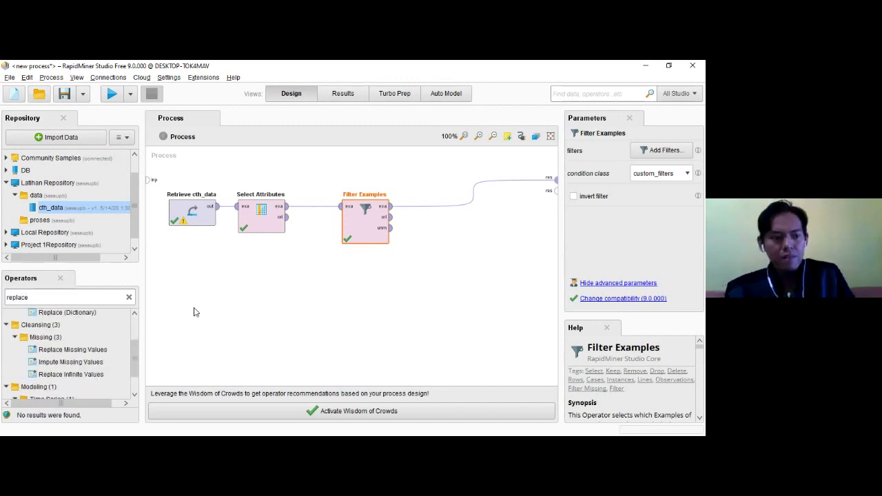
pyautogui.moveTo(133, 325); pyautogui.dragTo(126, 335)
pyautogui.scroll(2, 131, 336)
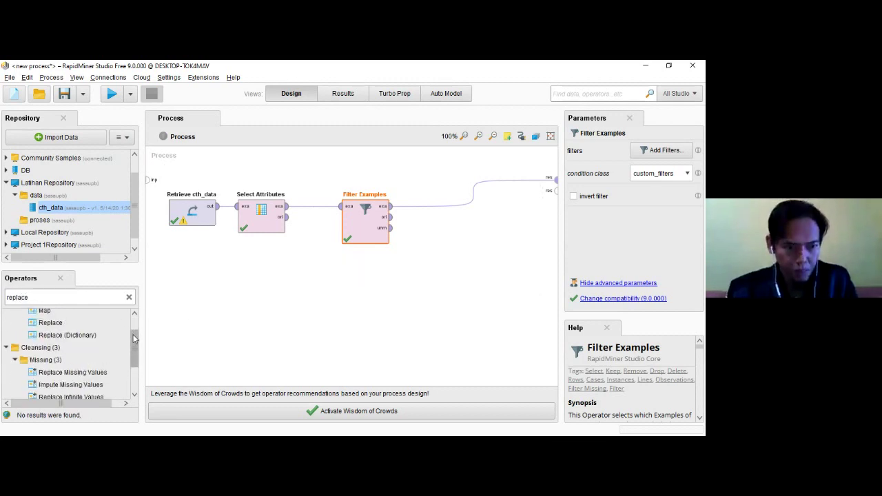
pyautogui.moveTo(58, 323); pyautogui.dragTo(442, 243)
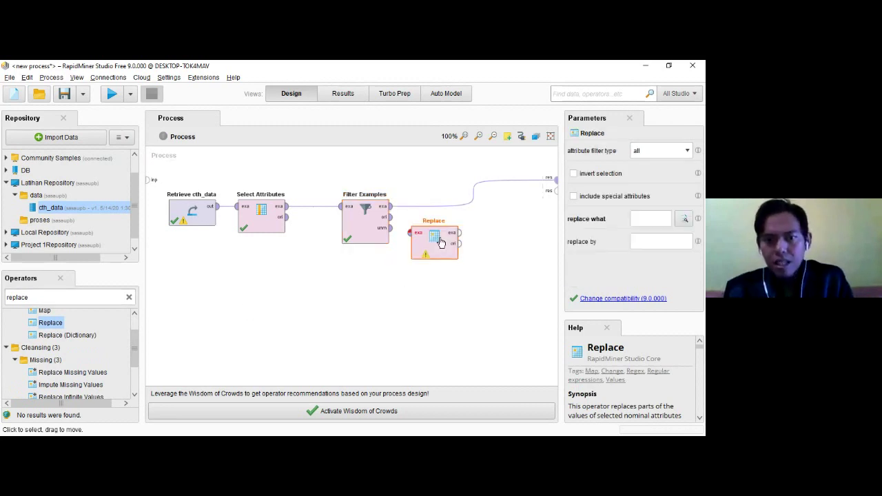
pyautogui.moveTo(376, 220); pyautogui.dragTo(410, 233)
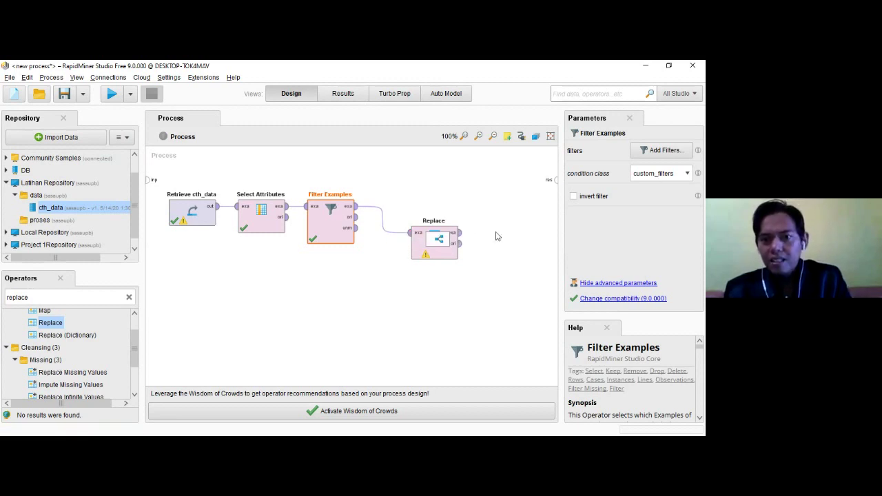
pyautogui.click(443, 257)
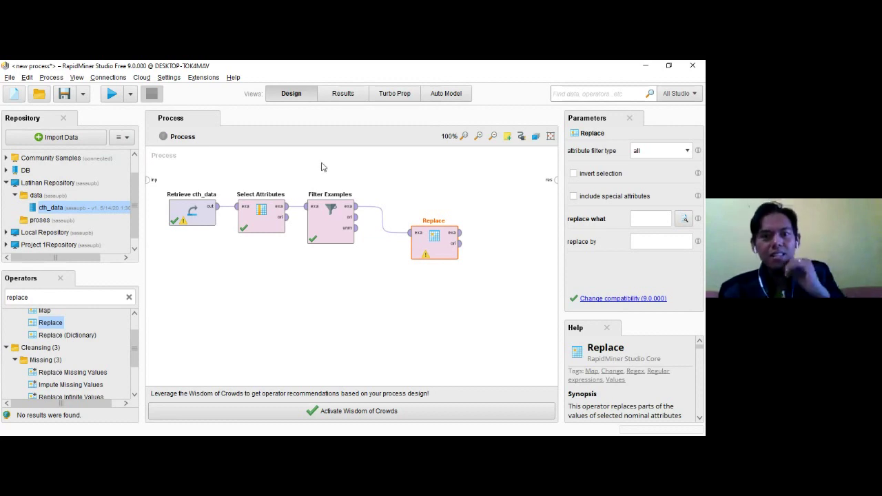
# - Examine the Usia values in the filtered example set's data table and return to the process design
pyautogui.click(348, 97)
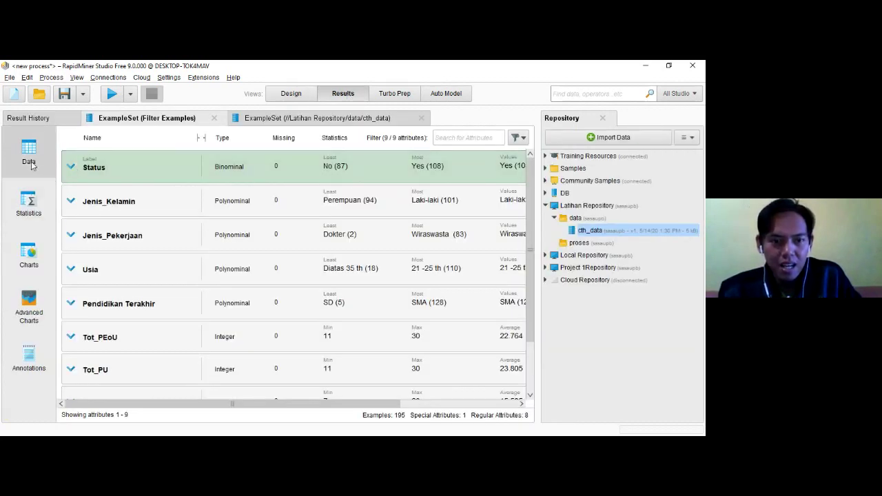
pyautogui.click(29, 160)
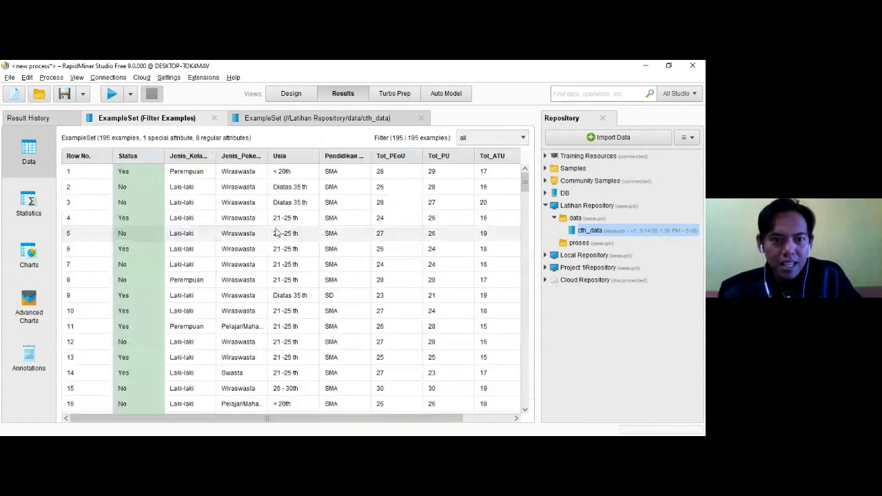
pyautogui.click(288, 99)
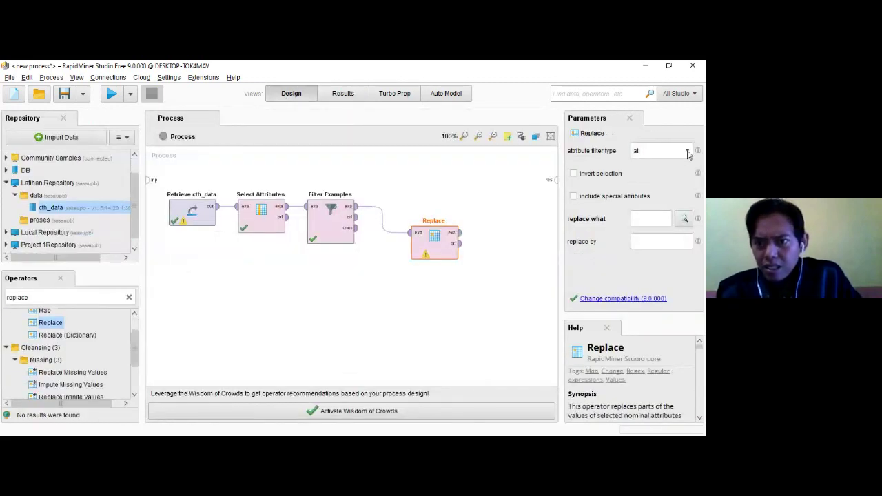
# - Set the Replace operator's attribute filter type to single and choose Usia as the attribute
pyautogui.click(687, 151)
pyautogui.click(645, 179)
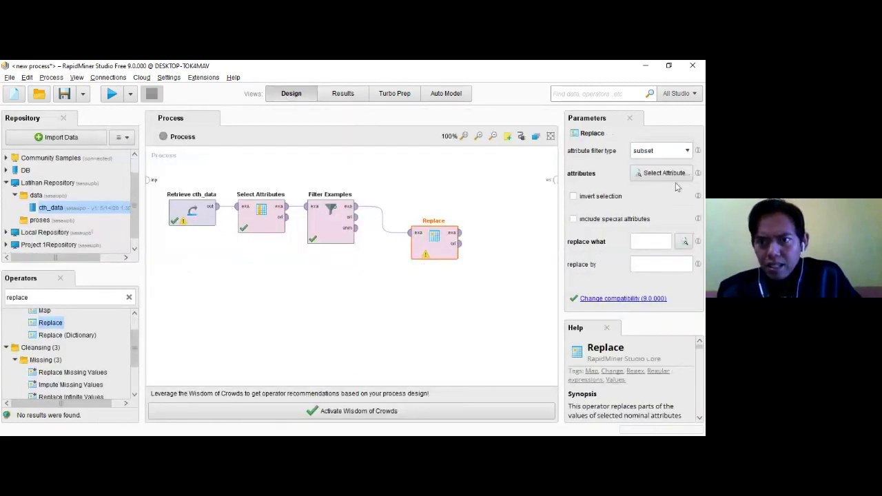
pyautogui.click(687, 151)
pyautogui.click(683, 173)
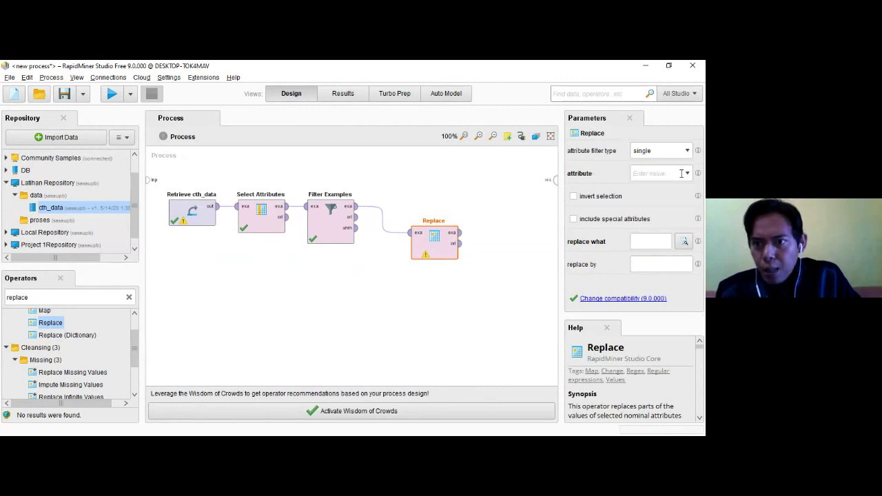
pyautogui.click(687, 173)
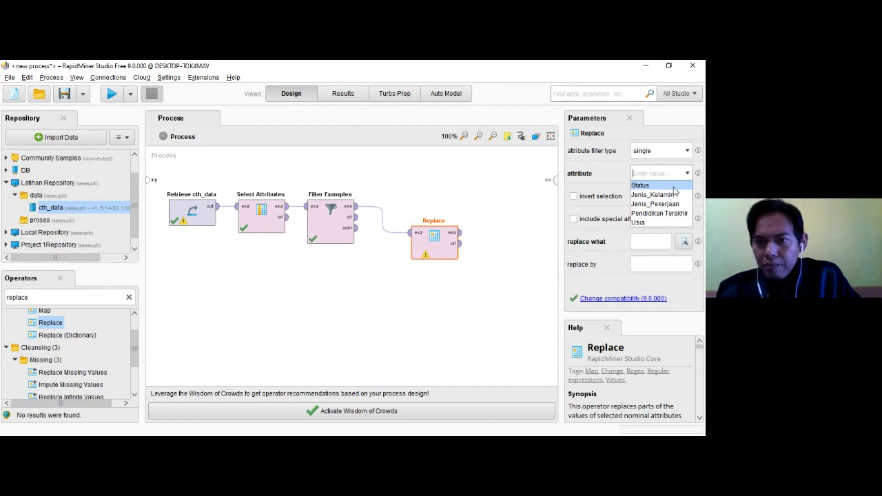
pyautogui.click(672, 222)
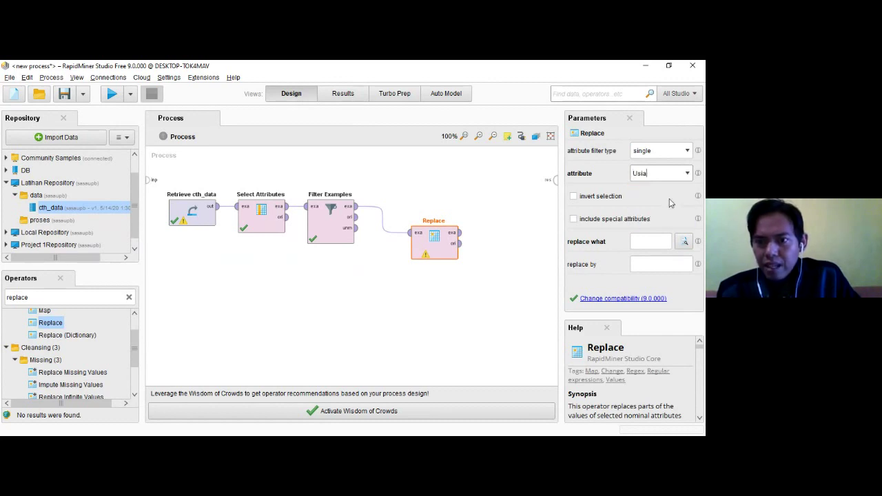
# - Configure Replace to substitute "Diatas 35 th" with "> 35 th"
pyautogui.click(645, 241)
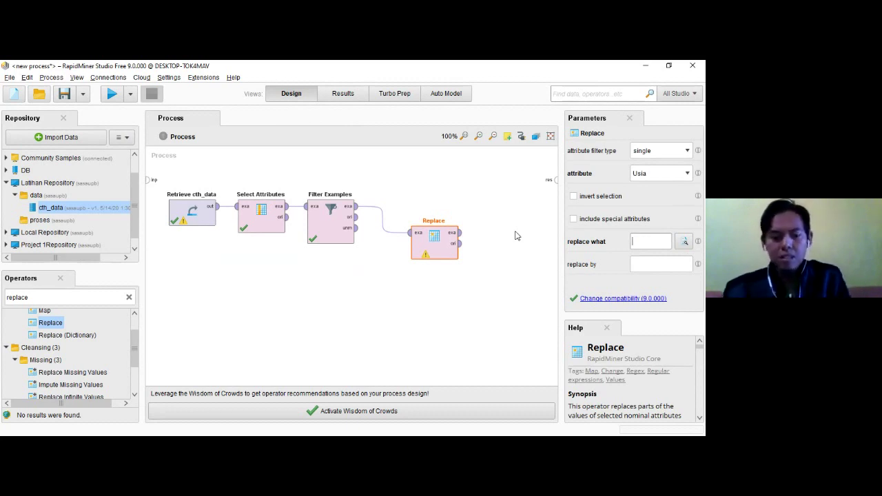
pyautogui.write('Diata')
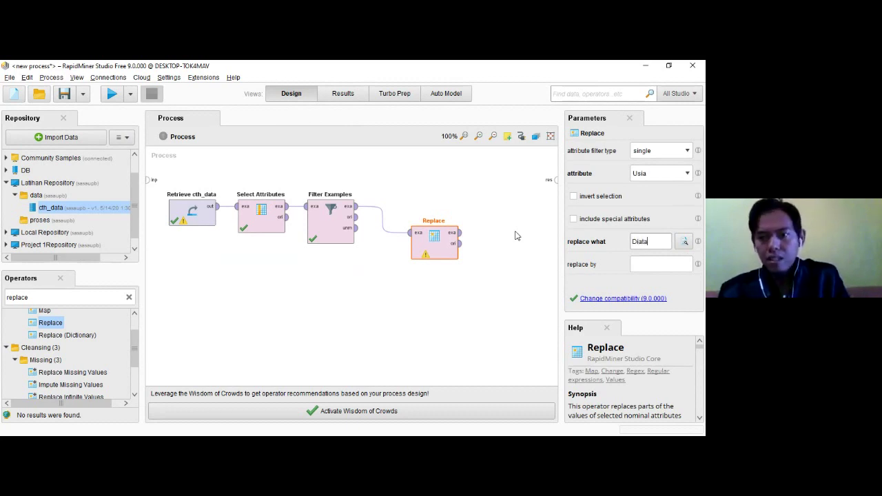
pyautogui.write('s 35 th')
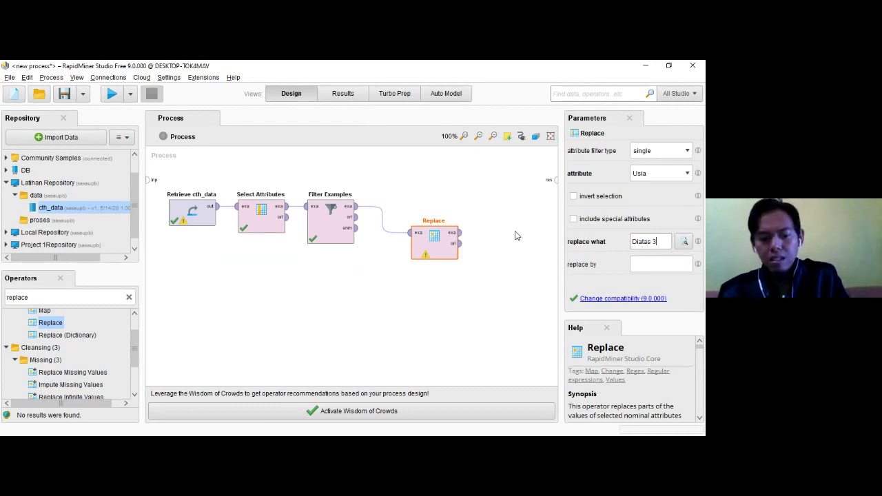
pyautogui.click(656, 264)
pyautogui.write('> 35 th')
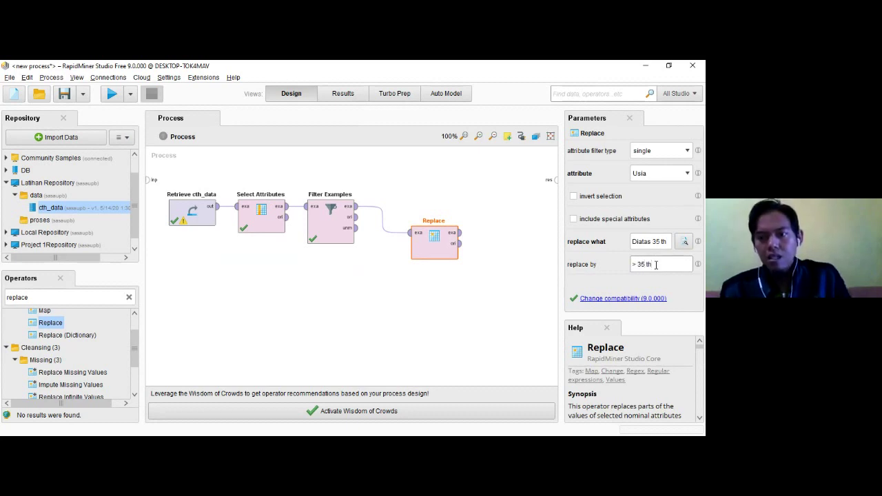
# - Connect the example set output of Replace to the process result port and run the process
pyautogui.click(461, 236)
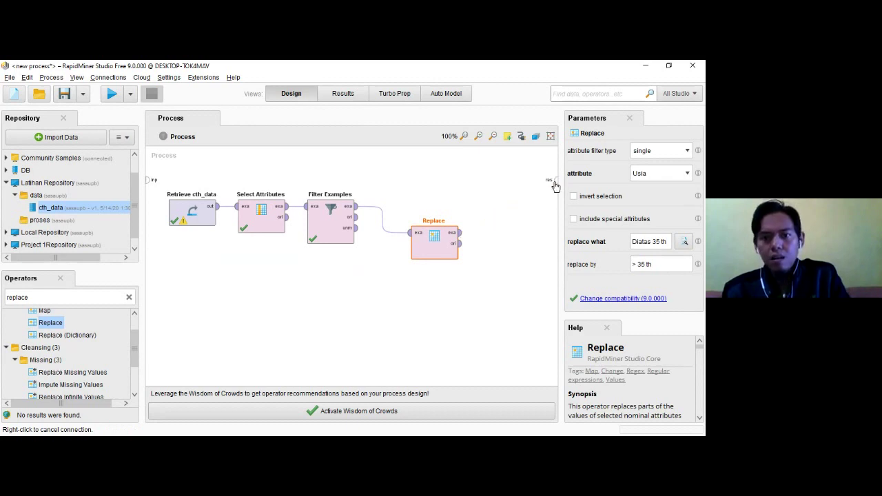
pyautogui.click(556, 185)
pyautogui.click(463, 237)
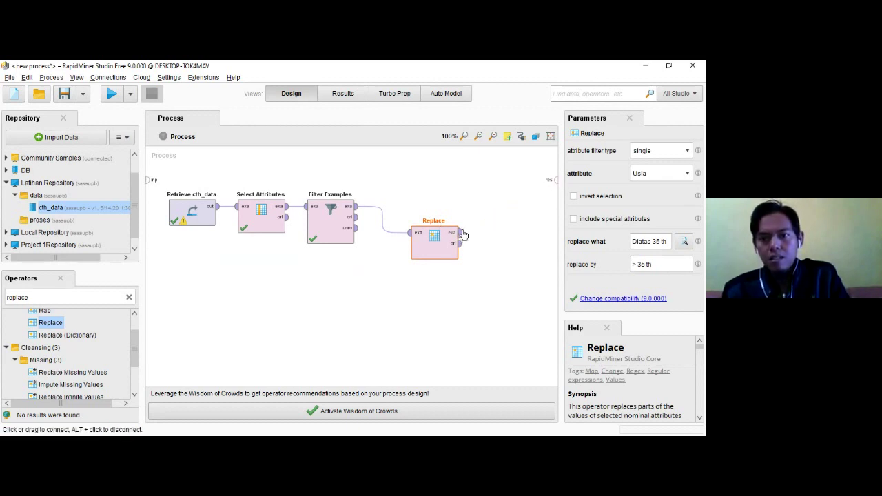
pyautogui.click(555, 181)
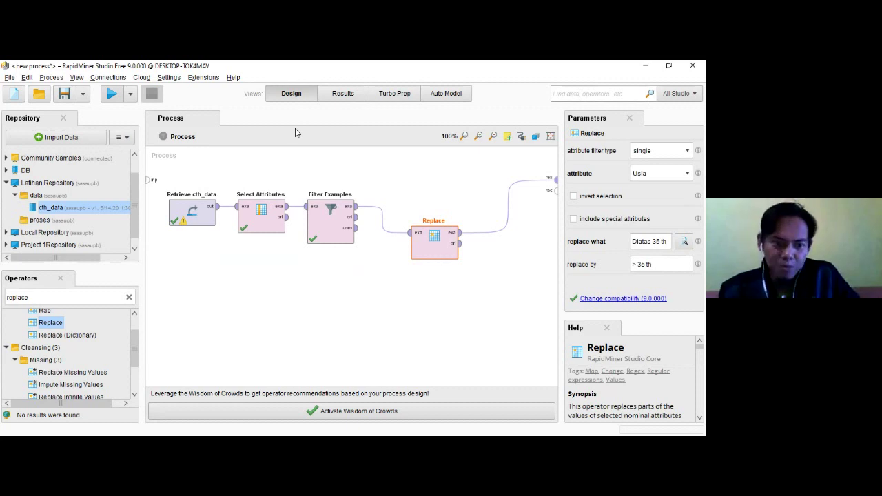
pyautogui.press('F11')
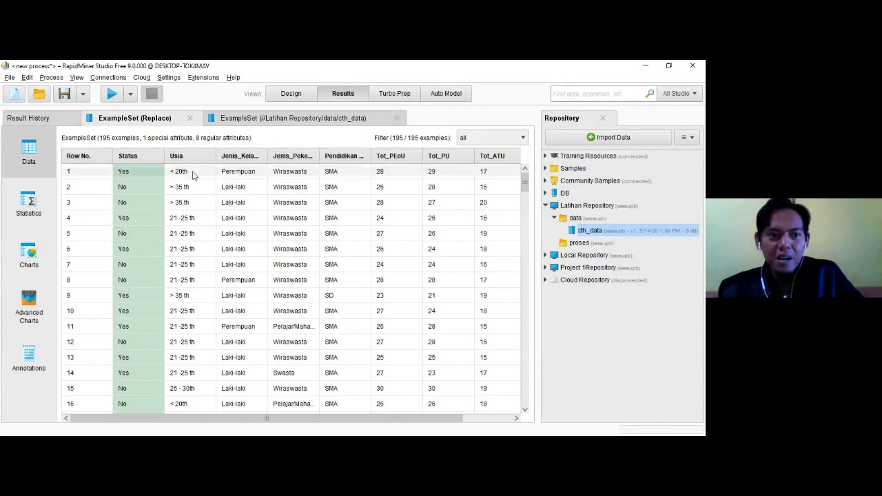
# - Review the columns of the Replace example set's data table through to Tot_IQR, and return to the process design
pyautogui.click(289, 96)
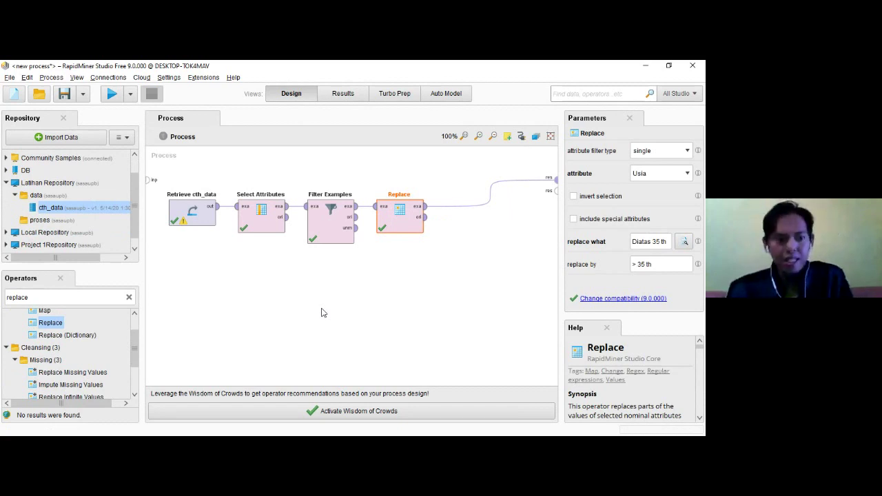
pyautogui.moveTo(73, 372); pyautogui.dragTo(221, 210)
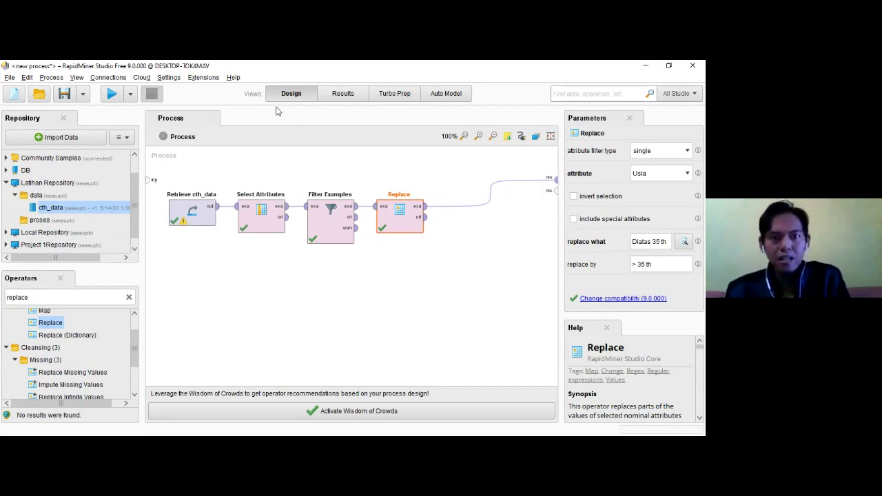
pyautogui.click(343, 94)
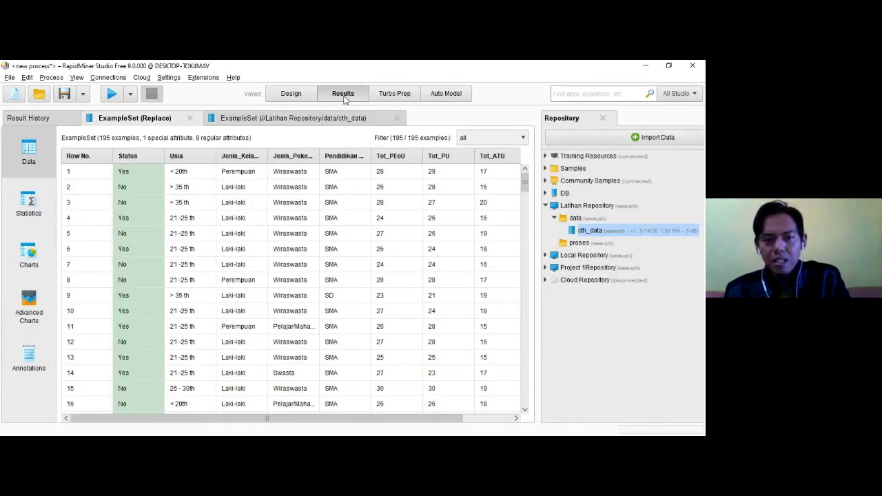
pyautogui.moveTo(350, 420); pyautogui.dragTo(449, 244)
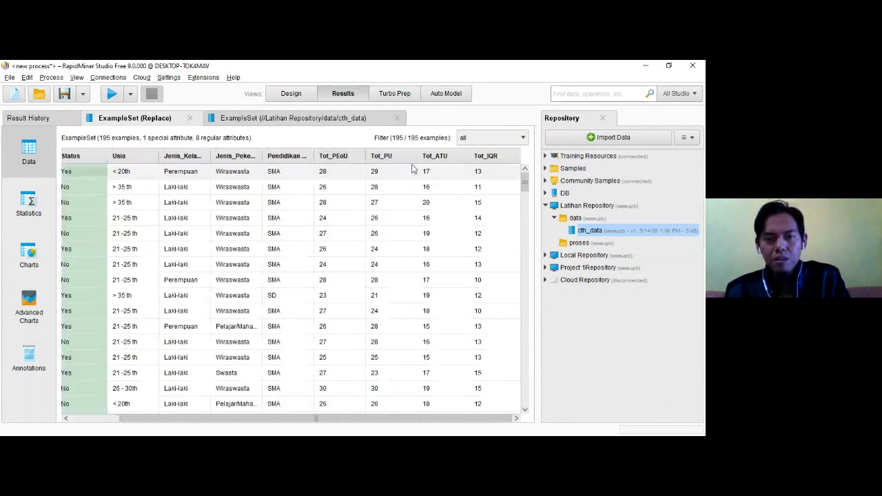
pyautogui.click(291, 95)
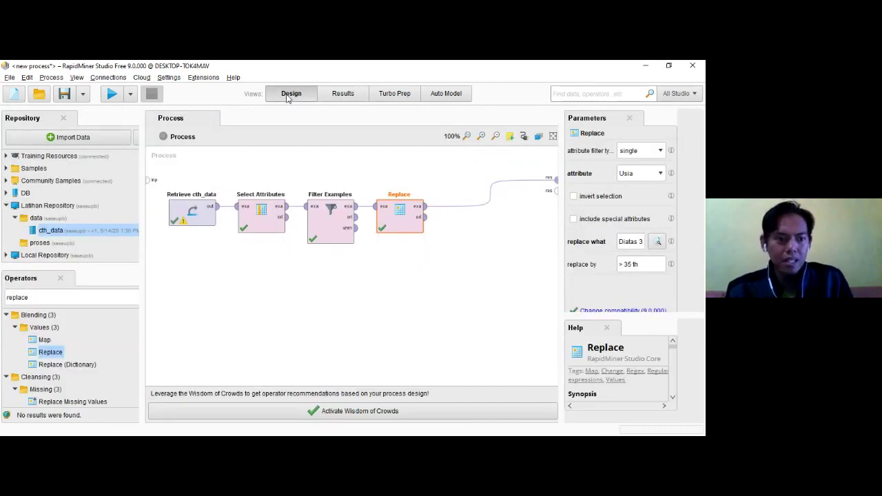
# - Find the Rename operator and insert it into the connection between Replace and the process result port
pyautogui.click(130, 297)
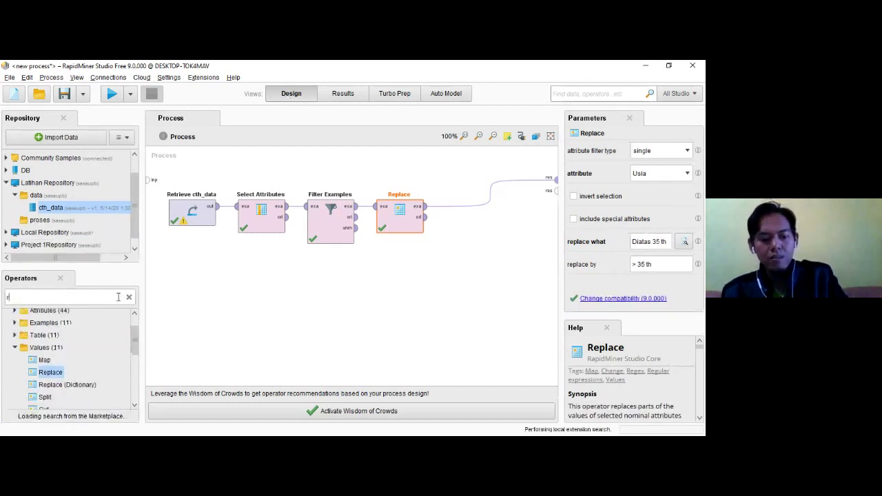
pyautogui.write('rena')
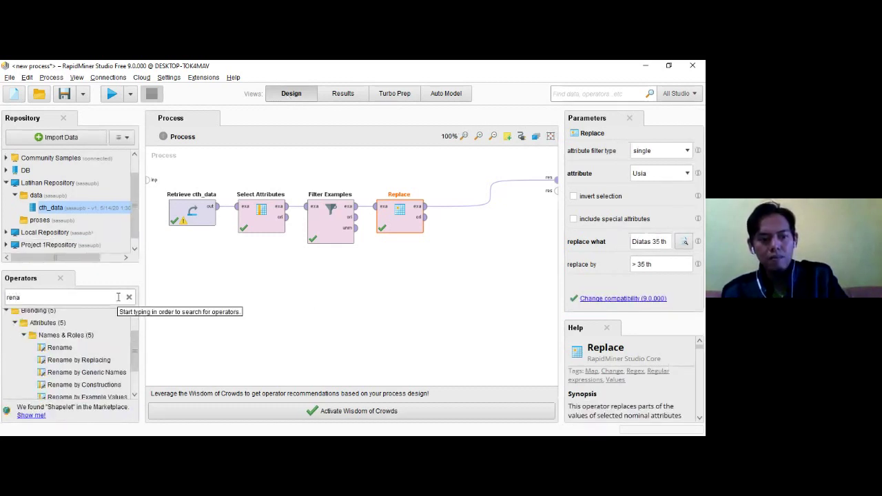
pyautogui.moveTo(65, 349); pyautogui.dragTo(466, 216)
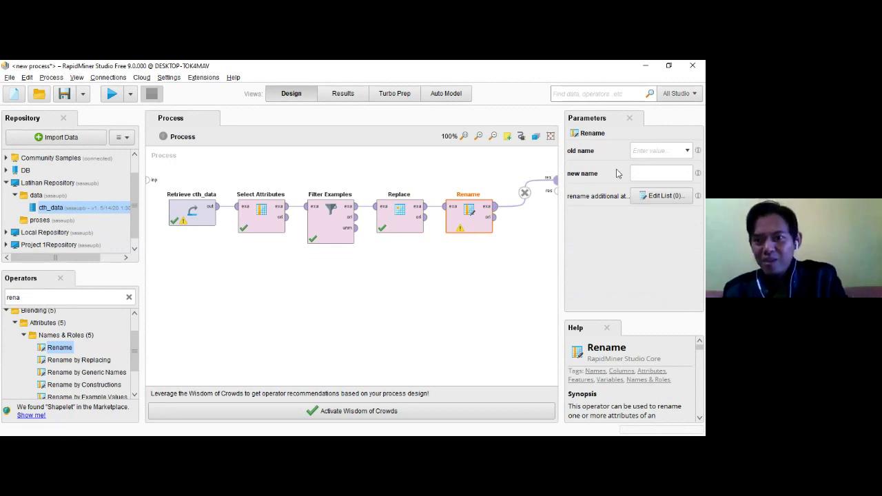
# - Configure the Rename operator to change the attribute name Tot_ATU to Minat
pyautogui.click(688, 151)
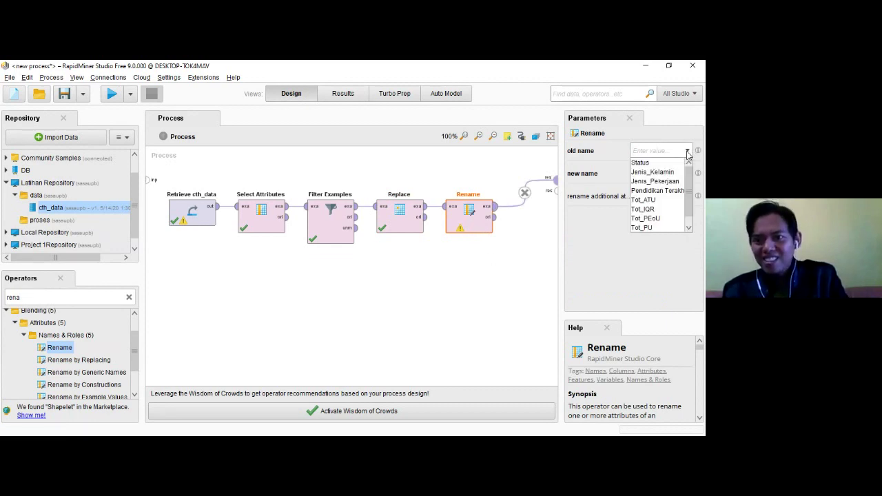
pyautogui.click(644, 199)
pyautogui.click(655, 173)
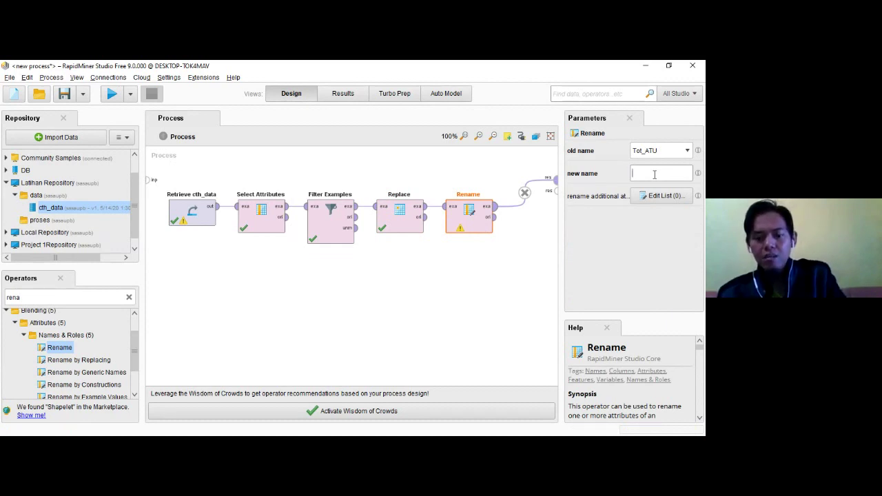
pyautogui.write('Minat')
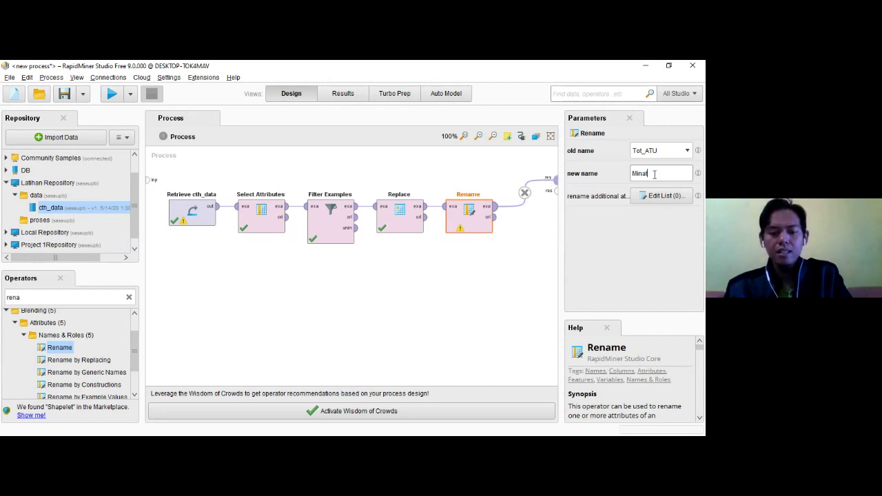
# - Set the Rename operator's new name for Tot_ATU to Minat_user and run the process
pyautogui.write('_user')
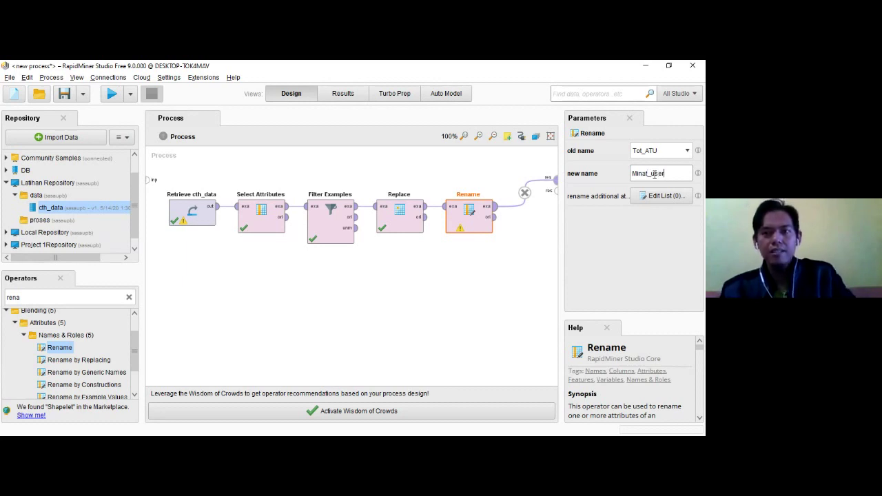
pyautogui.press('Return')
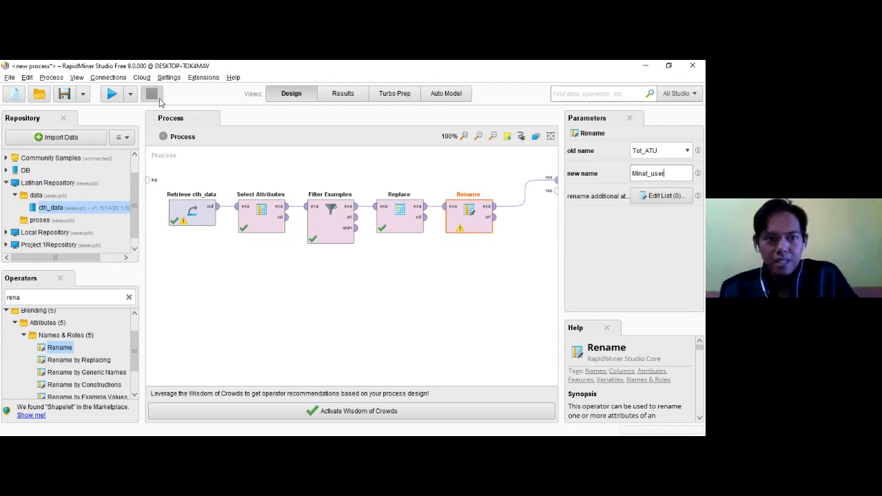
pyautogui.click(110, 95)
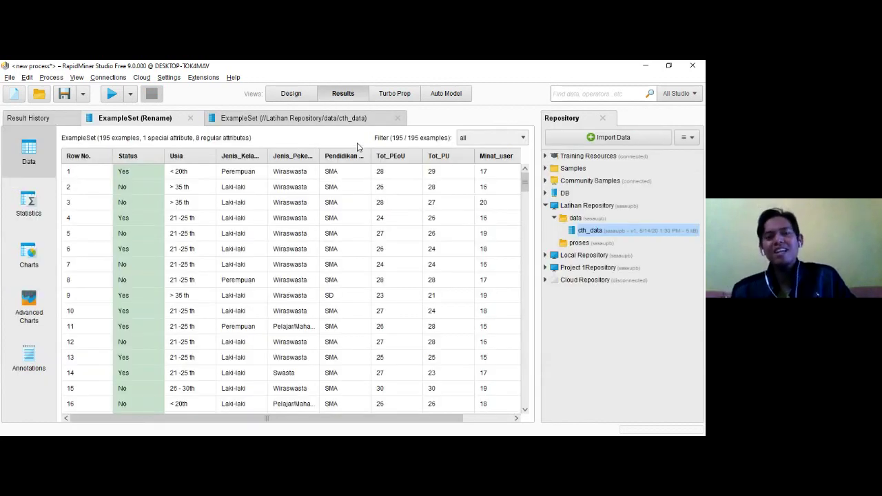
# - Check the Minat_user column in the Rename example set's data table, and return to the process design
pyautogui.moveTo(390, 418); pyautogui.dragTo(442, 418)
pyautogui.moveTo(448, 162)
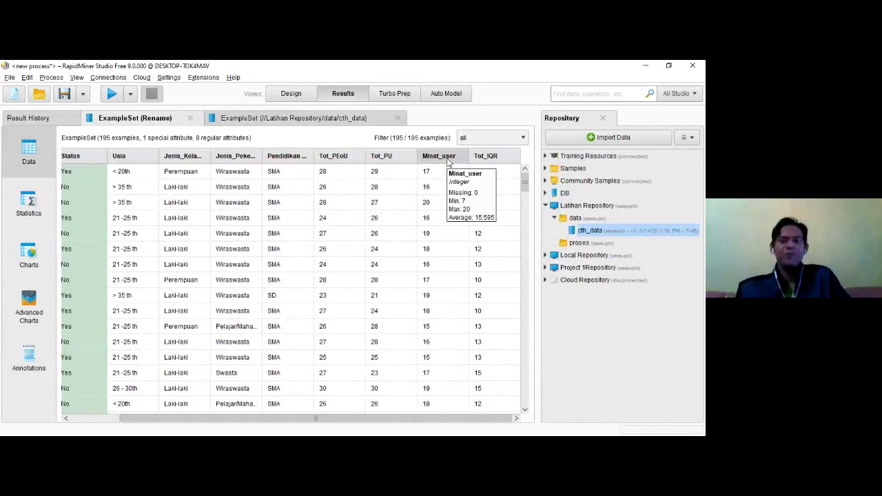
pyautogui.click(290, 93)
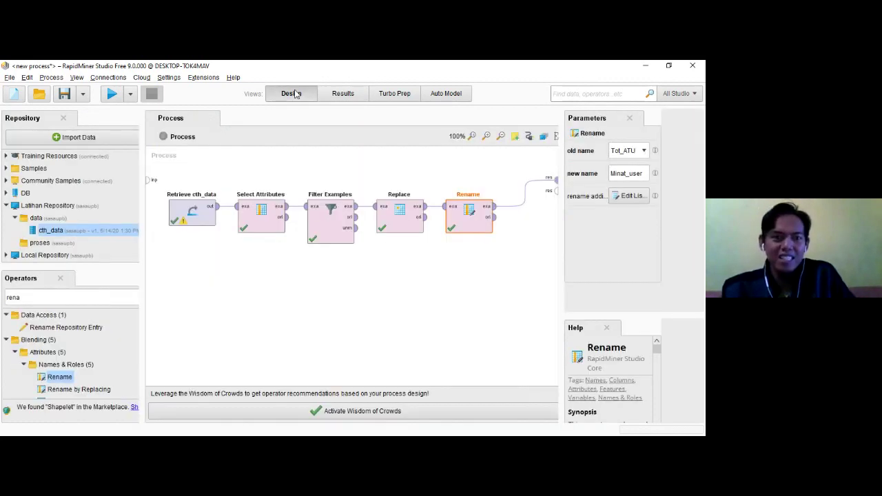
# - Open the Rename operator's parameter list for renaming additional attributes
pyautogui.click(660, 197)
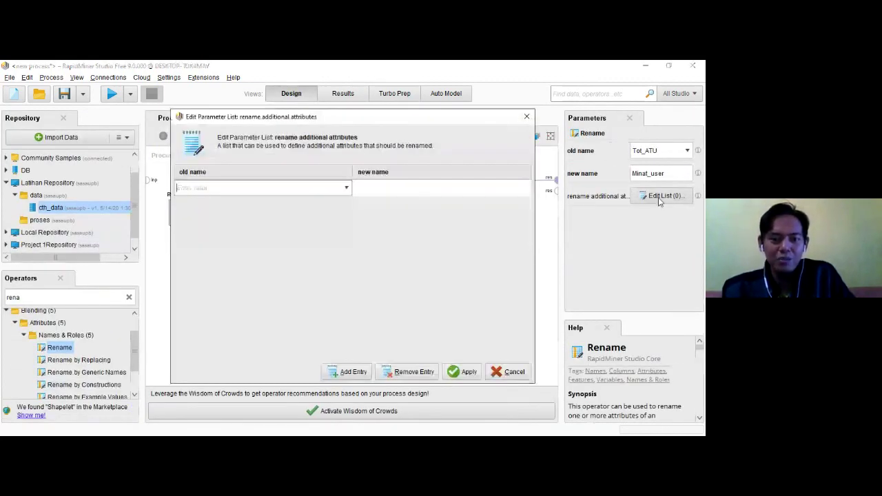
# - Close the Rename operator's additional attributes list without adding any entries
pyautogui.click(508, 373)
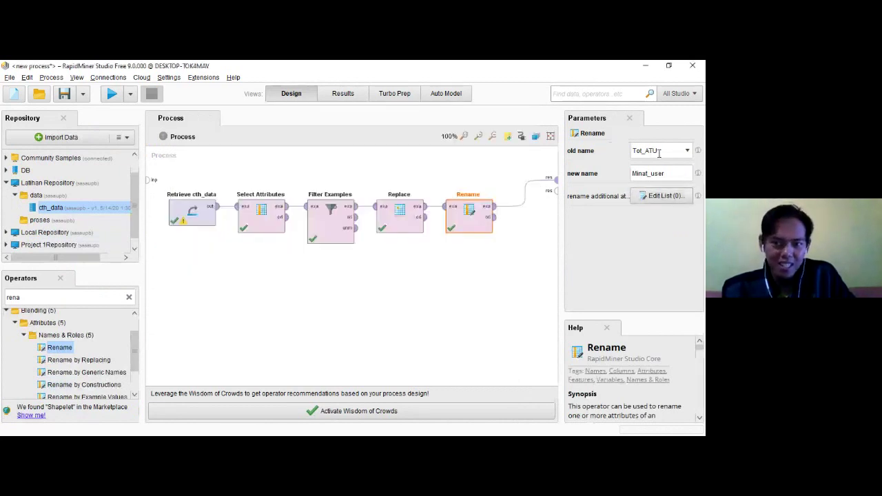
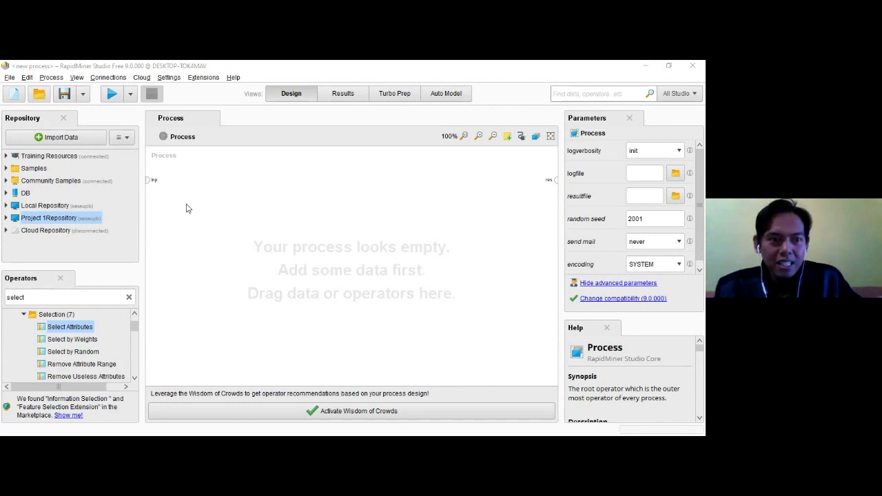
# - Create a new local repository with the alias Latihan Repository, stored in the standard location
pyautogui.click(124, 138)
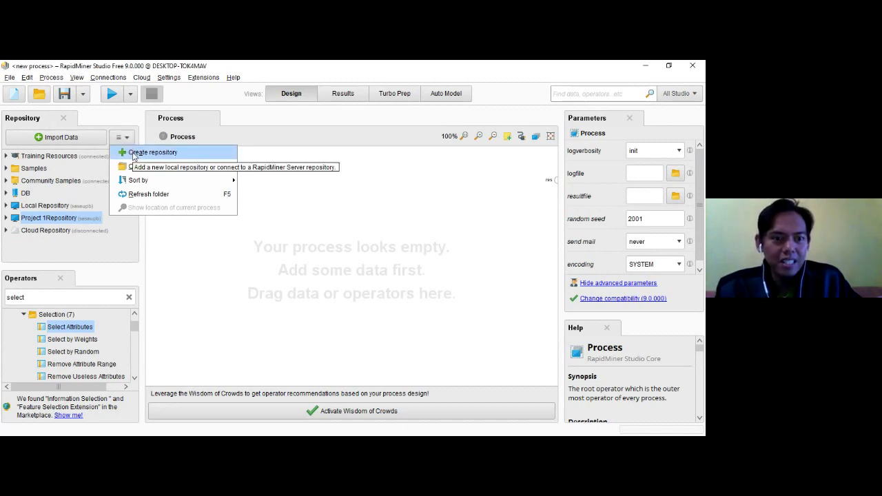
pyautogui.click(134, 153)
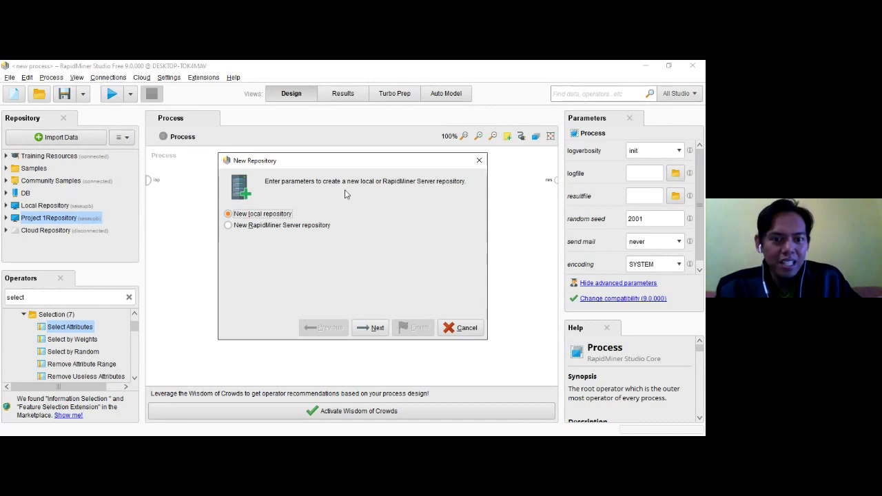
pyautogui.click(376, 329)
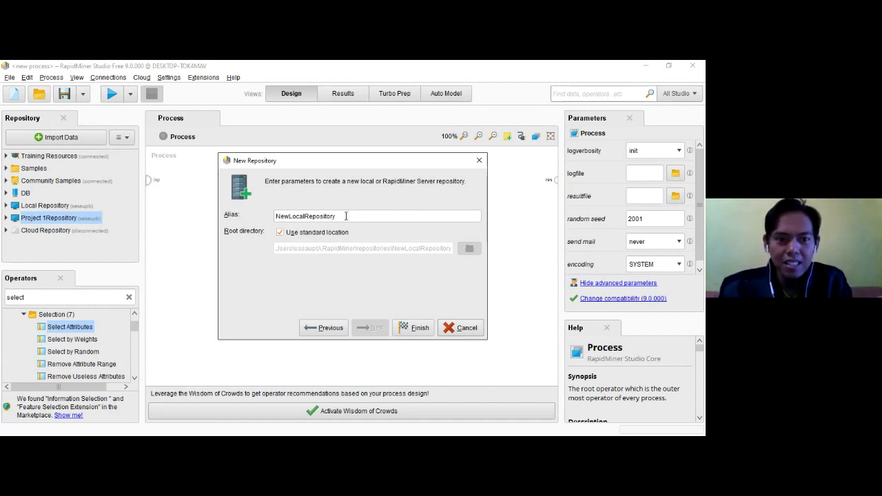
pyautogui.moveTo(345, 215); pyautogui.dragTo(284, 212)
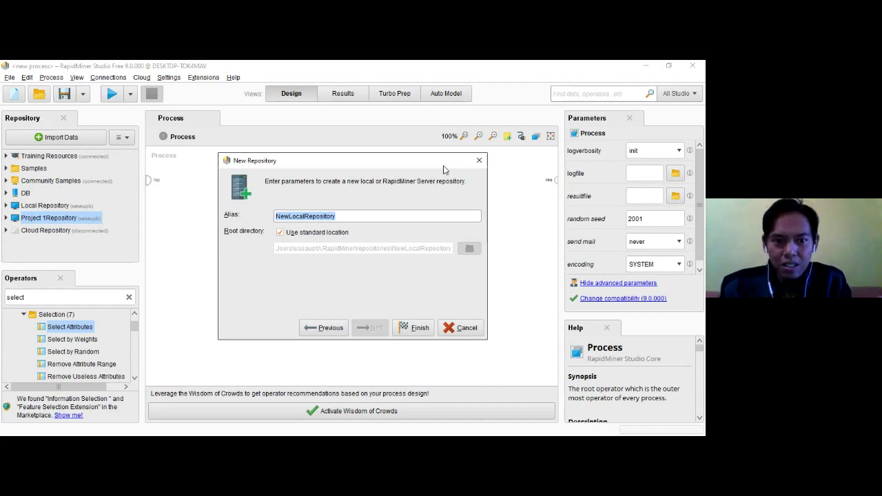
pyautogui.press('Left')
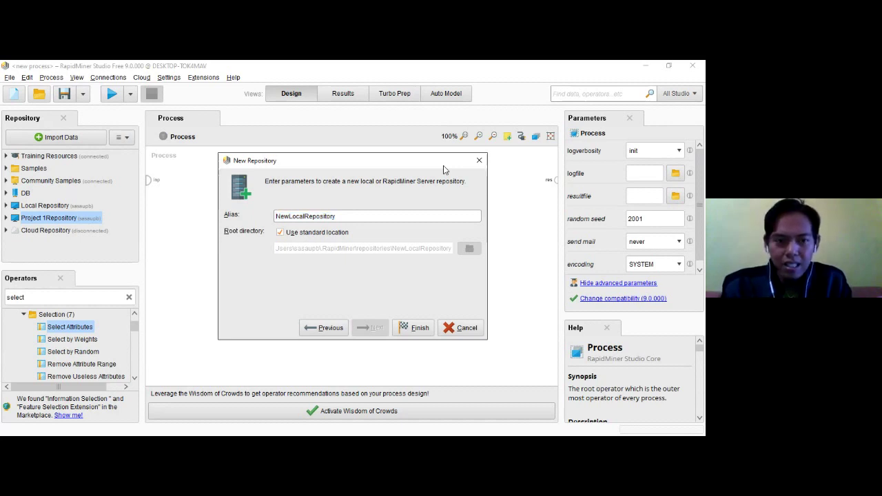
pyautogui.press('Delete')
pyautogui.press('Delete')
pyautogui.press('Delete')
pyautogui.press('Delete')
pyautogui.press('Delete')
pyautogui.press('Delete')
pyautogui.press('Delete')
pyautogui.press('Delete')
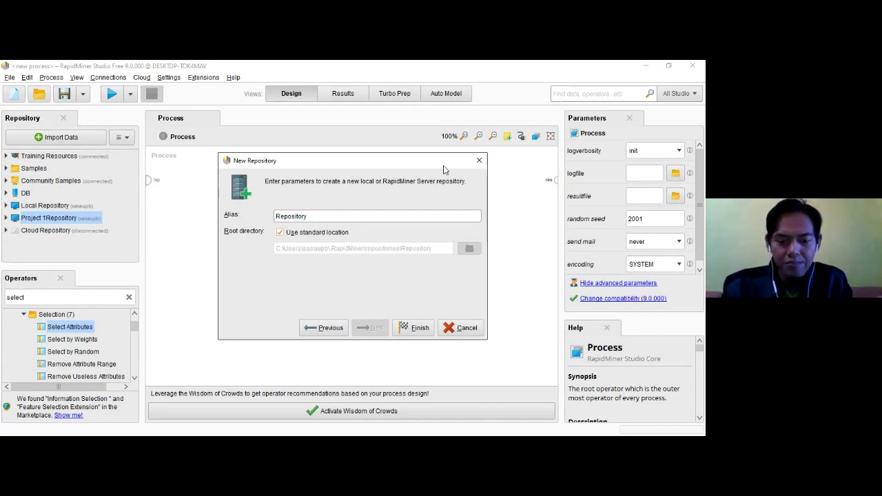
pyautogui.write('Latihan')
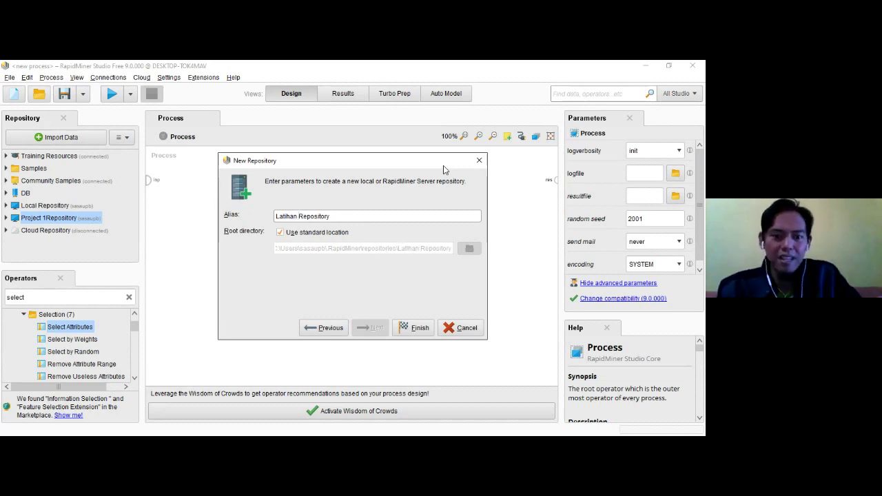
pyautogui.click(416, 329)
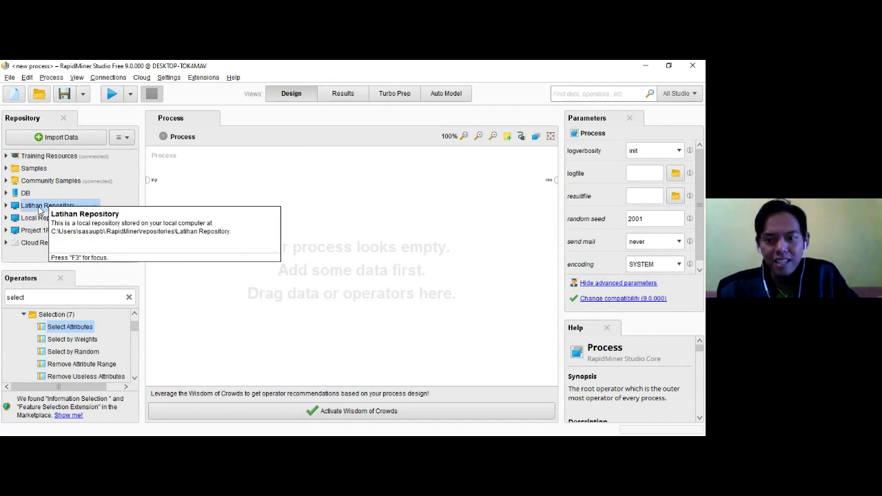
# - Create a subfolder named data inside Latihan Repository
pyautogui.click(6, 205)
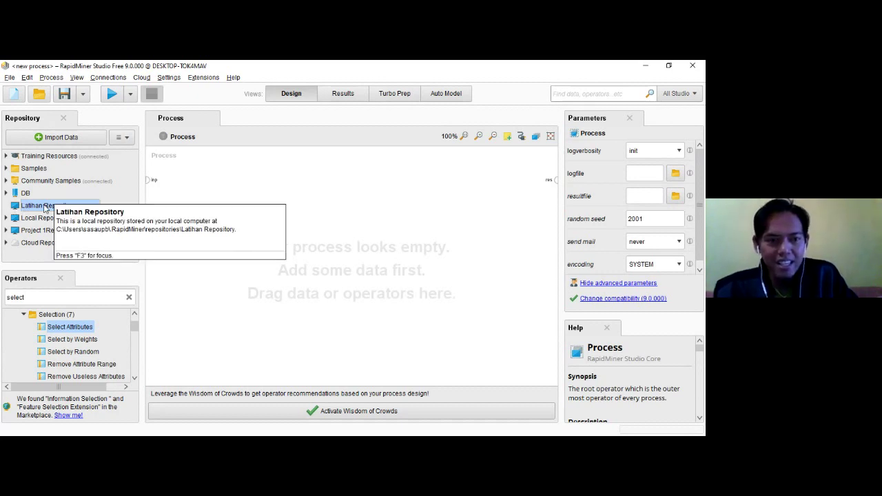
pyautogui.rightClick(45, 208)
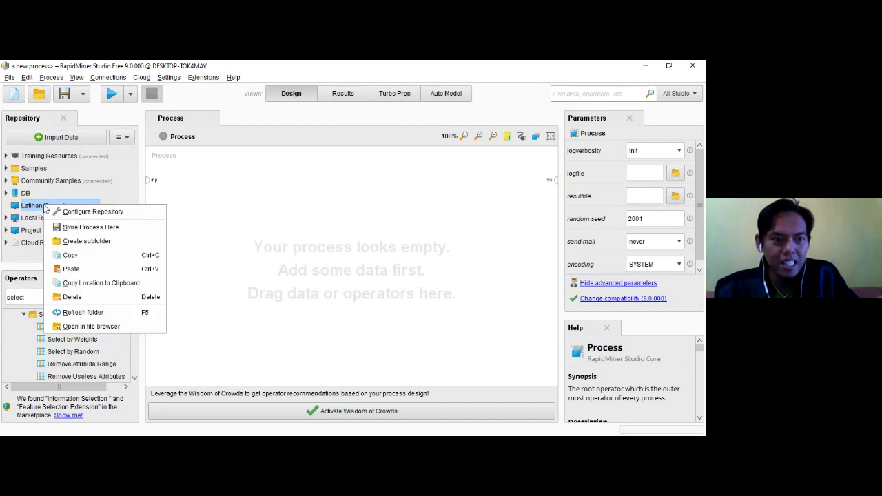
pyautogui.click(99, 243)
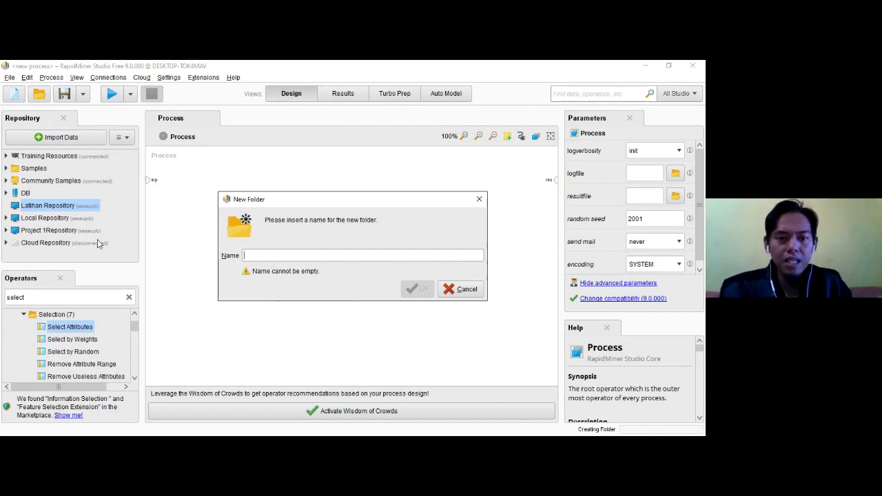
pyautogui.click(308, 254)
pyautogui.write('data')
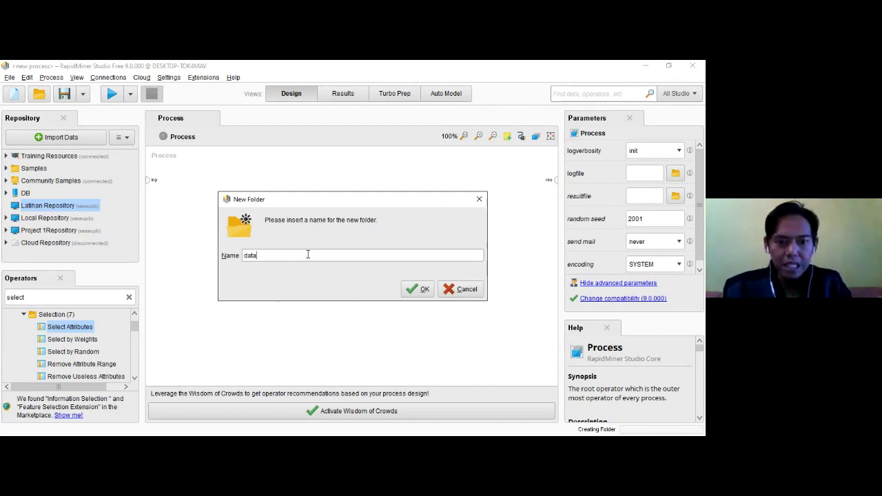
pyautogui.click(419, 290)
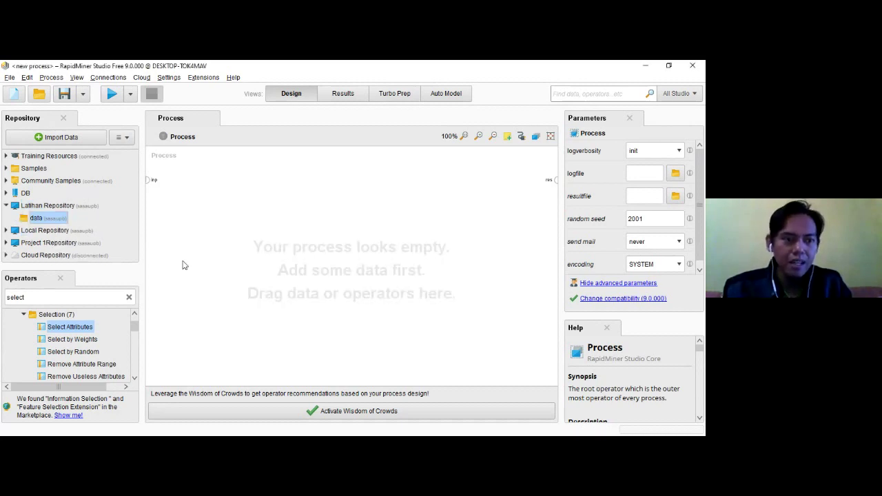
# - Add a second subfolder named proses directly under Latihan Repository
pyautogui.rightClick(51, 205)
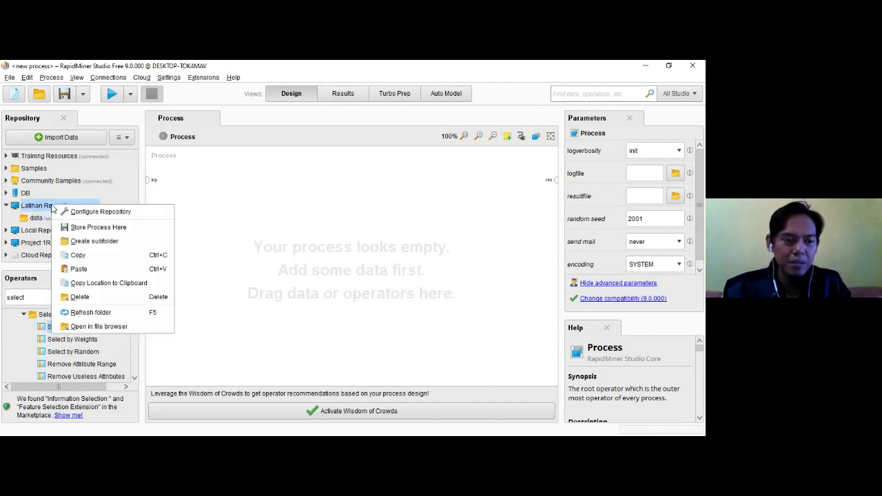
pyautogui.click(94, 241)
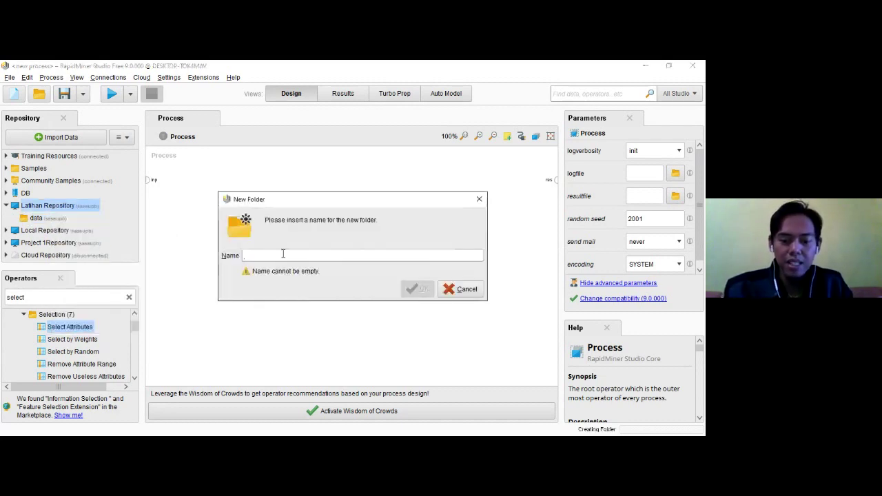
pyautogui.write('pr')
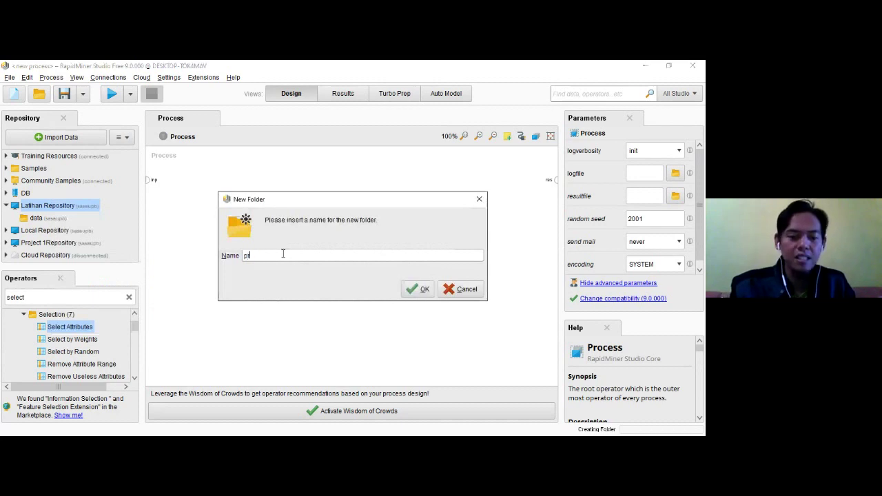
pyautogui.write('oses')
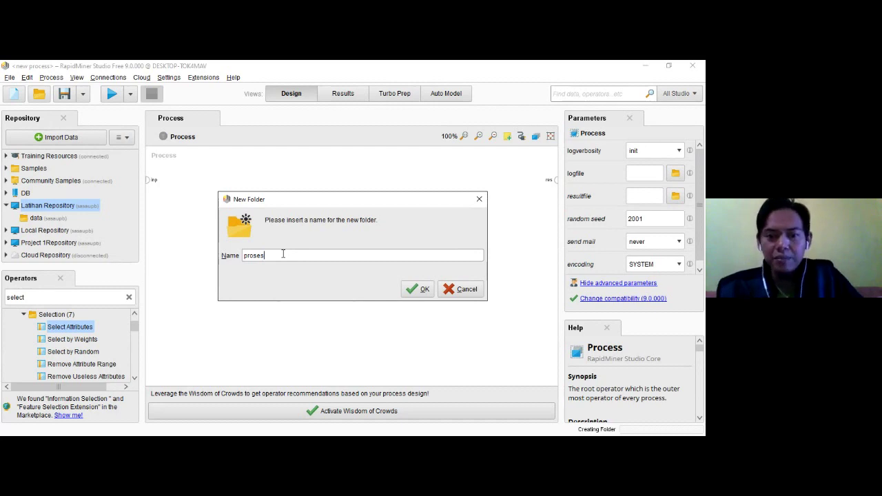
pyautogui.click(423, 290)
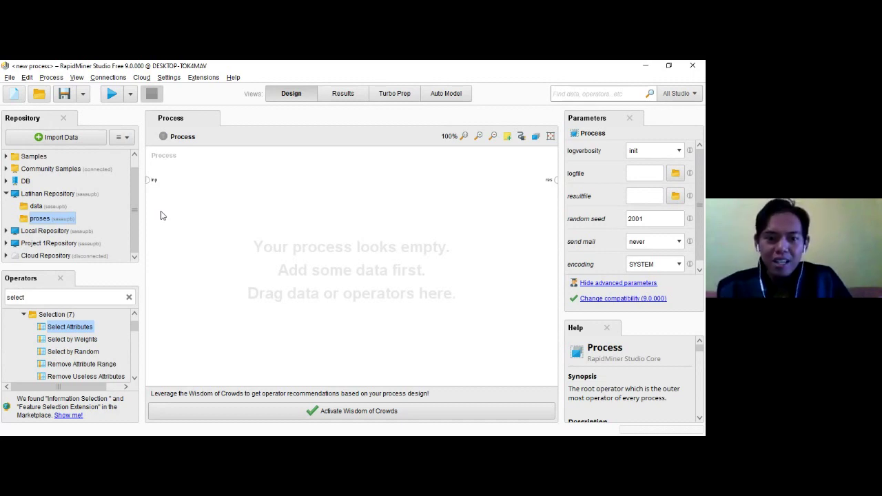
# - Select the data folder in Latihan Repository, start importing data from My Computer, and browse up to This PC
pyautogui.click(41, 208)
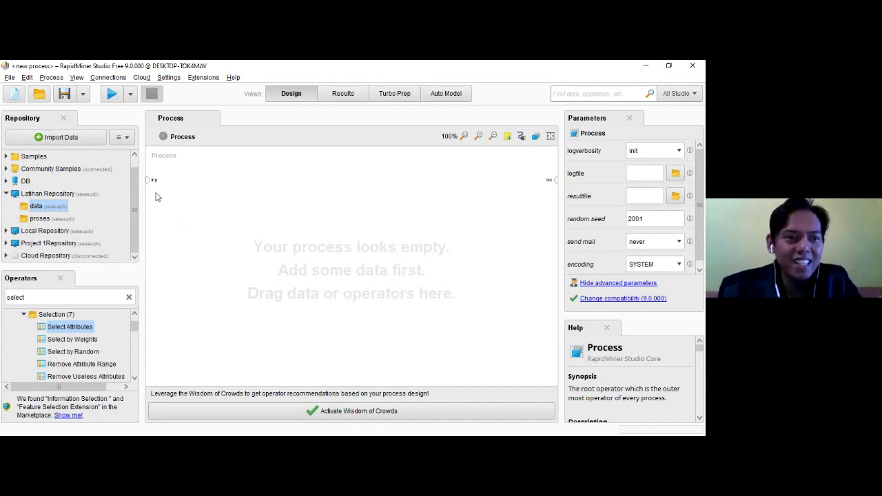
pyautogui.click(85, 145)
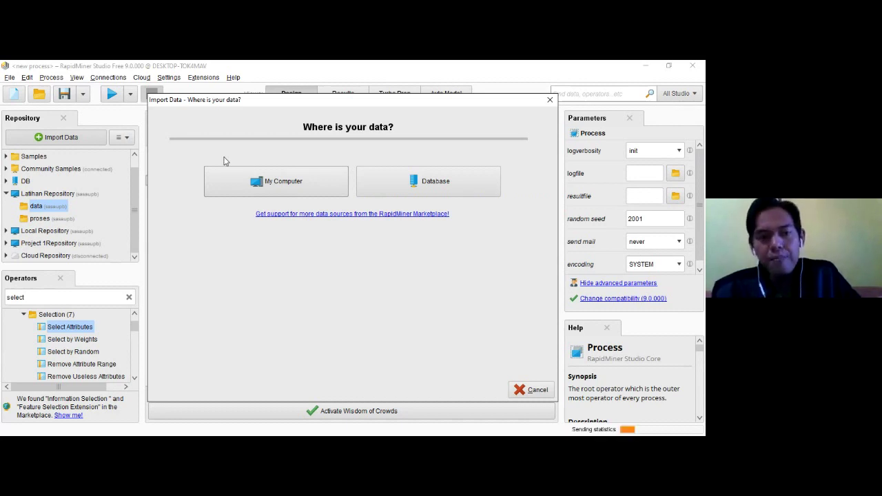
pyautogui.click(262, 180)
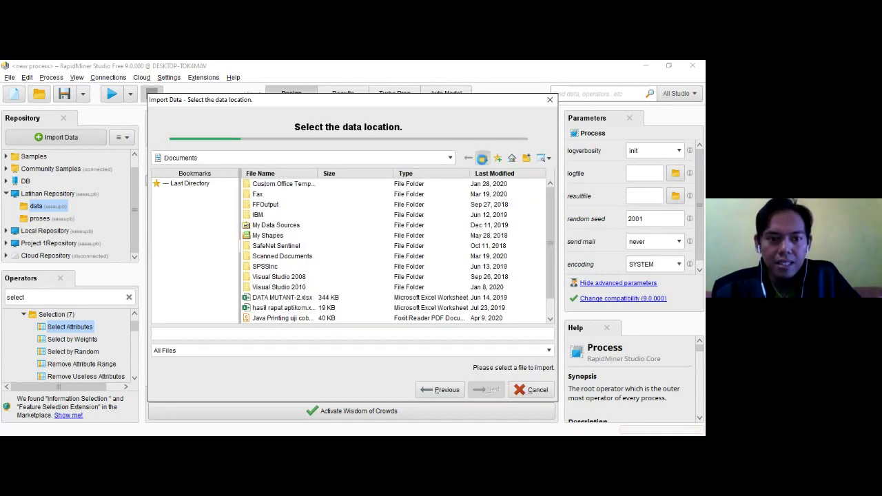
pyautogui.click(482, 158)
pyautogui.click(483, 159)
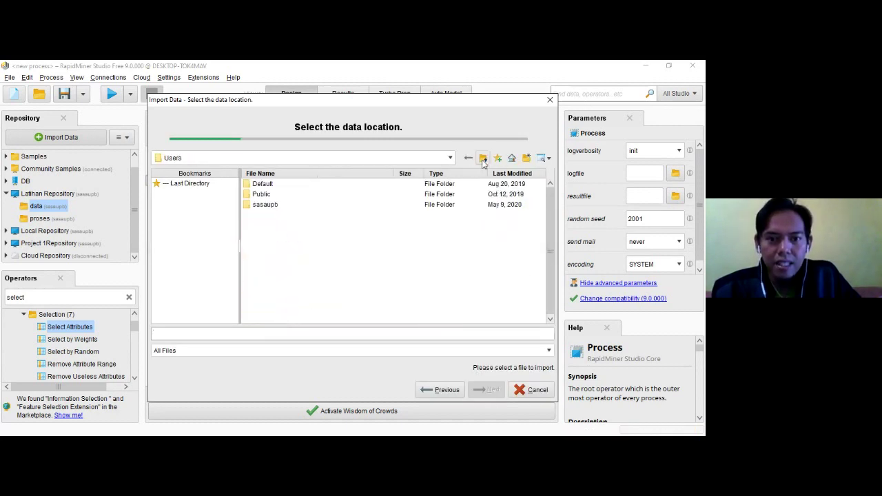
pyautogui.click(484, 159)
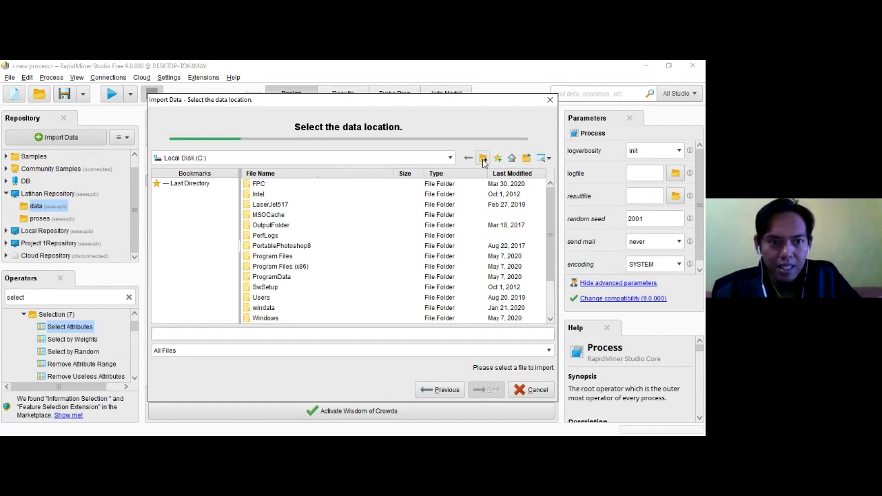
pyautogui.click(483, 159)
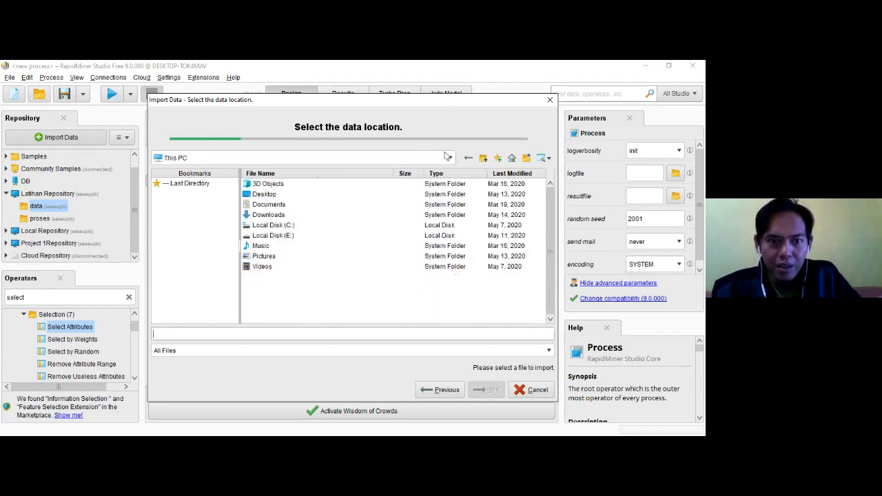
# - Choose cth_data.xlsx for import from the second Pelatihan folder inside aptikom on Local Disk (E:), and proceed to cell selection
pyautogui.click(283, 236)
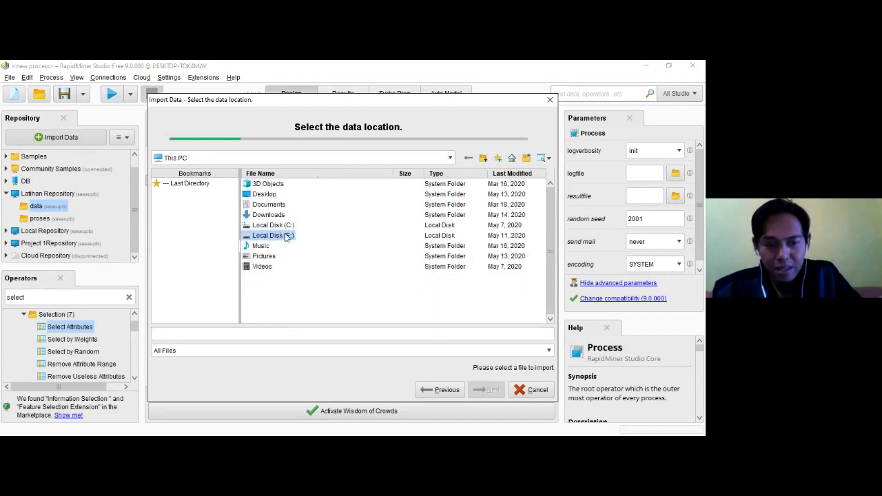
pyautogui.doubleClick(286, 237)
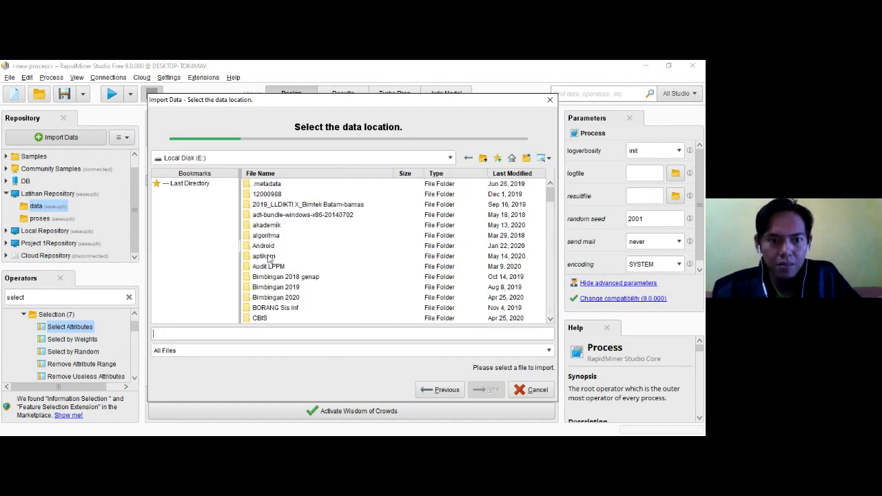
pyautogui.doubleClick(268, 258)
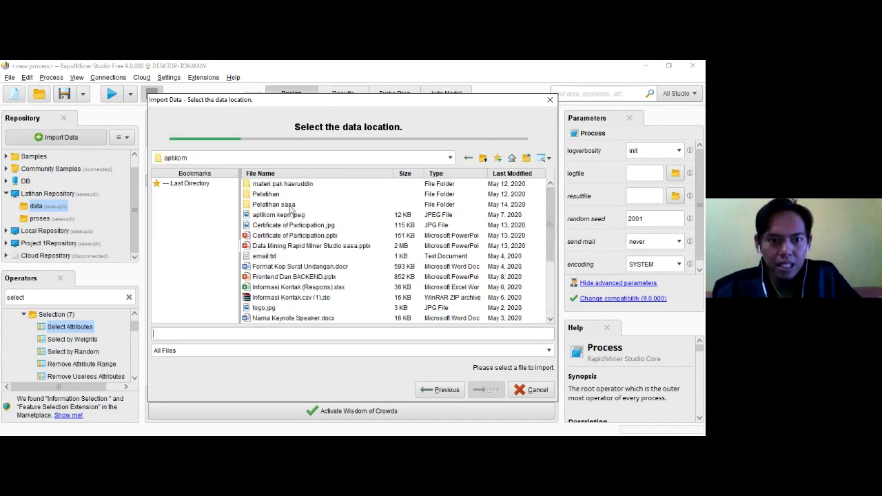
pyautogui.doubleClick(289, 205)
pyautogui.click(290, 205)
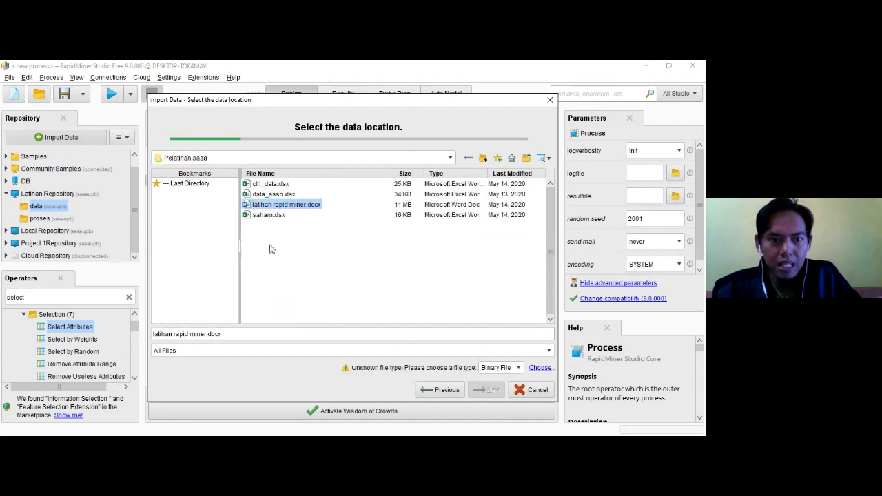
pyautogui.click(270, 184)
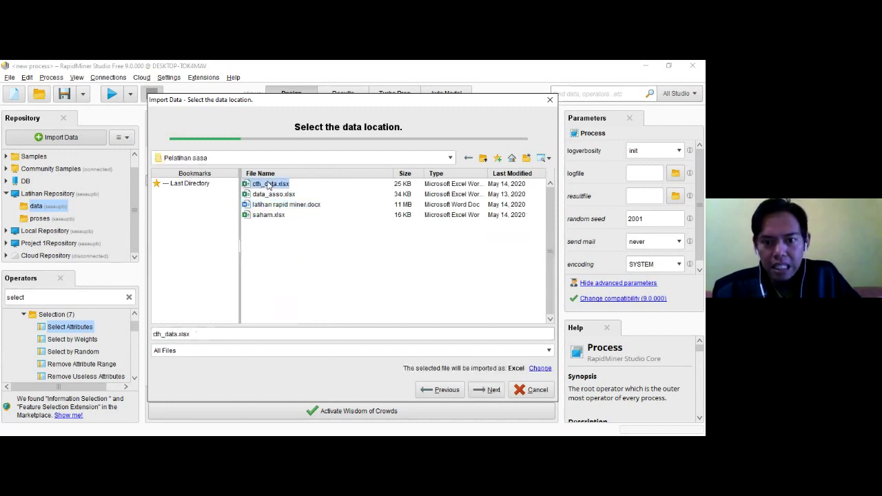
pyautogui.click(489, 390)
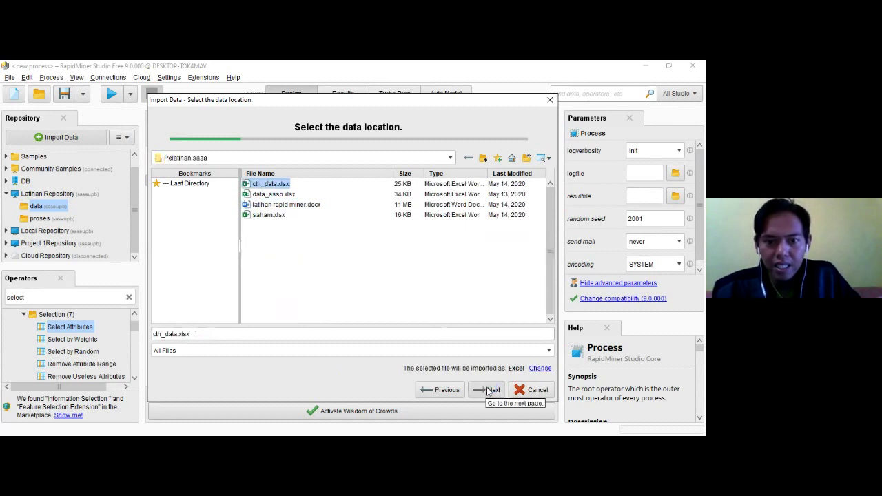
pyautogui.click(488, 390)
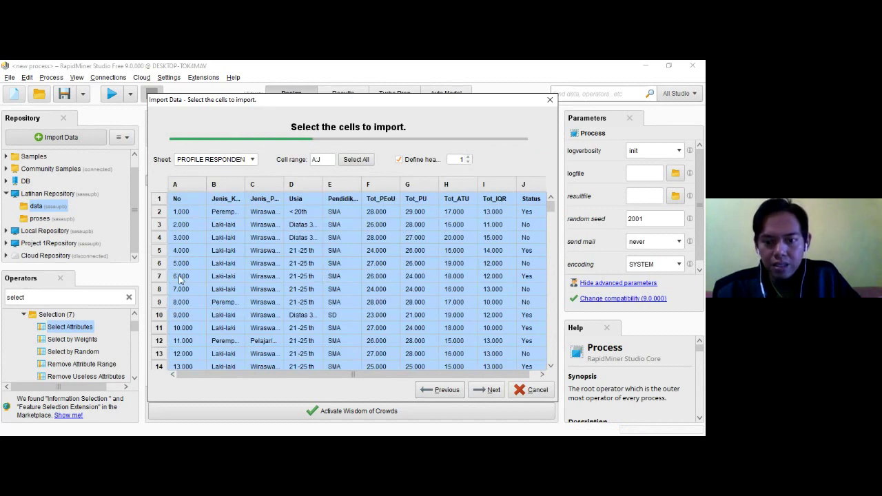
# - Accept the selected spreadsheet cells for import and change the Status column's data type to binominal
pyautogui.click(487, 391)
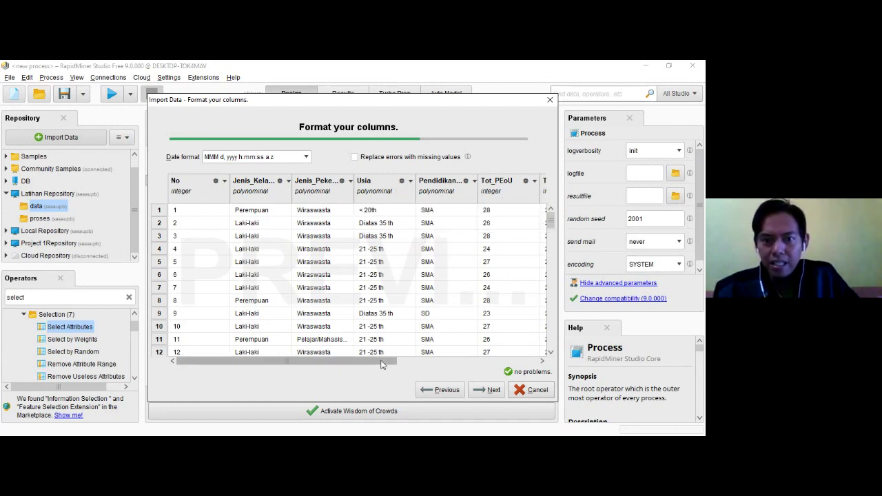
pyautogui.moveTo(383, 365); pyautogui.dragTo(511, 359)
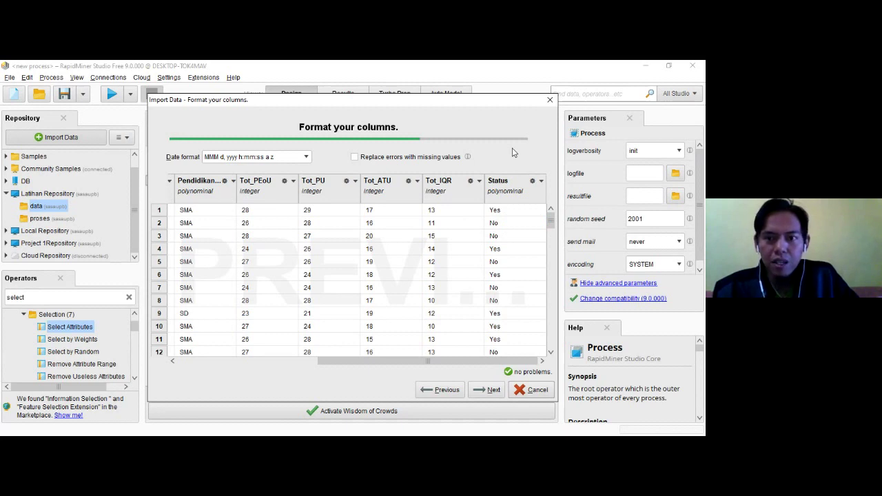
pyautogui.click(542, 182)
pyautogui.moveTo(544, 194)
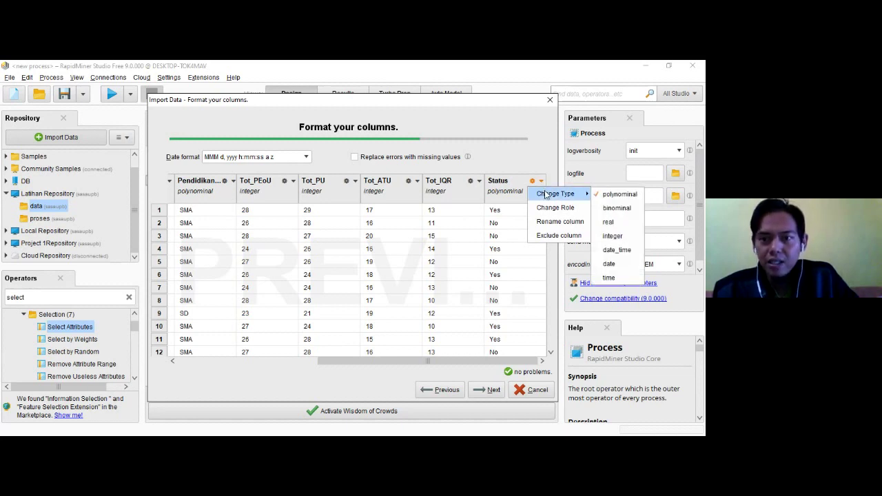
pyautogui.click(615, 208)
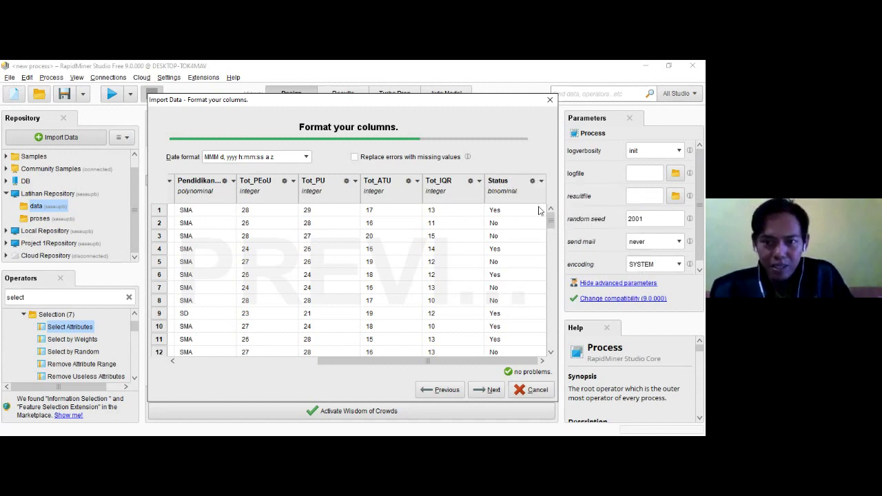
# - Assign the label role to the Status column and finish the import, storing it as cth_data in Latihan Repository's data folder
pyautogui.click(532, 182)
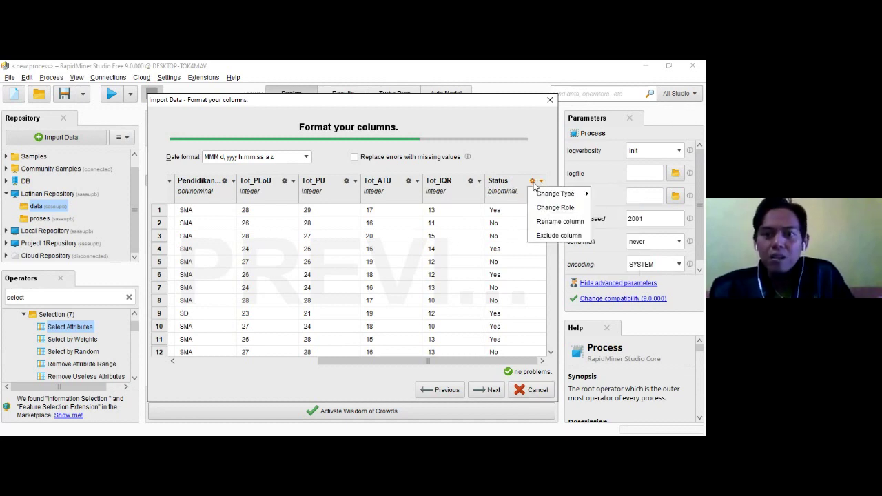
pyautogui.click(560, 208)
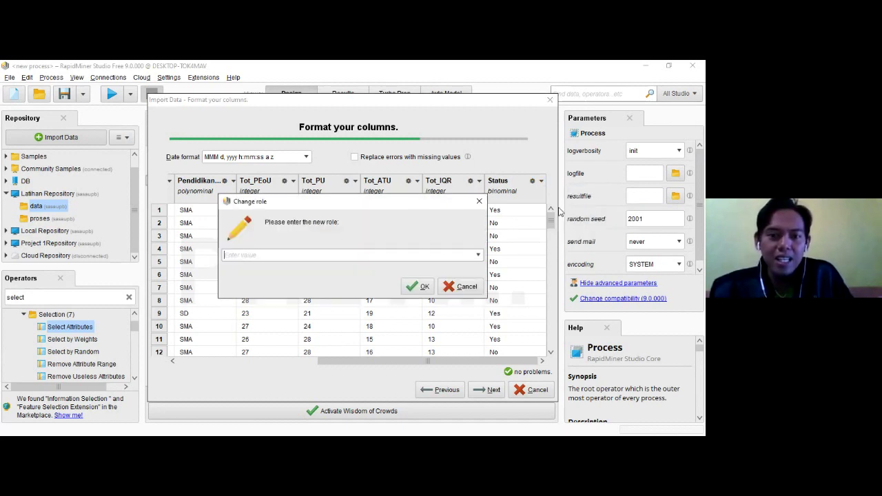
pyautogui.click(479, 256)
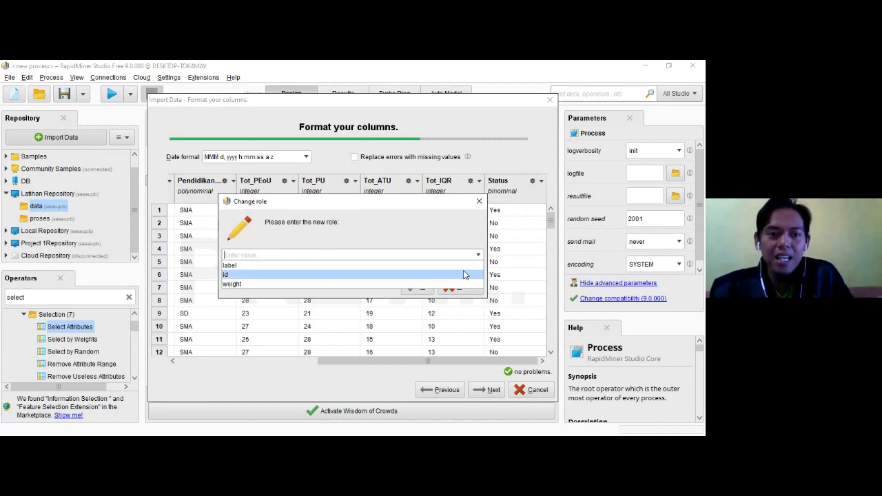
pyautogui.click(464, 267)
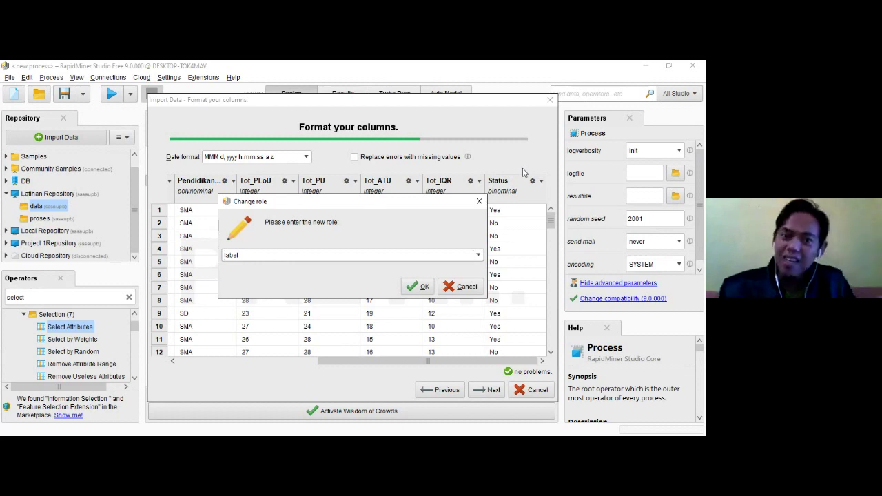
pyautogui.click(423, 288)
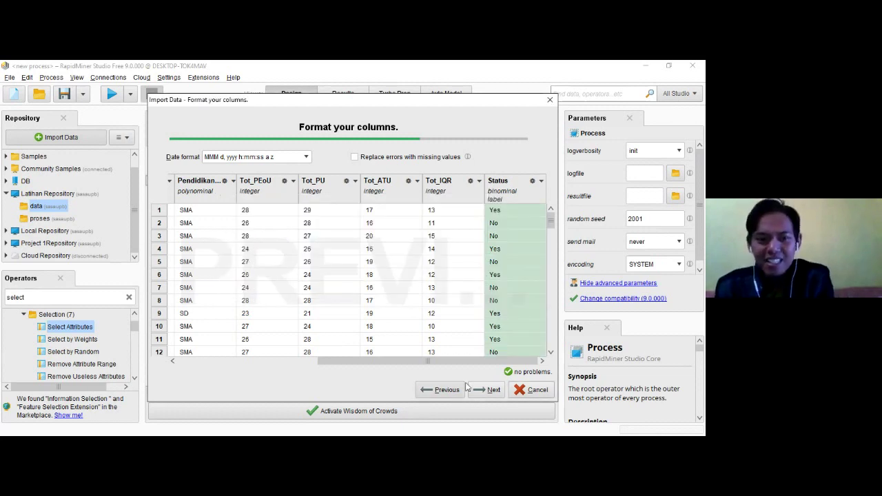
pyautogui.click(471, 389)
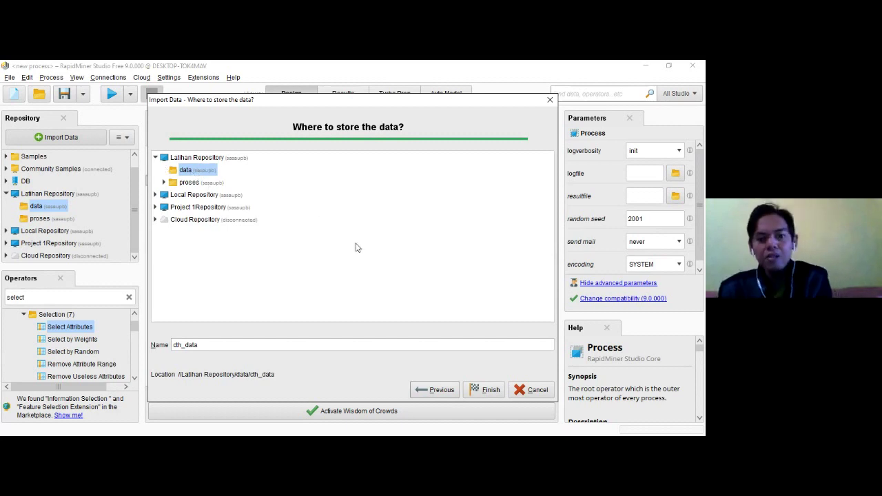
pyautogui.click(490, 391)
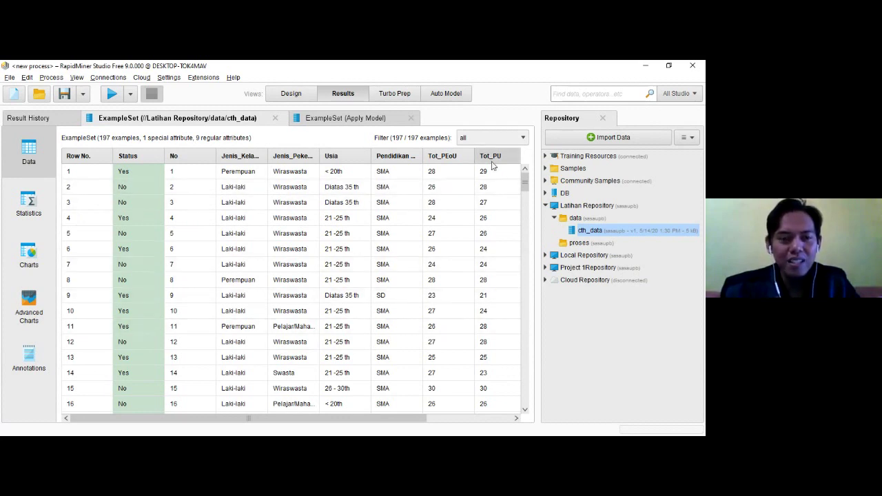
# - Review the imported cth_data set's attribute statistics and data table, including the summary of the Status column
pyautogui.click(28, 203)
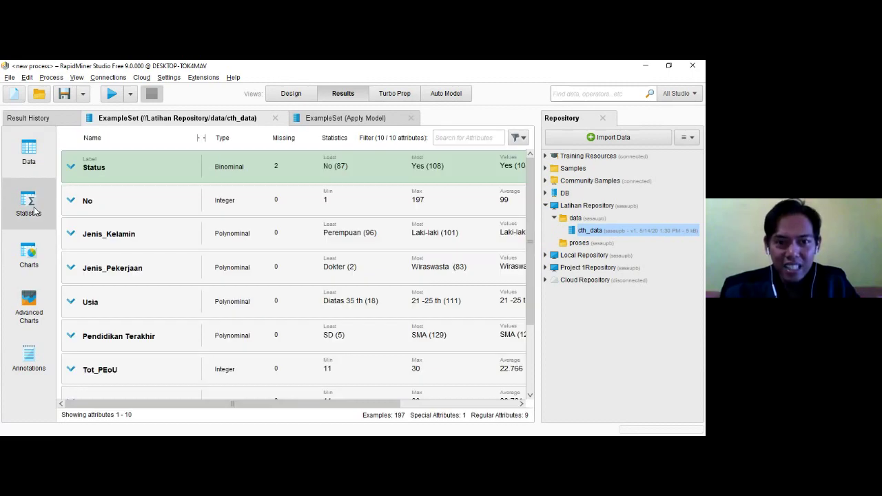
pyautogui.click(47, 165)
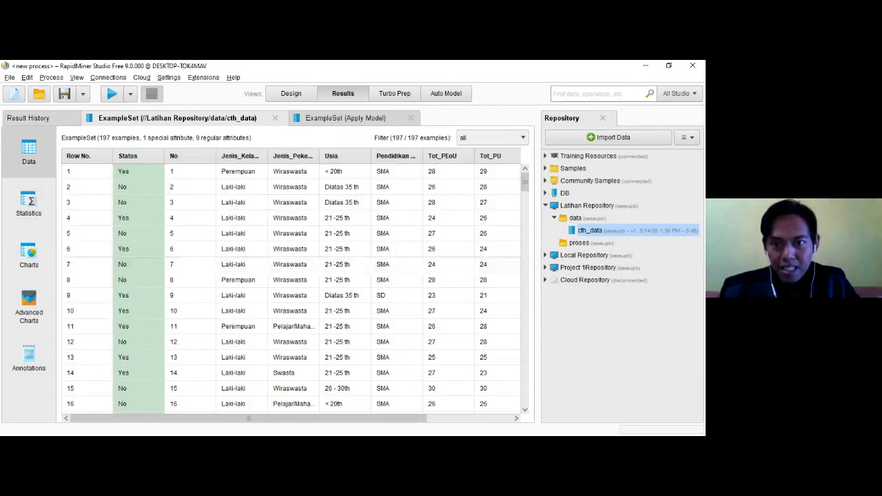
pyautogui.moveTo(248, 418); pyautogui.dragTo(301, 429)
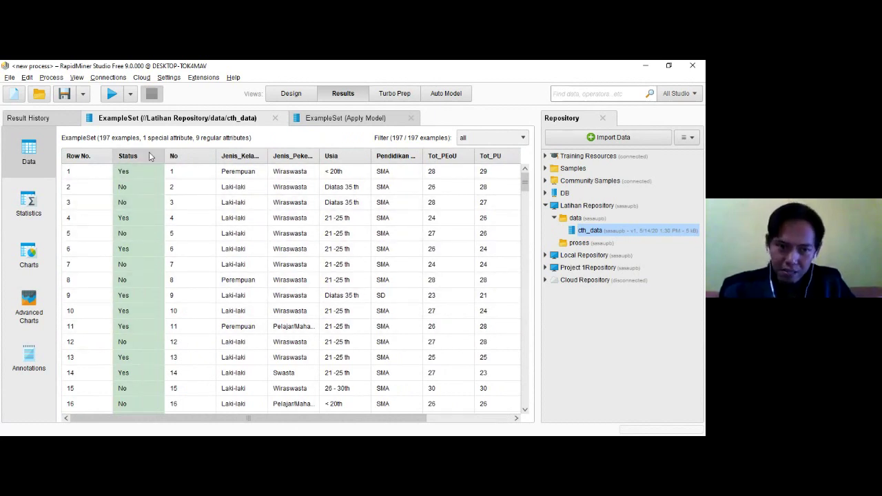
pyautogui.moveTo(150, 156)
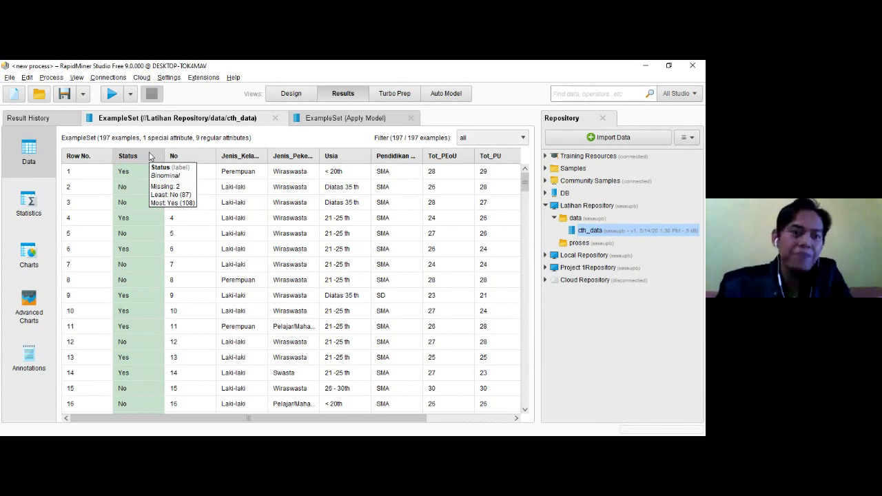
# - Examine the Status attribute's statistics and its full distribution chart, then collapse its details in the attribute overview
pyautogui.click(29, 202)
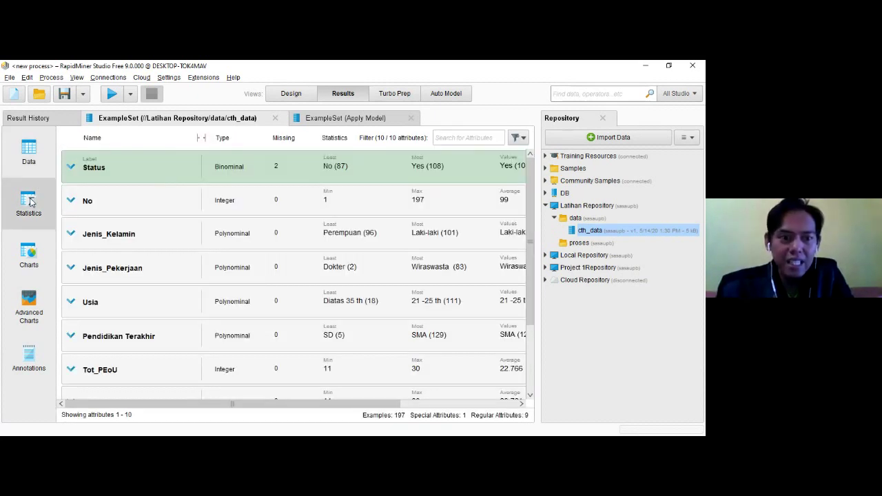
pyautogui.click(75, 169)
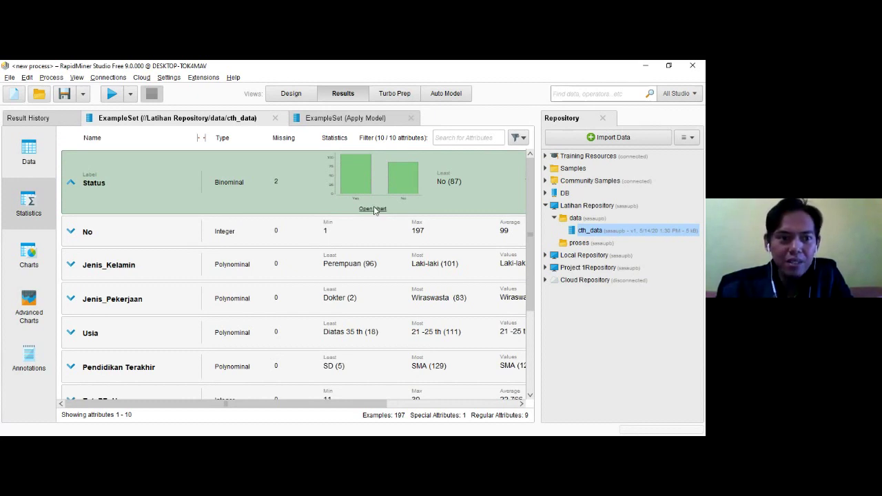
pyautogui.click(374, 209)
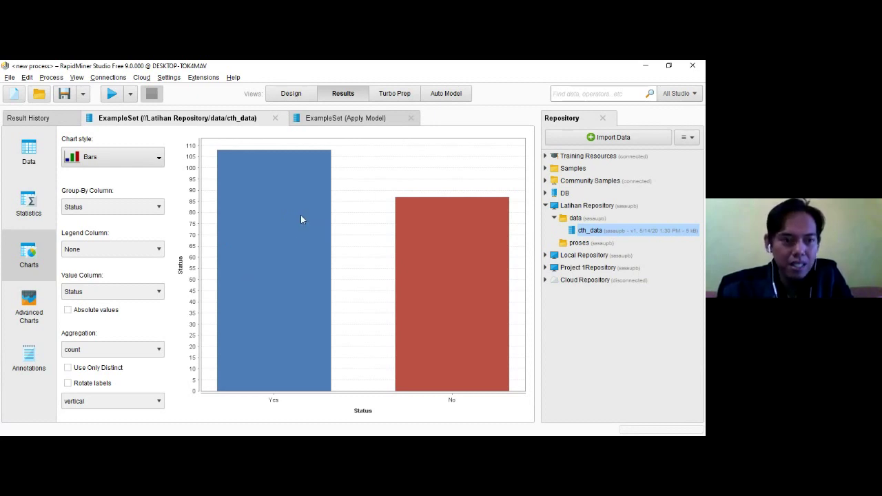
pyautogui.click(30, 202)
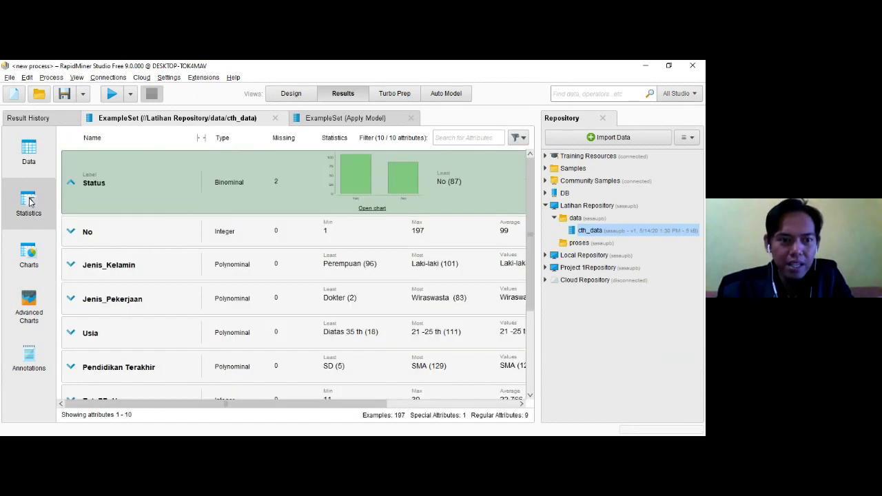
pyautogui.click(70, 183)
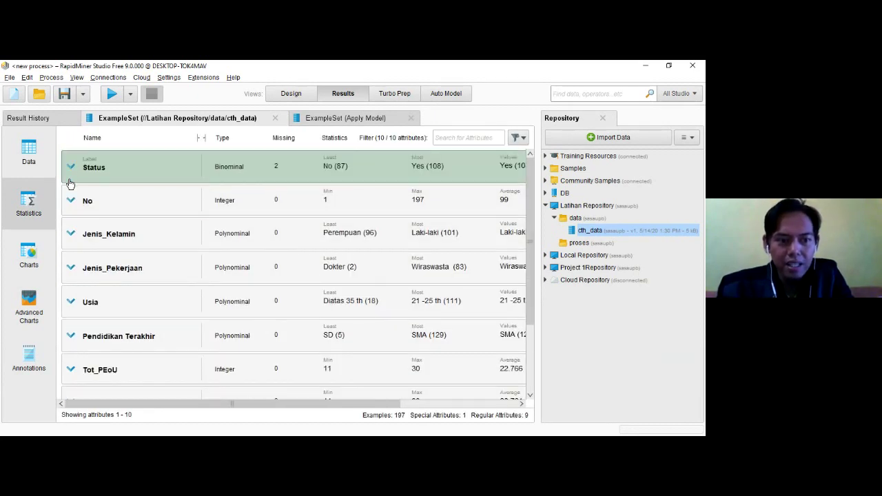
# - Examine the Jenis_Kelamin attribute's full distribution chart and return to the attribute statistics
pyautogui.click(71, 232)
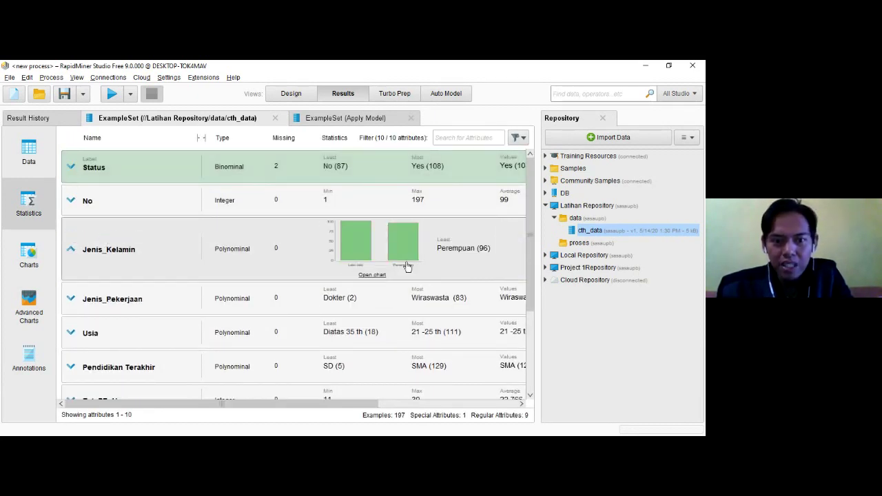
pyautogui.click(373, 275)
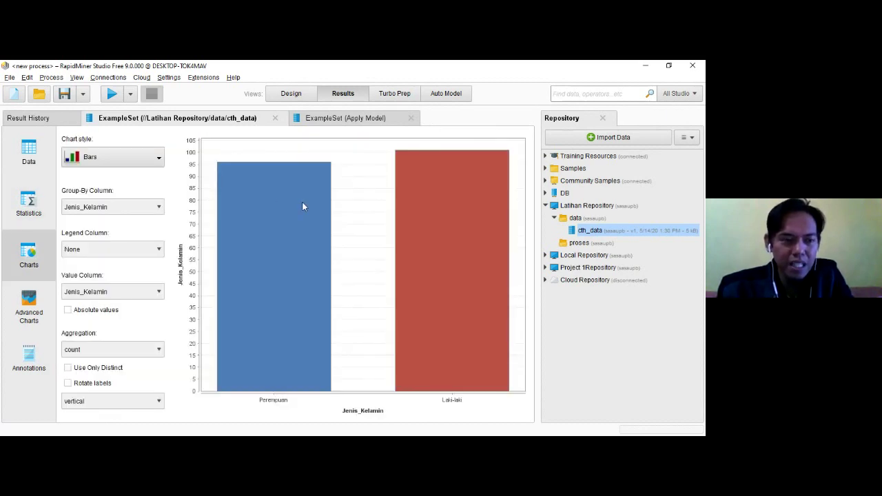
pyautogui.click(34, 204)
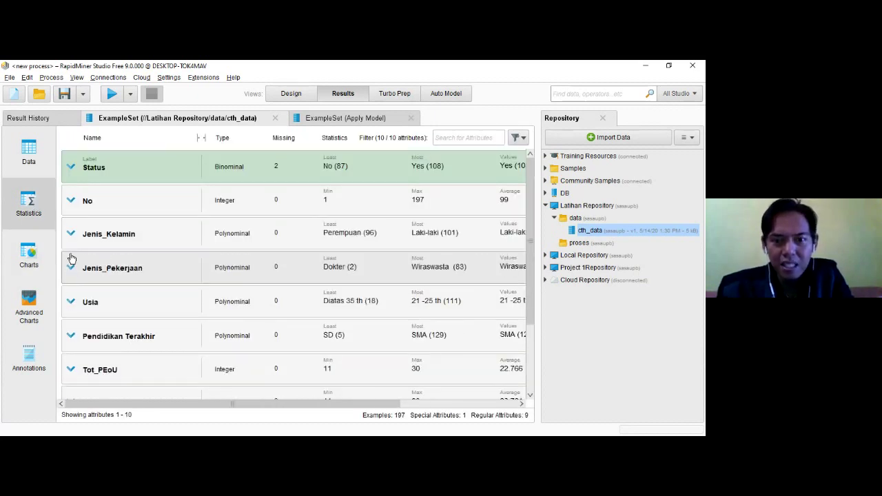
# - Examine the Jenis_Pekerjaan attribute's full distribution chart and look over the statistics of the remaining attributes
pyautogui.click(71, 268)
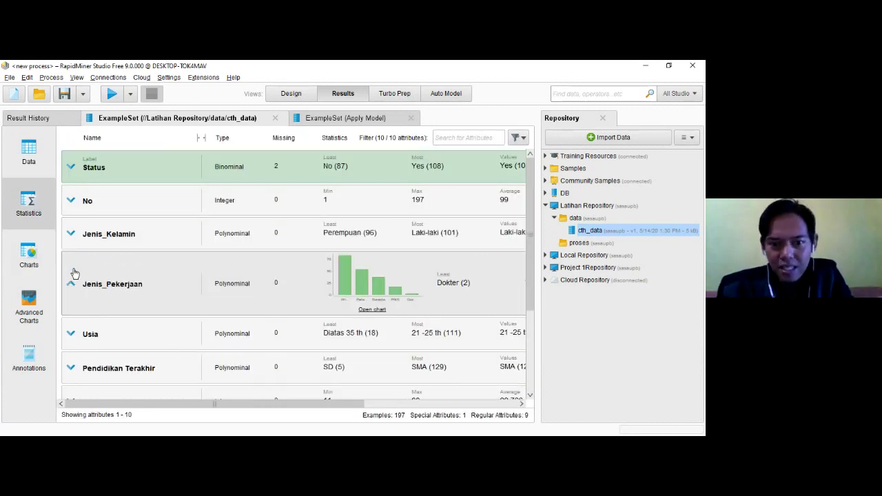
pyautogui.click(373, 309)
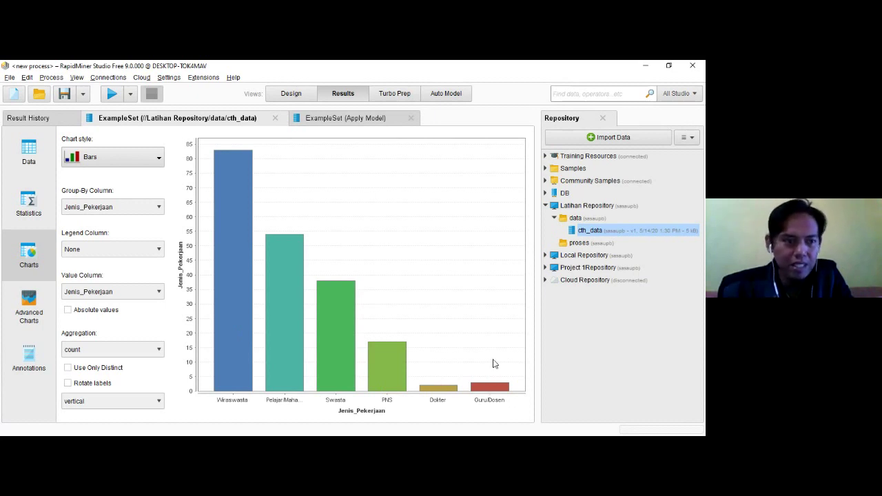
pyautogui.click(29, 205)
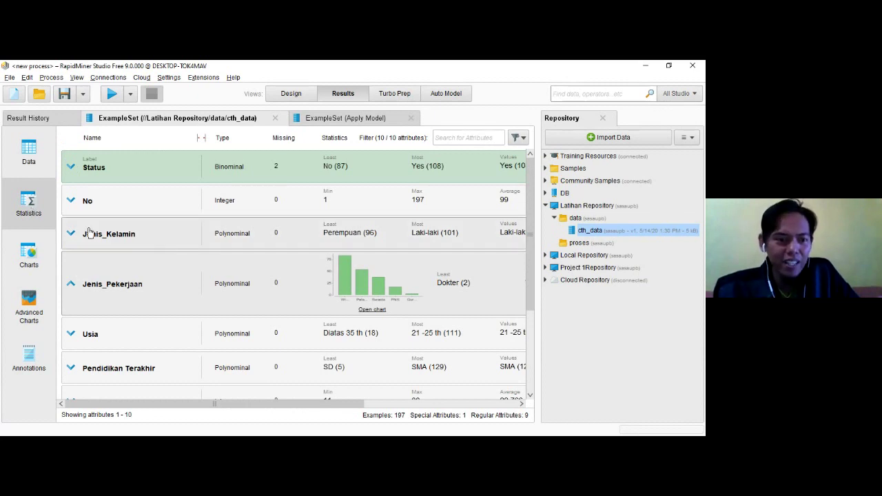
pyautogui.click(70, 287)
pyautogui.moveTo(529, 304); pyautogui.dragTo(533, 357)
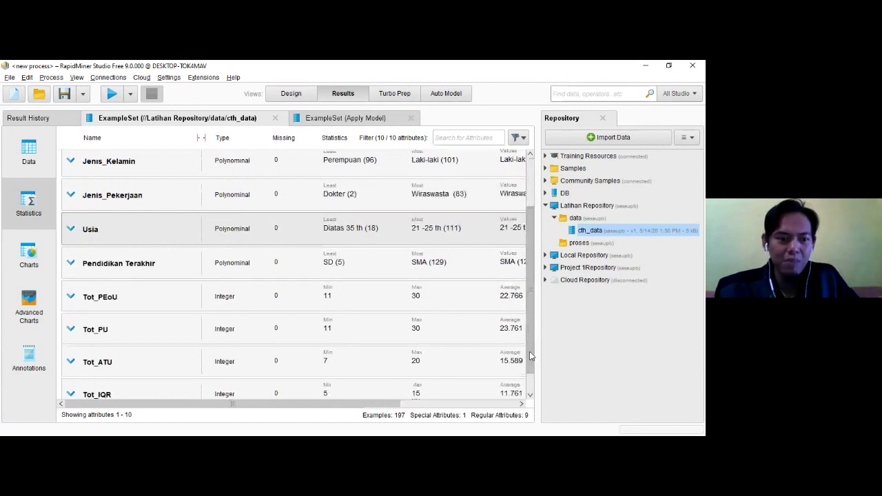
pyautogui.moveTo(532, 356); pyautogui.dragTo(532, 292)
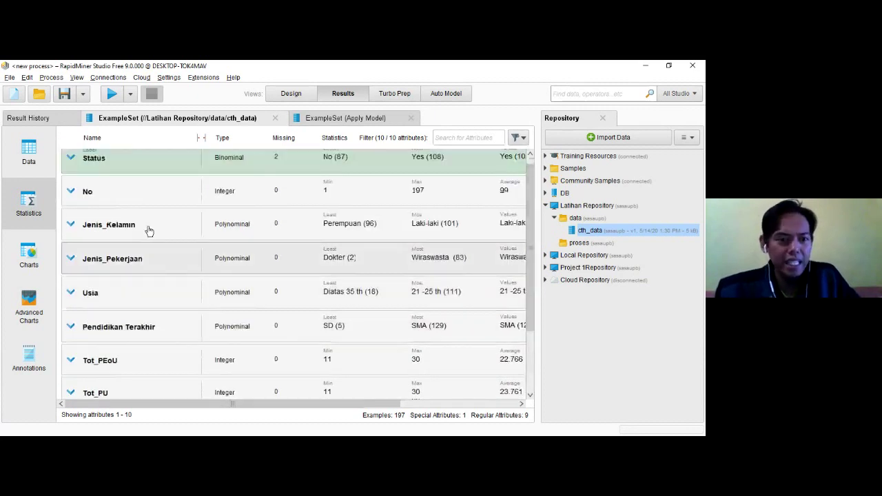
# - Group the cth_data bar chart by the Usia column
pyautogui.click(28, 256)
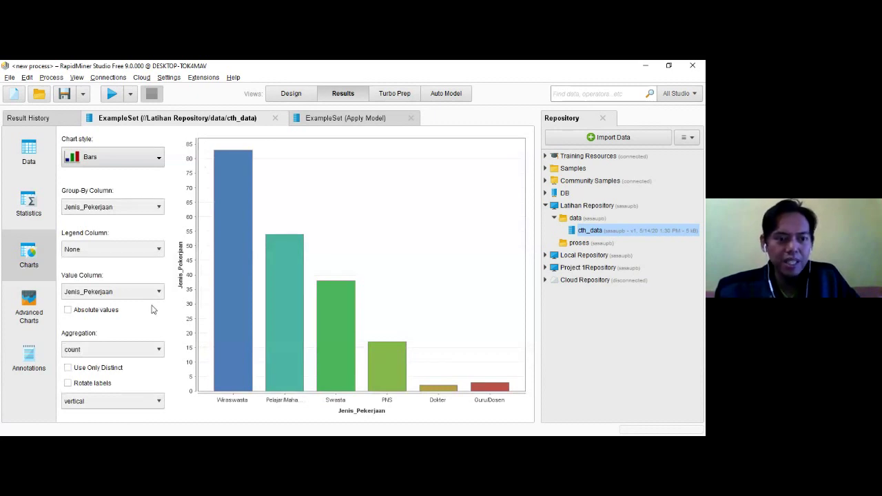
pyautogui.click(159, 291)
pyautogui.click(158, 291)
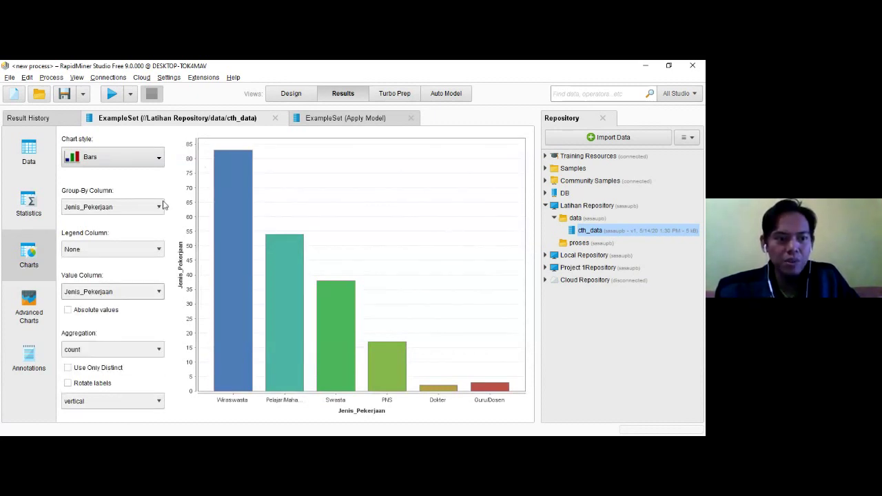
pyautogui.click(160, 207)
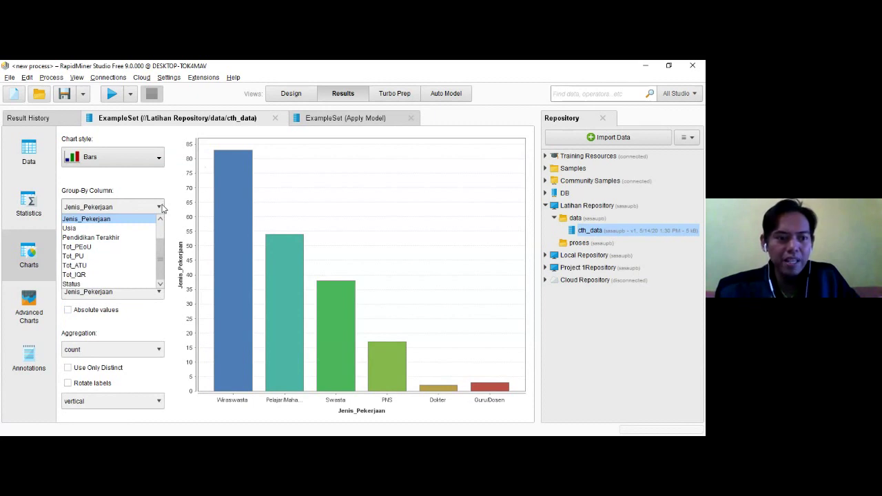
pyautogui.click(161, 207)
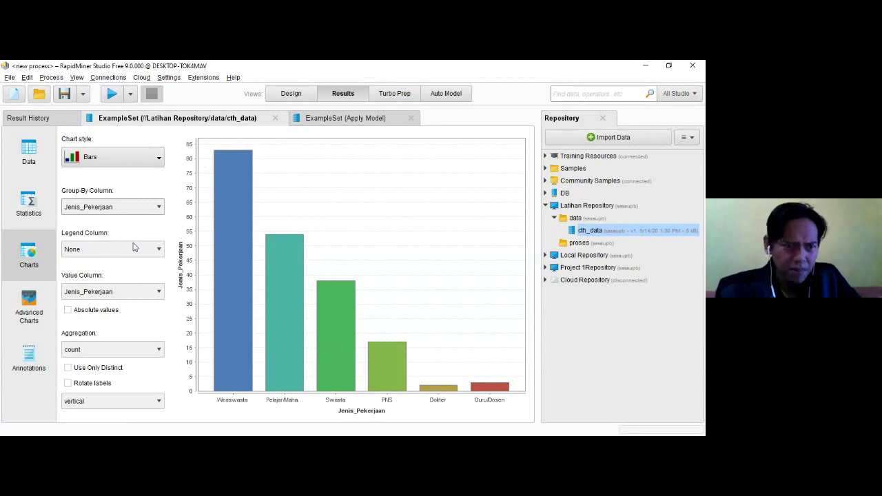
pyautogui.click(28, 204)
pyautogui.click(31, 258)
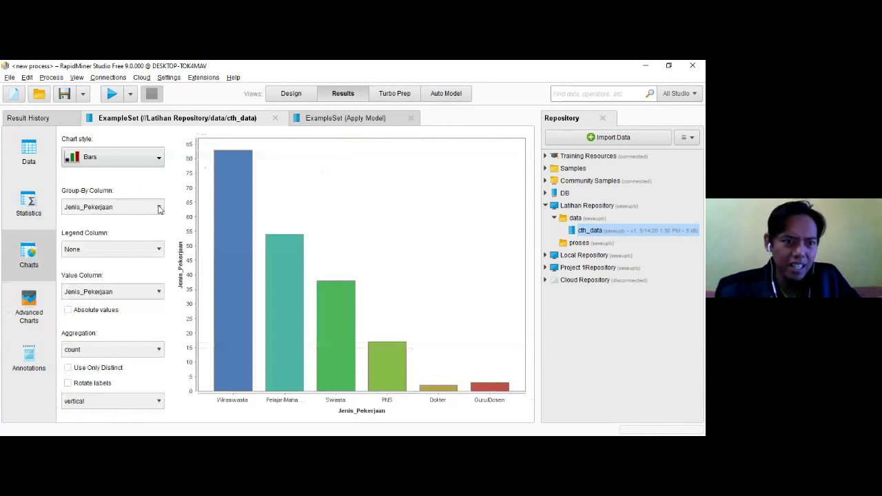
pyautogui.click(159, 208)
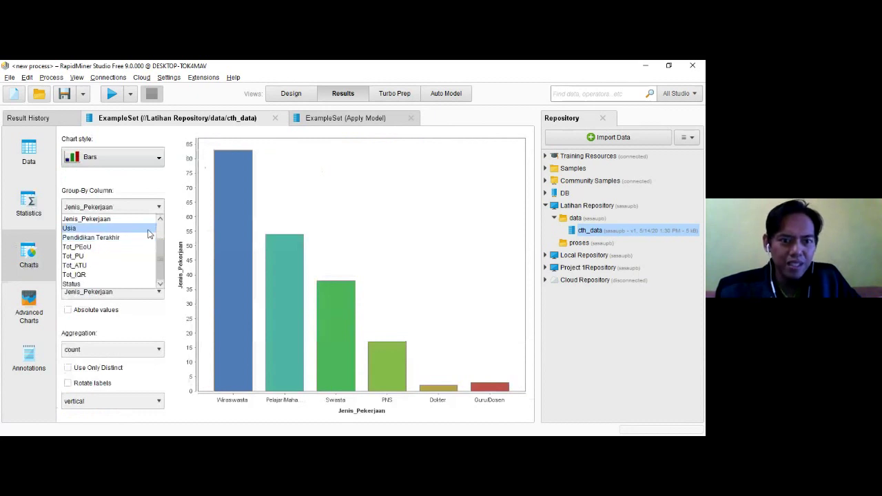
pyautogui.click(148, 229)
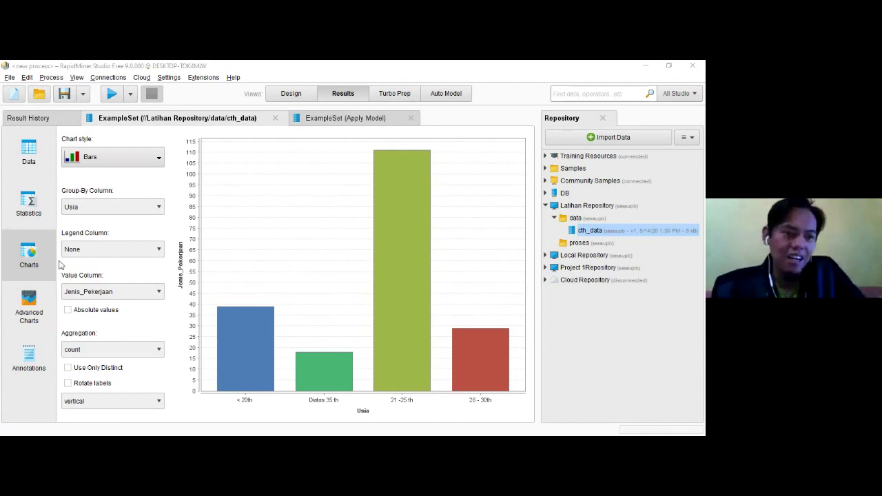
# - Look at the advanced chart settings for cth_data and add the dataset from Latihan Repository to the empty process
pyautogui.click(28, 311)
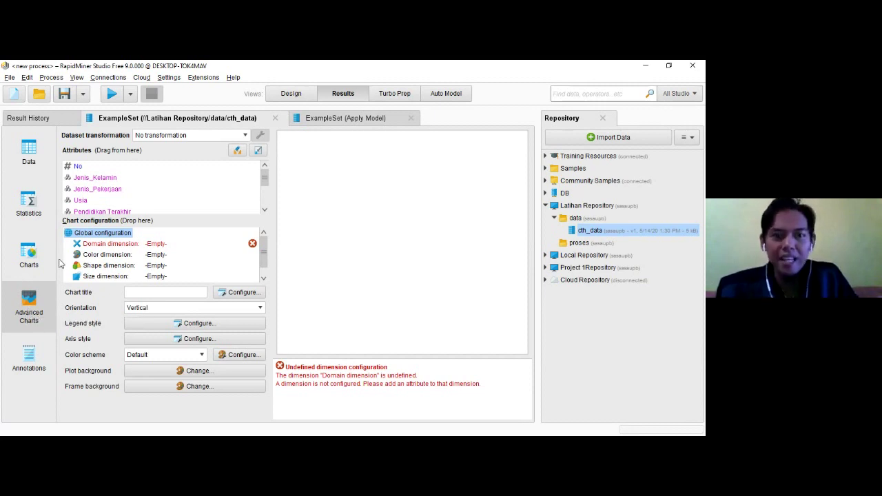
pyautogui.click(291, 95)
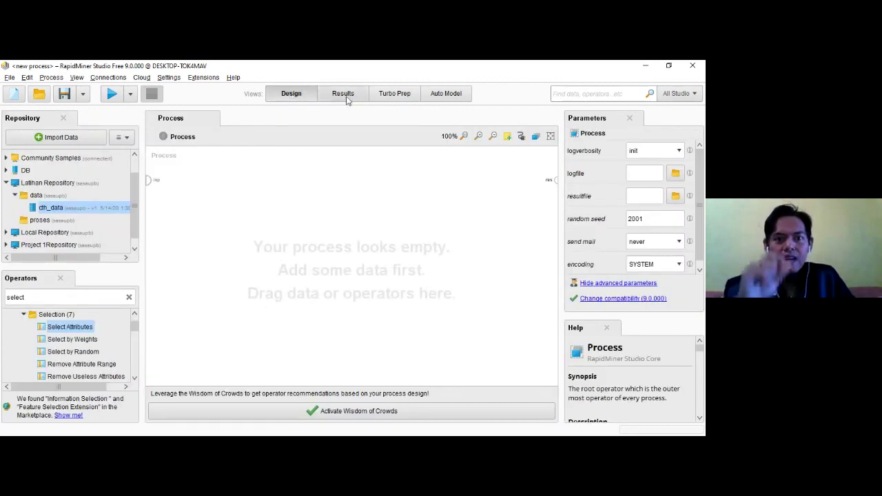
pyautogui.click(345, 95)
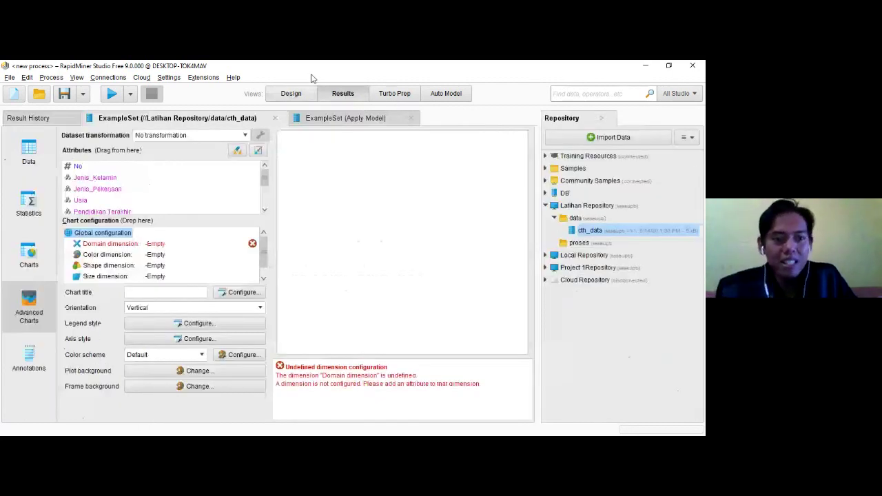
pyautogui.click(291, 93)
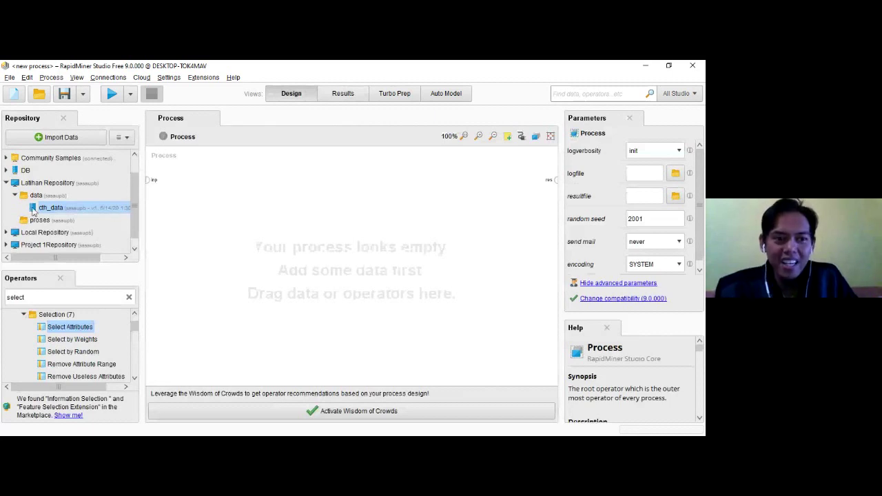
pyautogui.moveTo(33, 212); pyautogui.dragTo(204, 216)
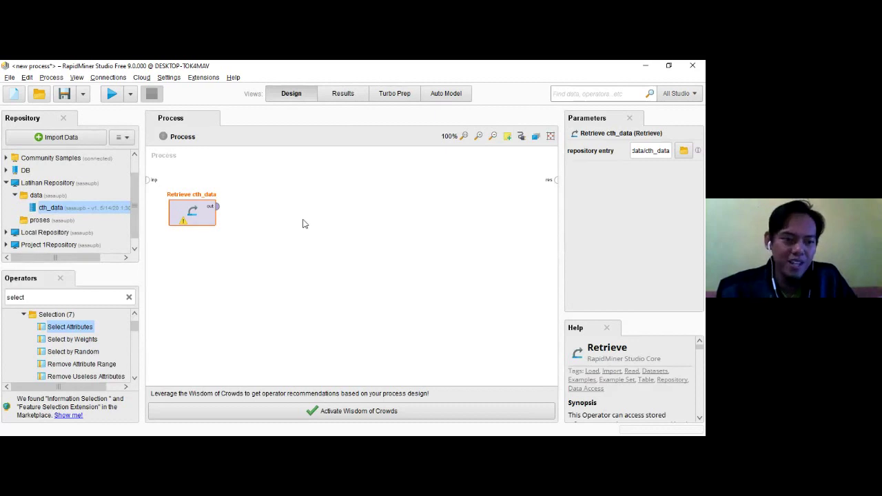
pyautogui.click(128, 297)
pyautogui.click(105, 297)
pyautogui.write('re')
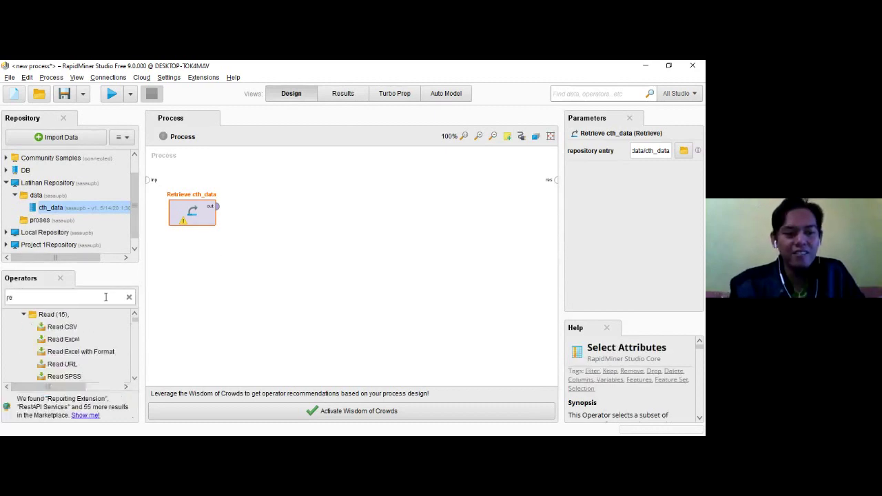
pyautogui.write('ltr')
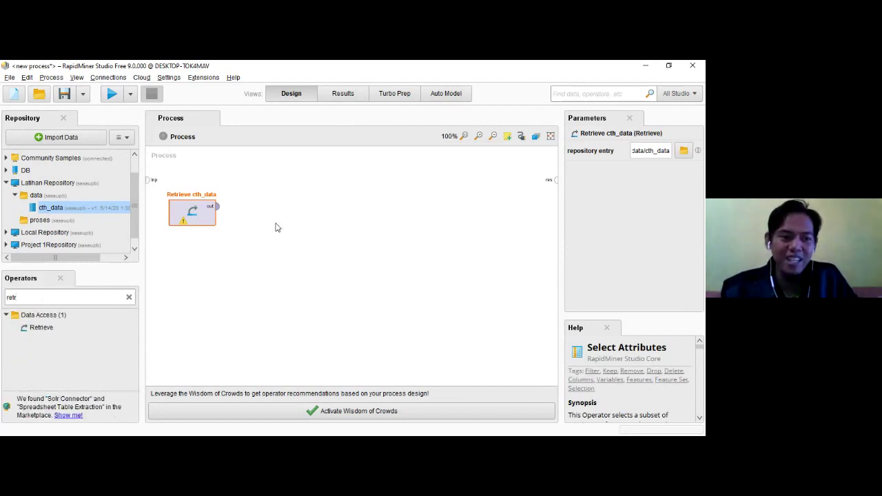
pyautogui.moveTo(38, 327); pyautogui.dragTo(186, 293)
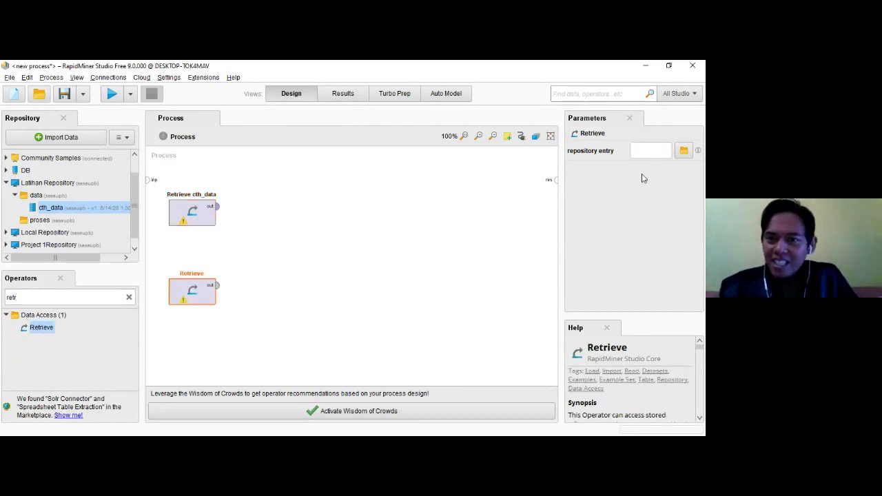
pyautogui.click(684, 151)
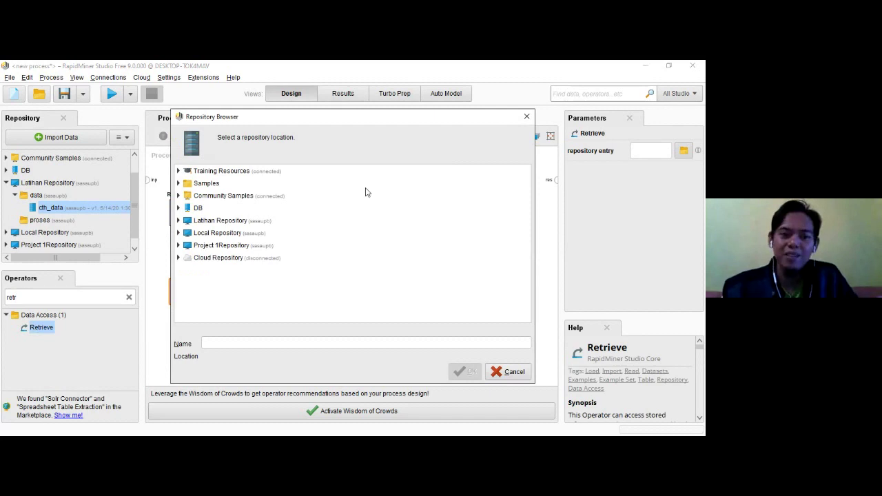
pyautogui.click(513, 373)
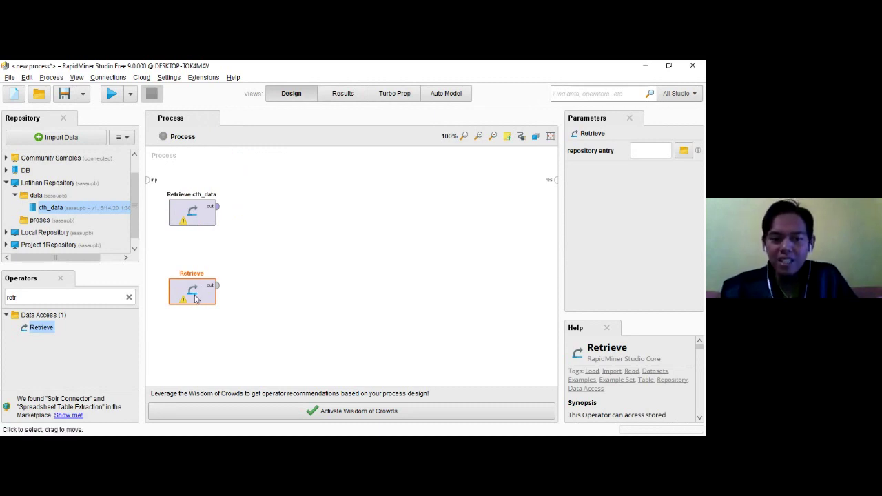
pyautogui.press('Delete')
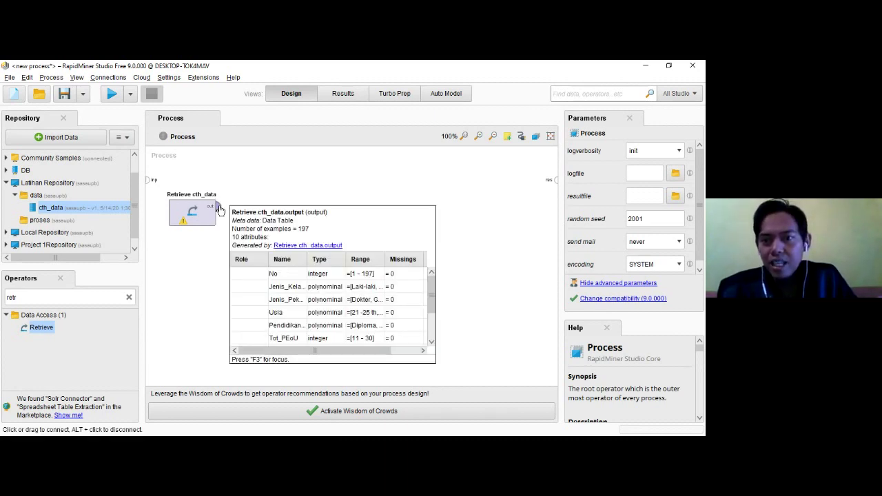
# - Connect the Retrieve cth_data output to the process result port and run the process
pyautogui.click(219, 210)
pyautogui.click(556, 181)
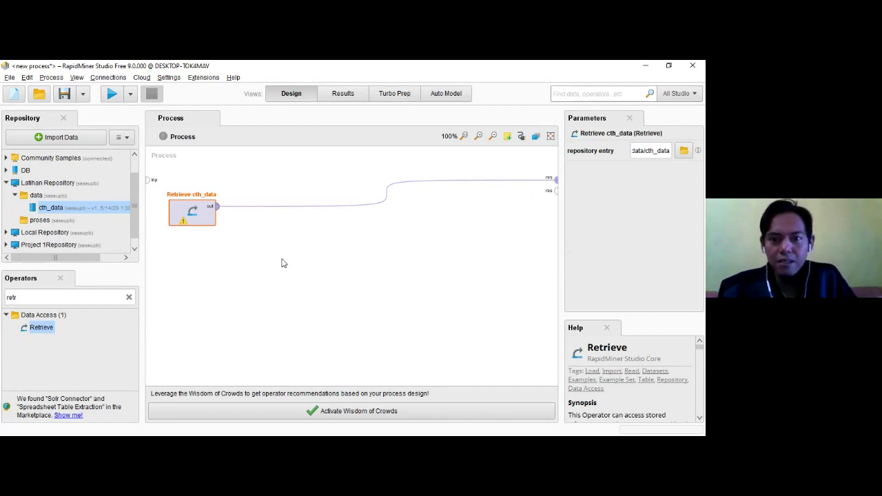
pyautogui.click(112, 96)
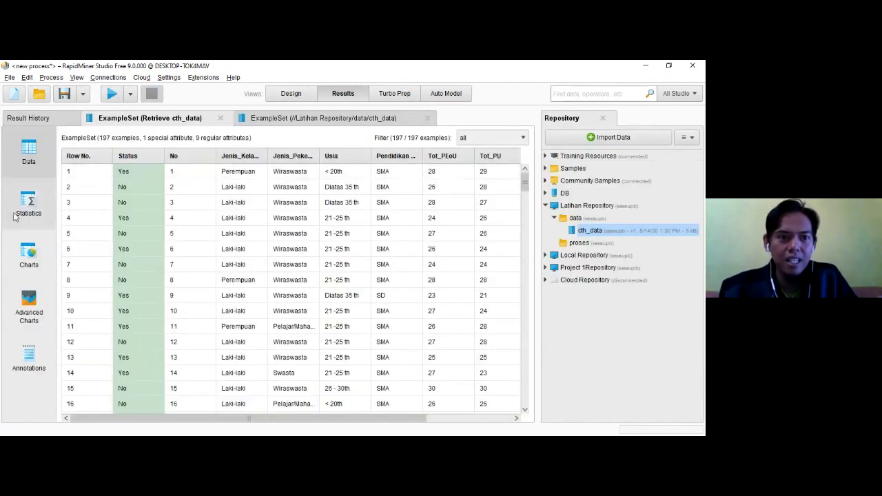
# - Examine the attribute statistics of the retrieved cth_data result, including the missing values
pyautogui.click(17, 215)
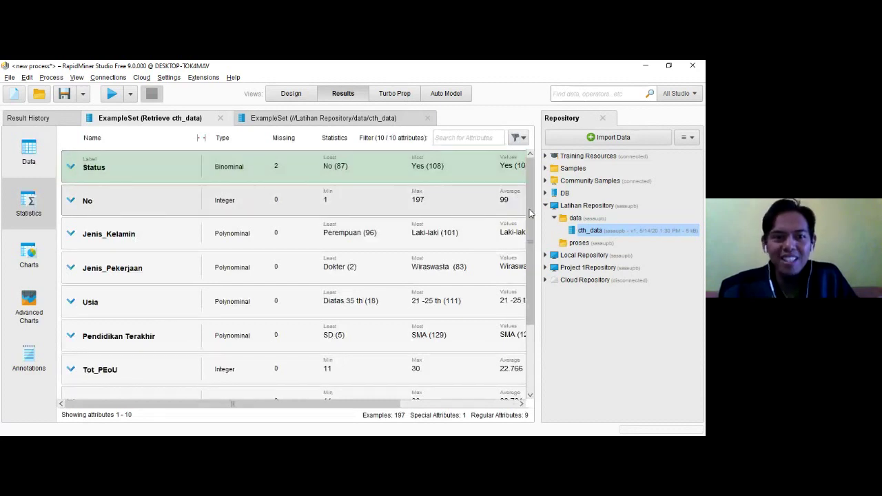
pyautogui.scroll(-3, 528, 220)
pyautogui.scroll(3, 528, 223)
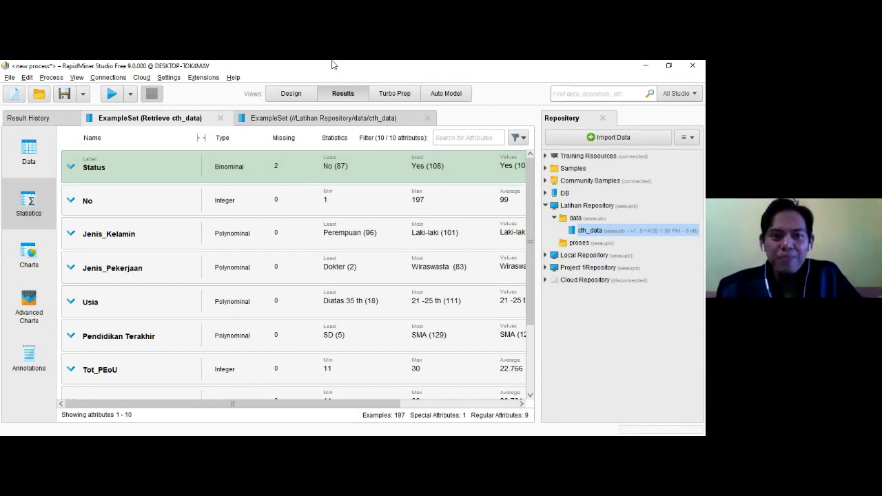
# - Open the cth_data dataset for editing from the repository in the design view and enlarge the data editor
pyautogui.click(291, 94)
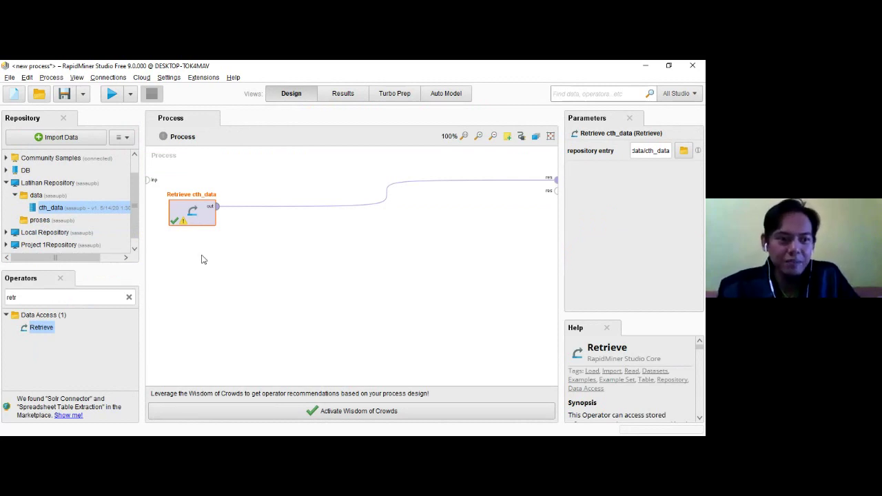
pyautogui.rightClick(53, 210)
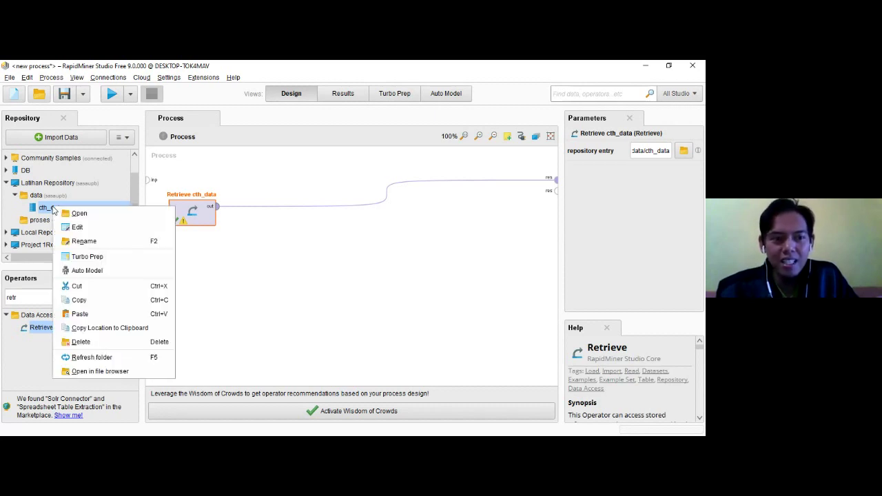
pyautogui.click(88, 229)
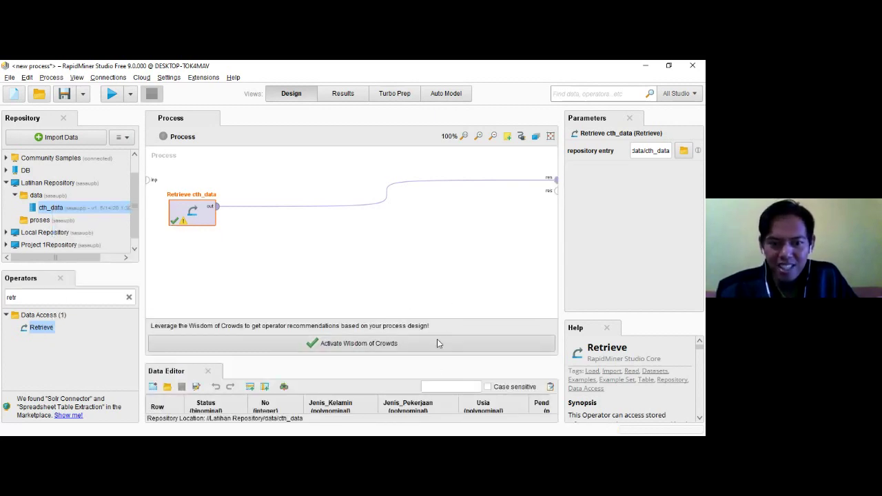
pyautogui.moveTo(435, 359); pyautogui.dragTo(435, 242)
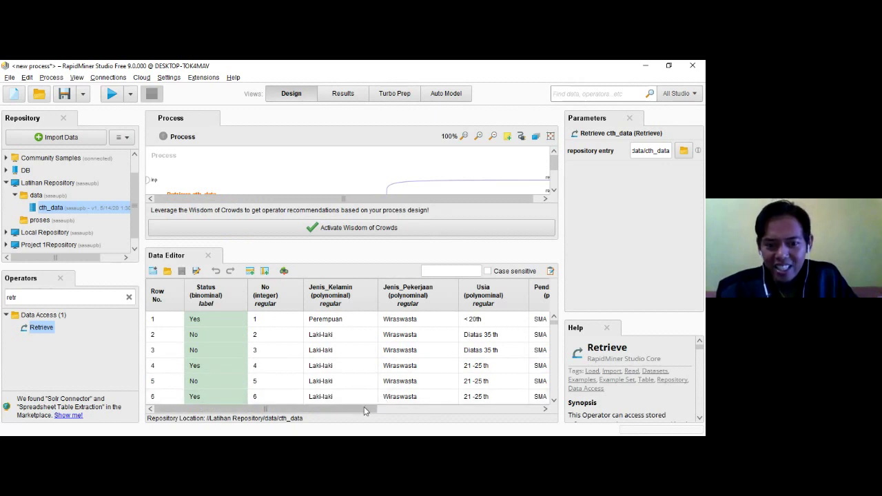
# - Look over the Jenis_Pekerjaan and Jenis_Kelamin values in the first rows of the data editor
pyautogui.click(391, 324)
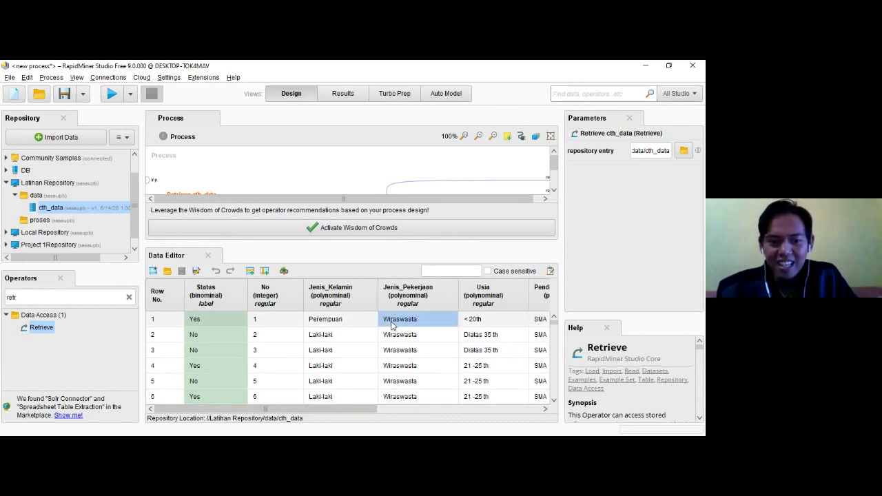
pyautogui.click(417, 350)
pyautogui.click(417, 366)
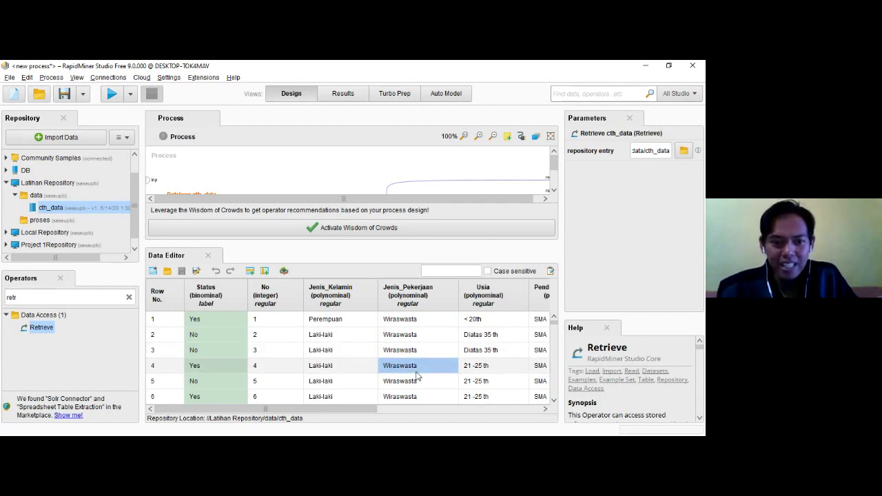
pyautogui.click(330, 351)
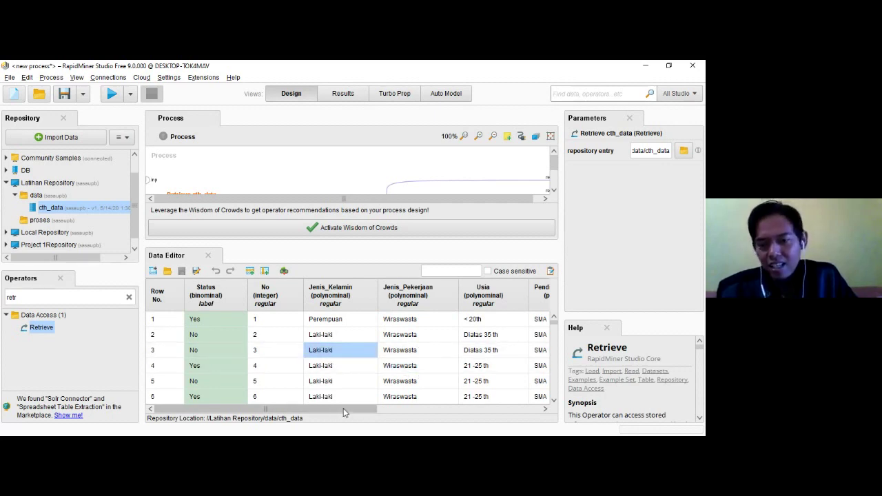
pyautogui.moveTo(344, 411)
pyautogui.mouseDown()
pyautogui.moveTo(459, 415)
pyautogui.moveTo(414, 419)
pyautogui.moveTo(528, 401)
pyautogui.moveTo(331, 409)
pyautogui.mouseUp()
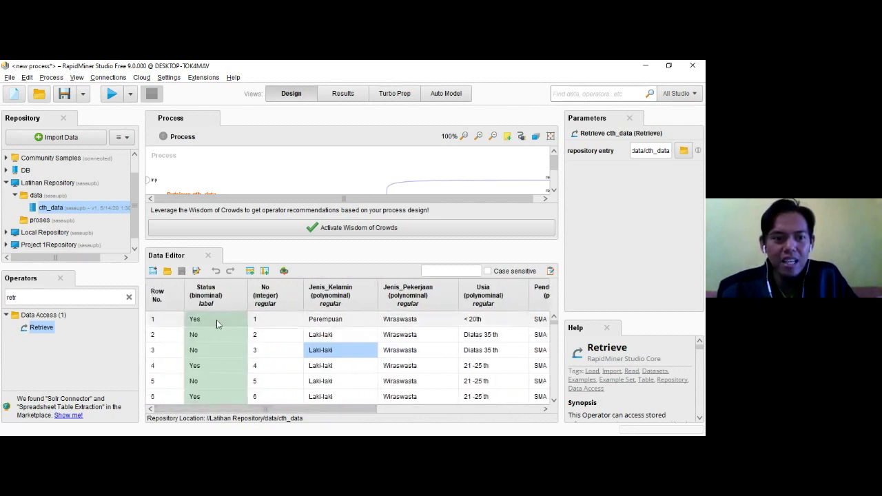
# - Sort the cth_data rows in the data editor by Status in ascending order
pyautogui.click(333, 99)
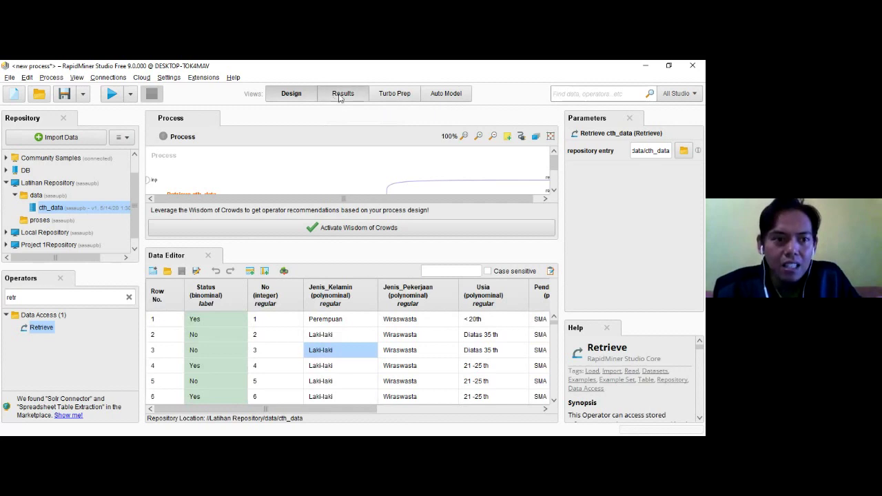
pyautogui.click(297, 94)
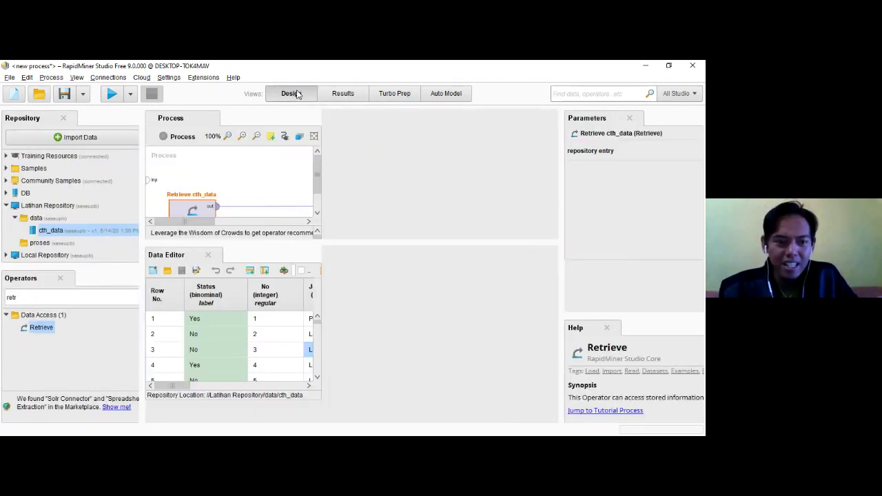
pyautogui.click(206, 294)
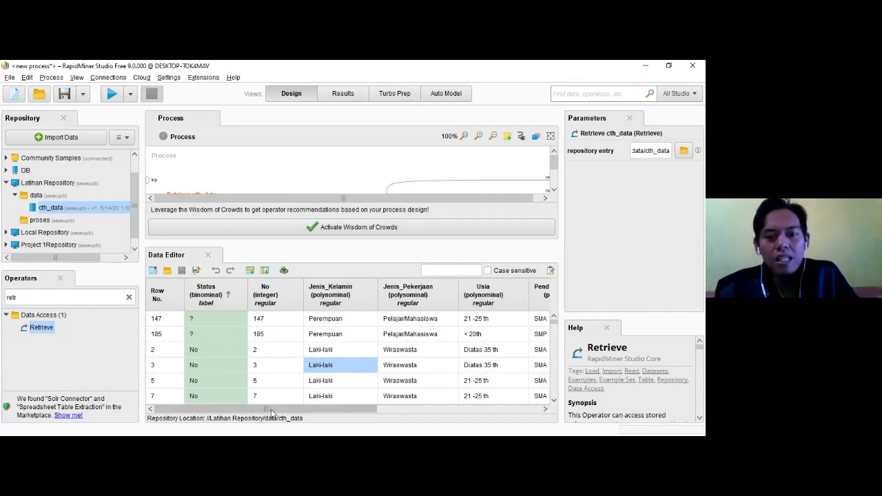
# - Inspect the attribute settings and available types of the Tot_IQR column and close them without applying changes
pyautogui.moveTo(272, 411); pyautogui.dragTo(455, 411)
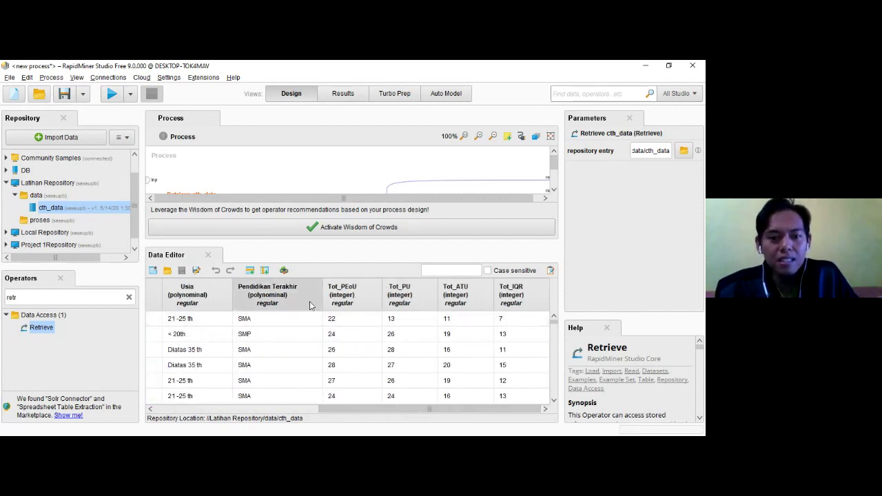
pyautogui.rightClick(515, 301)
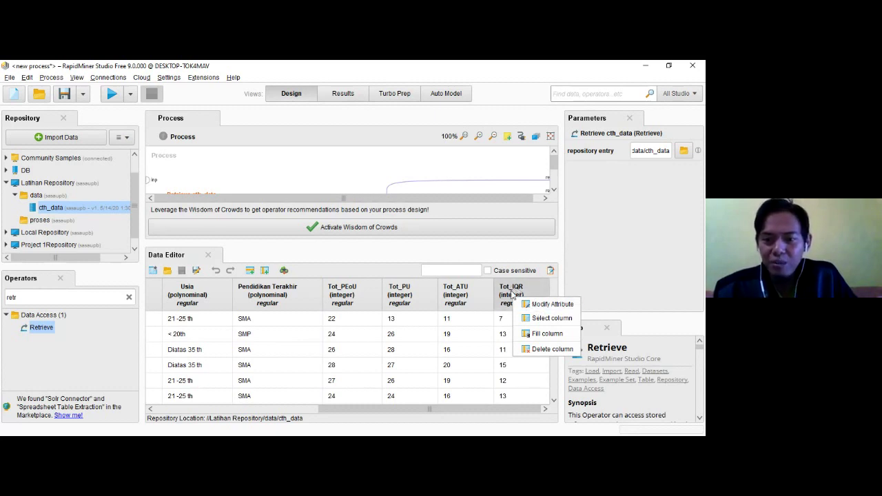
pyautogui.click(554, 305)
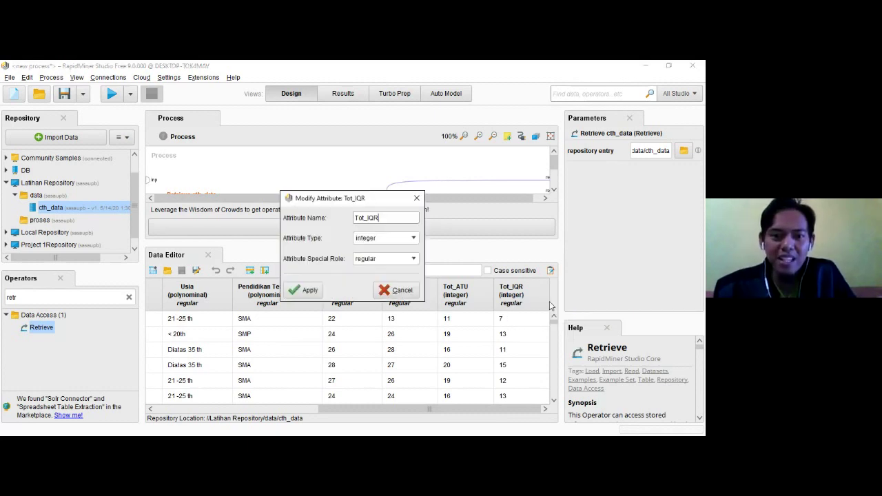
pyautogui.click(414, 239)
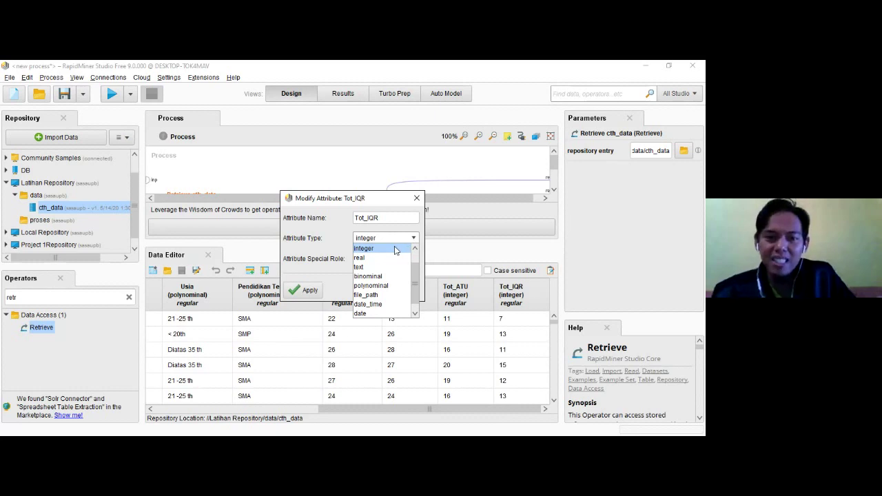
pyautogui.click(395, 250)
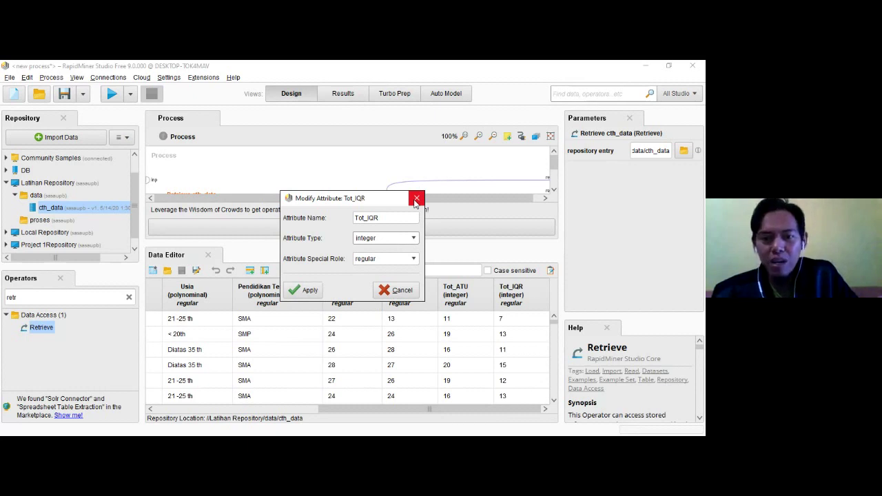
pyautogui.click(416, 200)
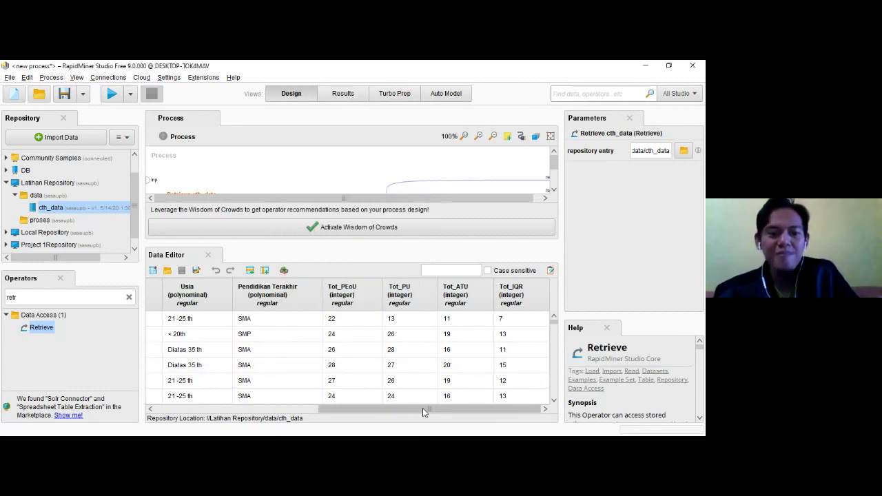
# - Inspect the special role options of the Status column, leave them unapplied, and close the data editor
pyautogui.moveTo(423, 408); pyautogui.dragTo(256, 408)
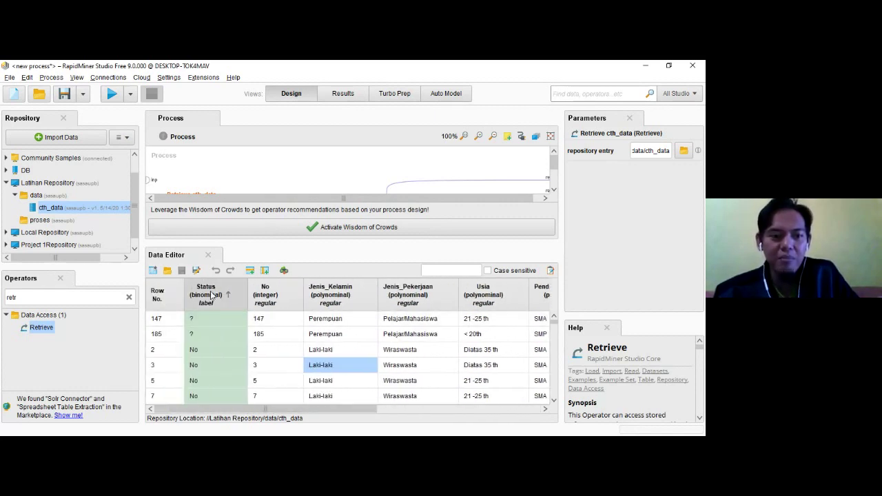
pyautogui.rightClick(219, 298)
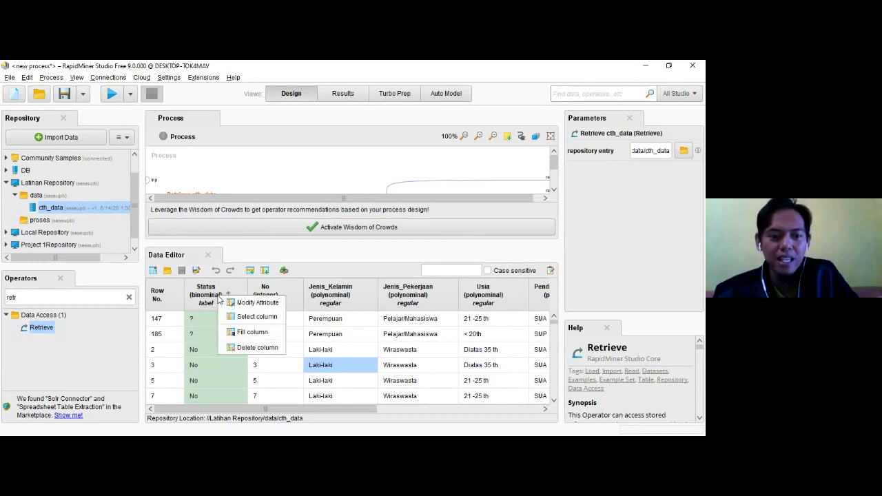
pyautogui.click(245, 305)
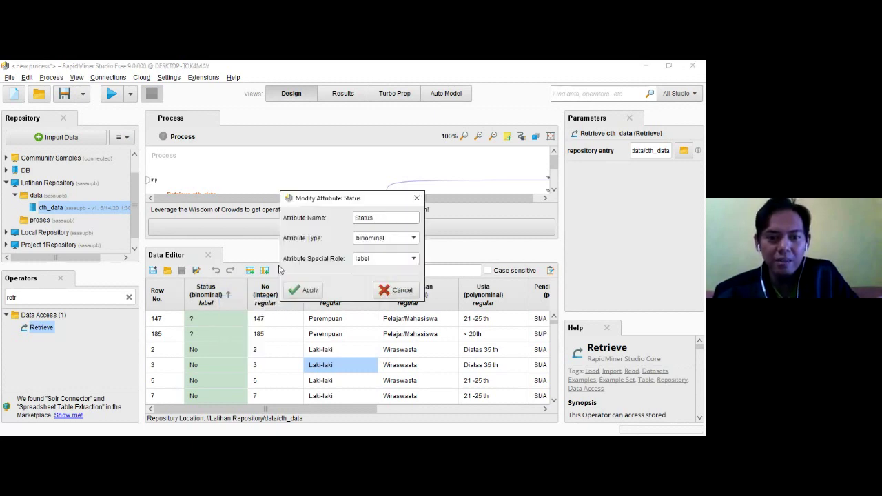
pyautogui.click(414, 260)
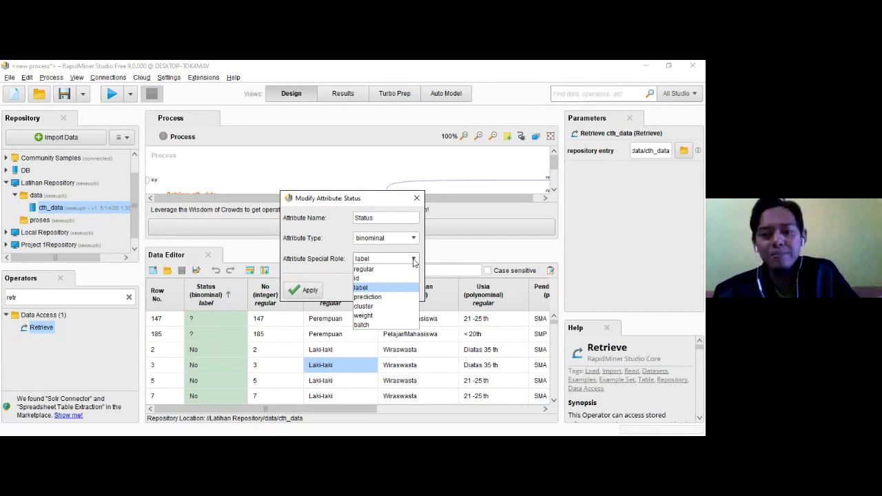
pyautogui.click(414, 260)
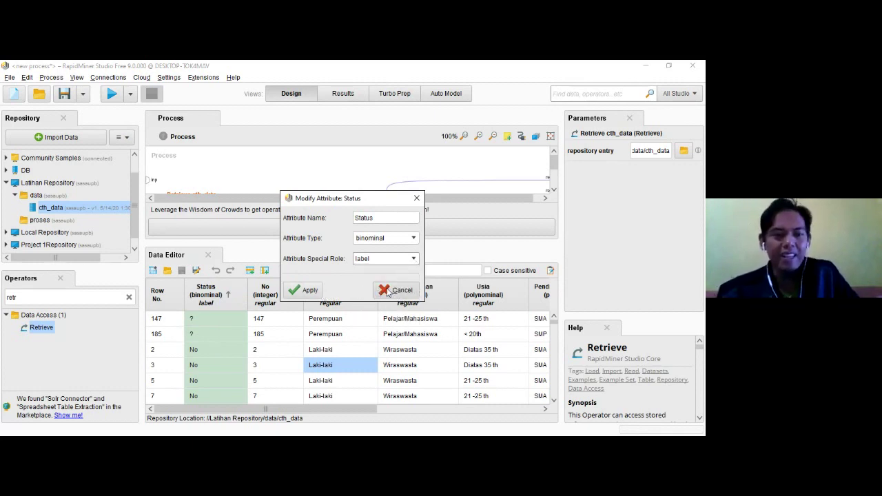
pyautogui.click(388, 292)
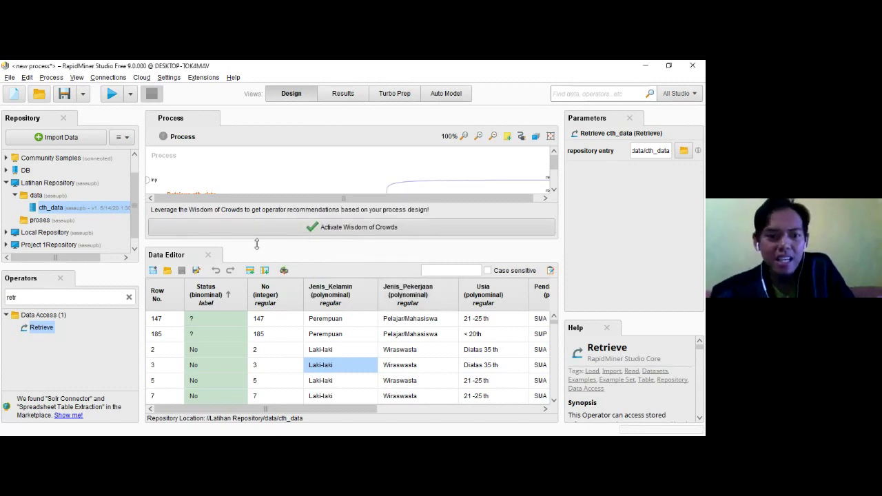
pyautogui.click(209, 255)
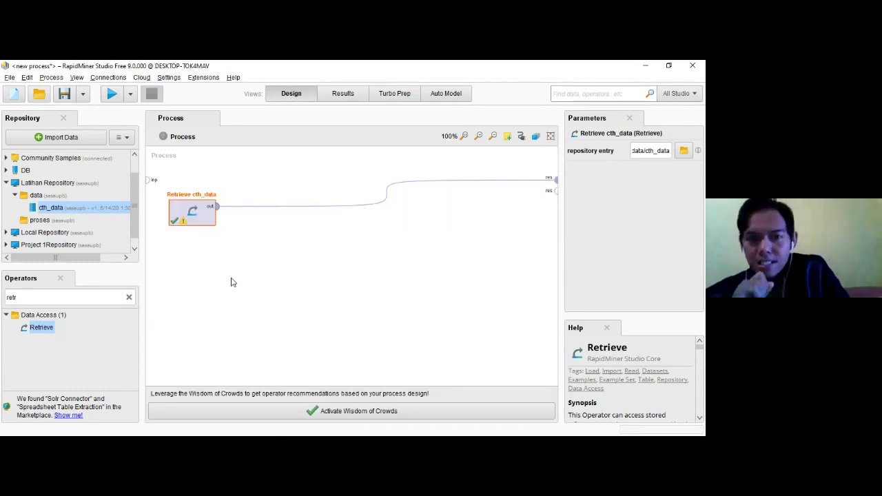
pyautogui.click(232, 282)
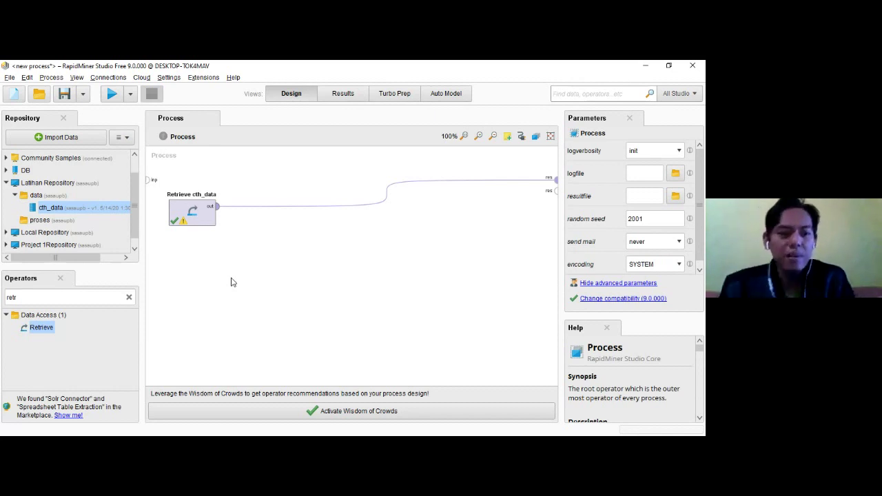
# - Search the operators for "filter" and add a Filter Examples operator to the process below the retrieved data
pyautogui.click(129, 298)
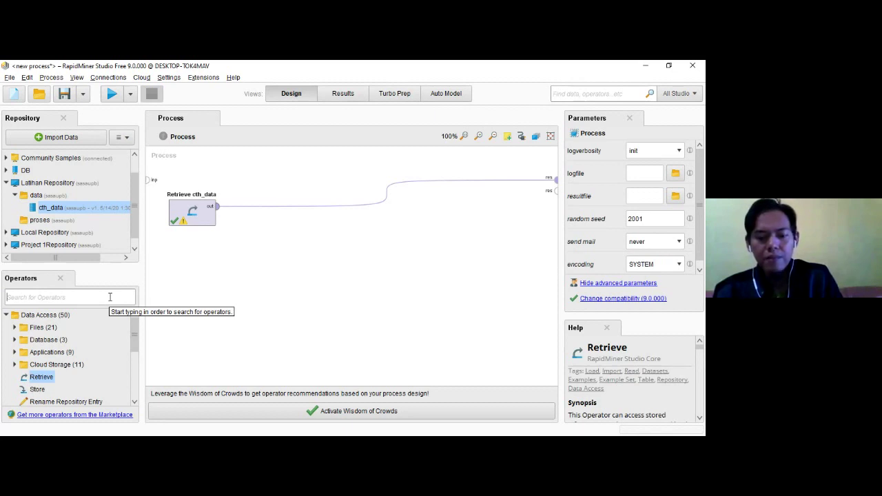
pyautogui.write('filte')
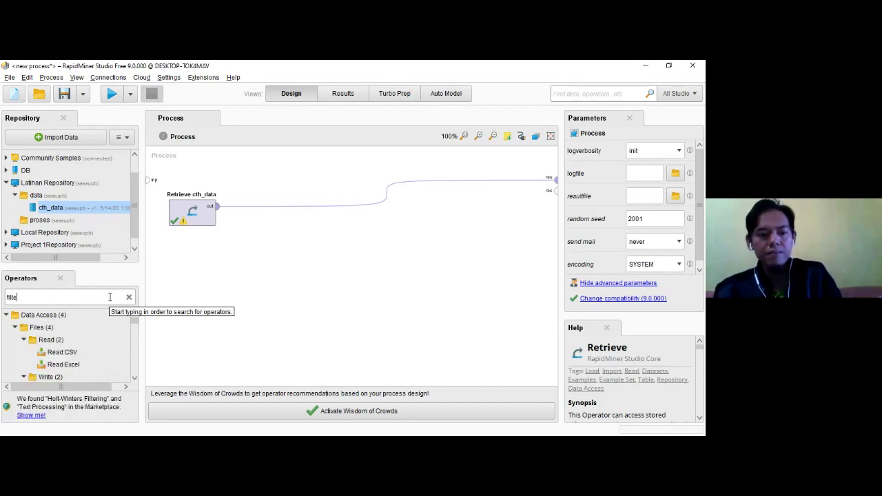
pyautogui.write('r')
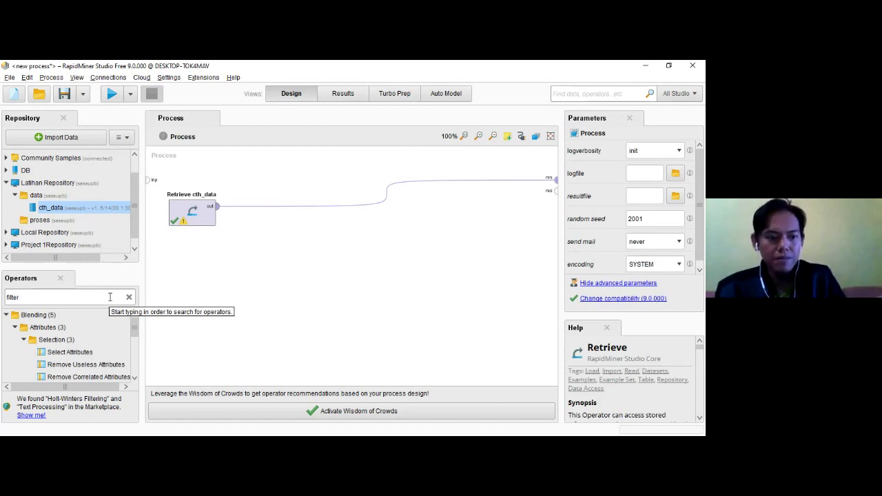
pyautogui.moveTo(136, 334); pyautogui.dragTo(137, 349)
pyautogui.moveTo(75, 355); pyautogui.dragTo(291, 255)
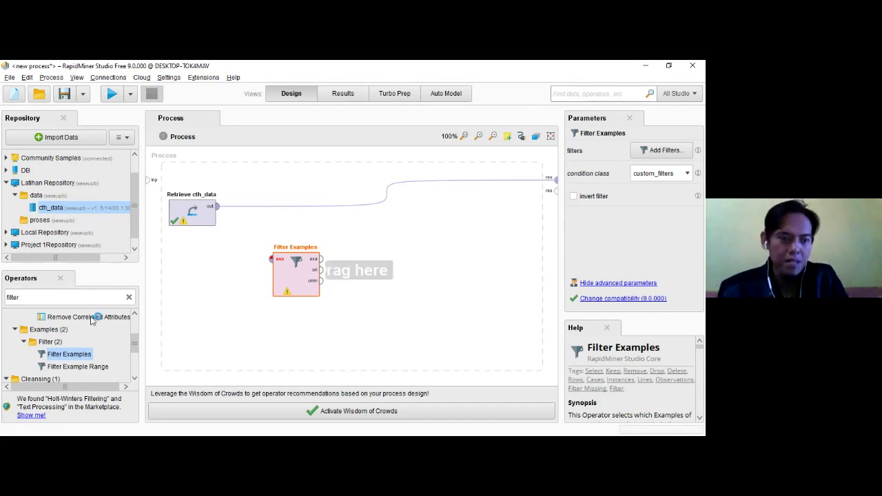
# - Search the operators for "select" and add a Select Attributes operator to the process
pyautogui.click(128, 297)
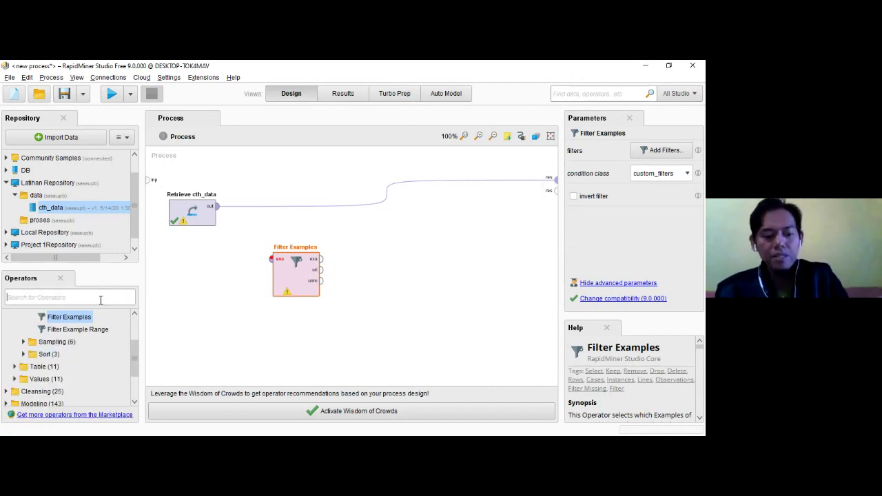
pyautogui.write('se')
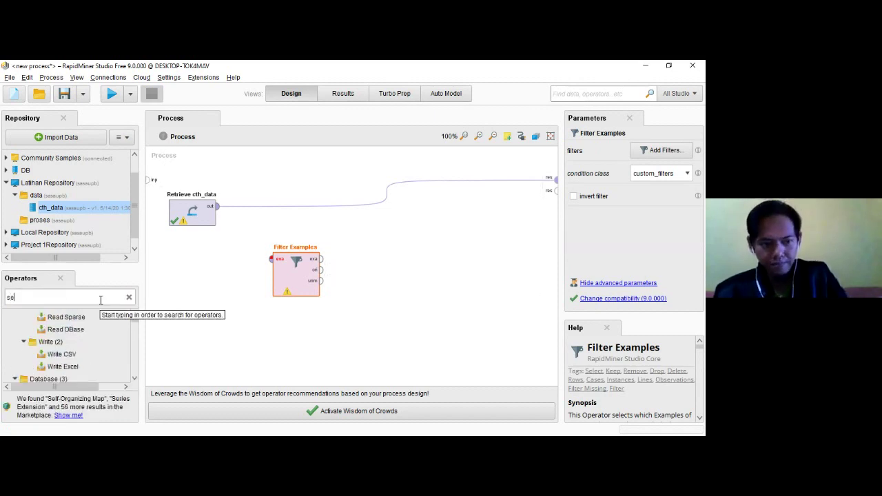
pyautogui.write('lect')
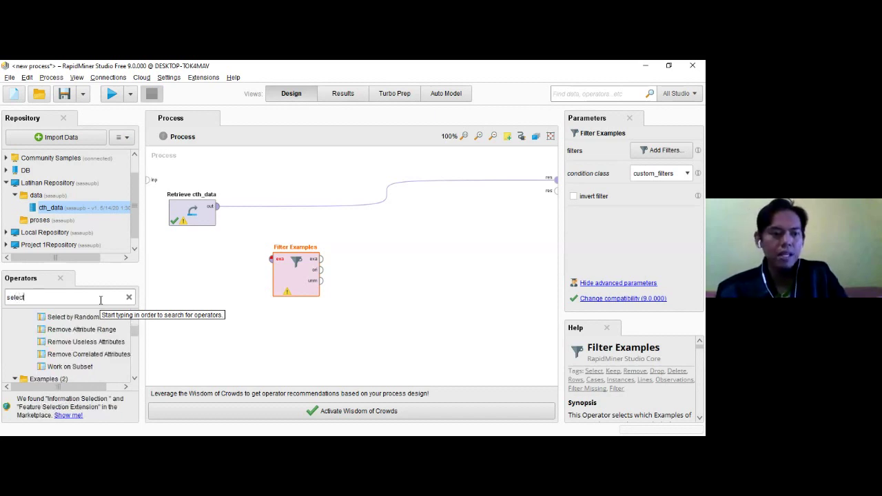
pyautogui.moveTo(133, 331); pyautogui.dragTo(134, 319)
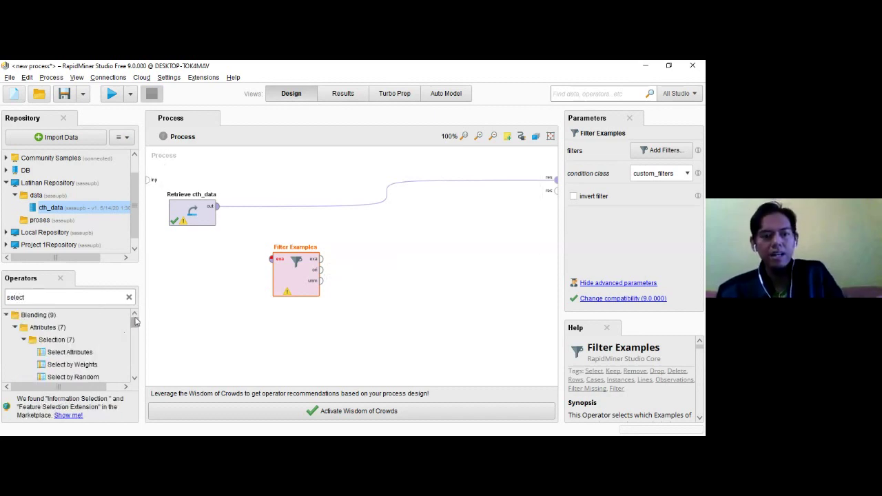
pyautogui.moveTo(69, 352); pyautogui.dragTo(242, 336)
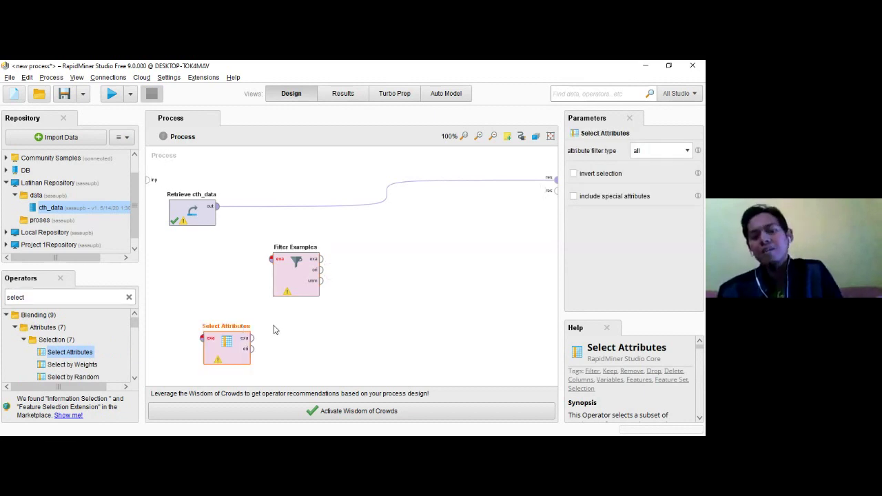
# - Search the operators for "rename" and add a Rename operator to the process
pyautogui.click(129, 297)
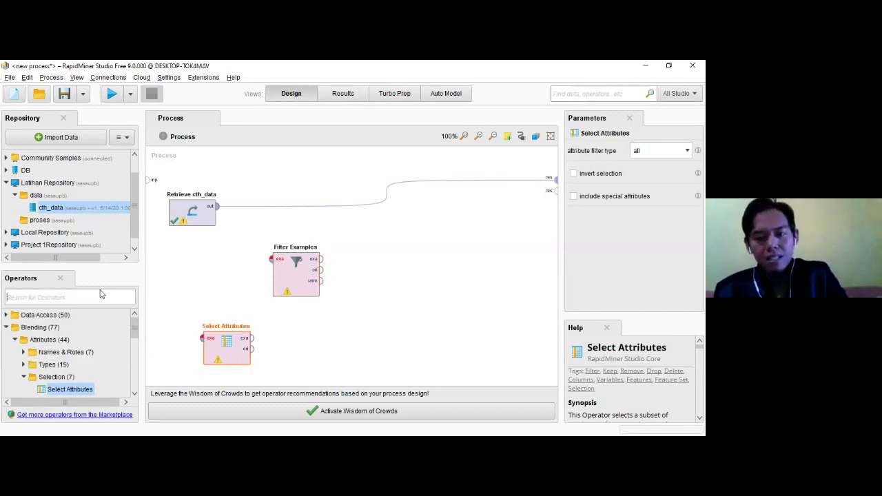
pyautogui.write('rename')
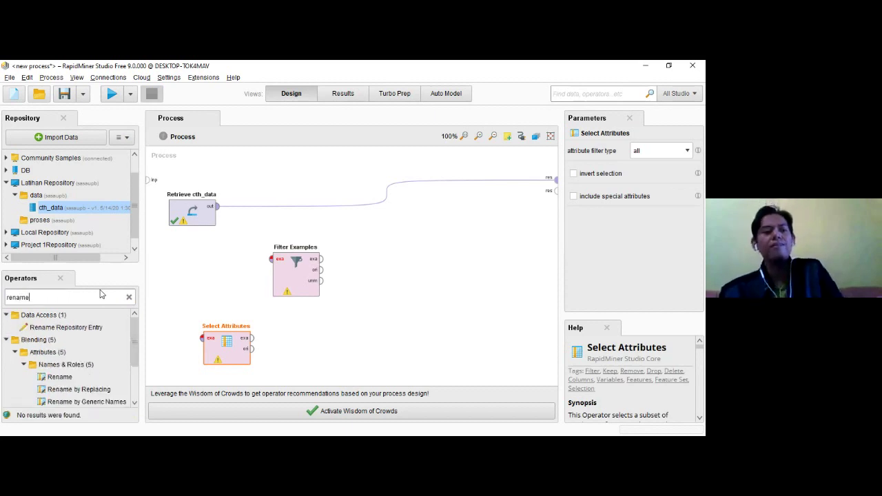
pyautogui.moveTo(59, 377); pyautogui.dragTo(328, 328)
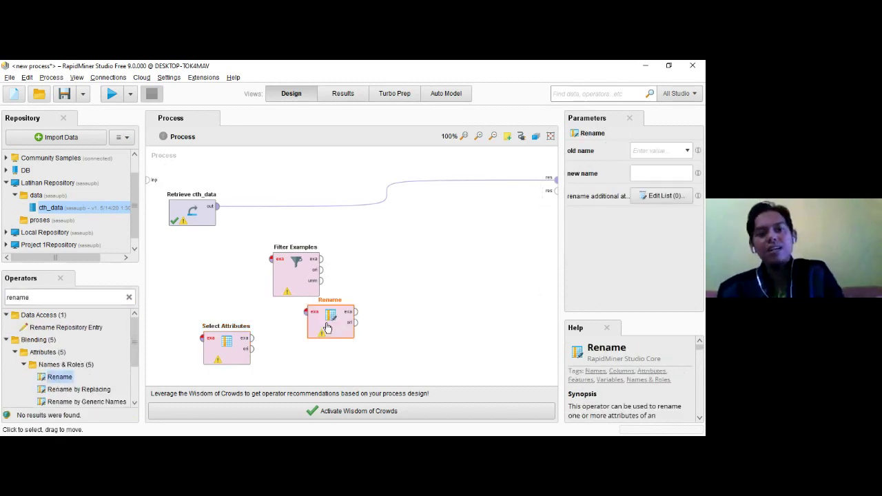
# - Search the operators for "replace" and add a Replace operator to the process
pyautogui.click(129, 298)
pyautogui.click(109, 297)
pyautogui.write('replace')
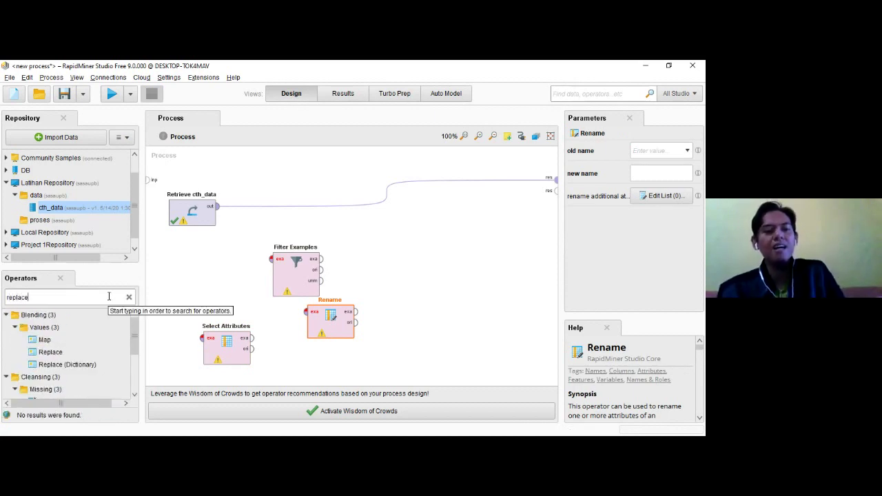
pyautogui.click(52, 355)
pyautogui.moveTo(52, 355); pyautogui.dragTo(414, 339)
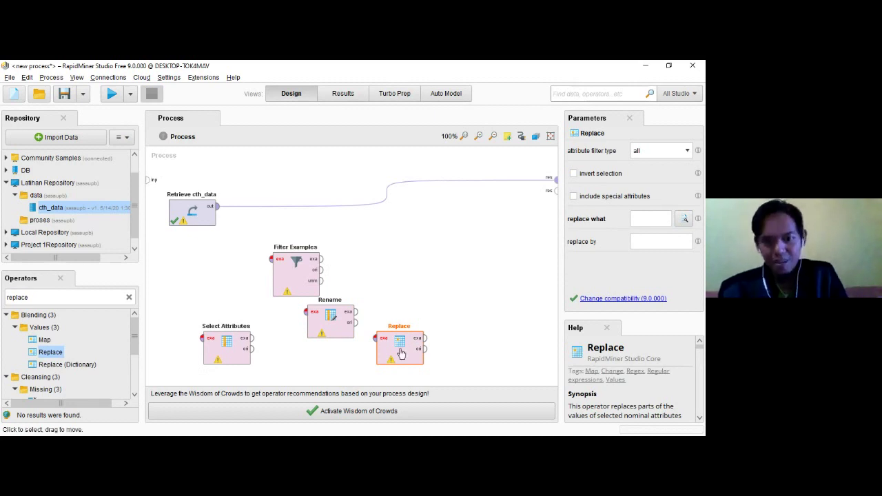
# - Delete the Replace, Rename and Filter Examples operators from the process
pyautogui.press('Delete')
pyautogui.click(323, 329)
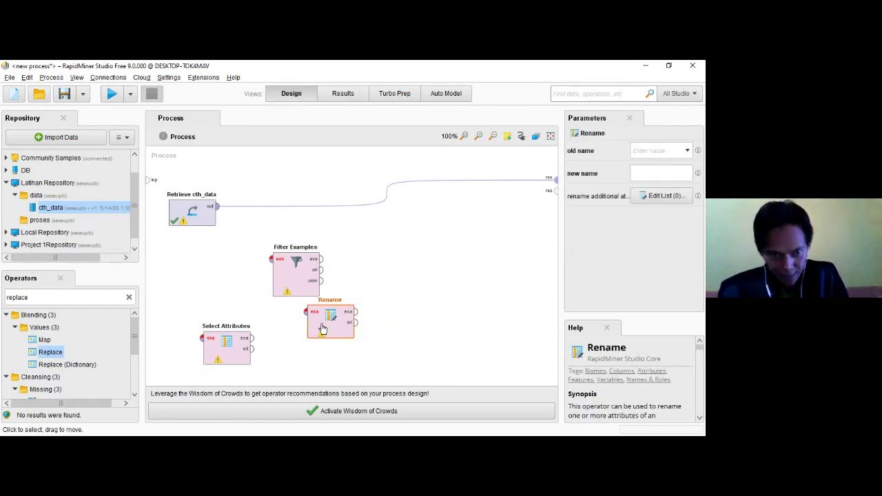
pyautogui.press('Delete')
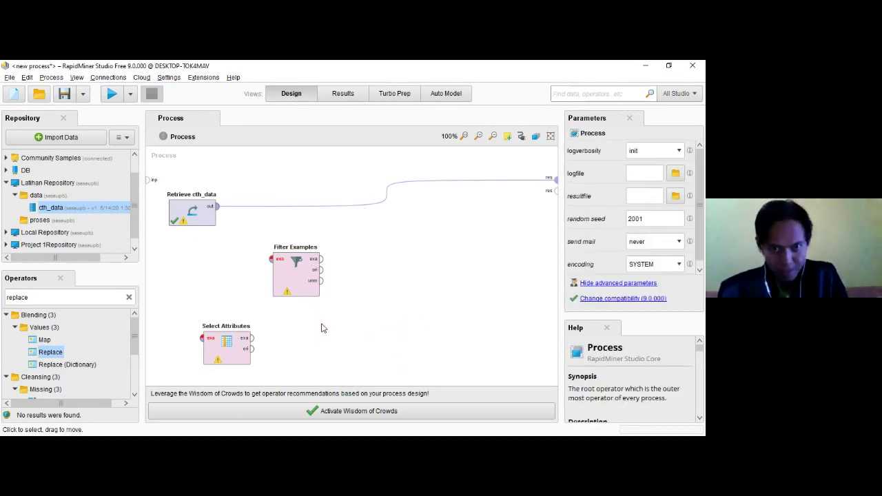
pyautogui.click(291, 285)
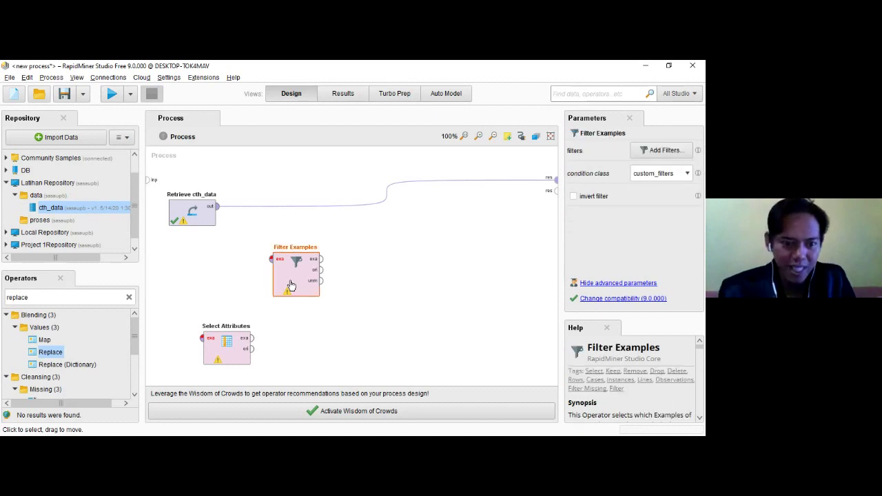
pyautogui.press('Delete')
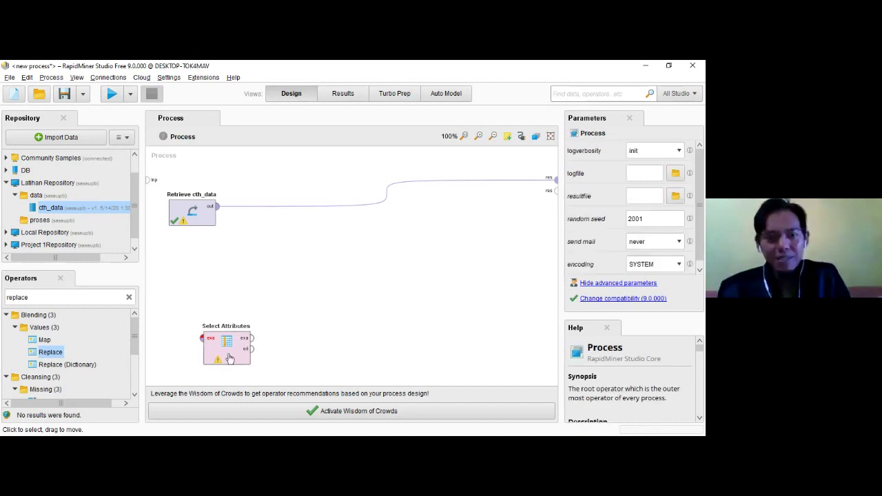
# - Connect the Retrieve cth_data output to the Select Attributes example set input and align the two operators side by side
pyautogui.moveTo(230, 358); pyautogui.dragTo(298, 263)
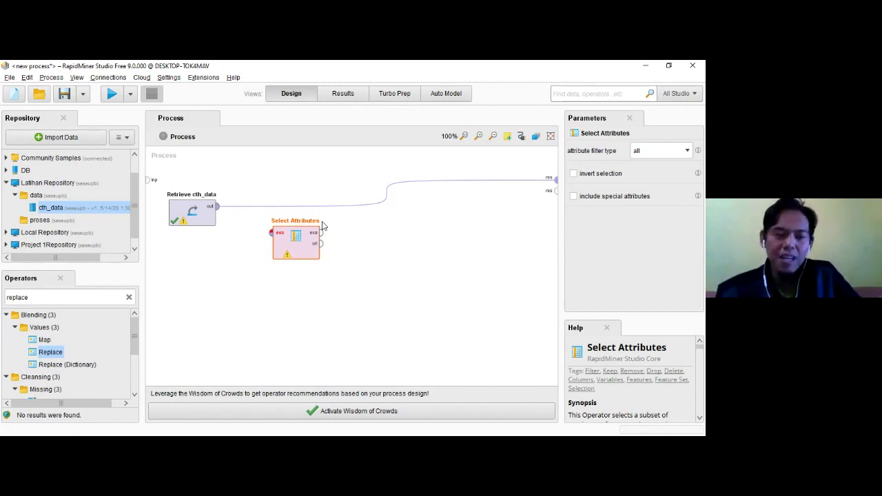
pyautogui.click(217, 209)
pyautogui.click(272, 236)
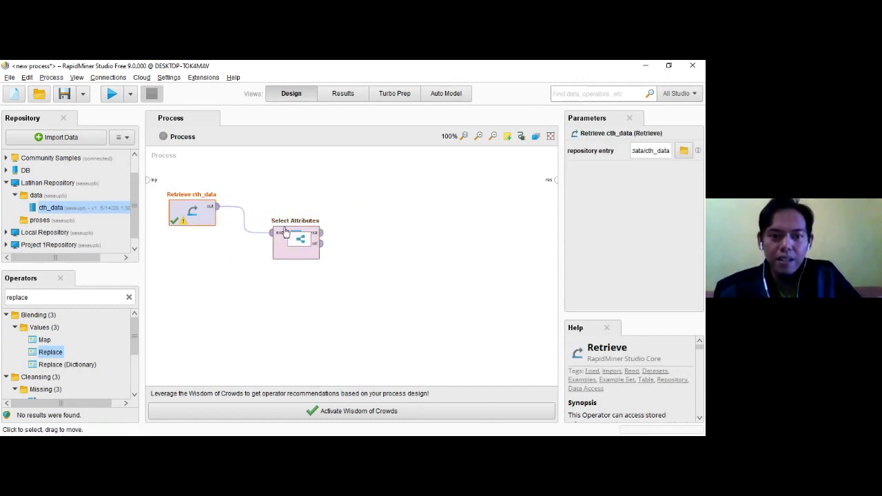
pyautogui.moveTo(286, 231); pyautogui.dragTo(289, 205)
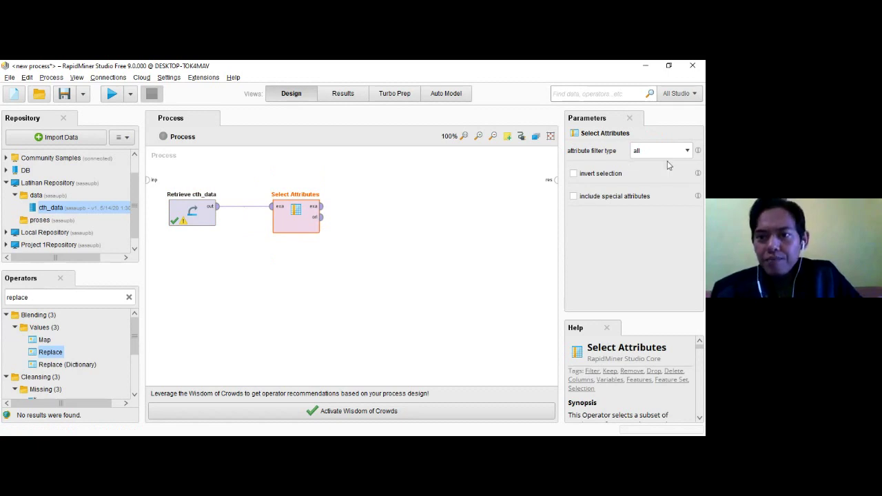
# - Set the Select Attributes filter type to subset and add Pendidikan Terakhir and Status to the selected attributes
pyautogui.click(688, 151)
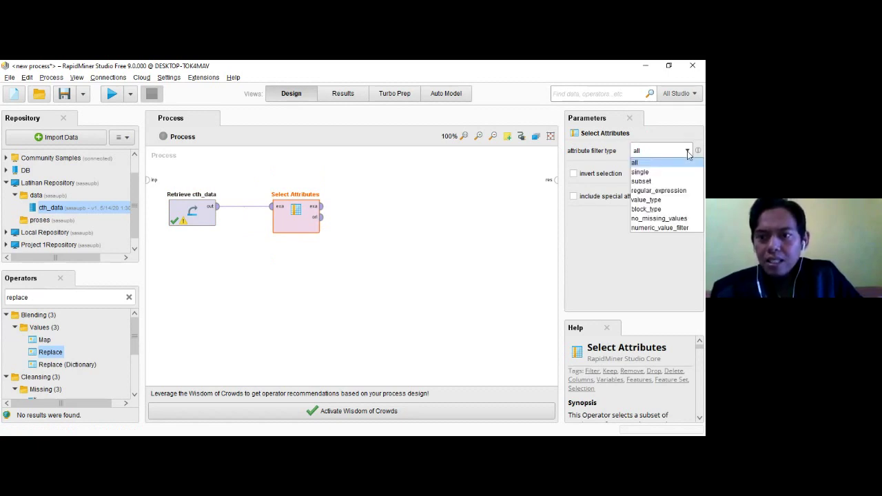
pyautogui.click(666, 182)
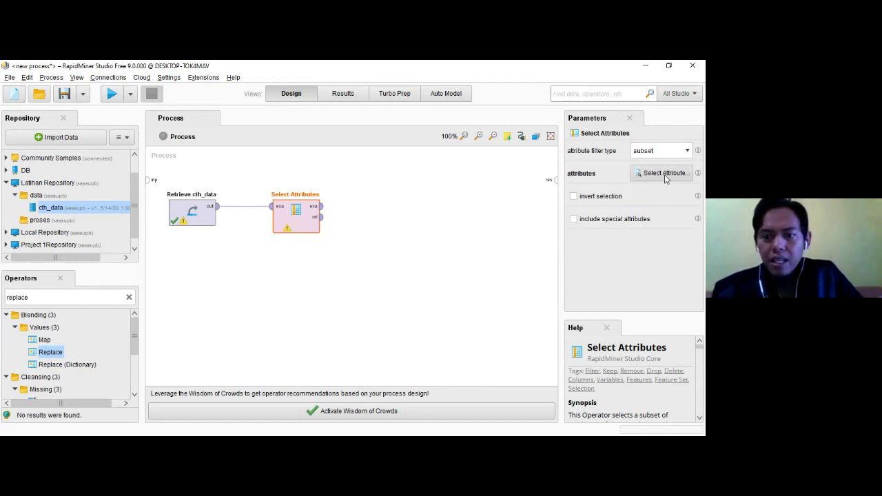
pyautogui.click(664, 174)
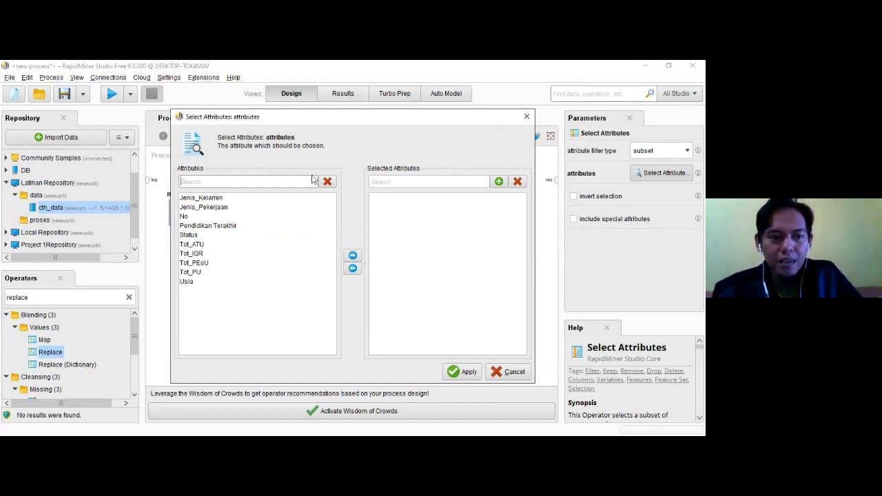
pyautogui.click(223, 226)
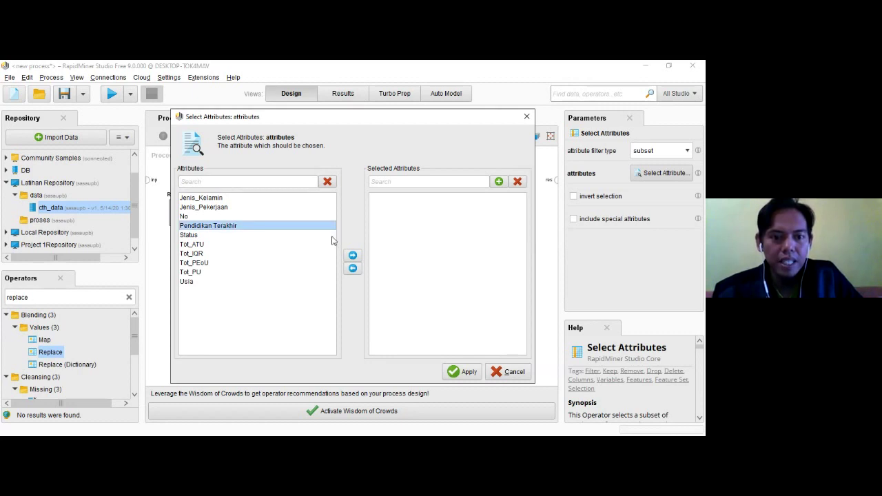
pyautogui.click(353, 255)
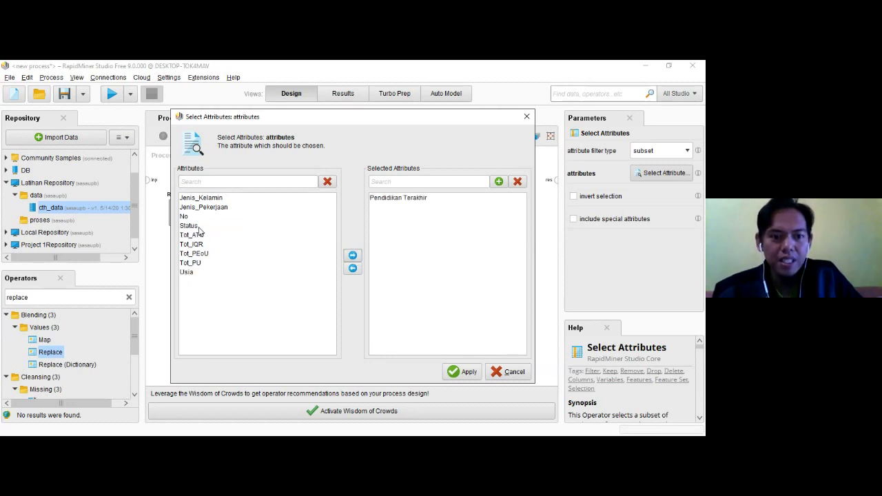
pyautogui.click(199, 228)
pyautogui.click(352, 257)
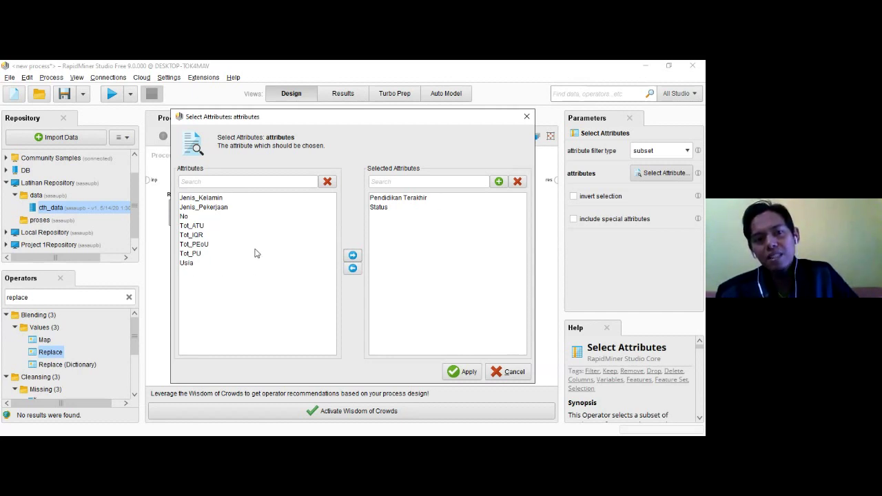
# - Add all remaining attributes to the selected ones, take No back out, and apply the selection
pyautogui.click(215, 199)
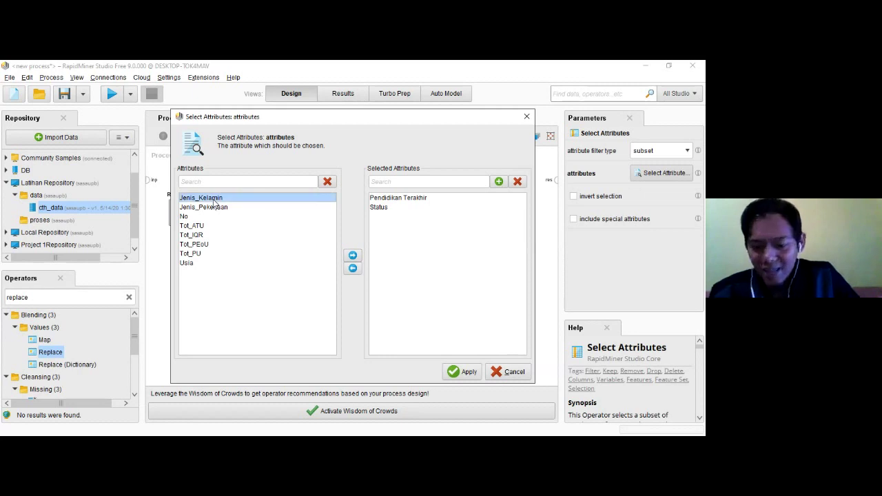
pyautogui.hotkey('shift', 'Down')
pyautogui.hotkey('shift', 'Down')
pyautogui.hotkey('shift', 'Down')
pyautogui.hotkey('shift', 'Down')
pyautogui.hotkey('shift', 'Down')
pyautogui.hotkey('shift', 'Down')
pyautogui.hotkey('shift', 'Down')
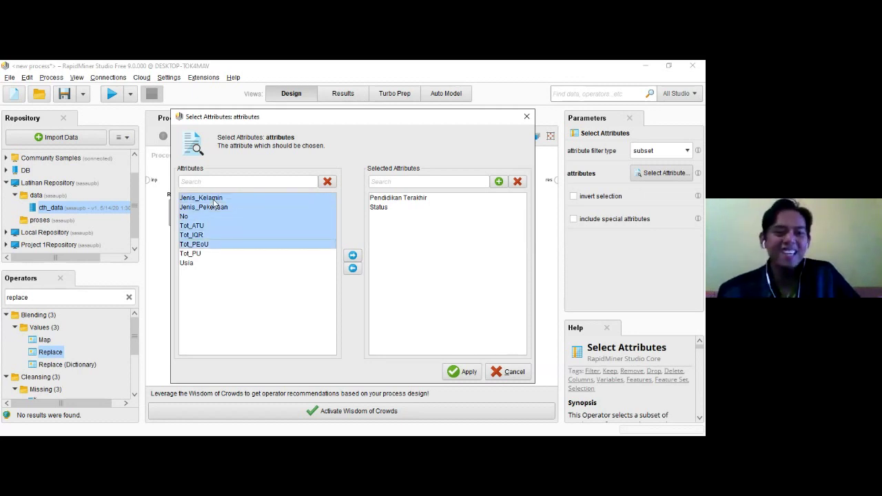
pyautogui.click(353, 255)
pyautogui.click(376, 217)
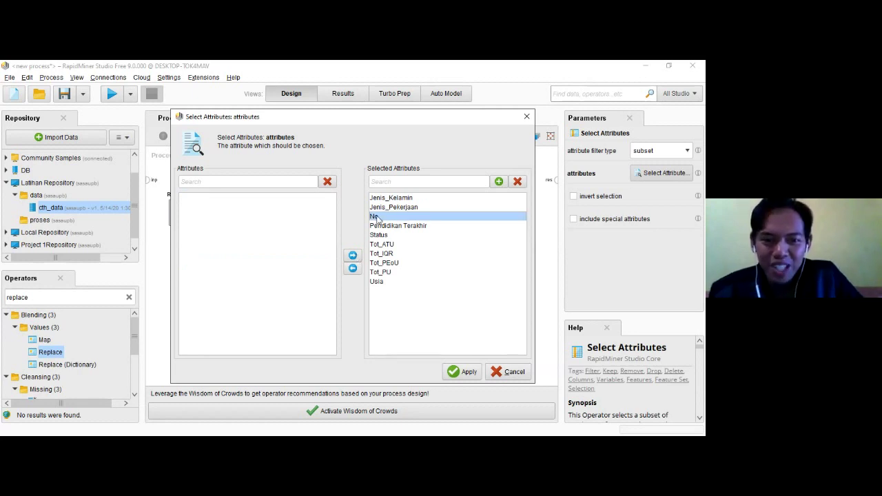
pyautogui.click(353, 268)
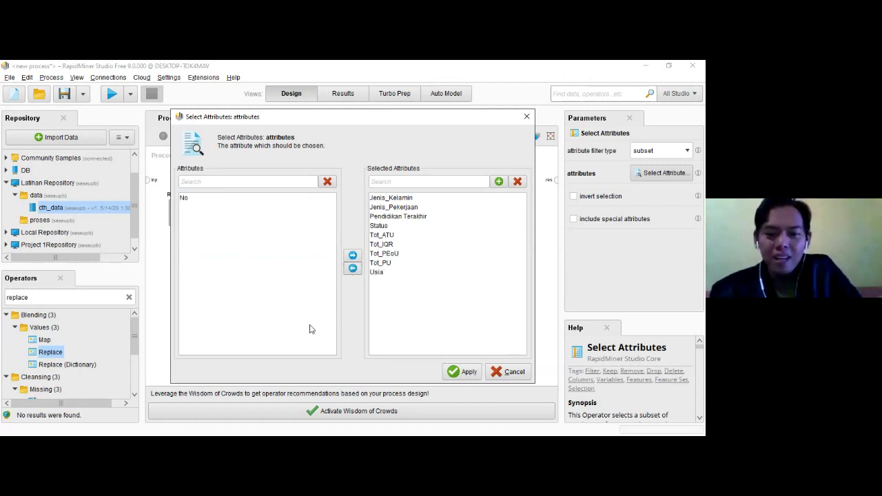
pyautogui.click(460, 374)
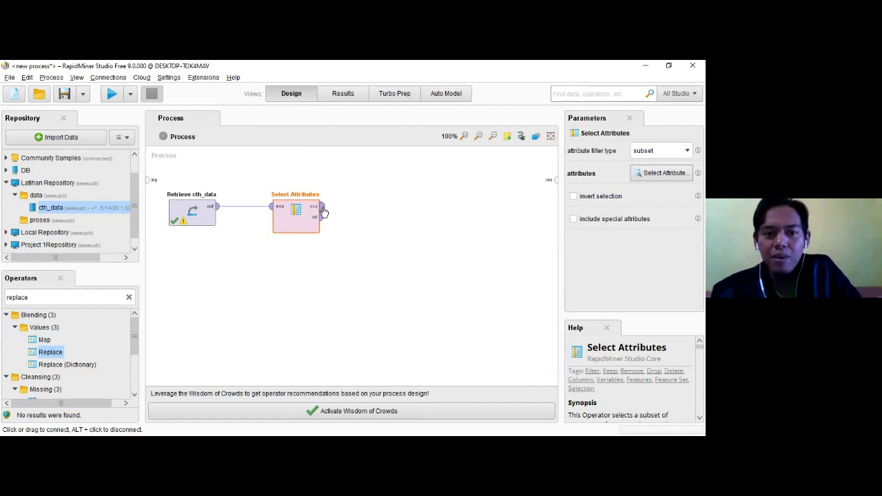
# - Connect the Select Attributes example set output to the first result port and run the process
pyautogui.moveTo(323, 210); pyautogui.dragTo(555, 182)
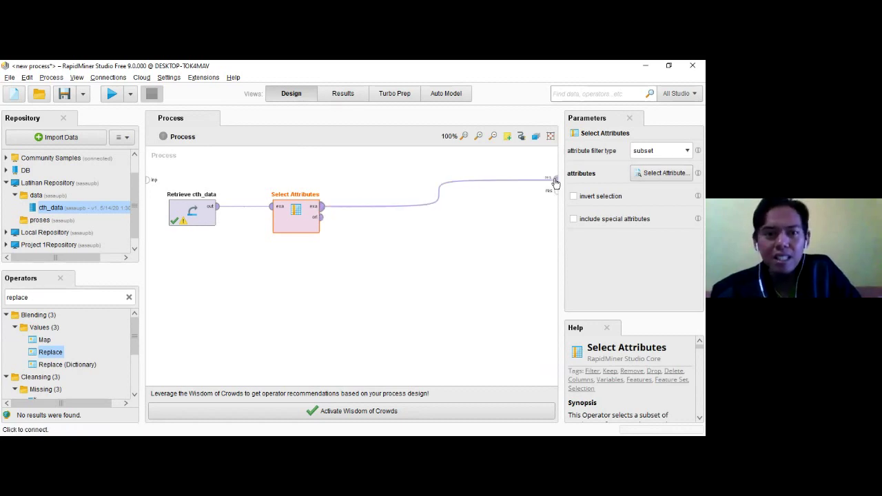
pyautogui.click(112, 93)
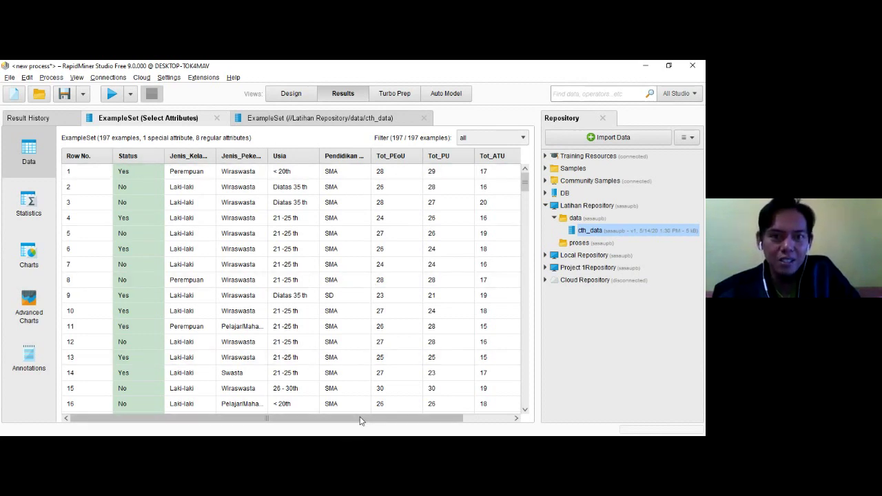
pyautogui.click(293, 93)
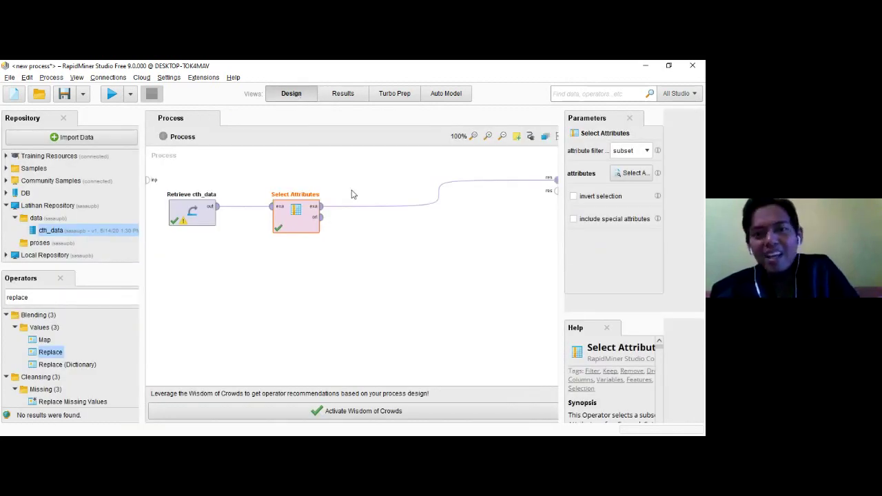
# - Remove Tot_IQR, Tot_PEoU and Usia from the selected attributes of Select Attributes
pyautogui.click(660, 174)
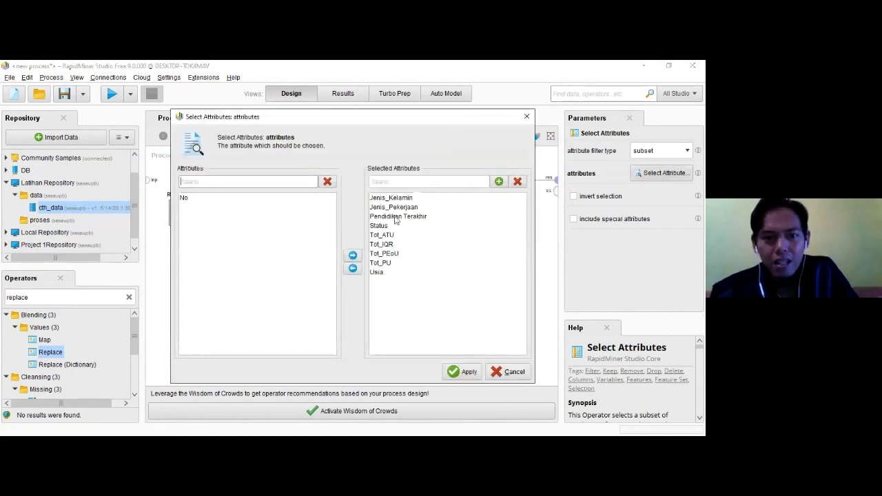
pyautogui.click(385, 254)
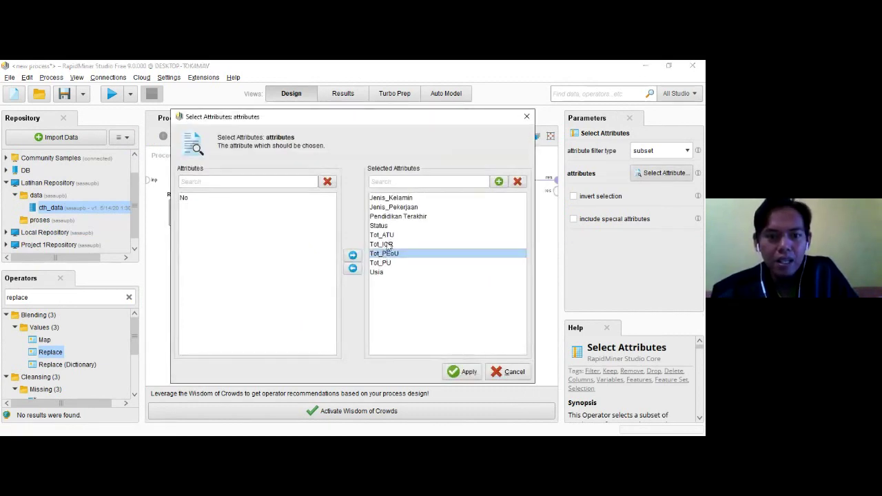
pyautogui.click(383, 245)
pyautogui.click(353, 268)
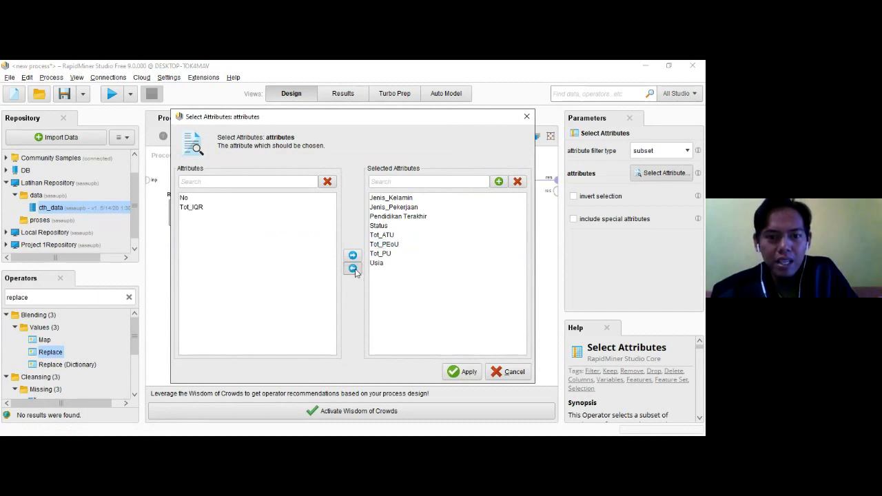
pyautogui.click(374, 246)
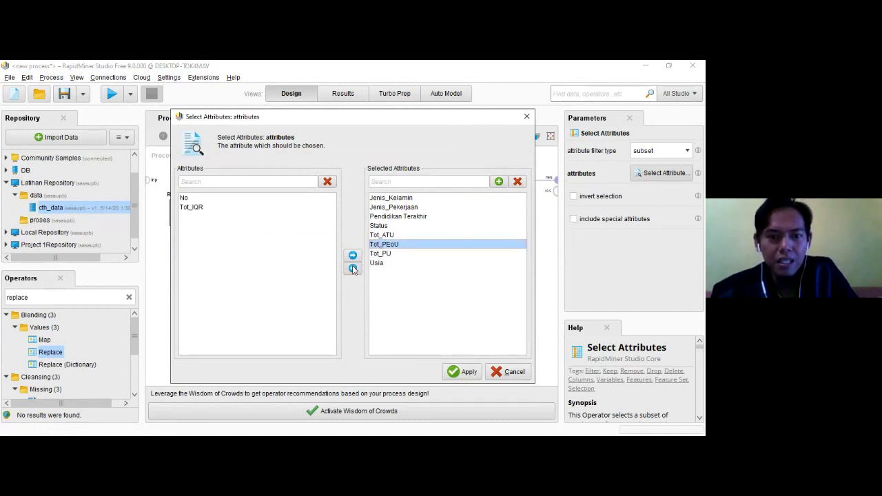
pyautogui.click(353, 268)
pyautogui.click(375, 254)
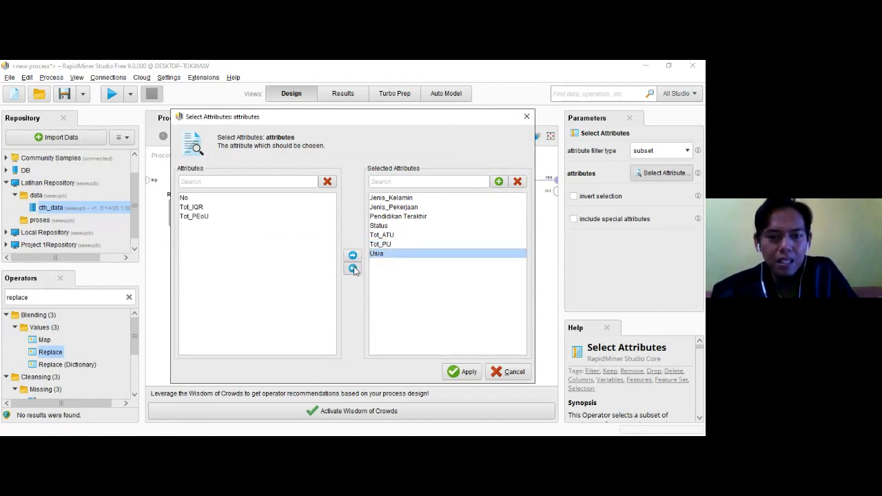
pyautogui.click(354, 269)
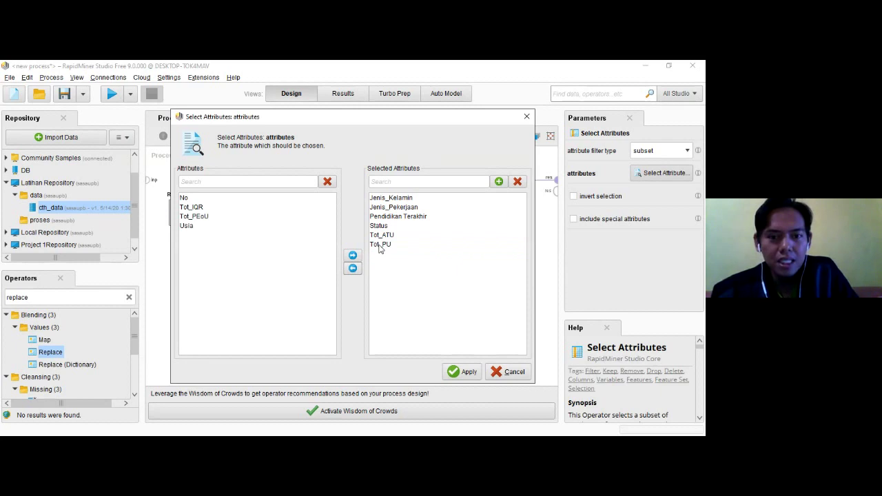
# - Remove Jenis_Pekerjaan and Jenis_Kelamin from the selected attributes, apply the selection, and run the process again
pyautogui.click(377, 213)
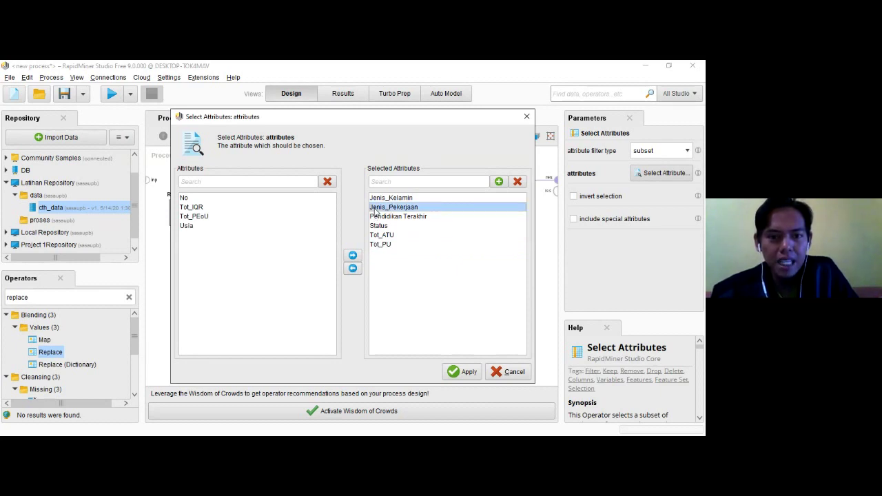
pyautogui.click(353, 268)
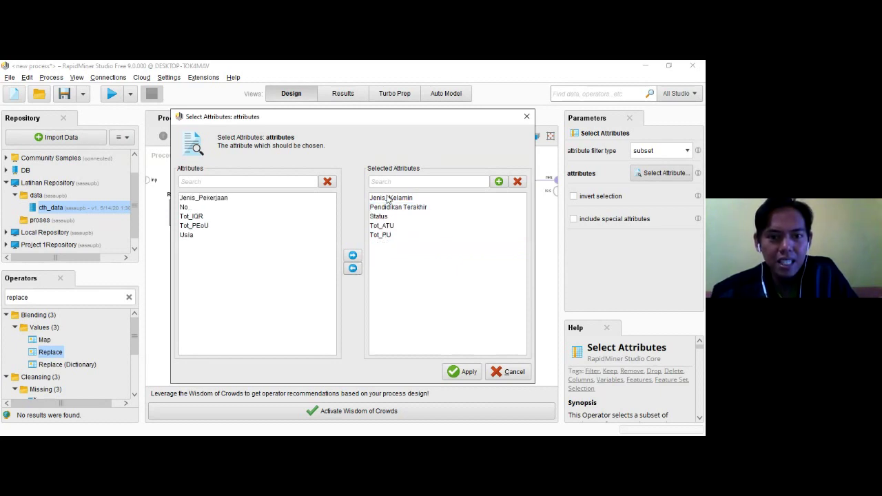
pyautogui.click(388, 199)
pyautogui.click(353, 269)
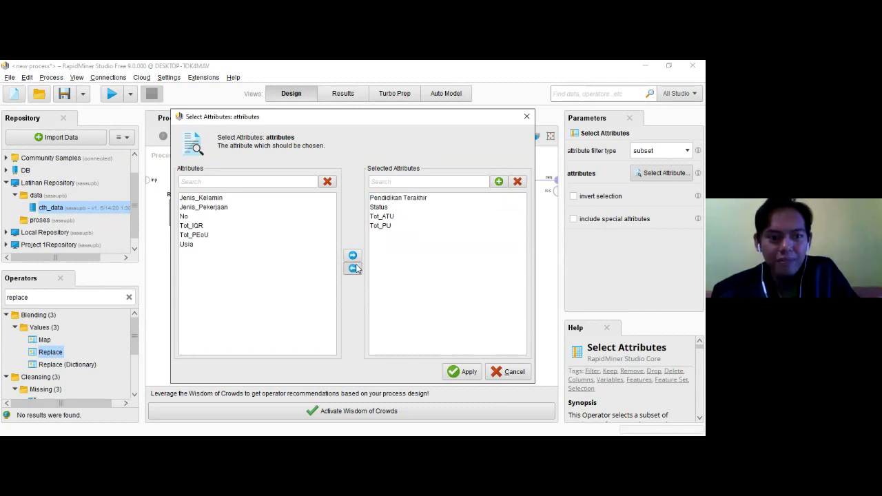
pyautogui.click(464, 372)
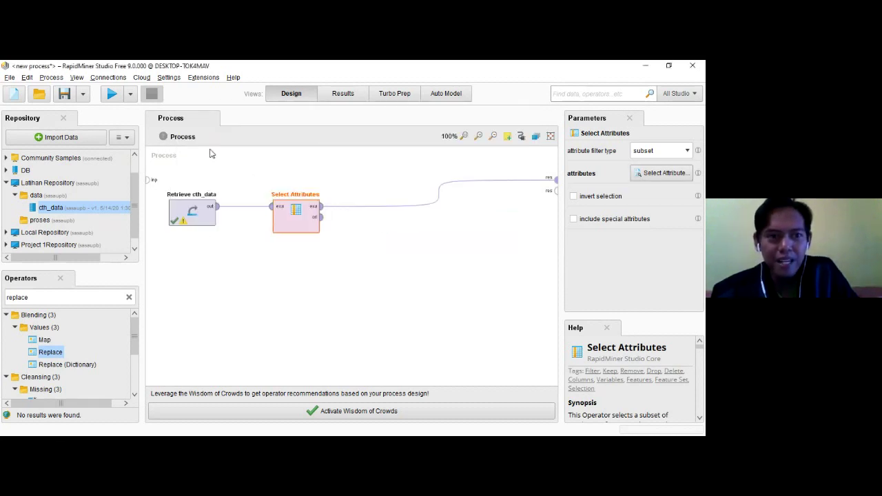
pyautogui.click(112, 95)
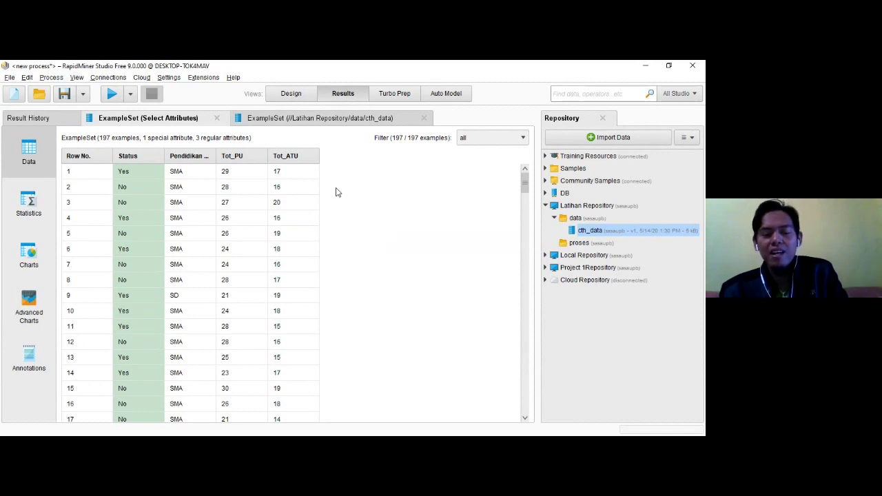
pyautogui.click(292, 96)
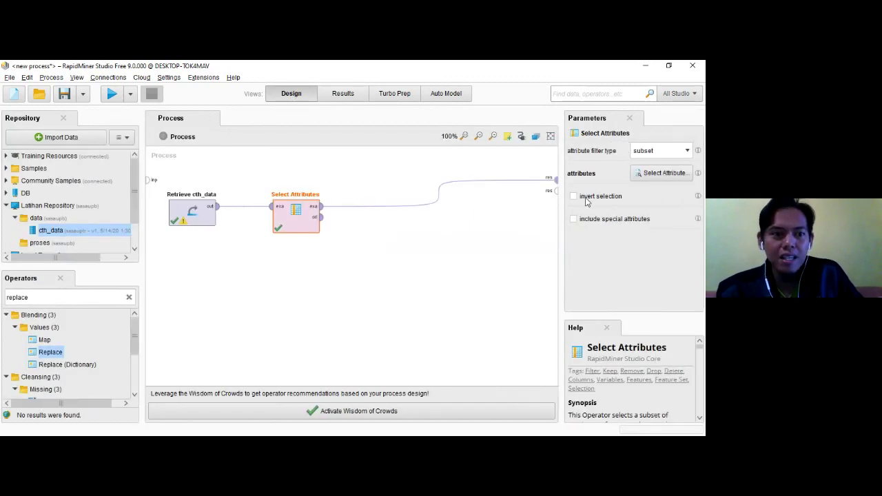
# - Add Jenis_Kelamin, Jenis_Pekerjaan, Tot_IQR, Tot_PEoU and Usia back to the selected attributes, keep No excluded, and apply
pyautogui.click(646, 175)
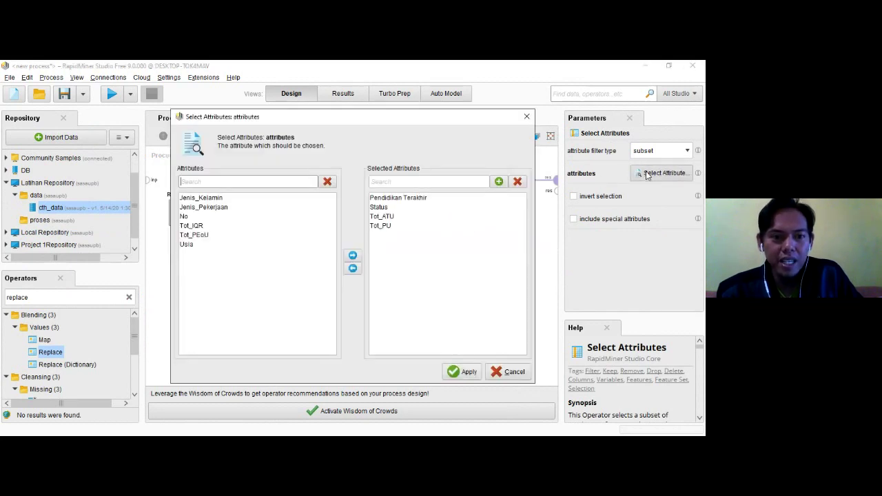
pyautogui.click(201, 199)
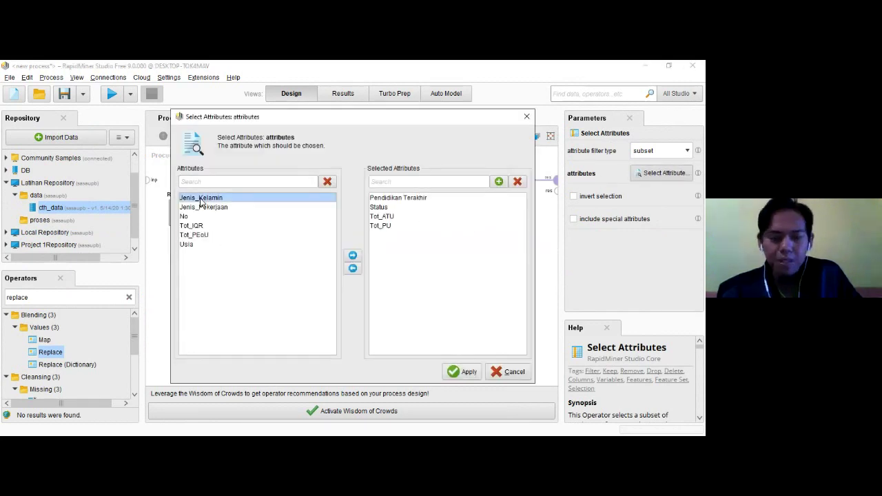
pyautogui.hotkey('shift', 'Down')
pyautogui.hotkey('shift', 'Down')
pyautogui.hotkey('shift', 'Down')
pyautogui.hotkey('shift', 'Down')
pyautogui.hotkey('shift', 'Down')
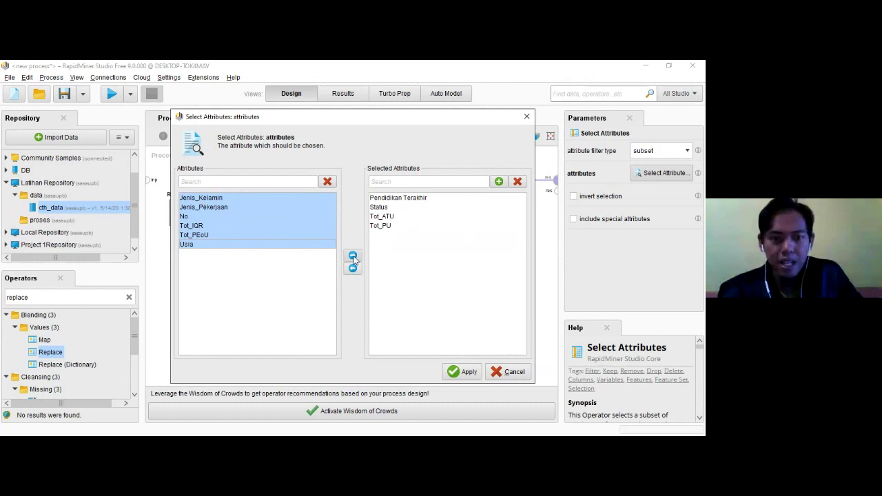
pyautogui.click(352, 257)
pyautogui.click(381, 216)
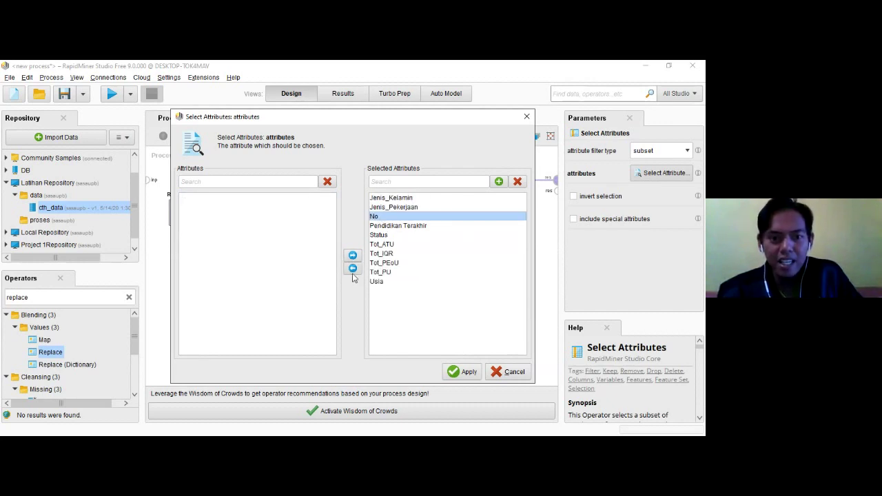
pyautogui.click(353, 269)
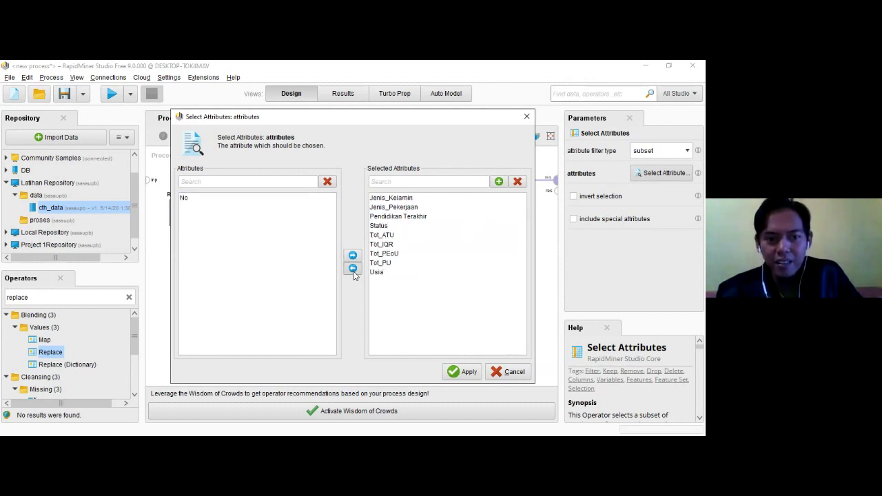
pyautogui.click(455, 373)
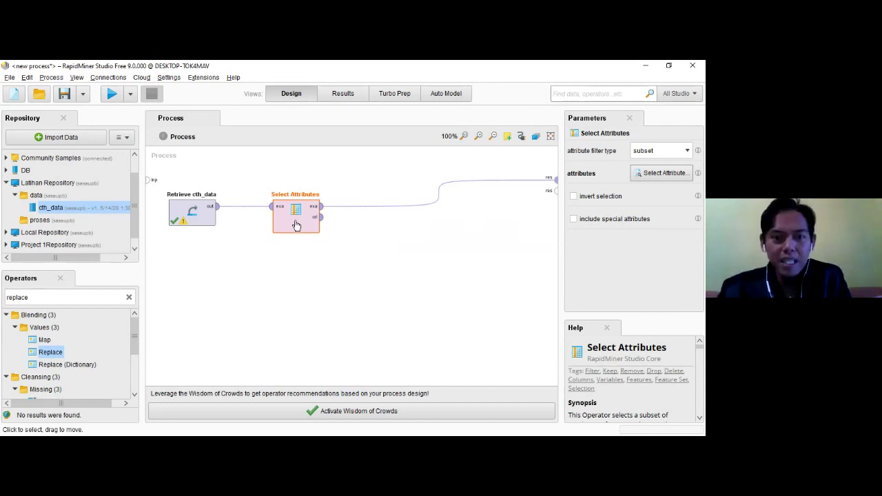
# - Move Select Attributes closer to Retrieve cth_data, search the operators for "filter e", and add Filter Examples to the process
pyautogui.moveTo(279, 224); pyautogui.dragTo(244, 224)
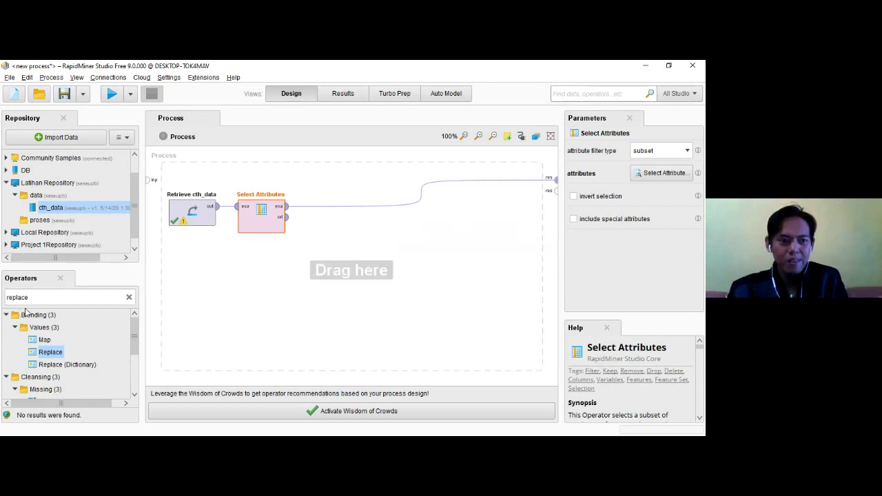
pyautogui.click(130, 297)
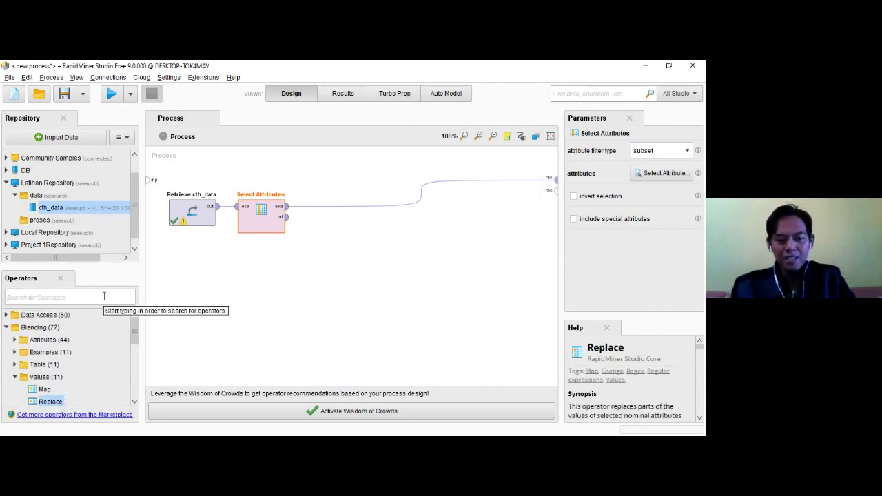
pyautogui.write('filter')
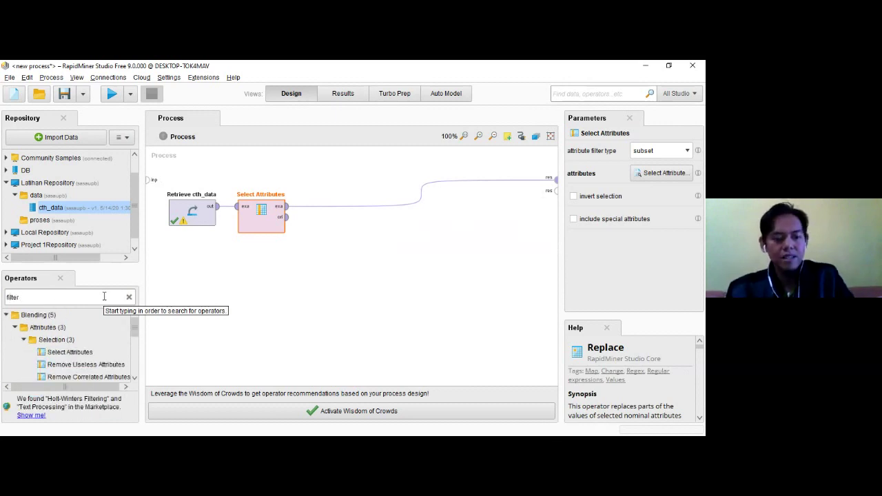
pyautogui.write(' e')
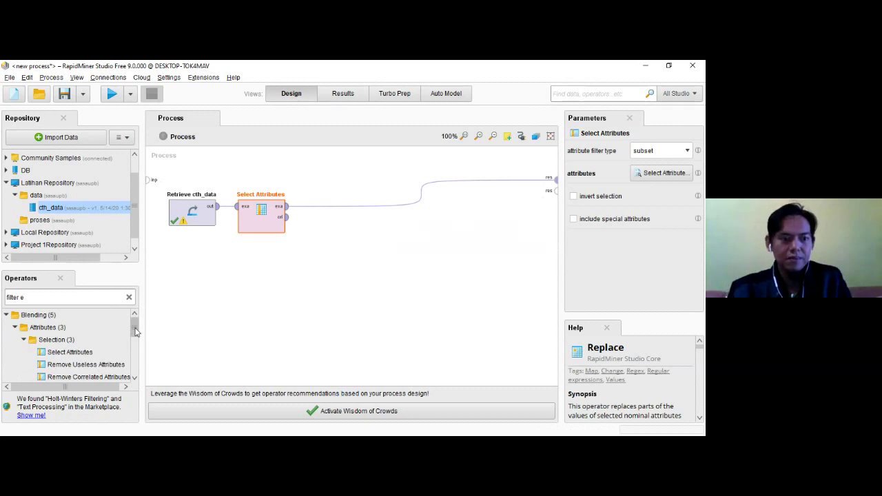
pyautogui.scroll(-2, 136, 331)
pyautogui.moveTo(76, 365)
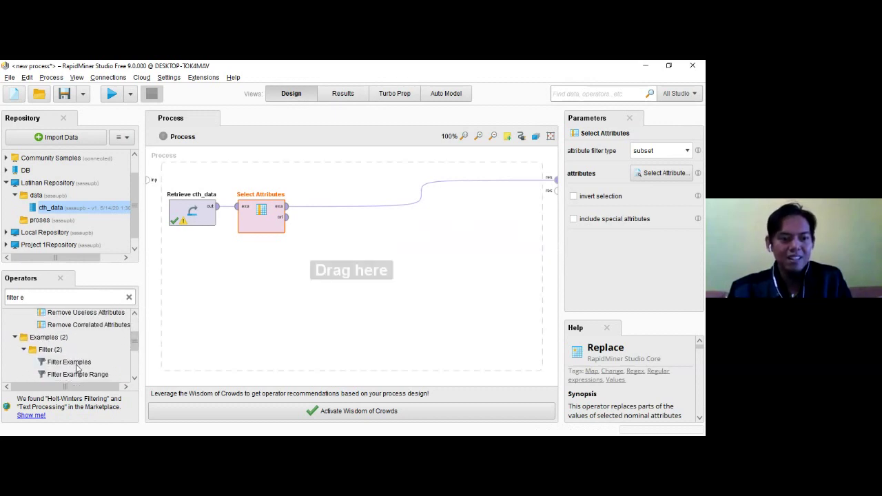
pyautogui.moveTo(77, 369); pyautogui.dragTo(387, 237)
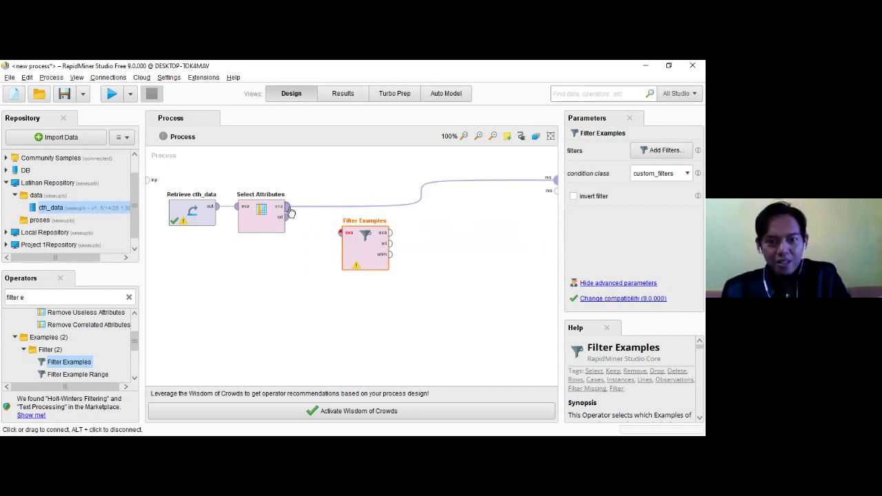
# - Connect the Select Attributes example set output to the Filter Examples input and align Filter Examples with the other operators
pyautogui.moveTo(291, 213)
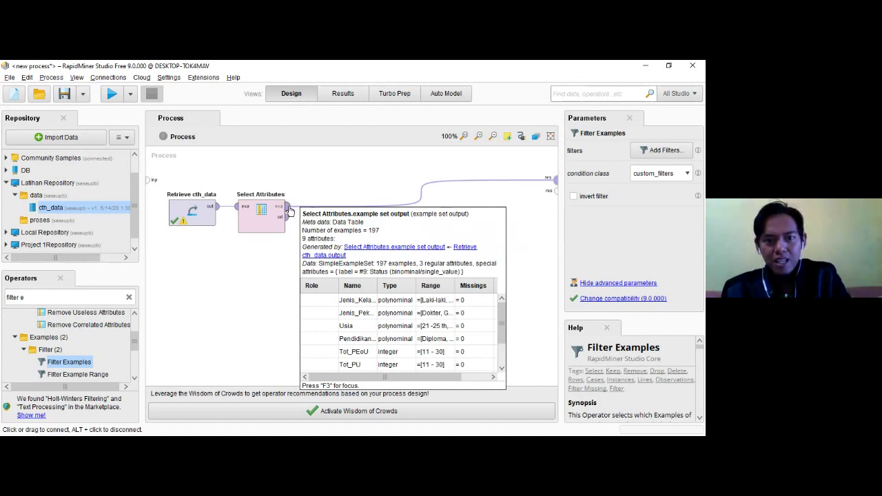
pyautogui.moveTo(288, 209); pyautogui.dragTo(339, 233)
pyautogui.moveTo(352, 265); pyautogui.dragTo(352, 239)
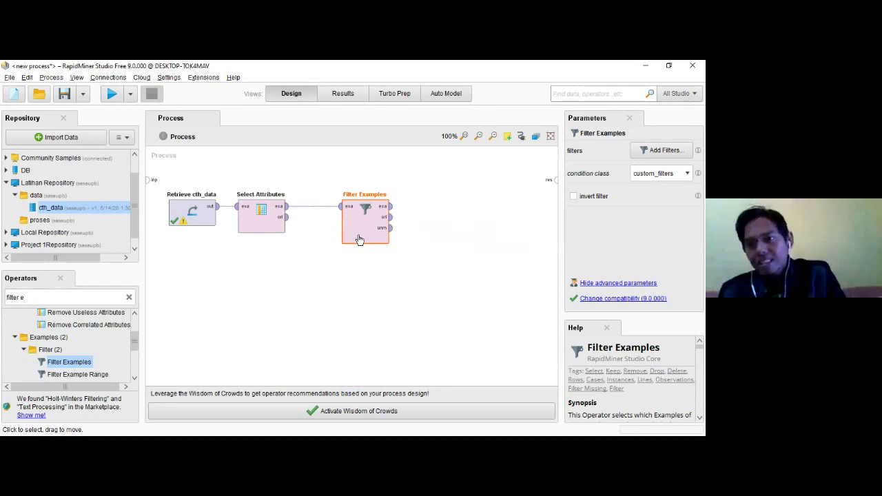
# - Create a custom filter in Filter Examples that keeps only rows where Status is not missing
pyautogui.click(662, 152)
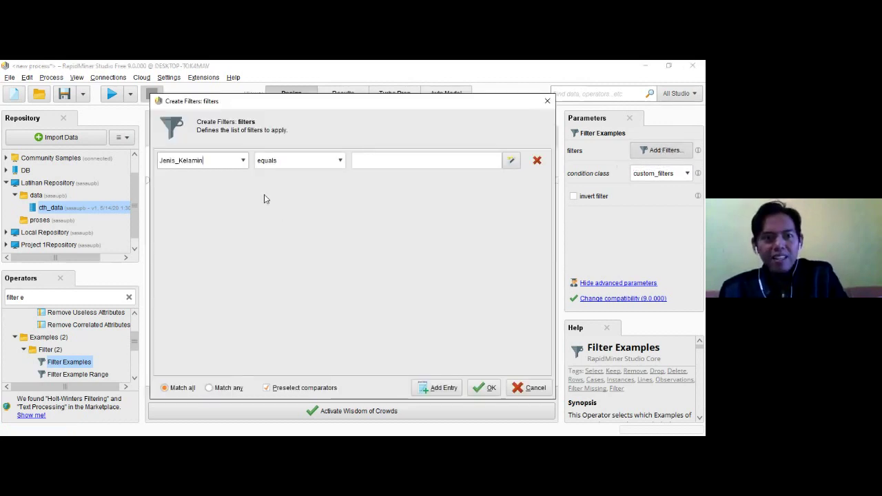
pyautogui.click(245, 162)
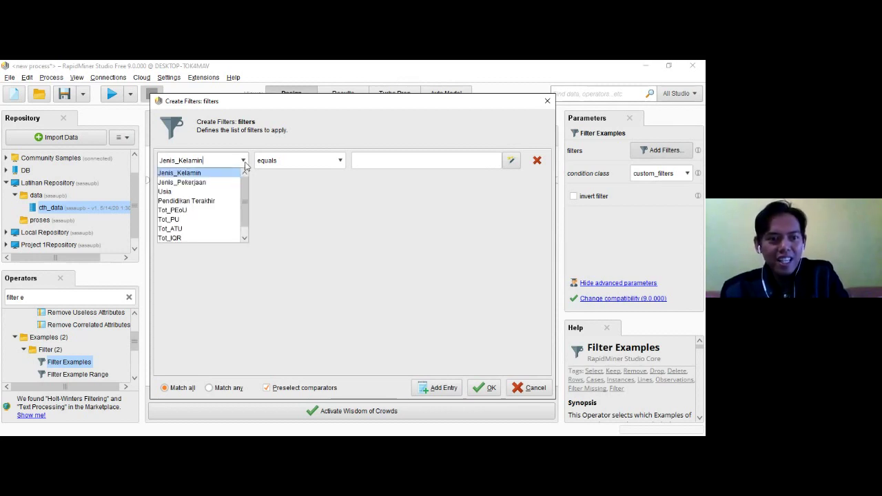
pyautogui.moveTo(245, 185); pyautogui.dragTo(246, 211)
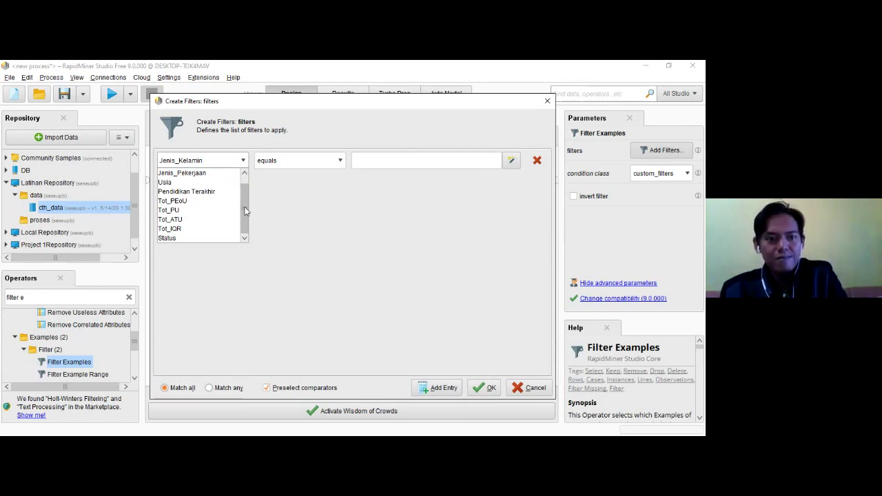
pyautogui.click(227, 237)
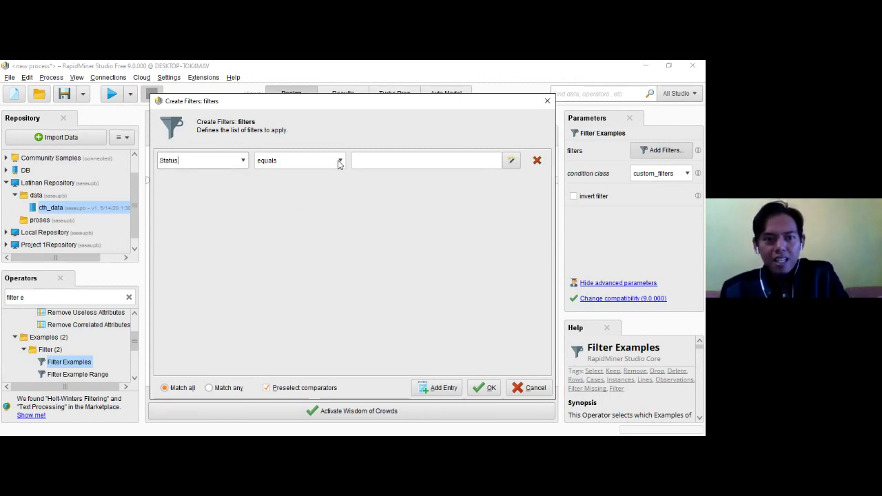
pyautogui.click(339, 163)
pyautogui.scroll(-1, 344, 191)
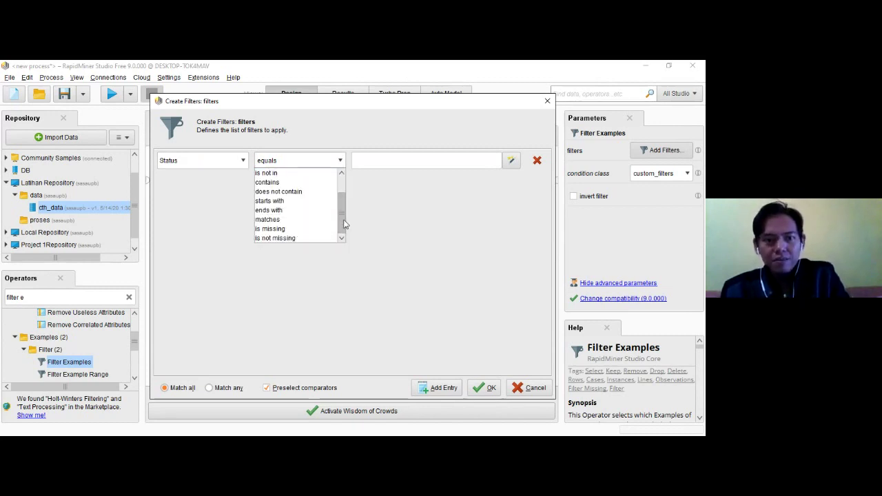
pyautogui.click(291, 239)
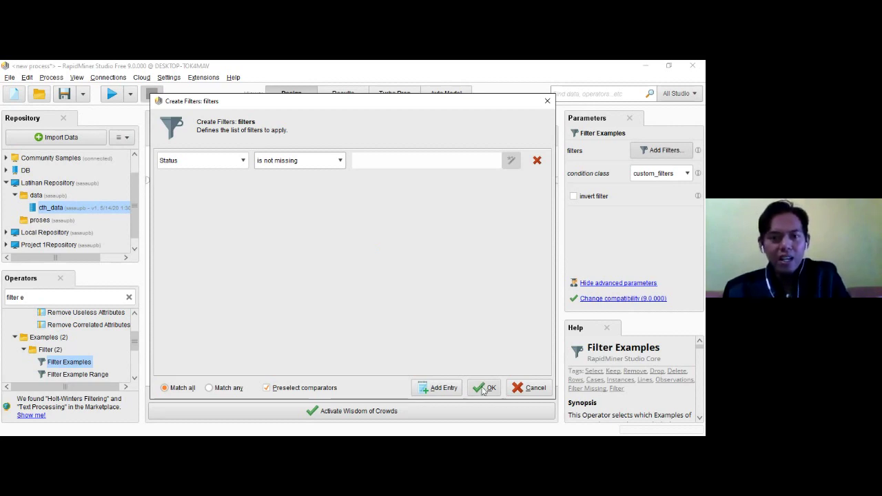
# - Add a second filter entry with the condition Jenis_Kelamin is not missing
pyautogui.click(432, 387)
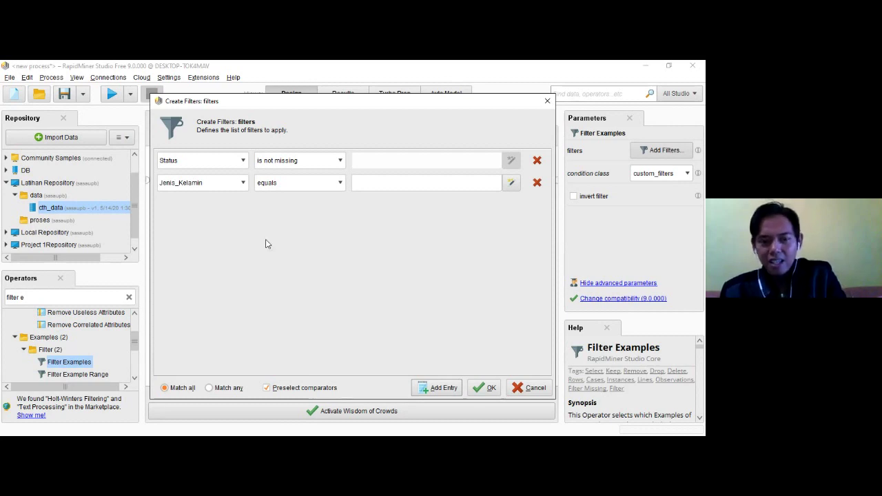
pyautogui.click(342, 184)
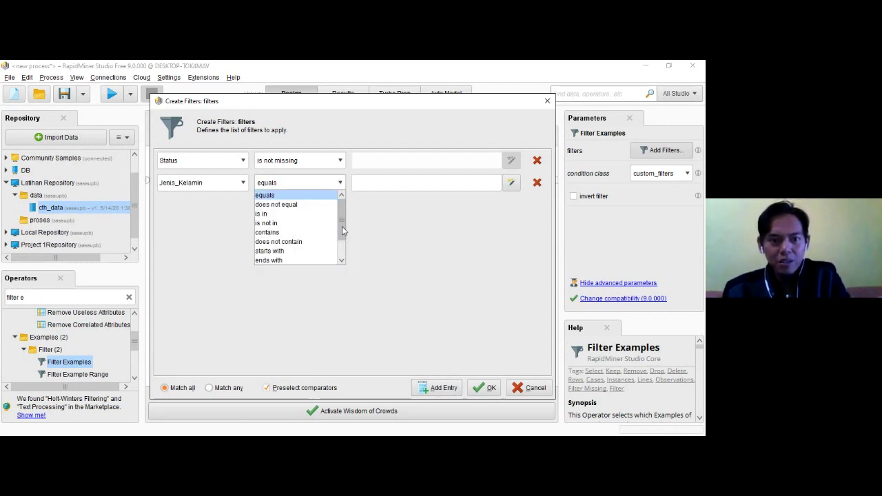
pyautogui.moveTo(342, 226); pyautogui.dragTo(322, 268)
pyautogui.click(313, 261)
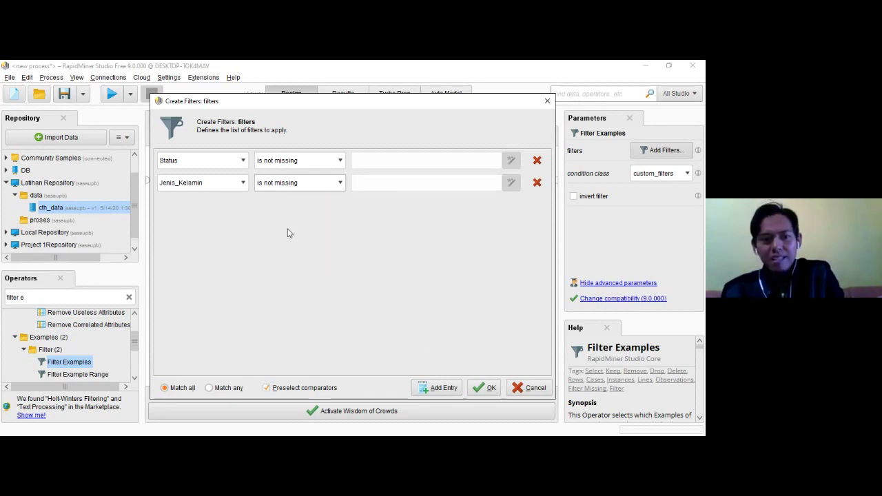
# - Add a third filter entry with the condition Tot_PEoU ≥ 35
pyautogui.click(441, 388)
pyautogui.click(243, 205)
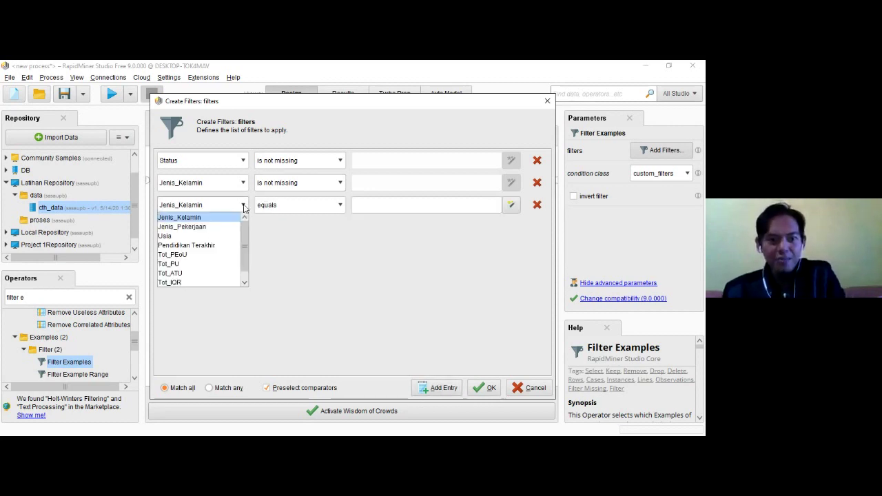
pyautogui.click(207, 255)
pyautogui.click(340, 206)
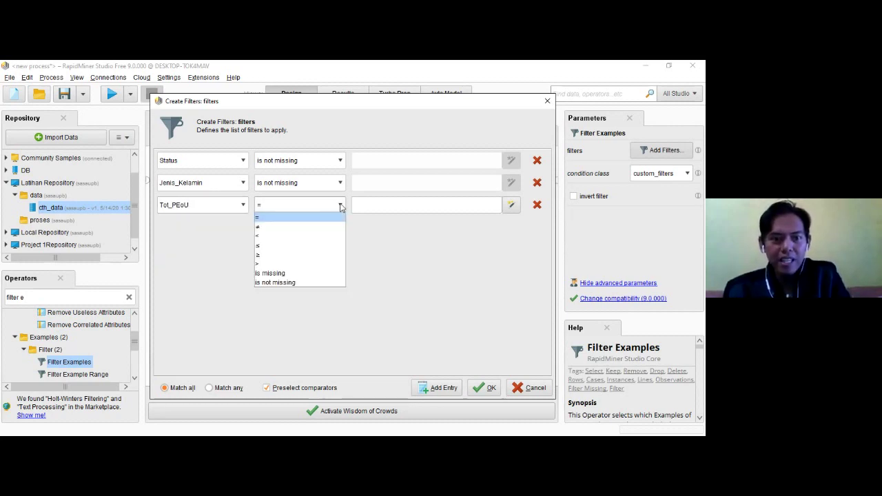
pyautogui.click(321, 256)
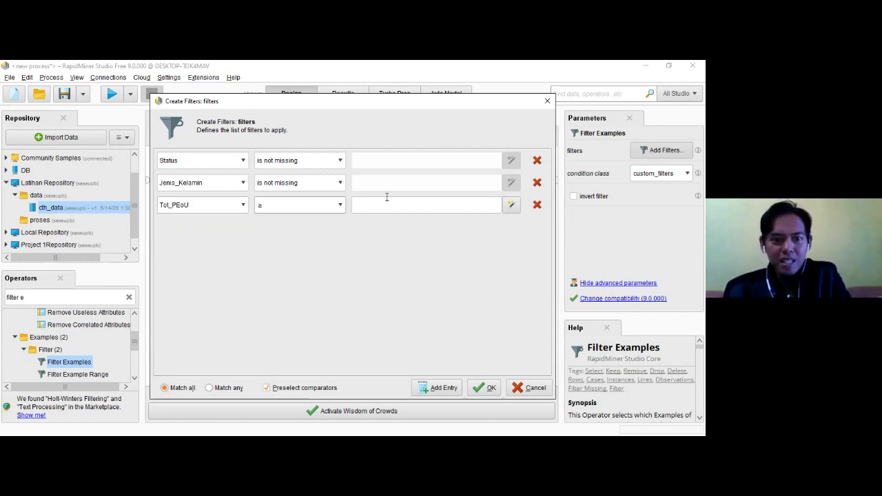
pyautogui.click(387, 205)
pyautogui.write('35')
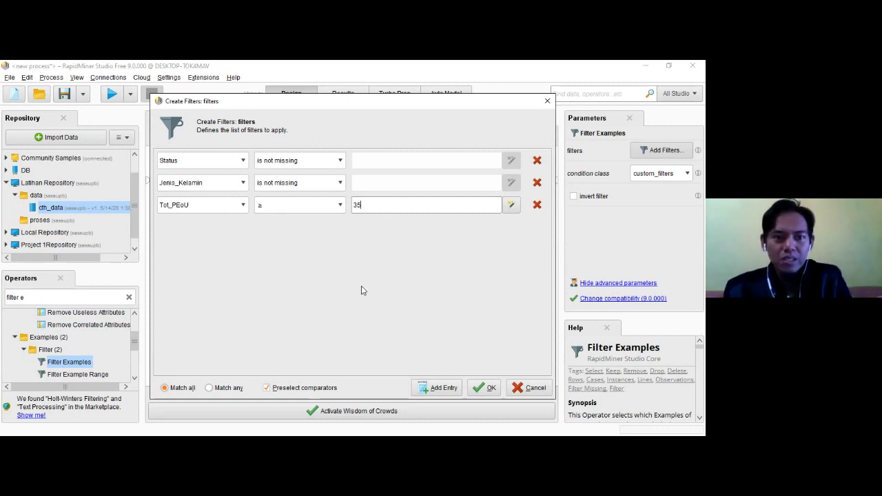
# - Delete the Tot_PEoU and Jenis_Kelamin filter entries and apply the filter list with only the Status condition
pyautogui.click(537, 205)
pyautogui.click(537, 183)
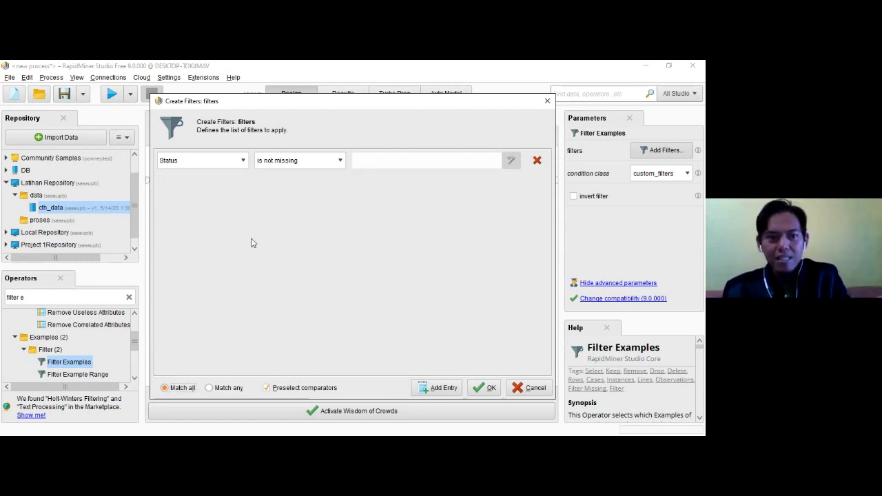
pyautogui.click(489, 389)
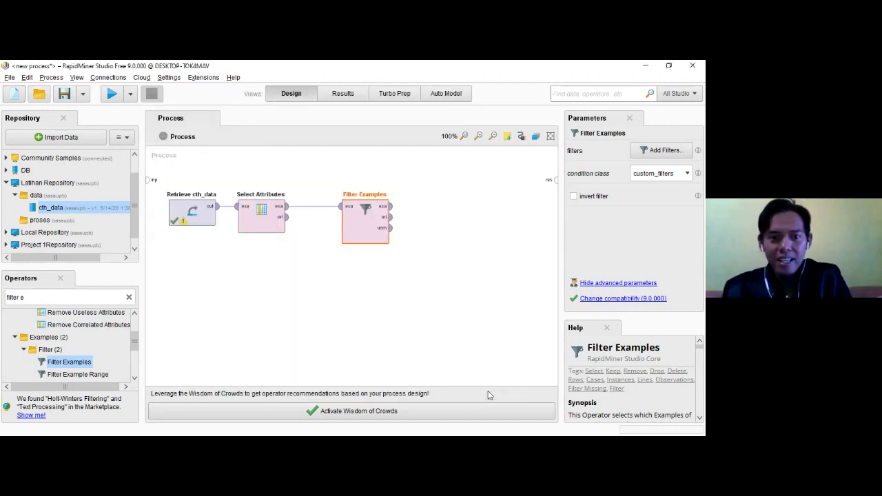
# - Connect the Filter Examples example set output to the first result port and run the process
pyautogui.click(391, 206)
pyautogui.click(556, 180)
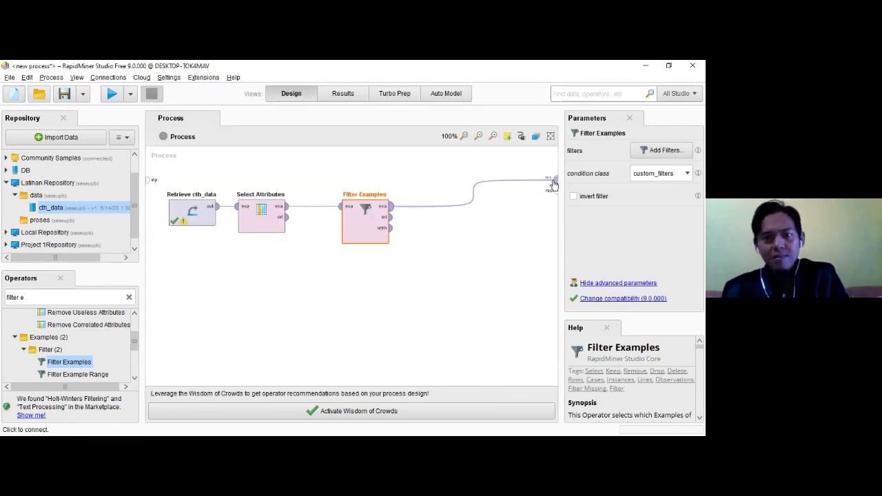
pyautogui.click(112, 95)
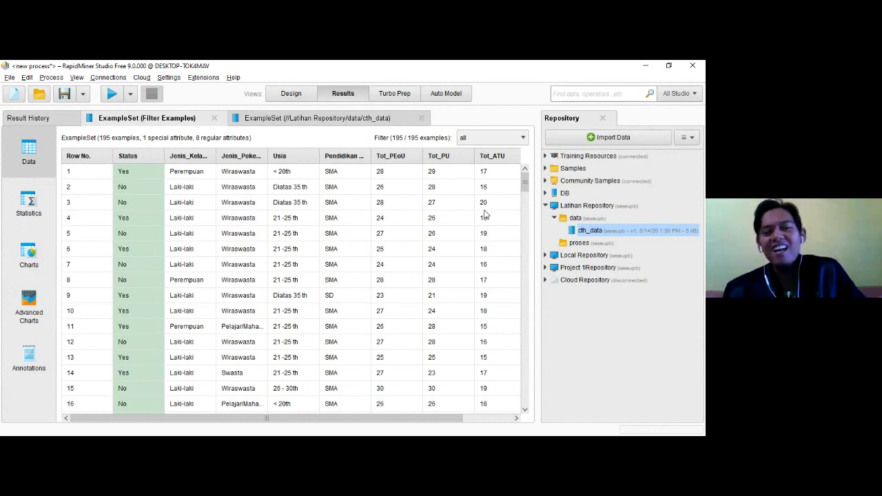
# - Check the filtered example set's statistics for missing values, compare with its data rows, and return to the process design
pyautogui.click(28, 203)
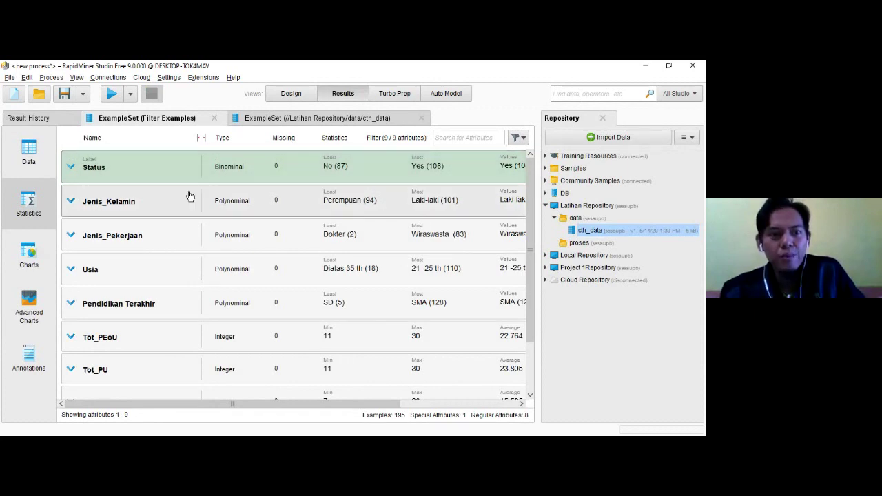
pyautogui.click(34, 151)
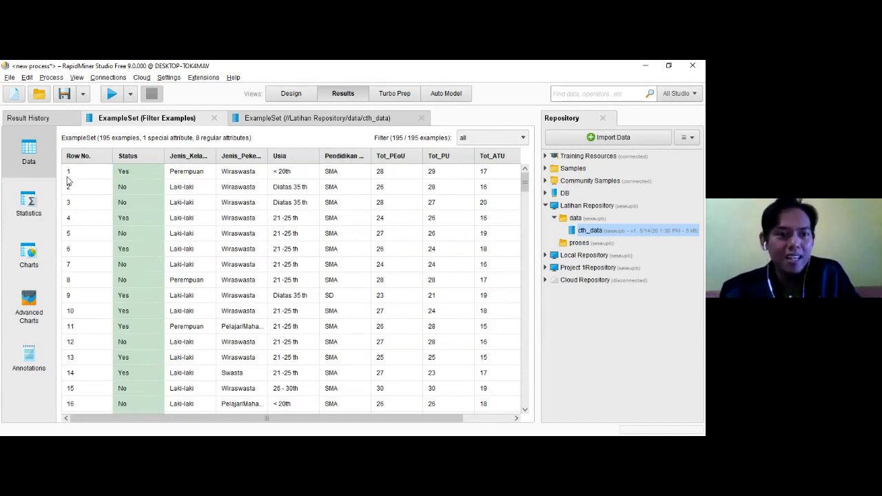
pyautogui.click(29, 200)
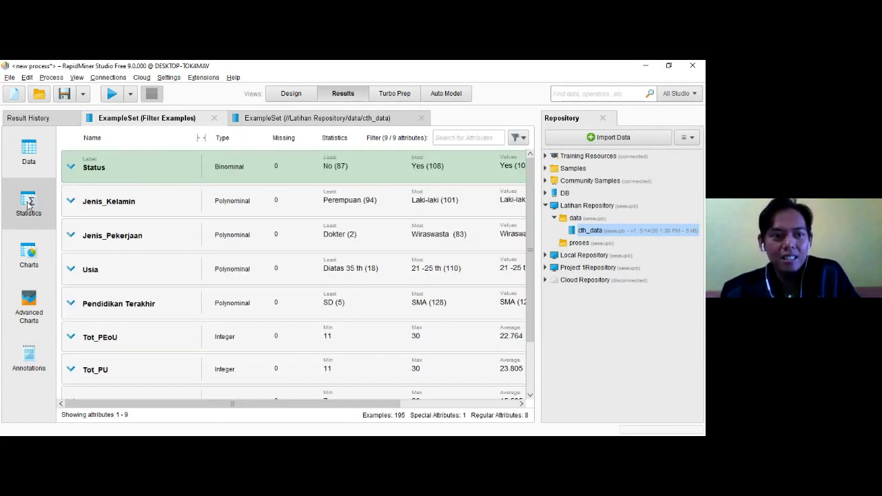
pyautogui.click(290, 95)
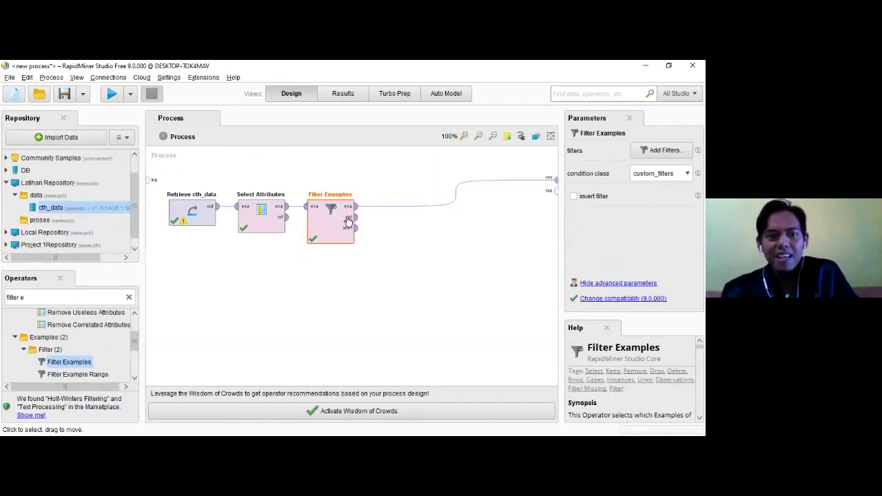
# - Move Filter Examples farther away from Select Attributes and keep it selected
pyautogui.moveTo(352, 222); pyautogui.dragTo(386, 222)
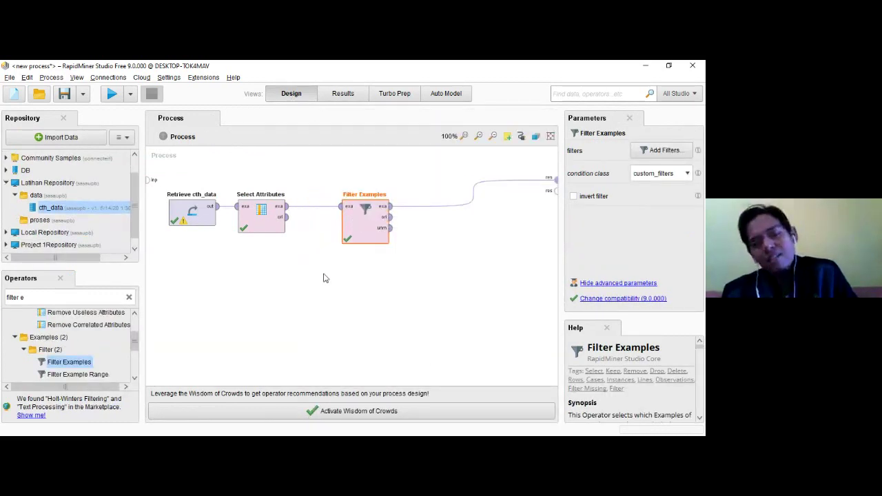
pyautogui.click(323, 278)
pyautogui.click(348, 235)
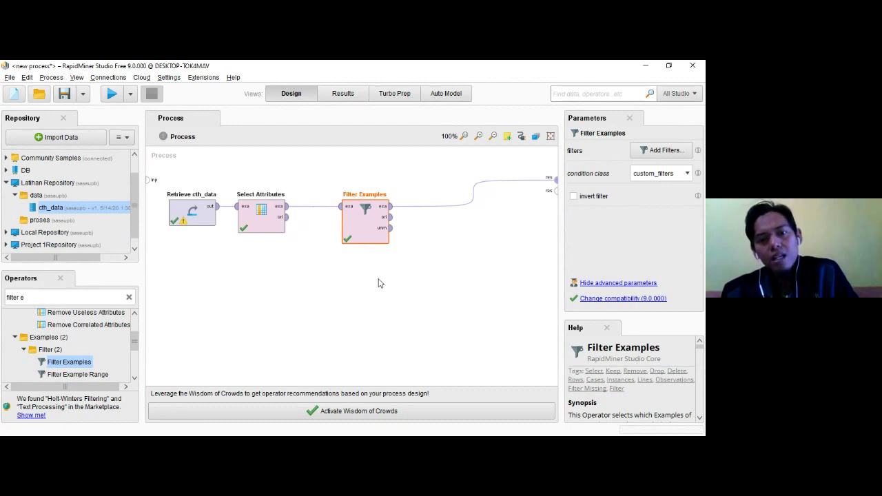
# - Search the operators for "replace", add Replace after Filter Examples, and move Filter Examples closer to Select Attributes
pyautogui.click(129, 298)
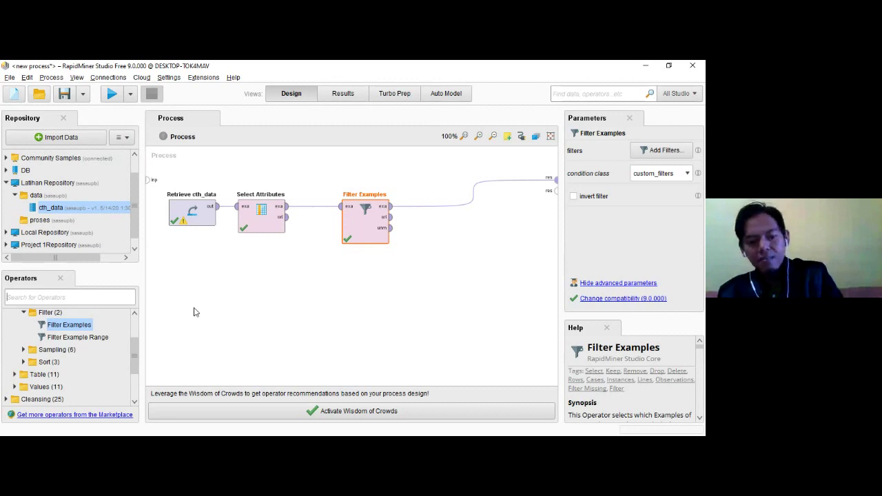
pyautogui.write('replace')
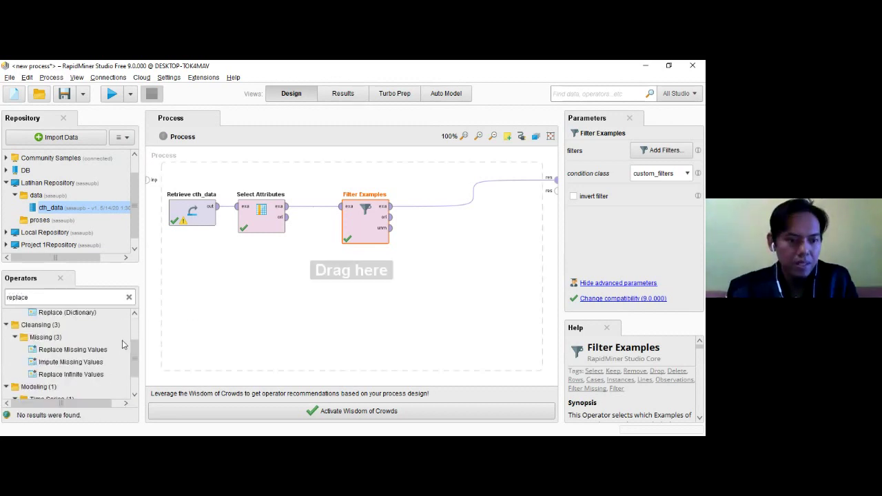
pyautogui.scroll(1, 133, 334)
pyautogui.moveTo(90, 329); pyautogui.dragTo(442, 241)
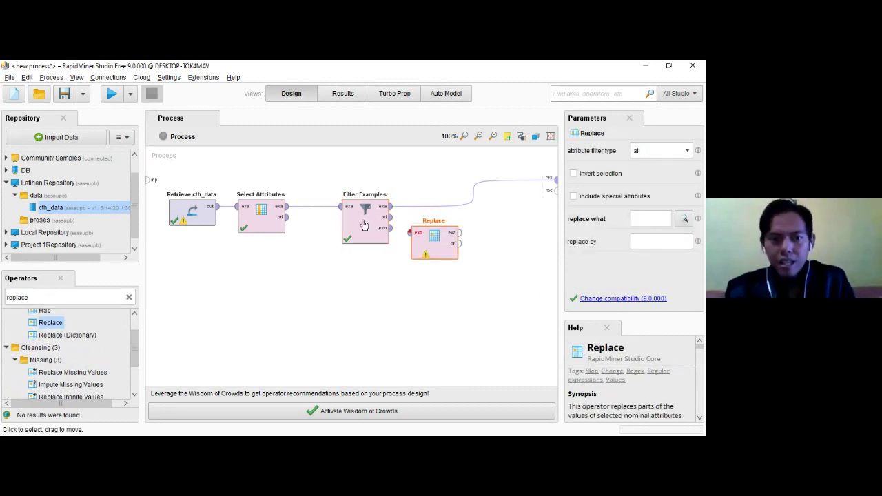
pyautogui.moveTo(365, 226); pyautogui.dragTo(340, 224)
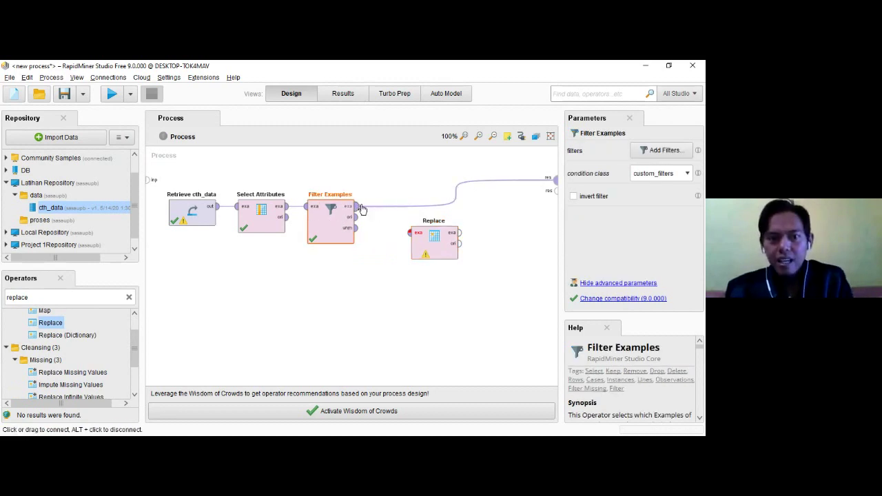
# - Connect the Filter Examples example set output to the Replace input and select the Replace operator
pyautogui.click(357, 206)
pyautogui.click(410, 234)
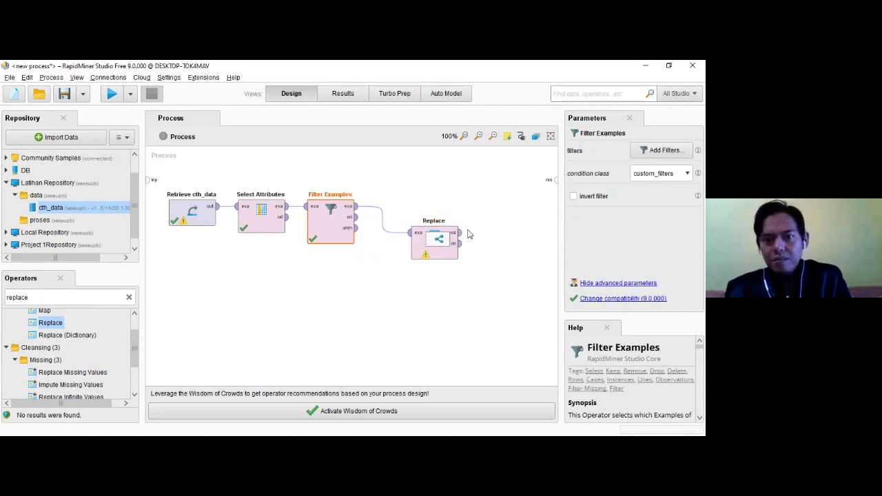
pyautogui.click(444, 257)
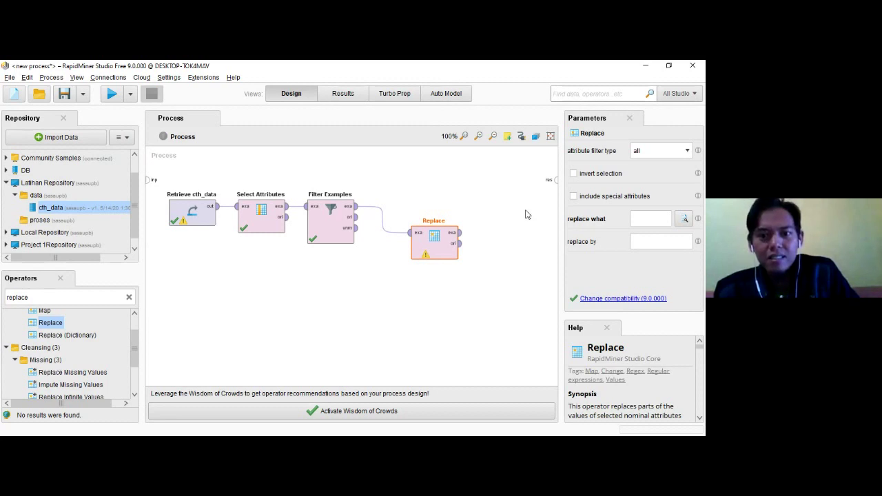
# - Check the Usia values in the filtered data rows and limit Replace to the single attribute Usia
pyautogui.click(348, 97)
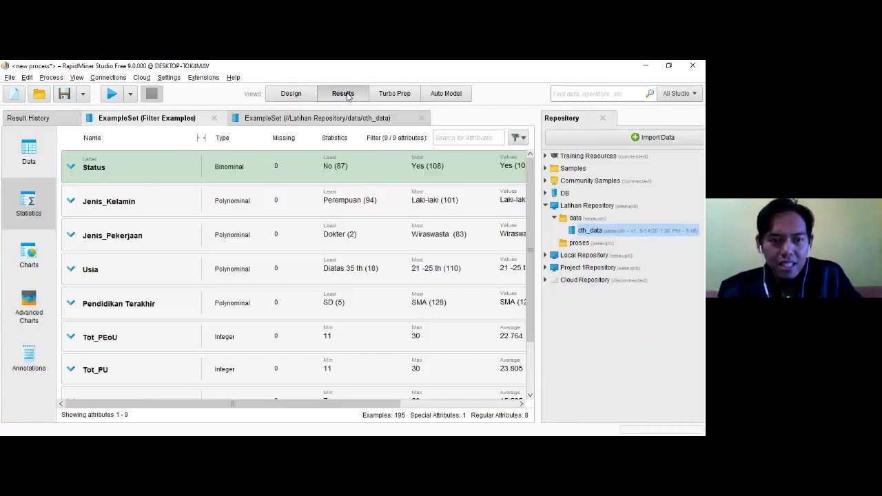
pyautogui.click(31, 164)
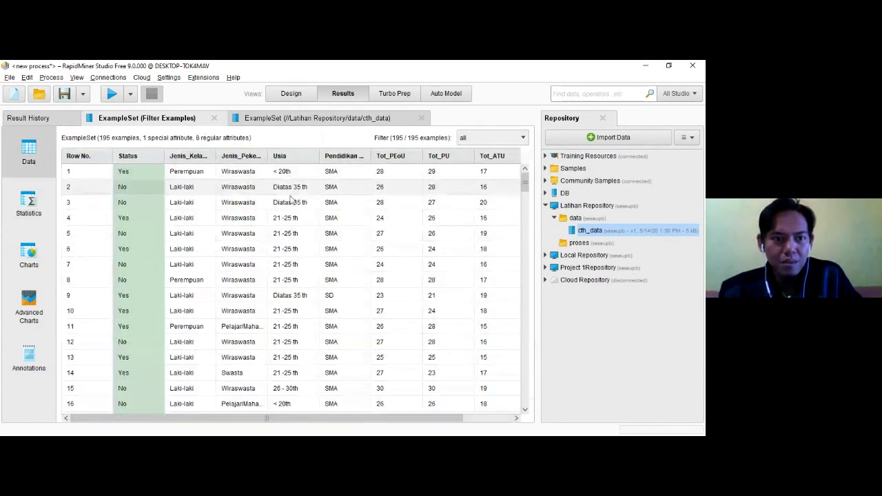
pyautogui.click(290, 96)
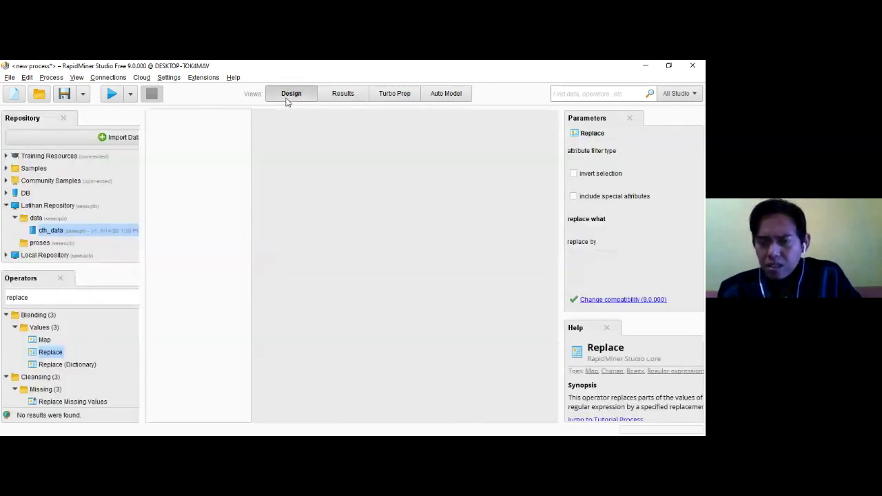
pyautogui.click(688, 150)
pyautogui.click(681, 183)
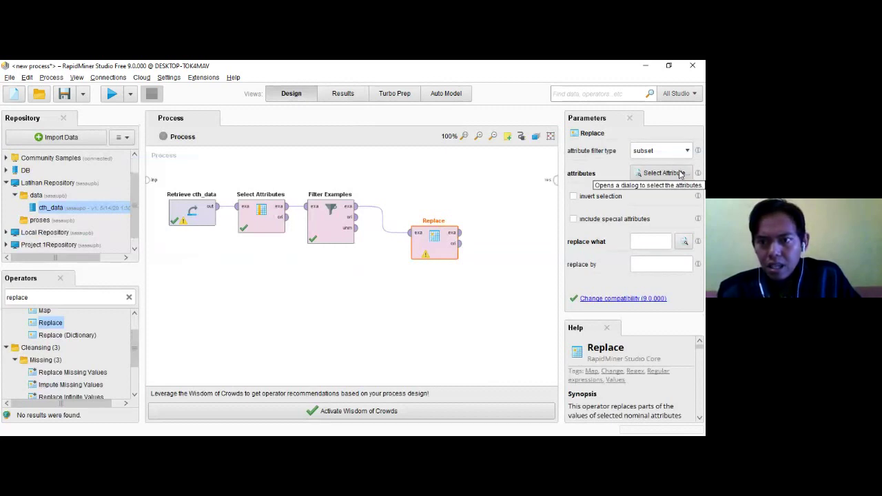
pyautogui.click(688, 151)
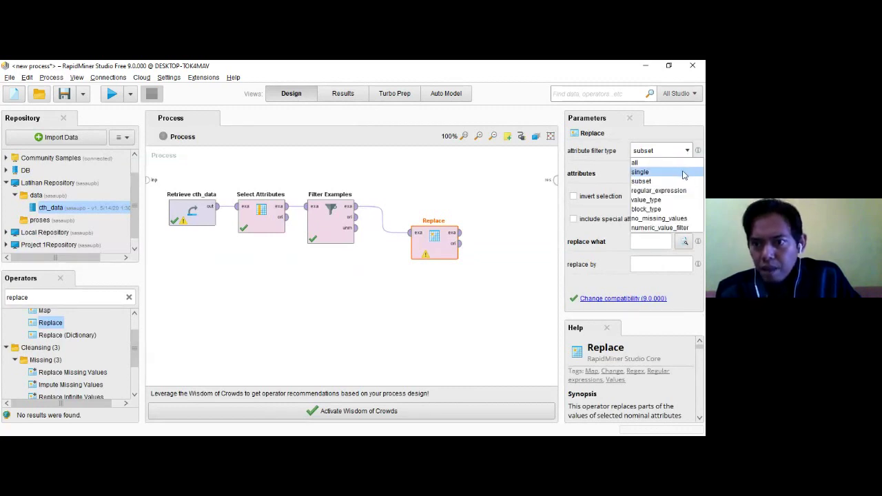
pyautogui.click(682, 172)
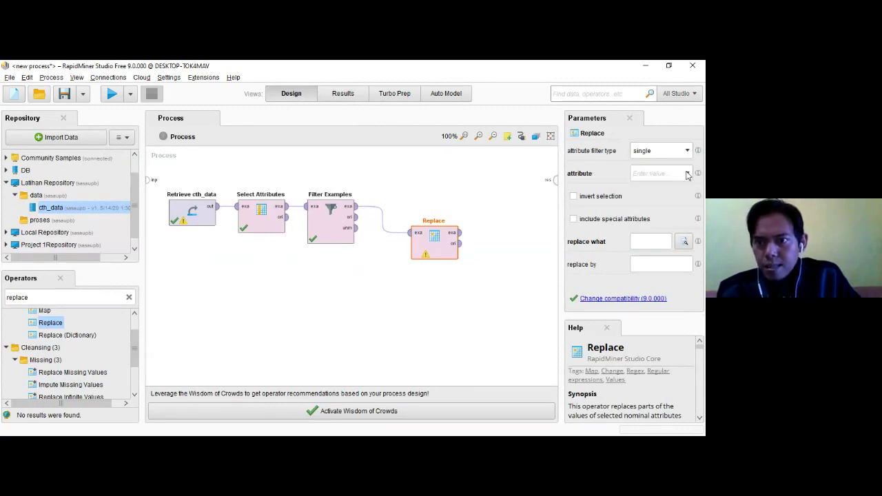
pyautogui.click(687, 174)
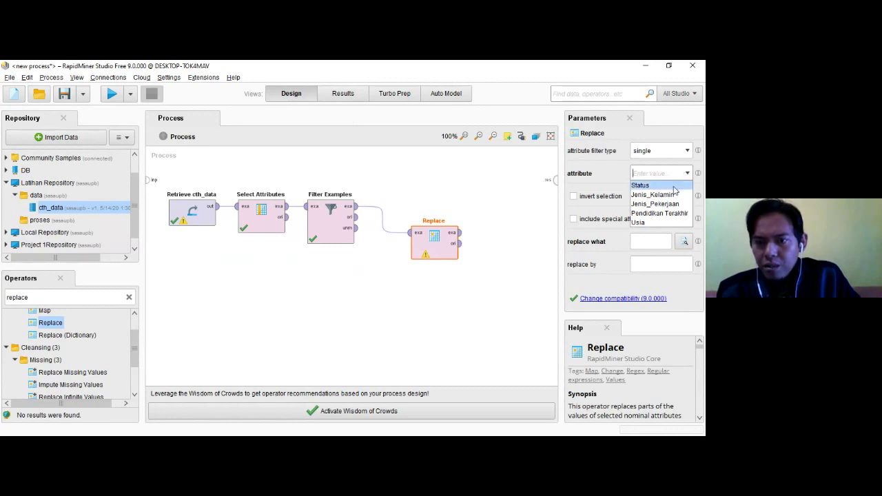
pyautogui.click(672, 222)
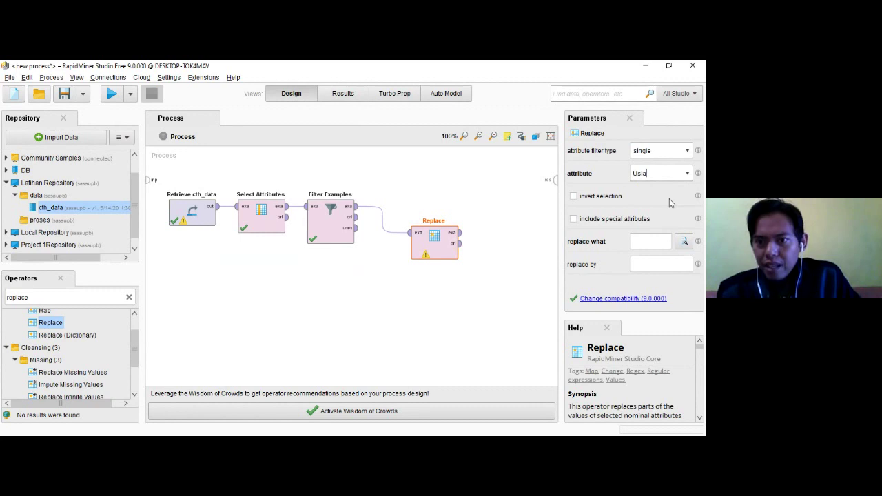
# - Configure Replace to replace "Diatas 35 th" by "> 35 th"
pyautogui.click(646, 241)
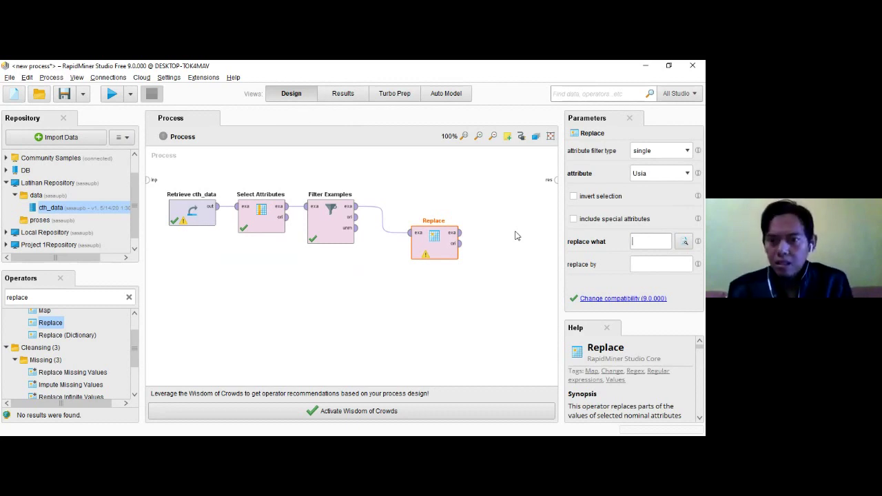
pyautogui.write('D')
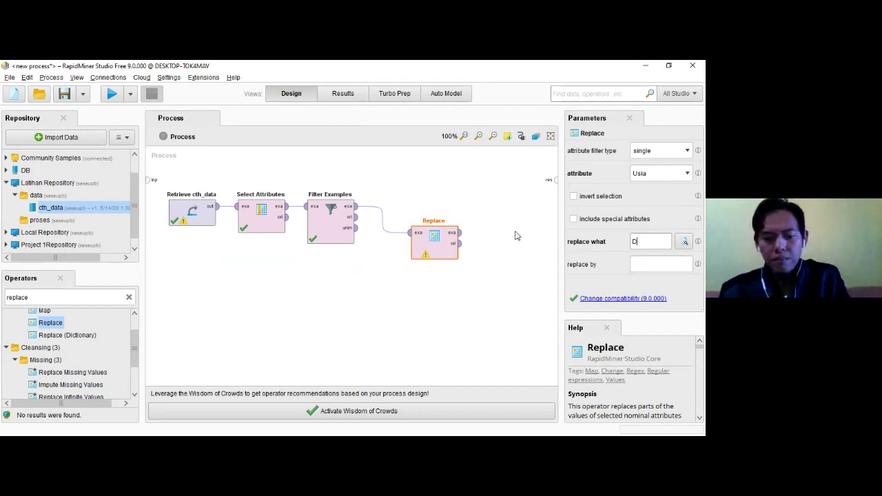
pyautogui.write('iata')
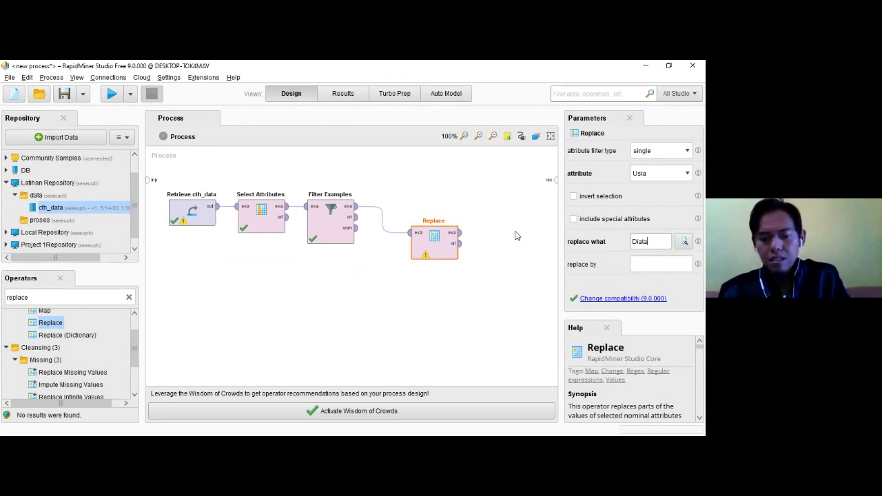
pyautogui.write('s 35 th')
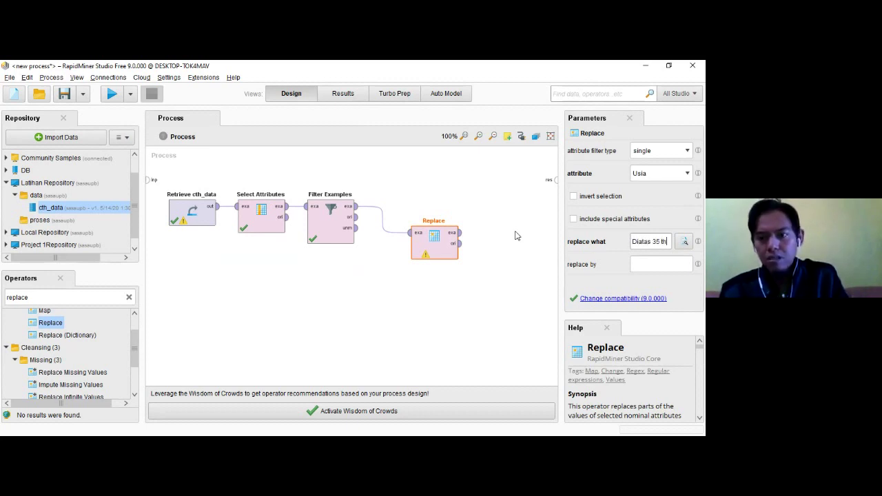
pyautogui.click(655, 265)
pyautogui.write('> 35')
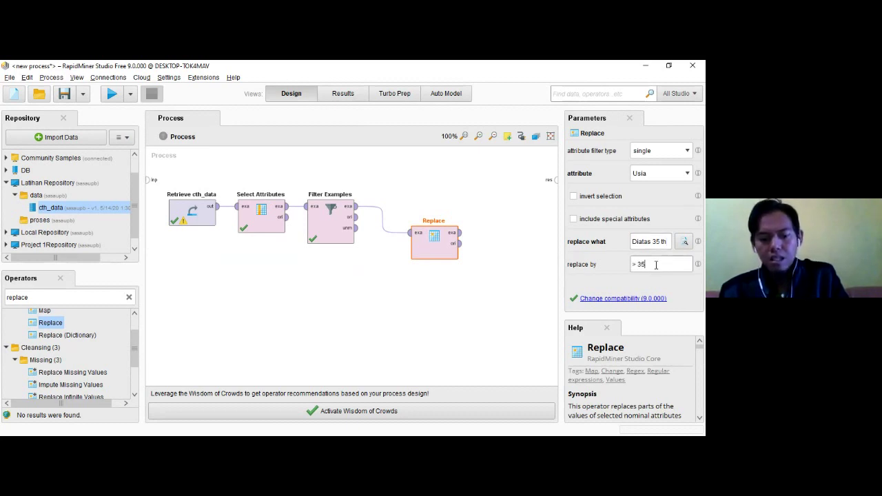
pyautogui.write(' th')
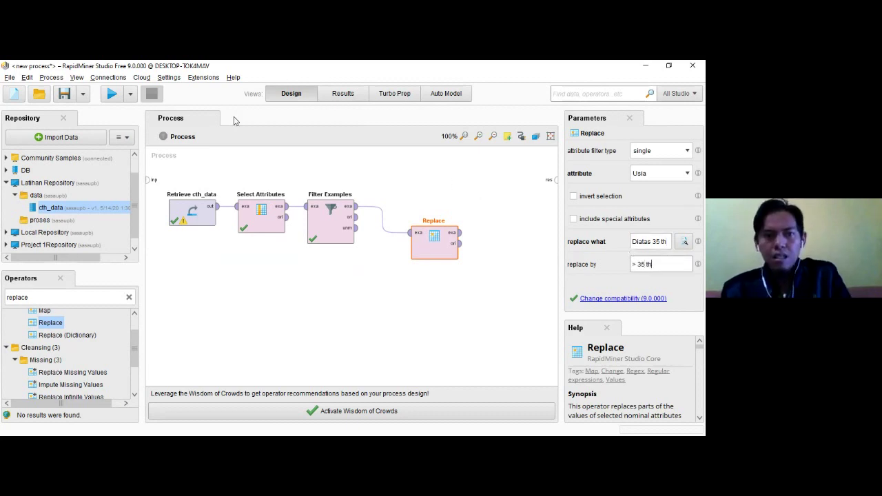
# - Connect the Replace example set output to the first result port and run the process
pyautogui.click(459, 232)
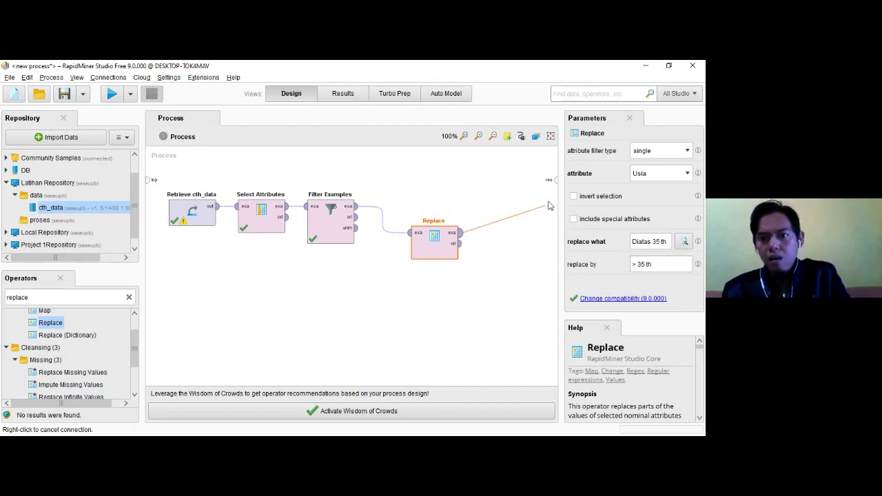
pyautogui.click(556, 183)
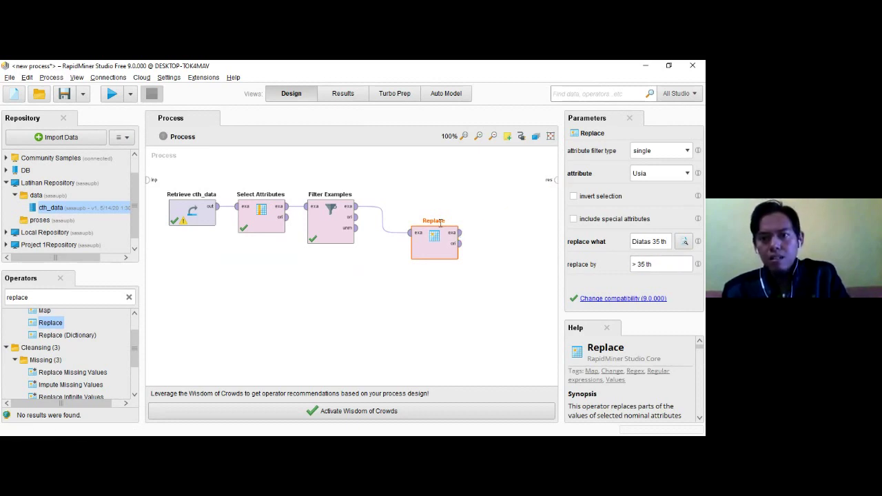
pyautogui.click(460, 232)
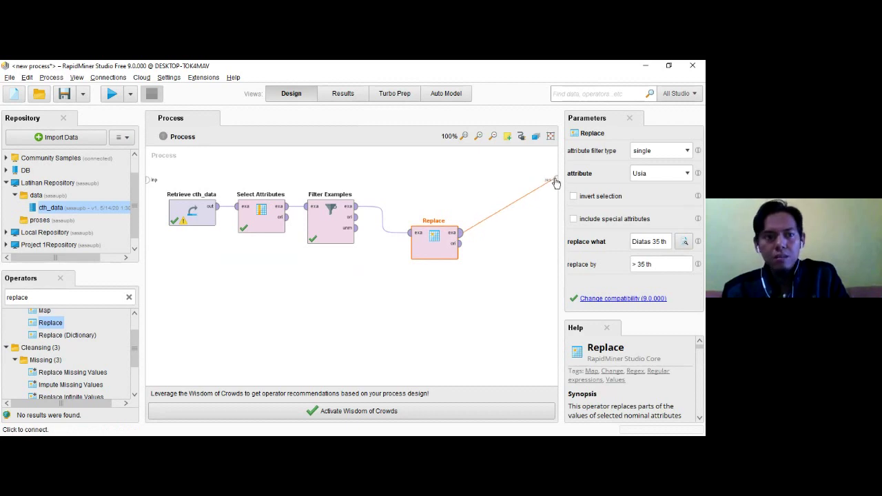
pyautogui.click(555, 179)
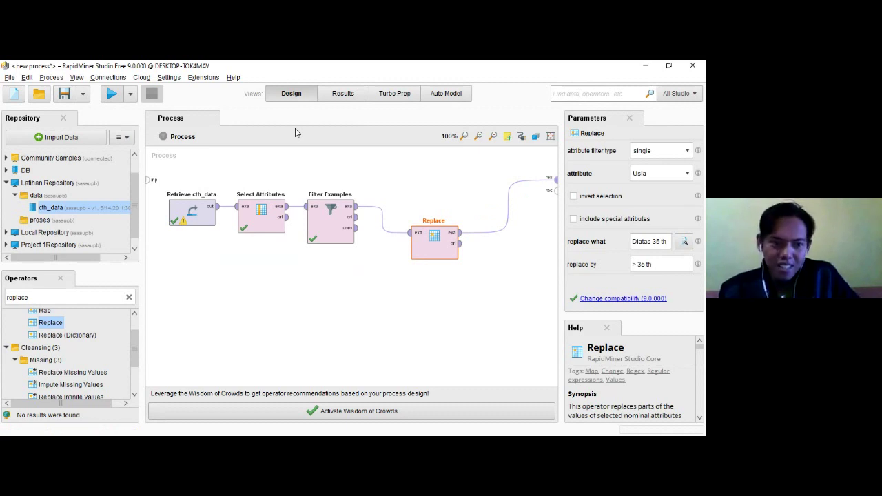
pyautogui.press('F11')
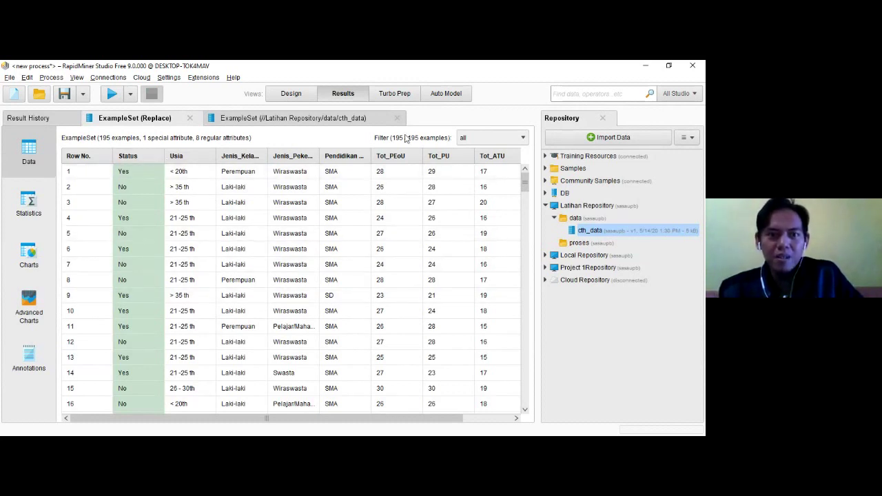
# - Examine the replaced example set's attribute columns through Tot_IQR and return to the process design
pyautogui.click(289, 96)
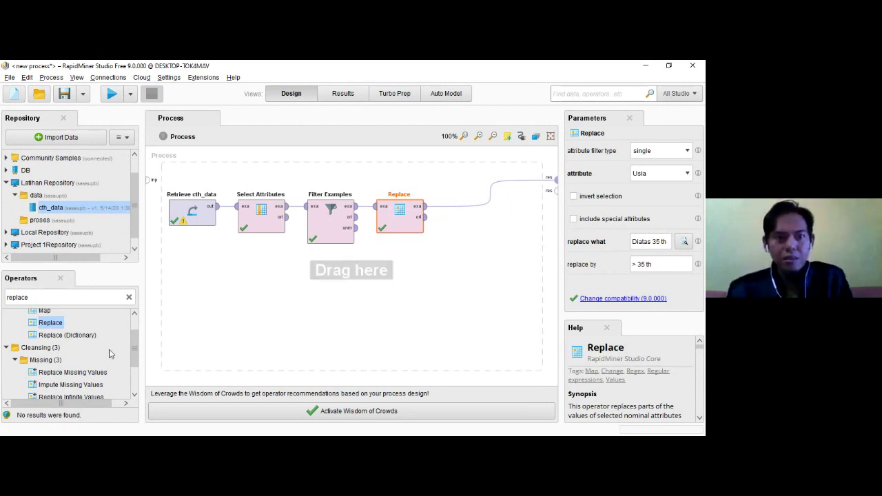
pyautogui.click(343, 95)
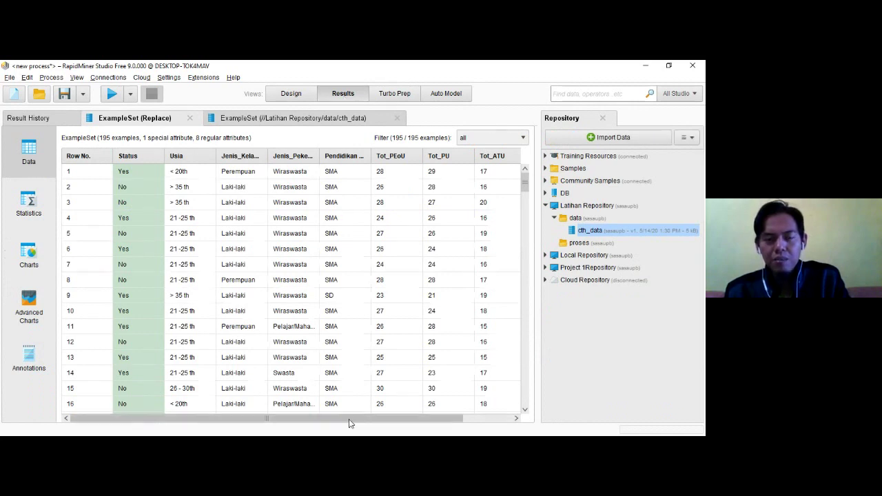
pyautogui.hscroll(1, 350, 421)
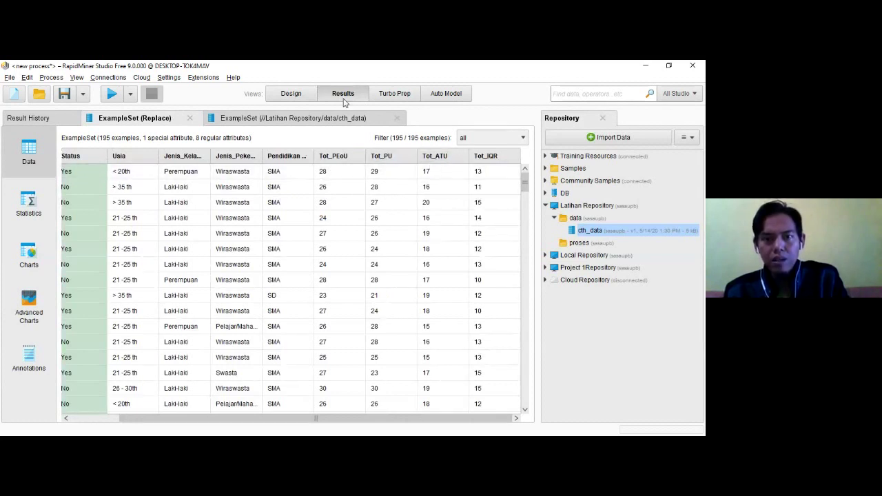
pyautogui.click(291, 95)
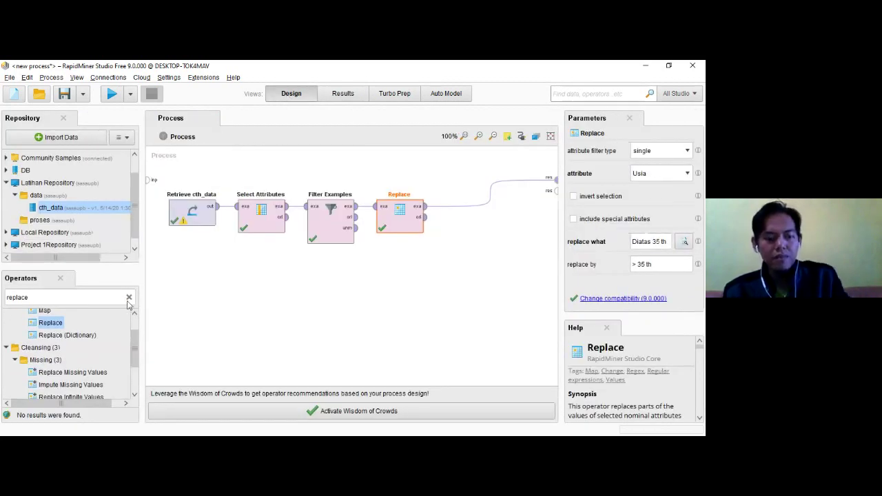
# - Search the operators for "rena" and insert Rename into the connection between Replace and the first result port
pyautogui.click(130, 297)
pyautogui.write('rena')
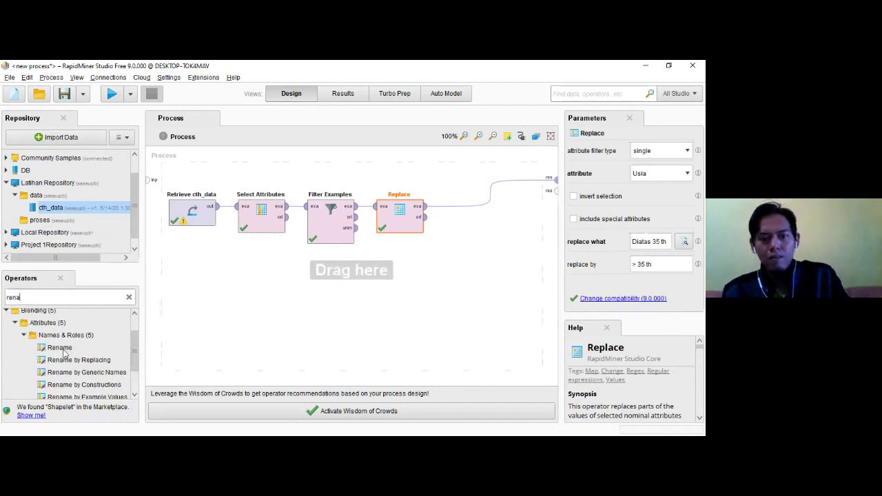
pyautogui.moveTo(60, 348); pyautogui.dragTo(467, 216)
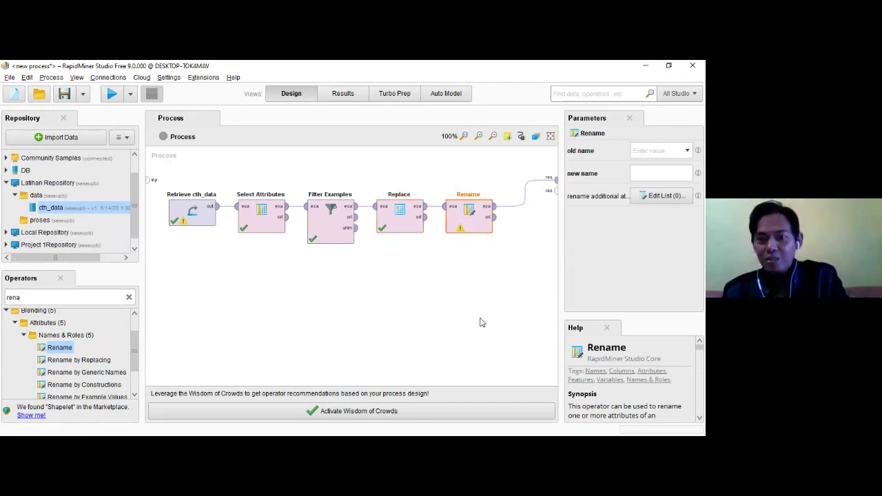
# - Configure Rename to change the attribute Tot_ATU to the new name Minat_user
pyautogui.click(688, 151)
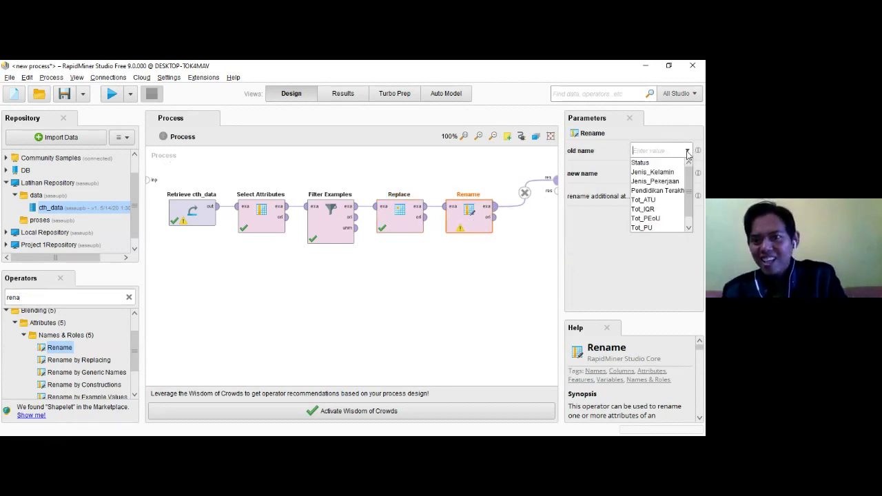
pyautogui.click(644, 200)
pyautogui.click(655, 174)
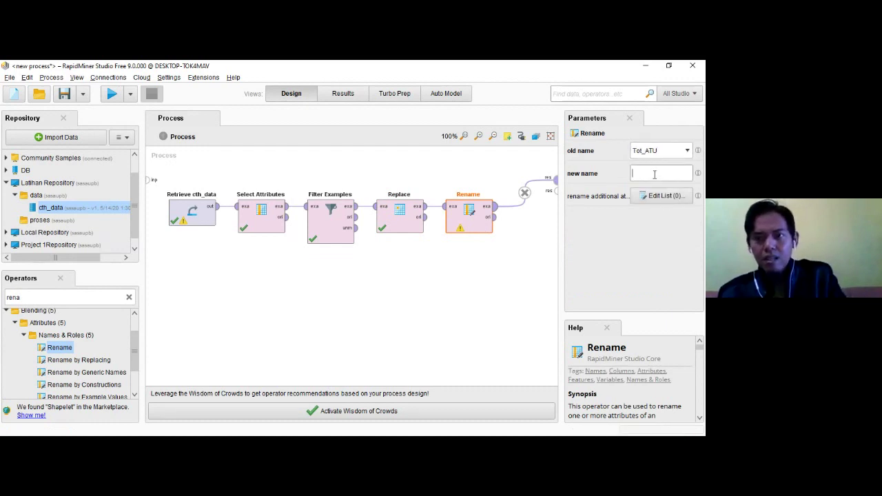
pyautogui.write('Mi')
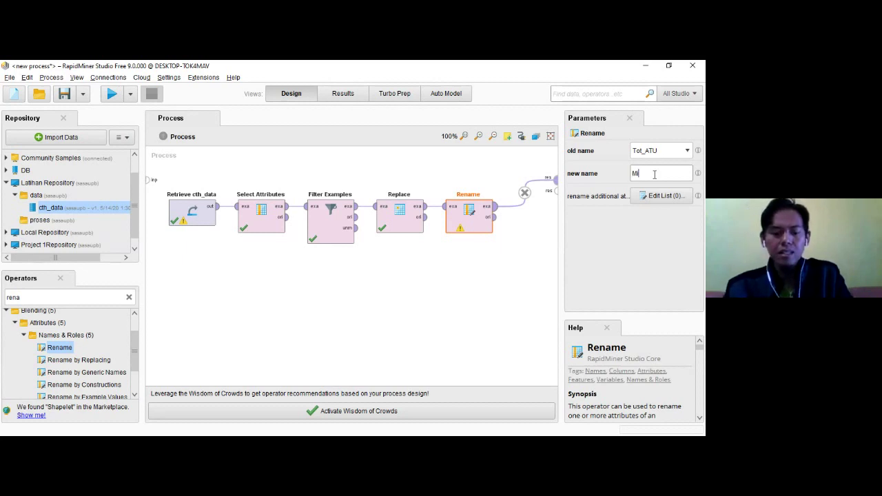
pyautogui.write('nat_')
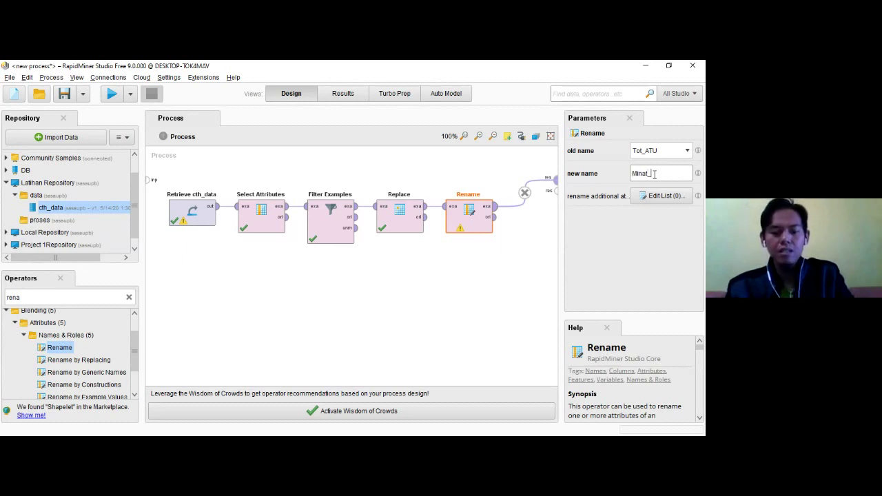
pyautogui.write('user')
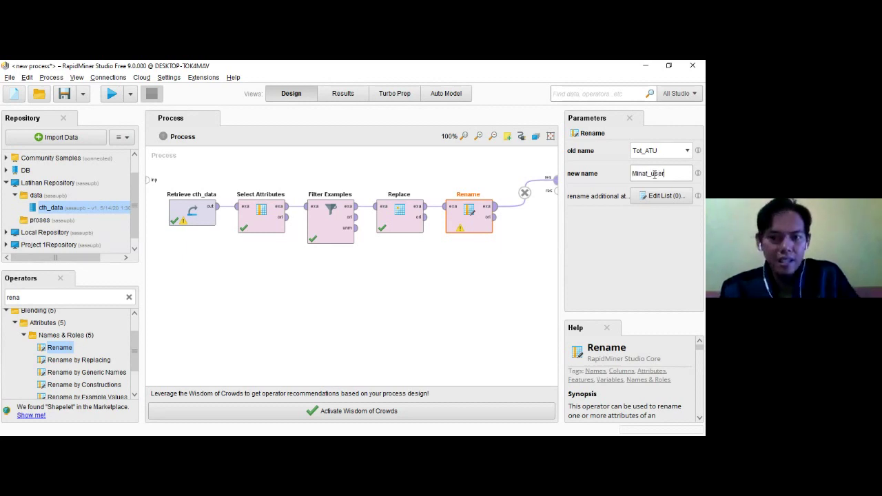
# - Run the process and check the Minat_user column in the resulting data rows
pyautogui.click(110, 95)
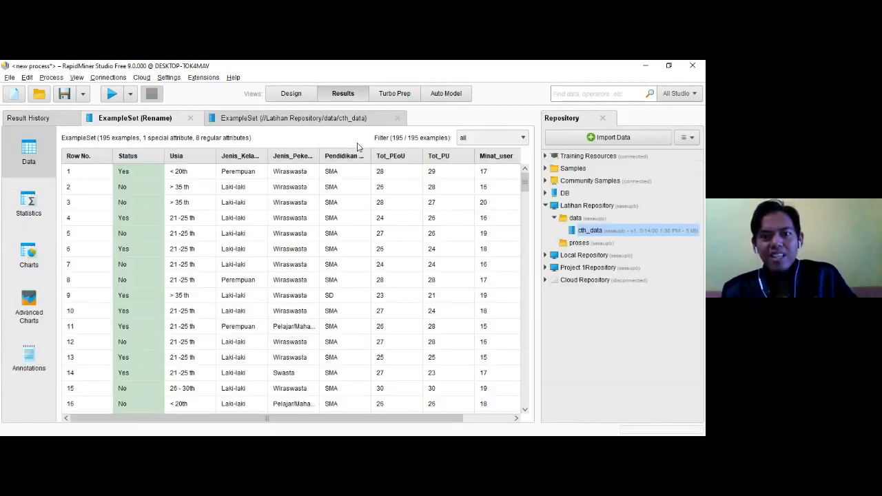
pyautogui.moveTo(410, 419); pyautogui.dragTo(459, 419)
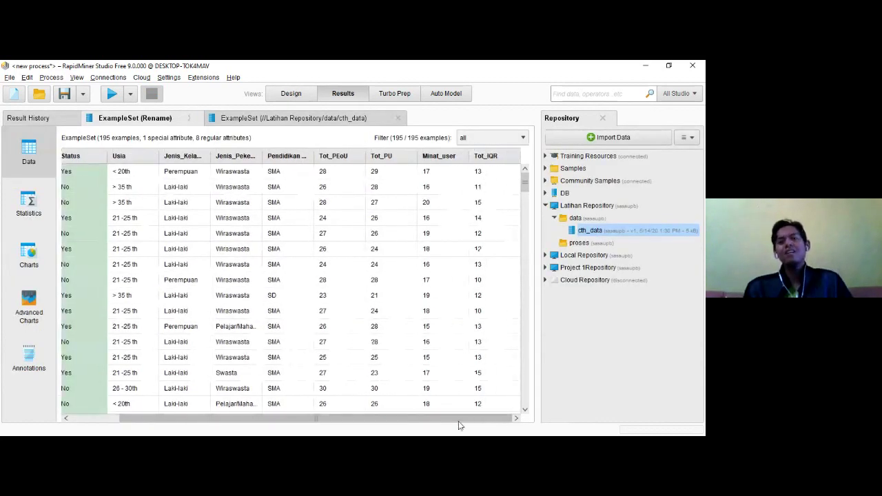
pyautogui.moveTo(448, 161)
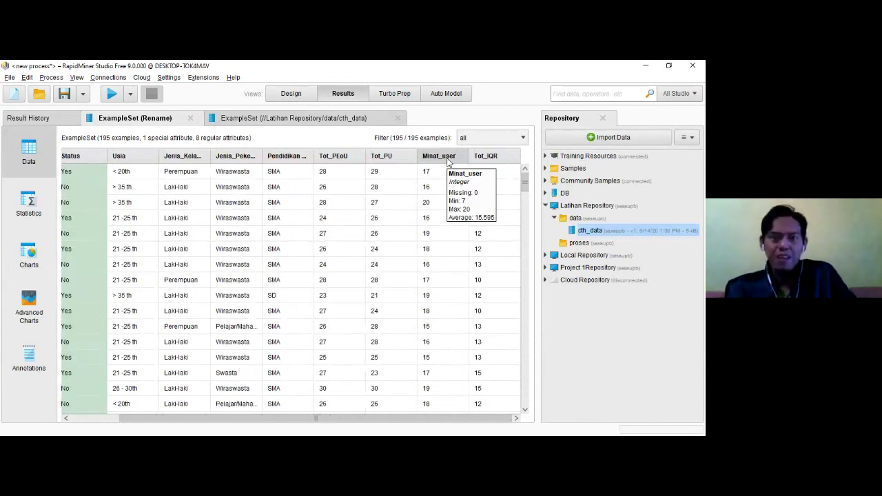
# - Return to the process design, view Rename's list for renaming additional attributes, and close it without adding entries
pyautogui.click(291, 94)
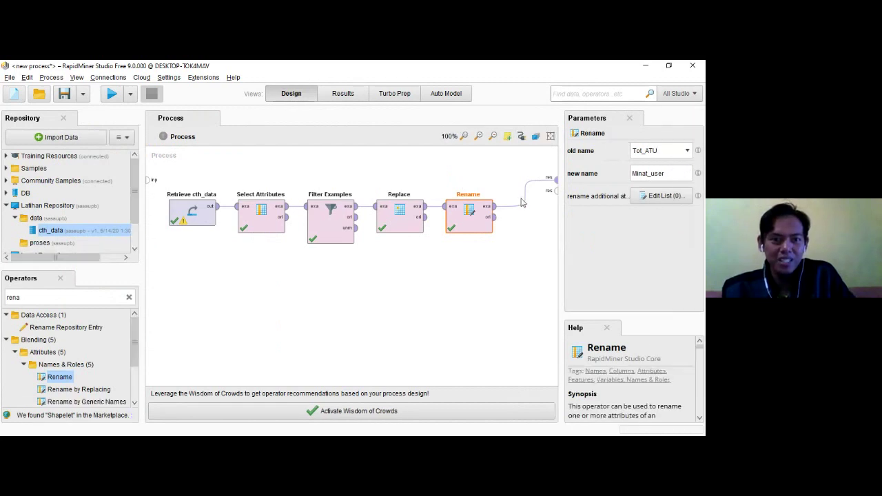
pyautogui.click(659, 197)
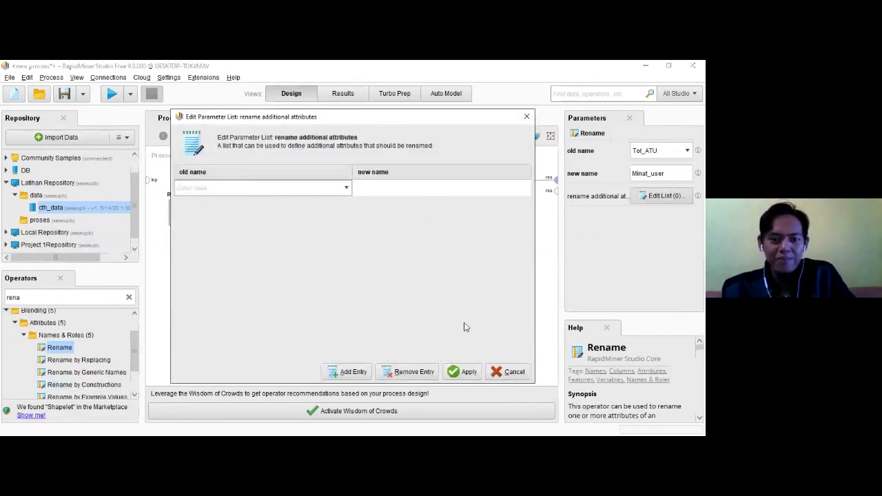
pyautogui.click(507, 373)
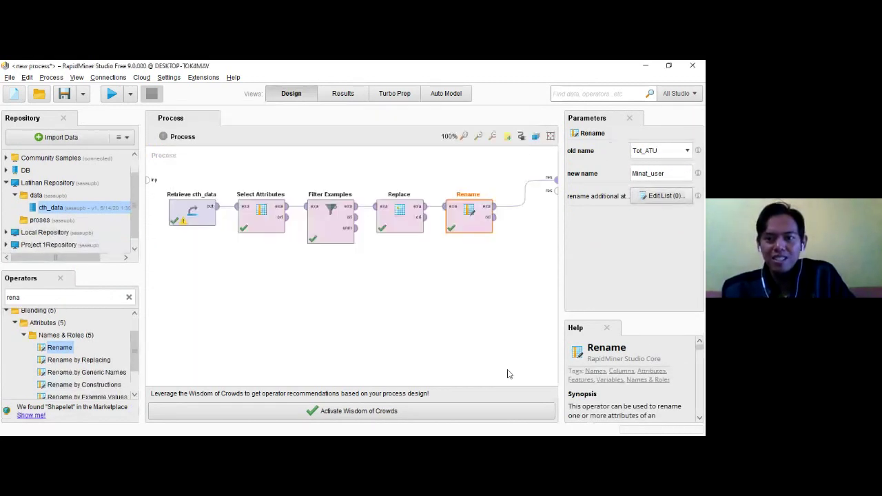